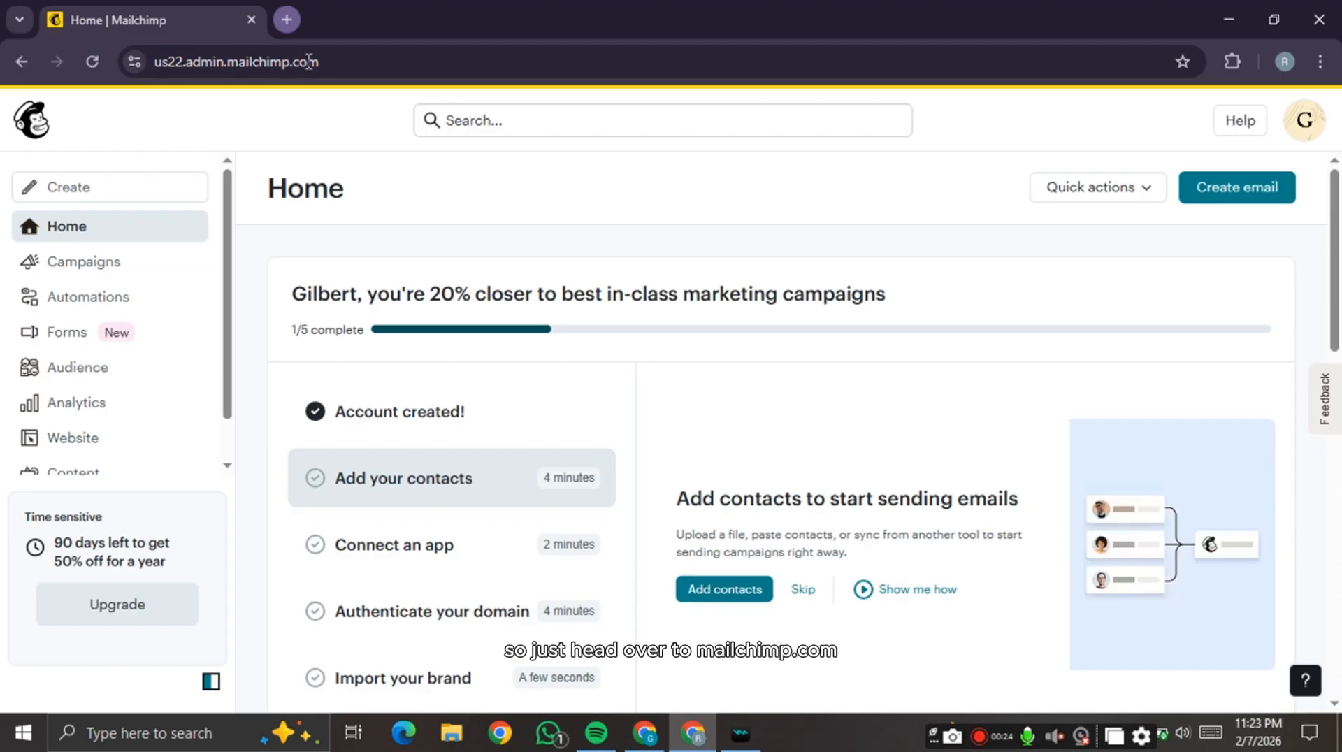
- Open a new Chrome tab and enter mailchimp in the address bar
{"action": "key", "text": "ctrl+t"}
{"action": "type", "text": "mailchimp.com"}
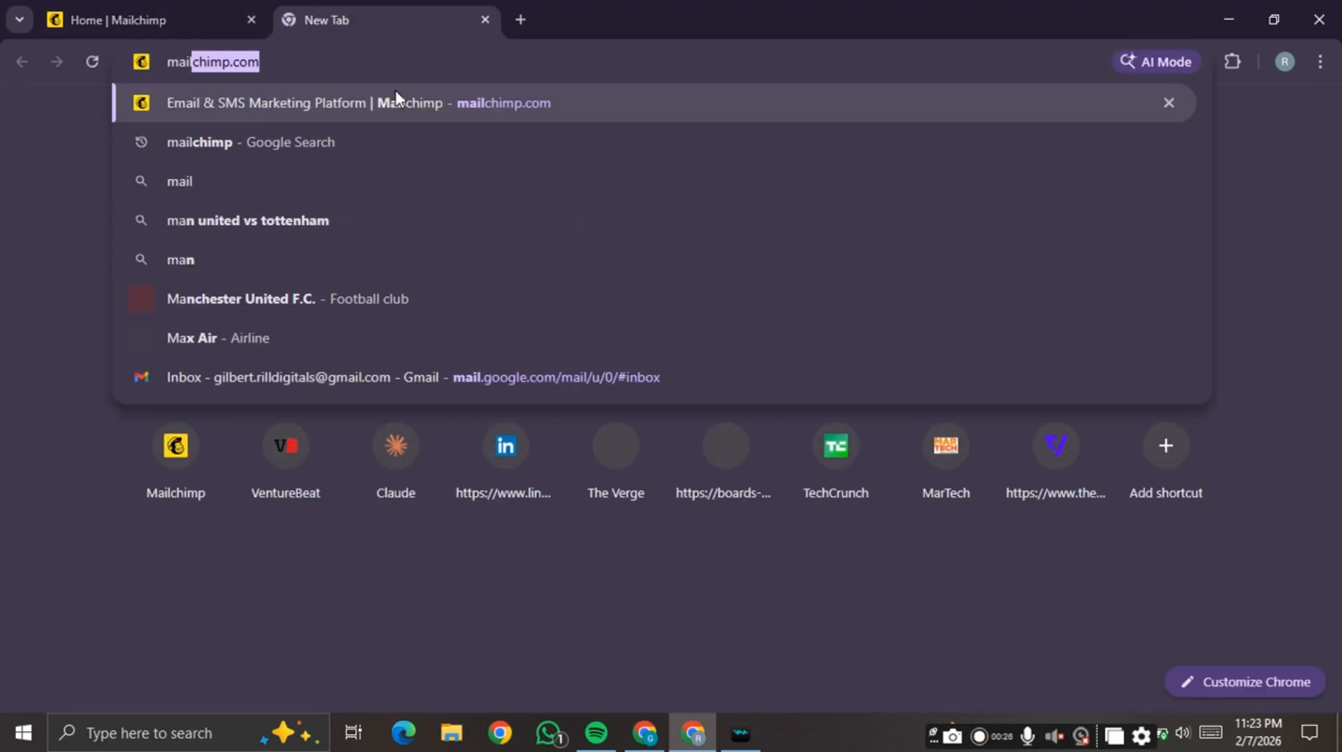
- Load mailchimp.com, look over the pricing plans, then close that tab
{"action": "key", "text": "Return"}
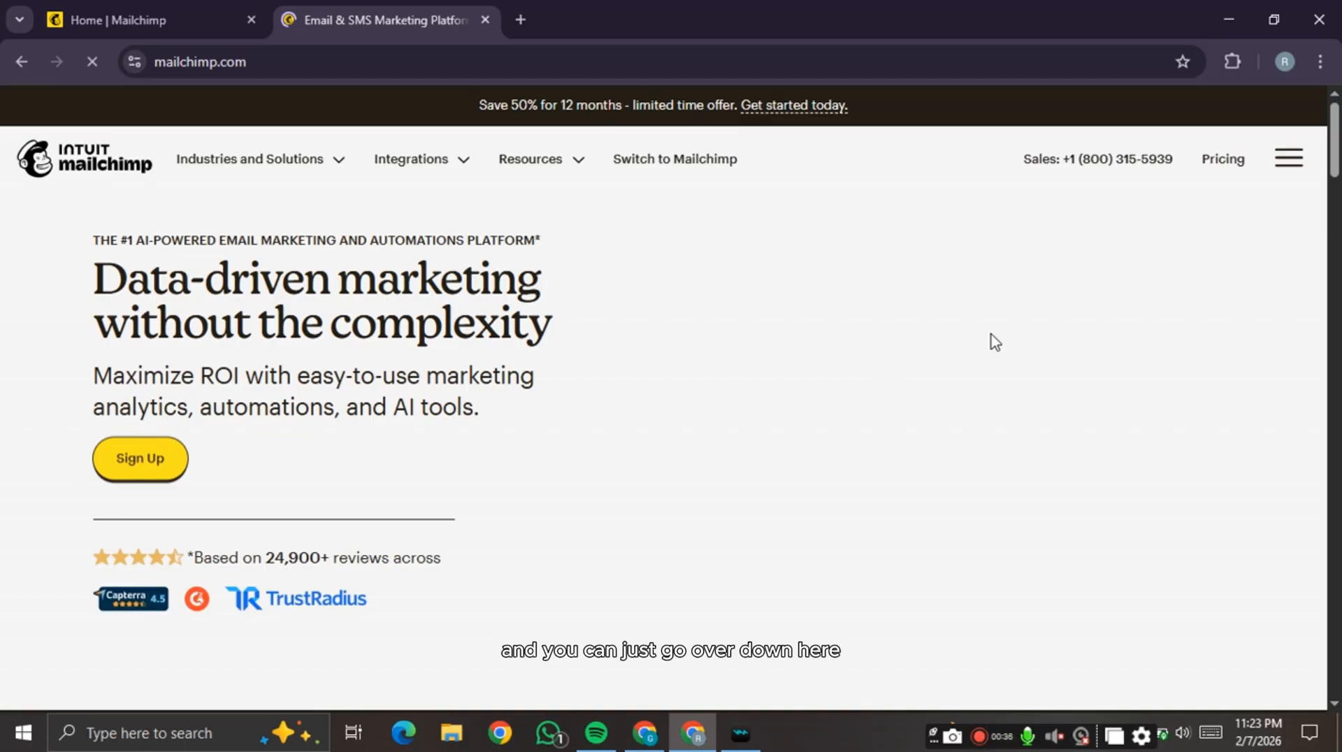
{"action": "scroll", "coordinate": [992, 342], "scroll_direction": "down", "scroll_amount": 8}
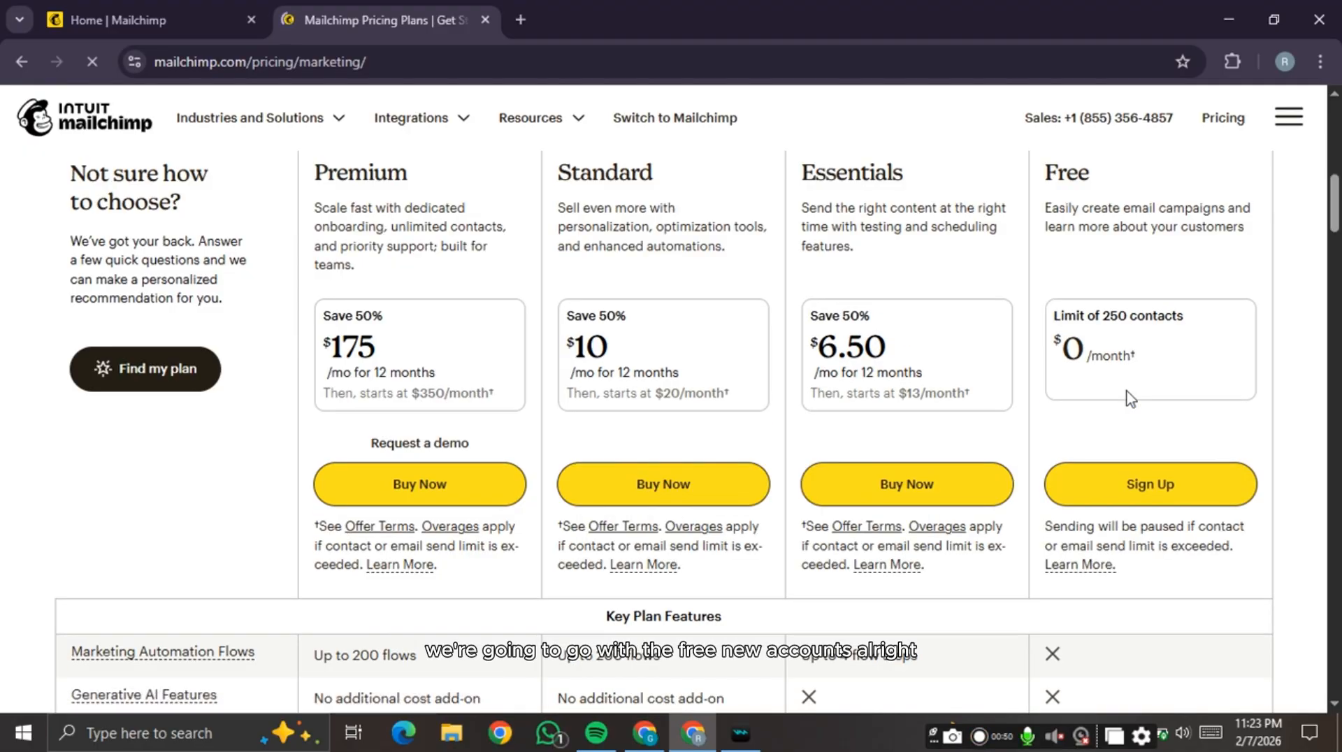
{"action": "left_click", "coordinate": [485, 20]}
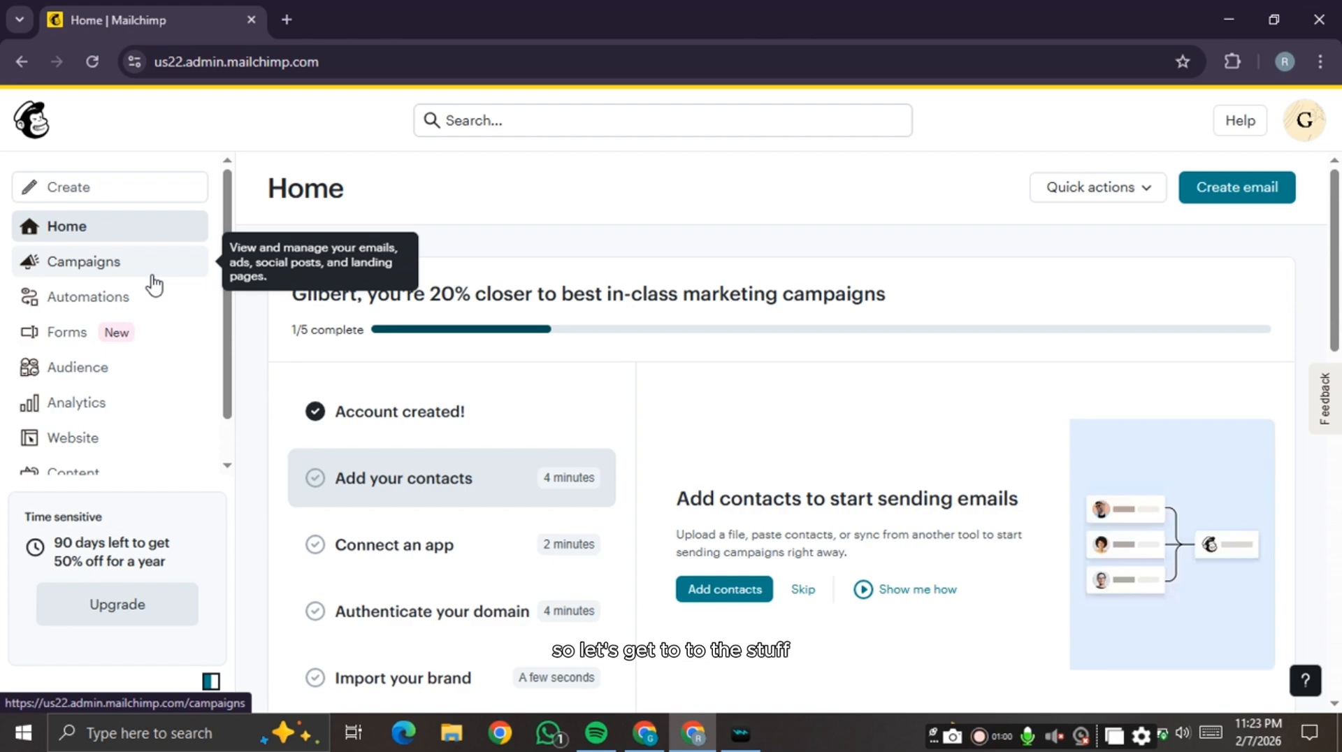
- From the Audience contacts list, choose Add a single contact under Add contacts
{"action": "scroll", "coordinate": [122, 369], "scroll_direction": "down", "scroll_amount": 1}
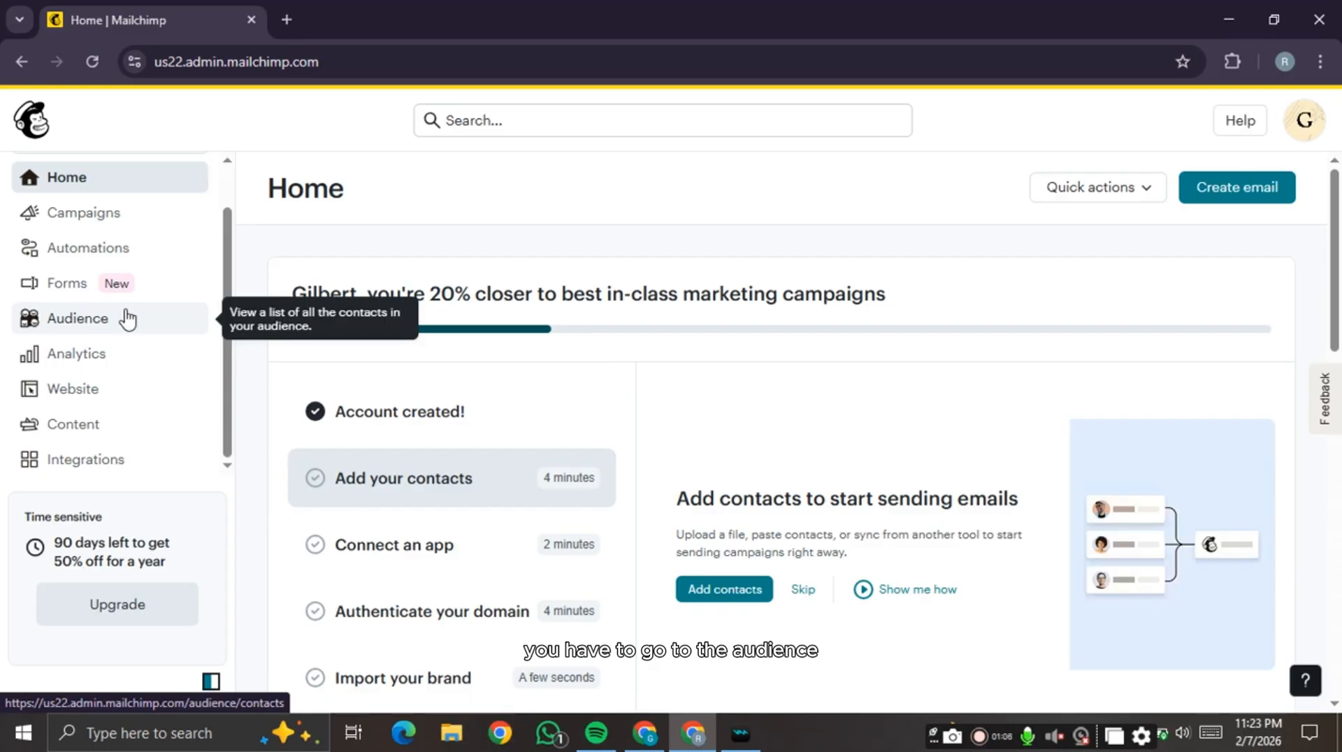
{"action": "left_click", "coordinate": [127, 319]}
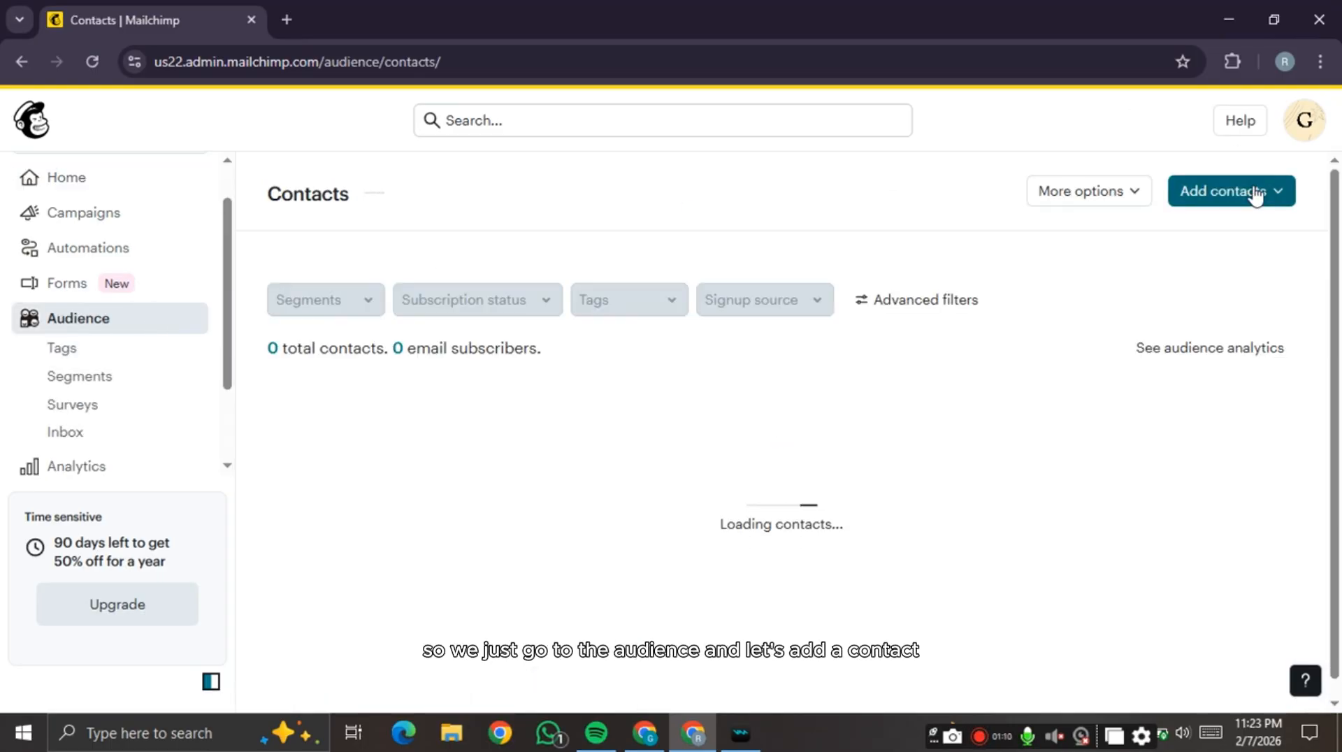
{"action": "left_click", "coordinate": [1255, 196]}
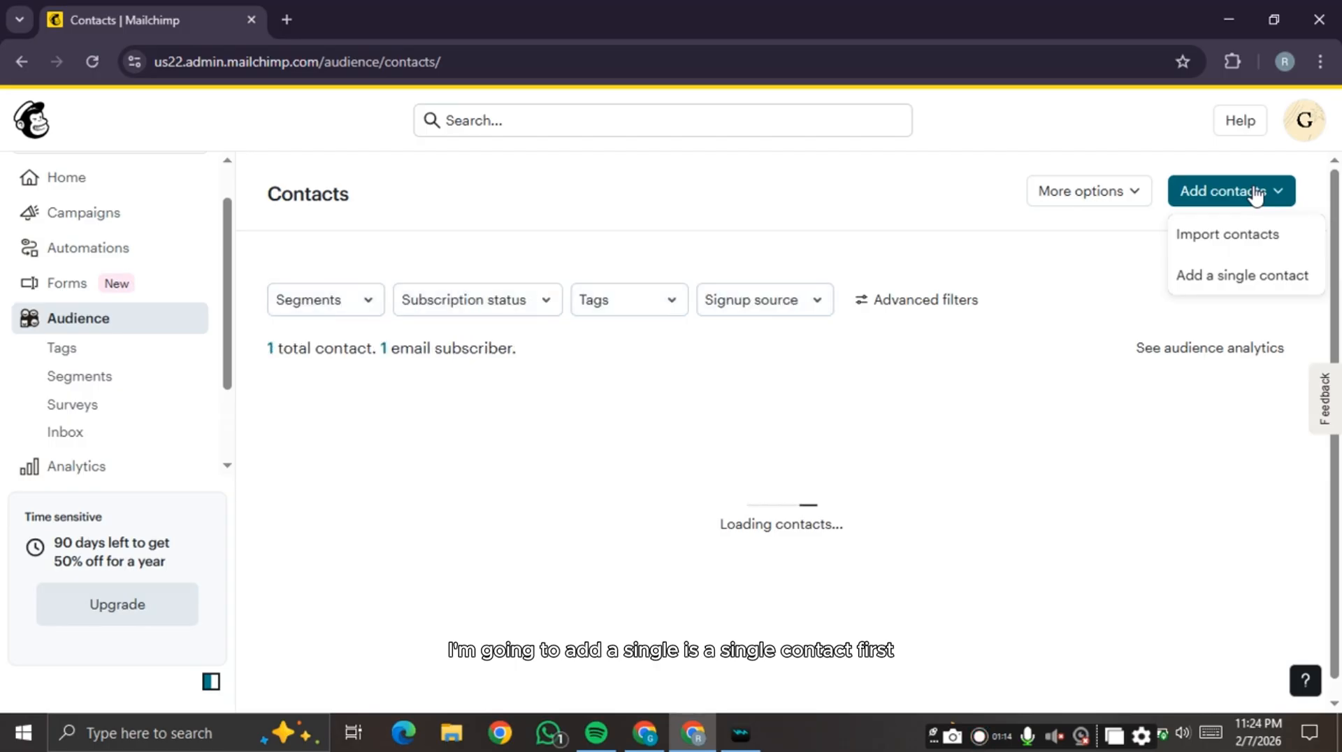
{"action": "left_click", "coordinate": [1270, 280]}
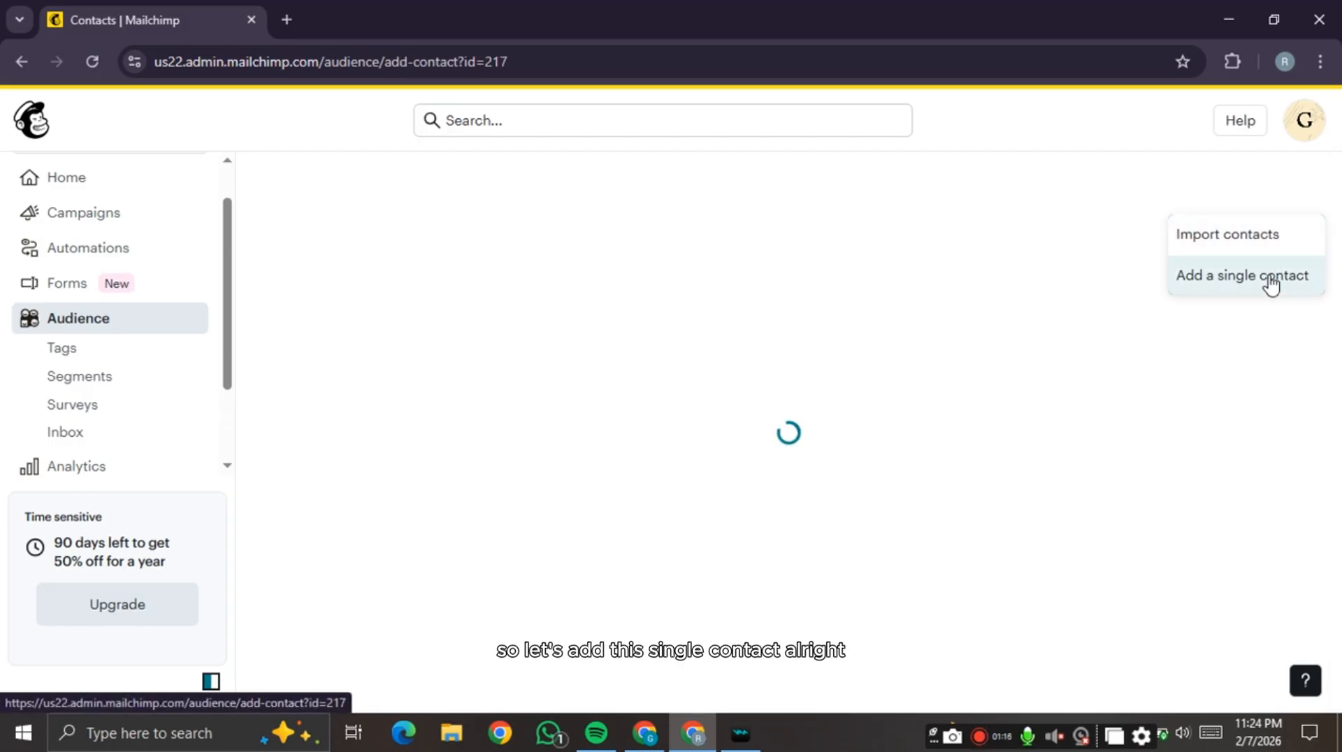
- Enter the contact's email address, tick the email permission box, and type their first name
{"action": "scroll", "coordinate": [603, 358], "scroll_direction": "down", "scroll_amount": 2}
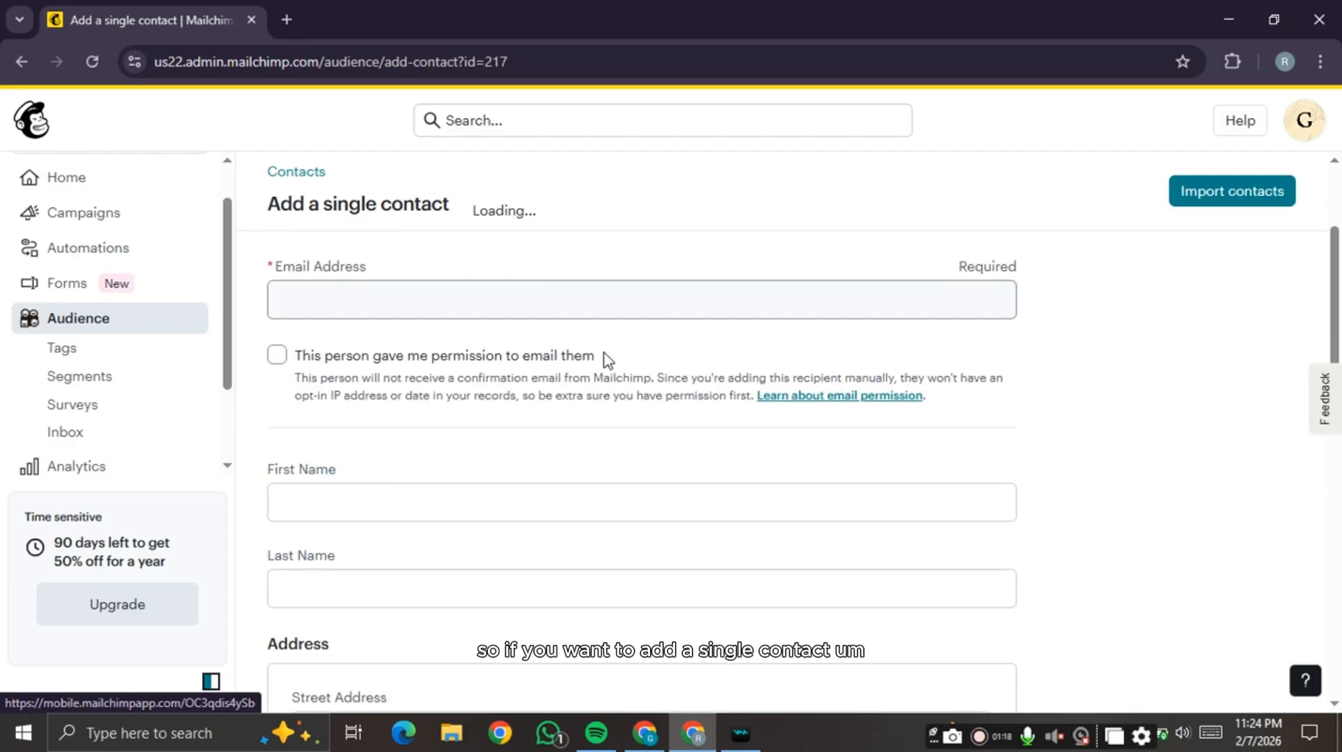
{"action": "scroll", "coordinate": [602, 357], "scroll_direction": "up", "scroll_amount": 1}
{"action": "scroll", "coordinate": [606, 363], "scroll_direction": "up", "scroll_amount": 1}
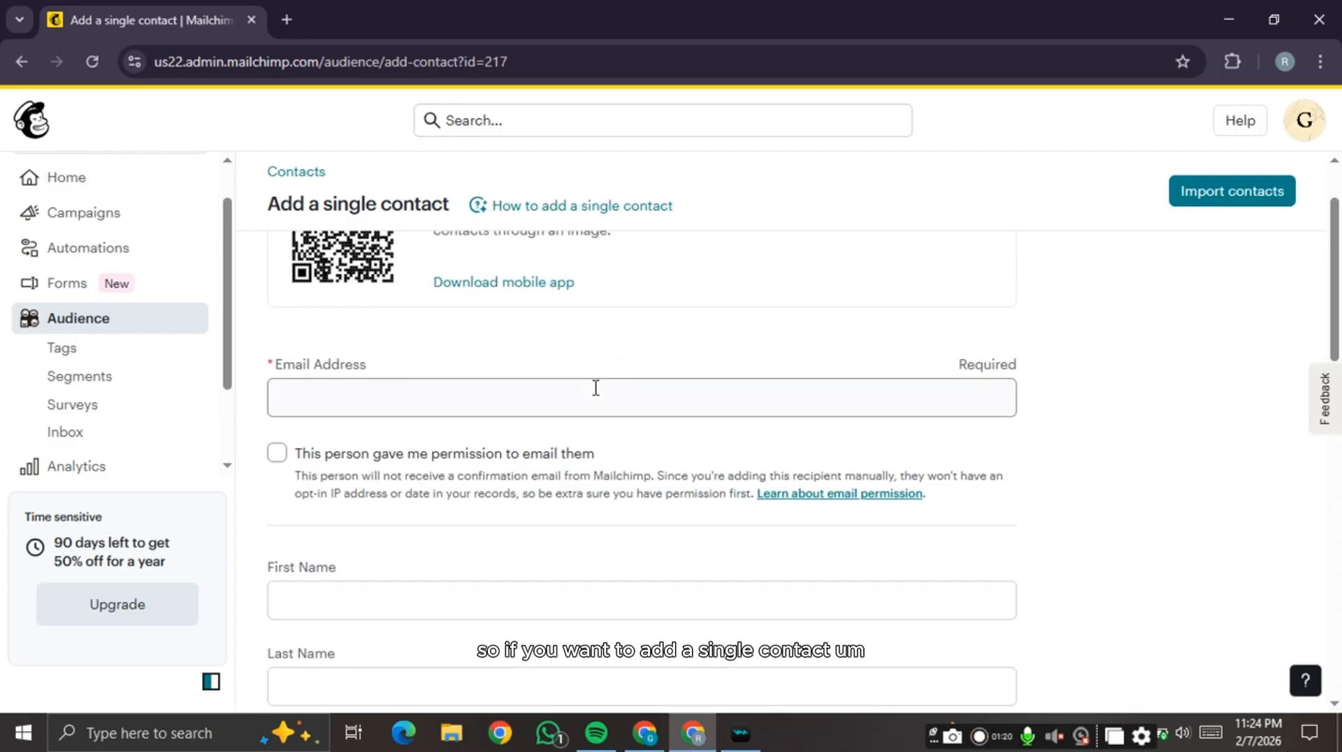
{"action": "left_click", "coordinate": [592, 395]}
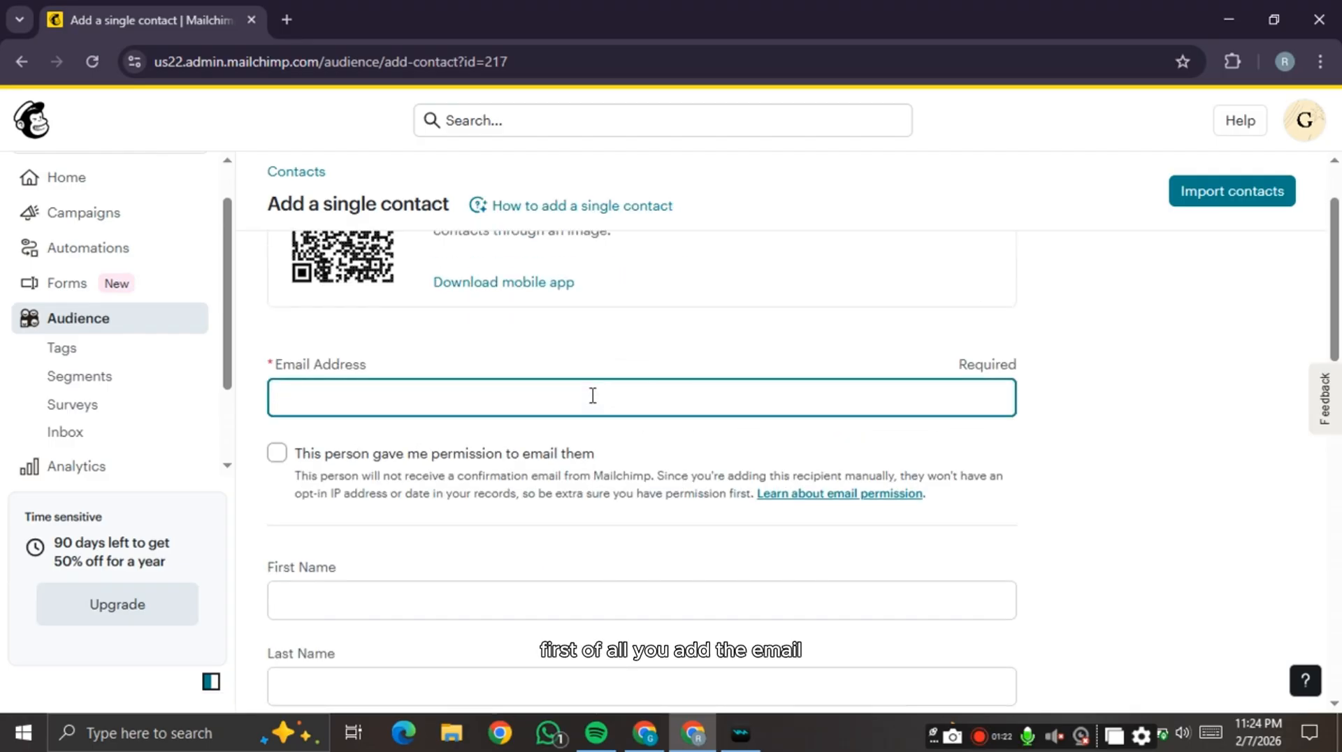
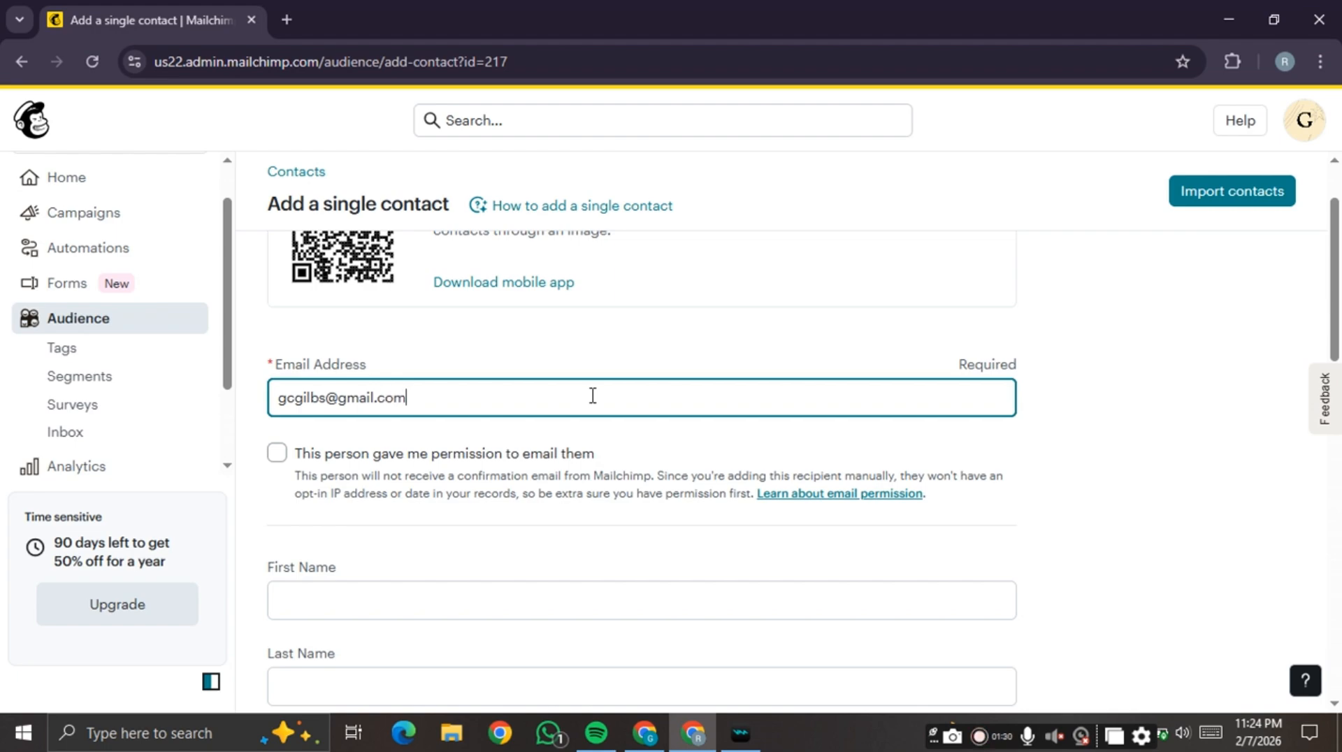
{"action": "left_click", "coordinate": [276, 458]}
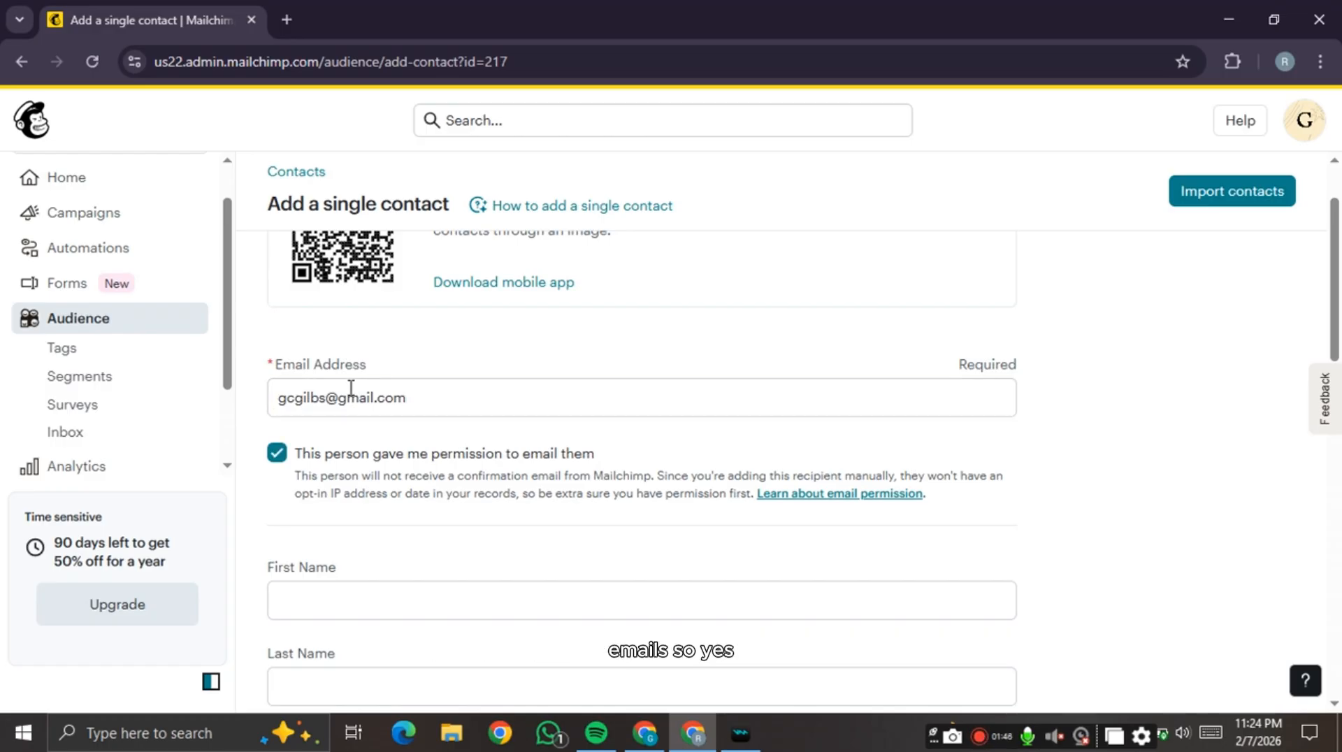
{"action": "scroll", "coordinate": [367, 388], "scroll_direction": "down", "scroll_amount": 3}
{"action": "left_click", "coordinate": [384, 400]}
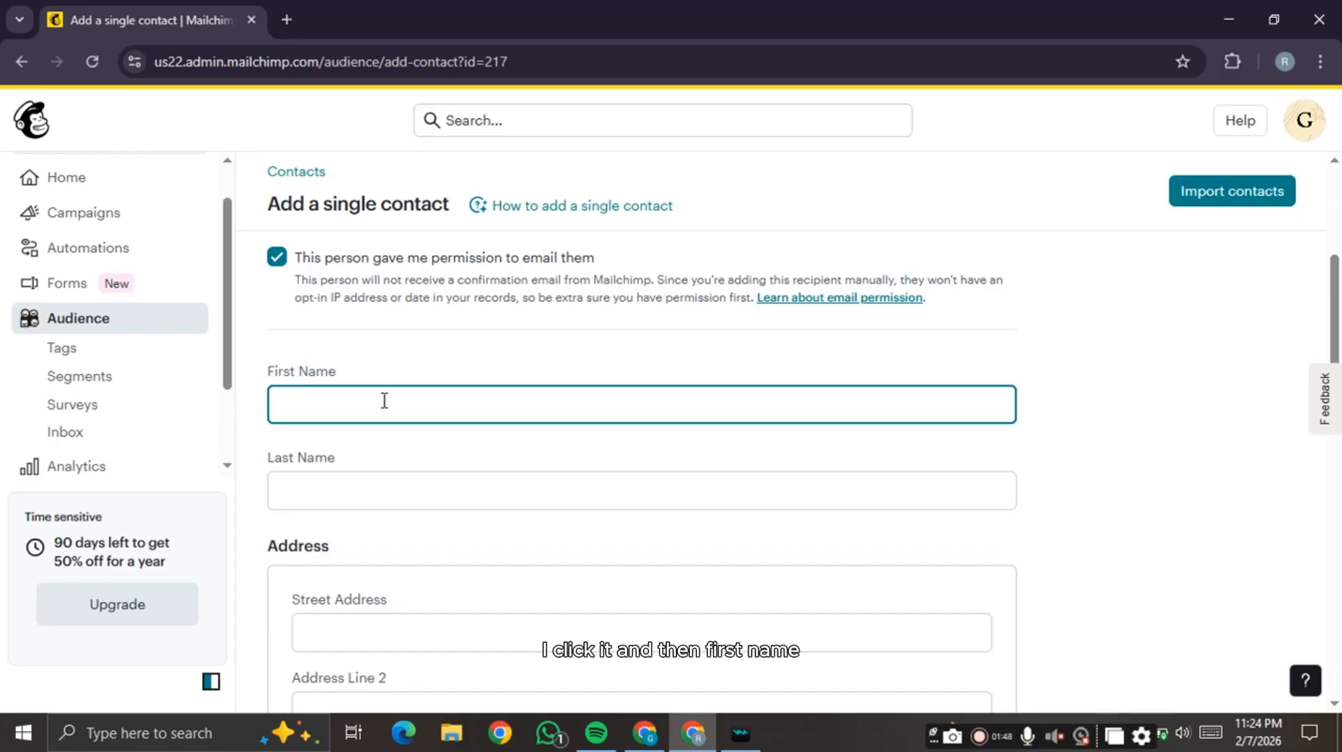
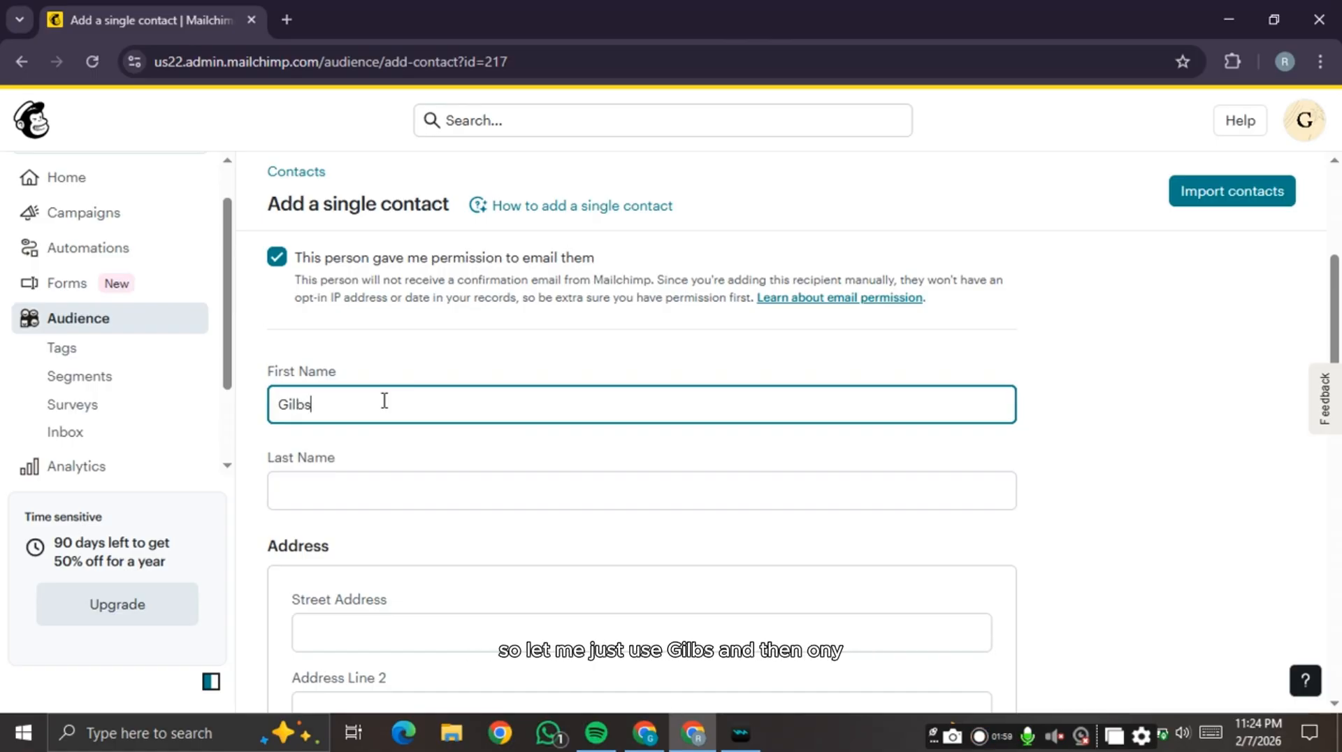
- Fill in the contact's last name and street address
{"action": "left_click", "coordinate": [380, 491]}
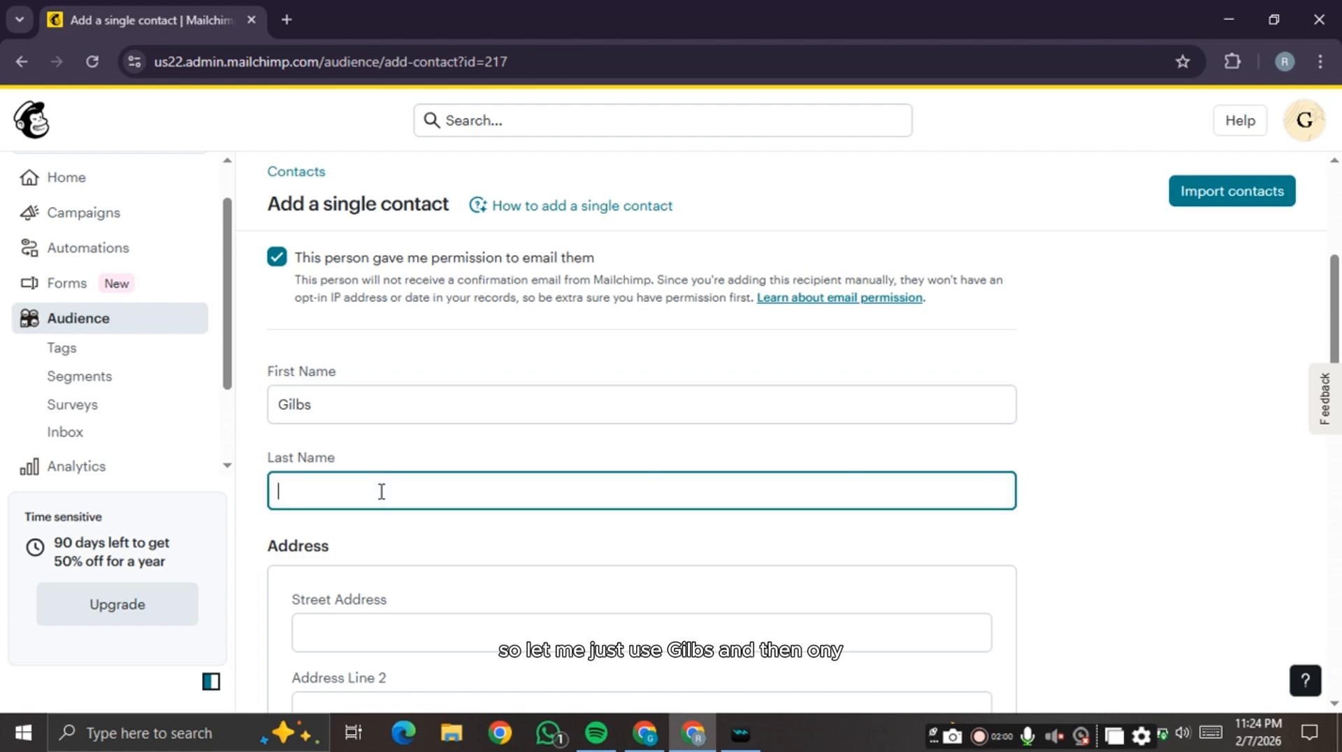
{"action": "scroll", "coordinate": [433, 608], "scroll_direction": "down", "scroll_amount": 1}
{"action": "left_click", "coordinate": [457, 531]}
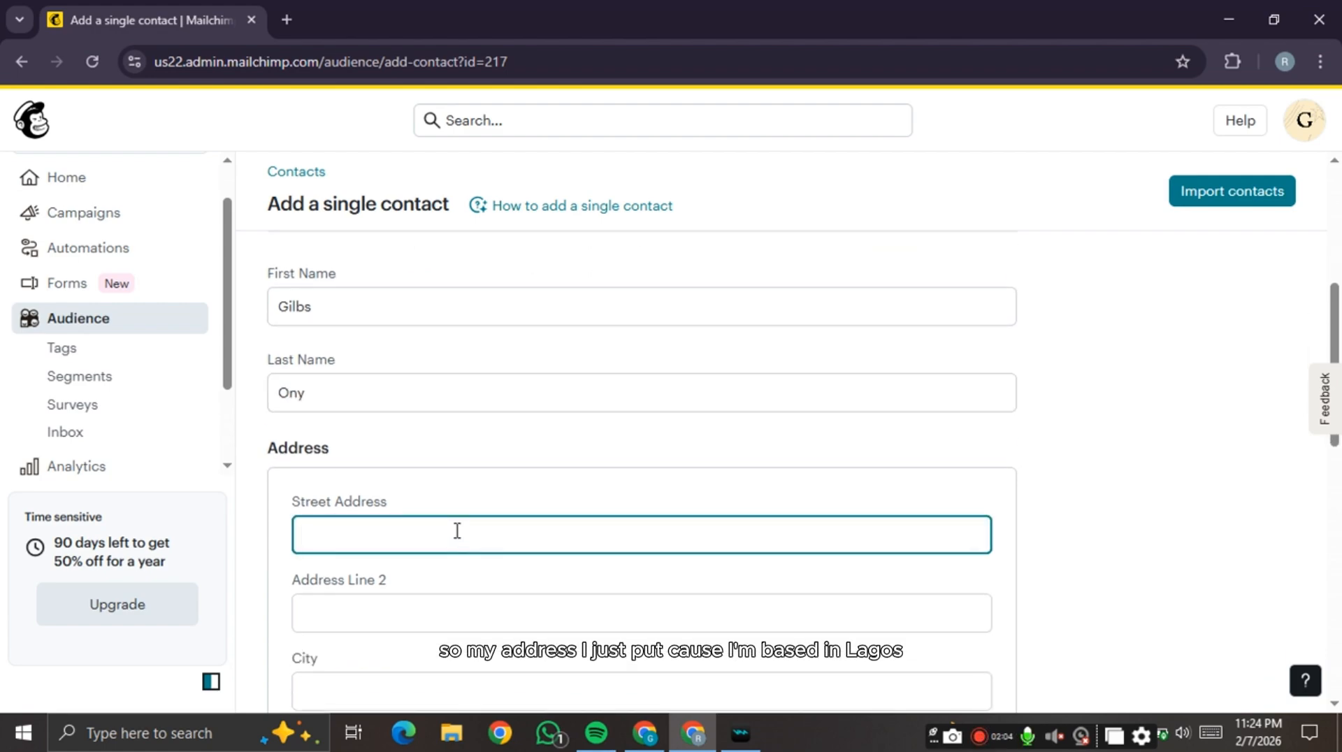
{"action": "type", "text": "L"}
{"action": "scroll", "coordinate": [668, 416], "scroll_direction": "down", "scroll_amount": 2}
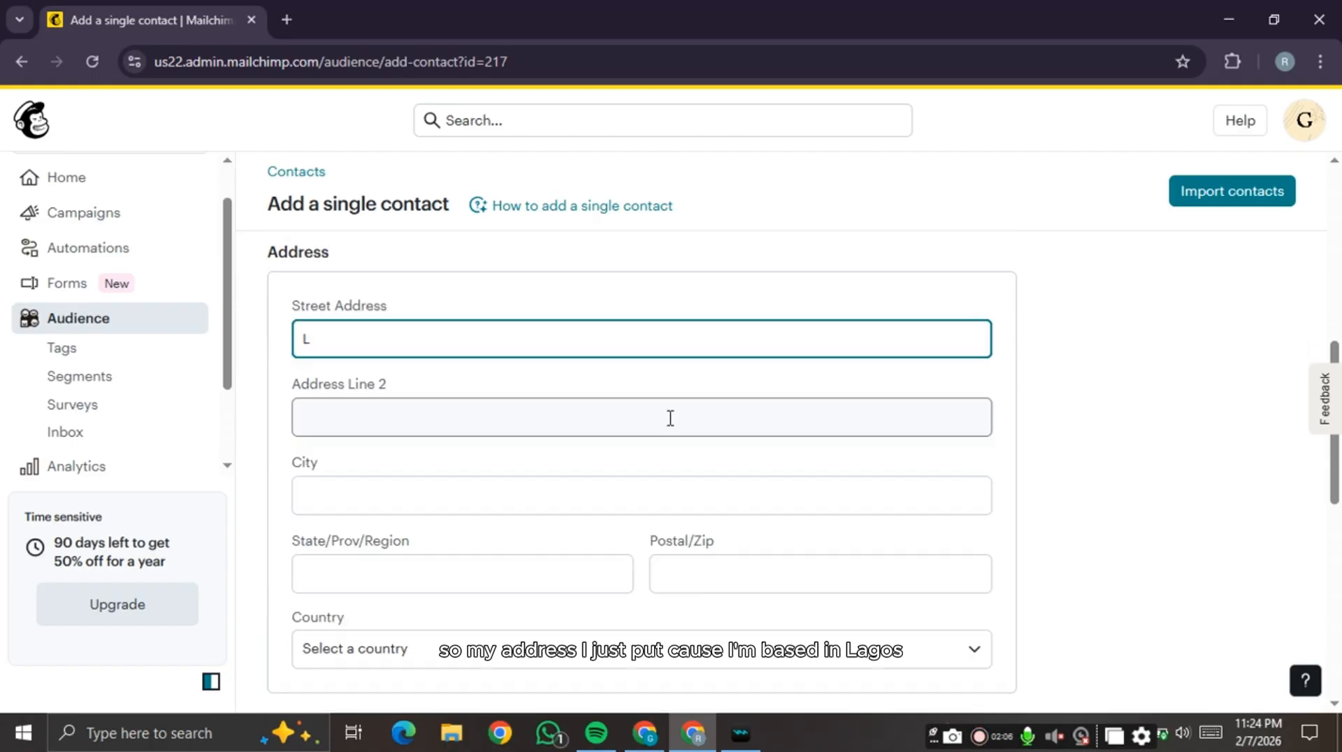
{"action": "type", "text": "agos"}
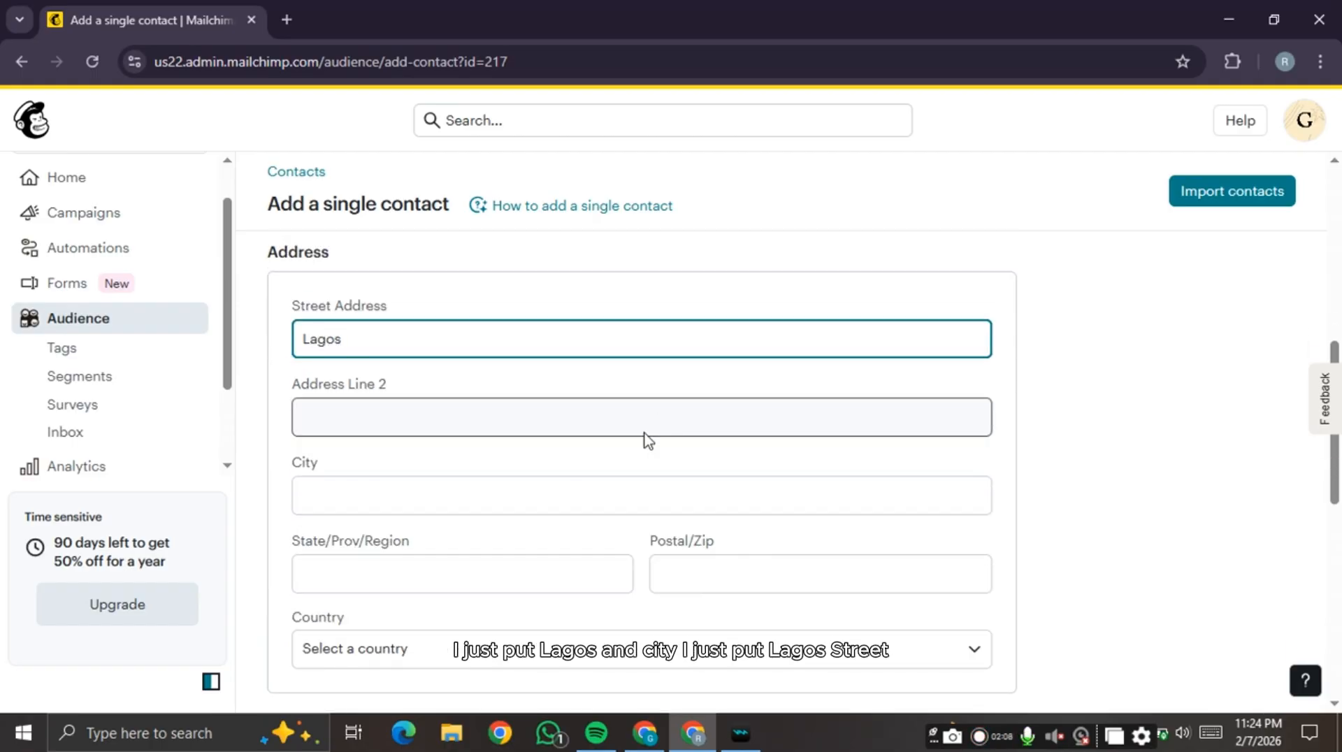
- Fill in the contact's city, state/region and postal code
{"action": "left_click", "coordinate": [399, 493]}
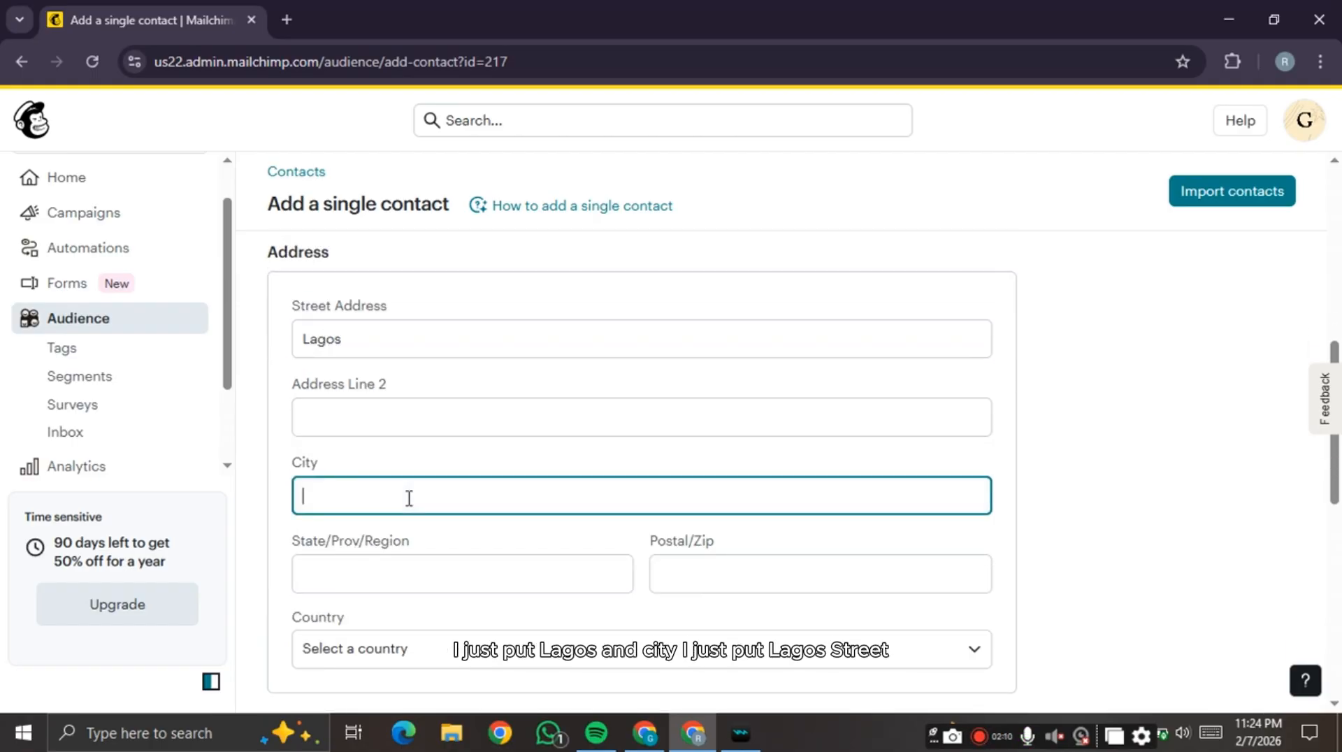
{"action": "type", "text": "Lagos"}
{"action": "left_click", "coordinate": [417, 572]}
{"action": "type", "text": "La"}
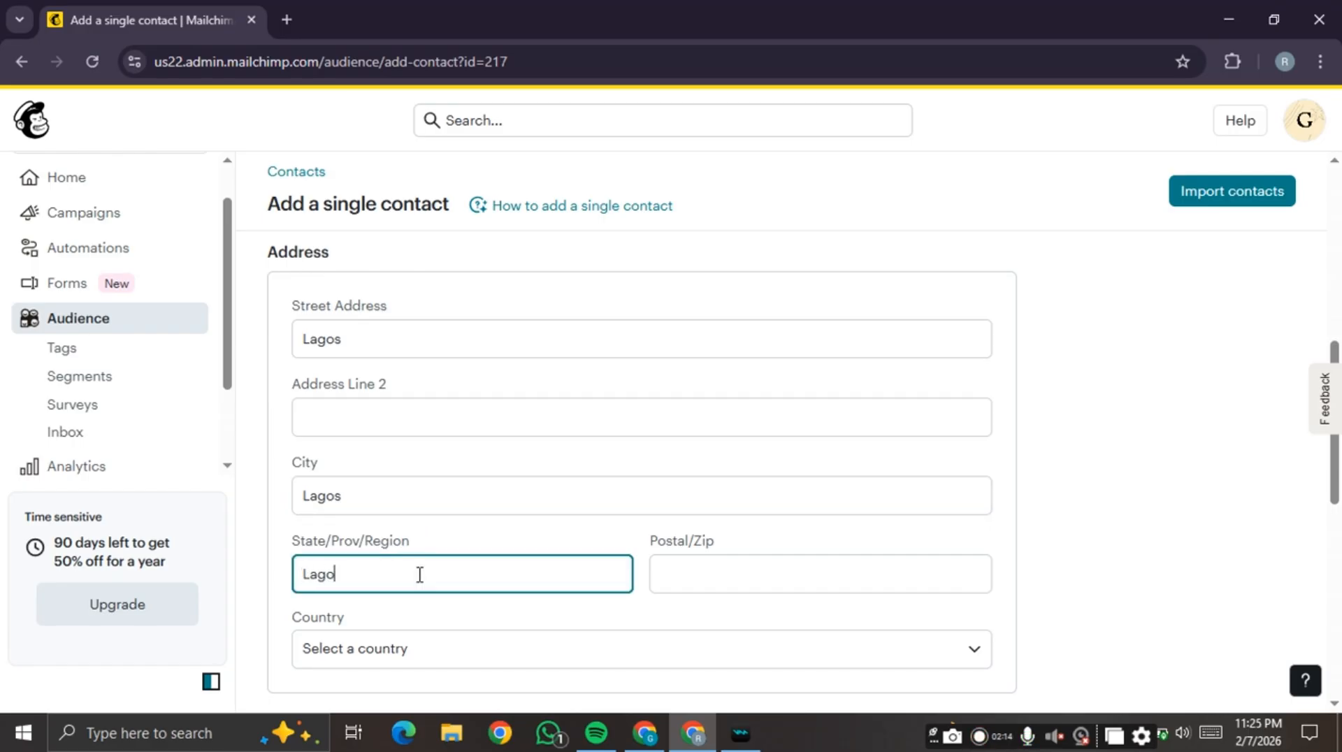
{"action": "left_click", "coordinate": [729, 565]}
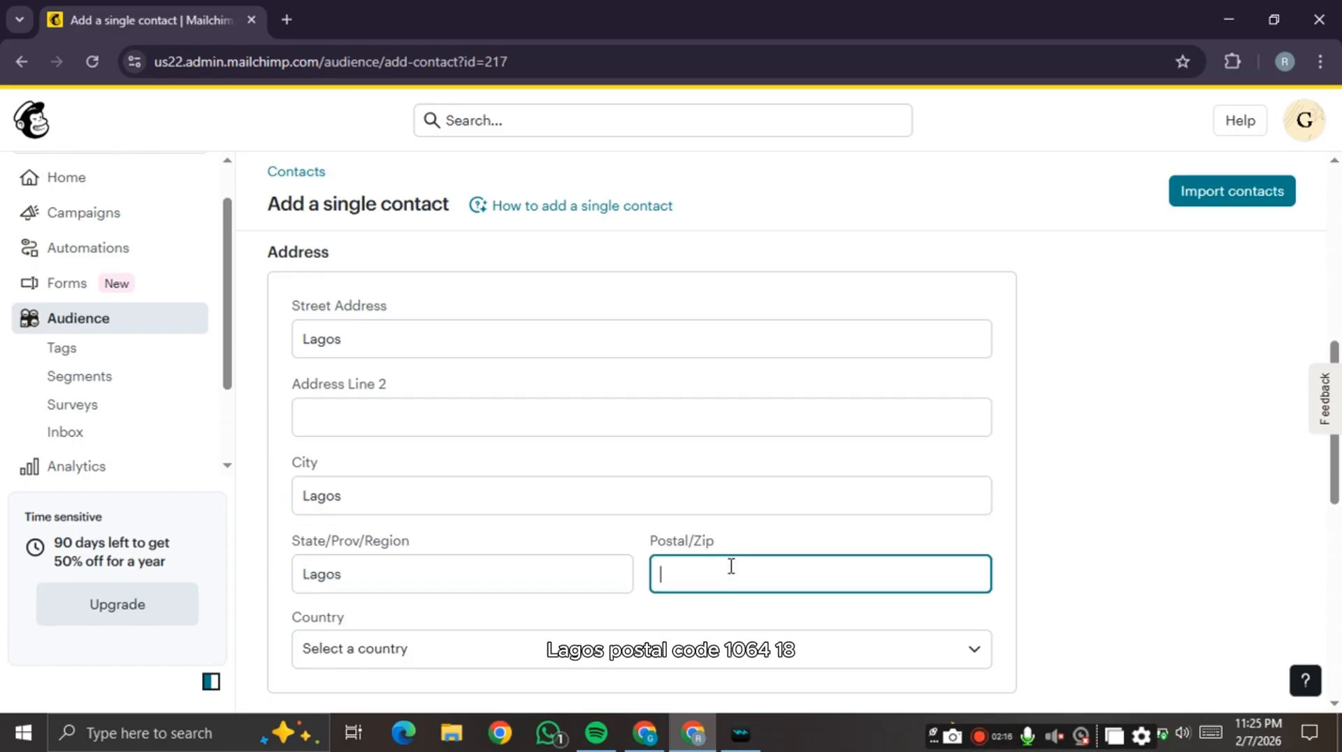
{"action": "type", "text": "106418"}
- Select the contact's country and scroll down to the Tags section
{"action": "scroll", "coordinate": [803, 521], "scroll_direction": "down", "scroll_amount": 1}
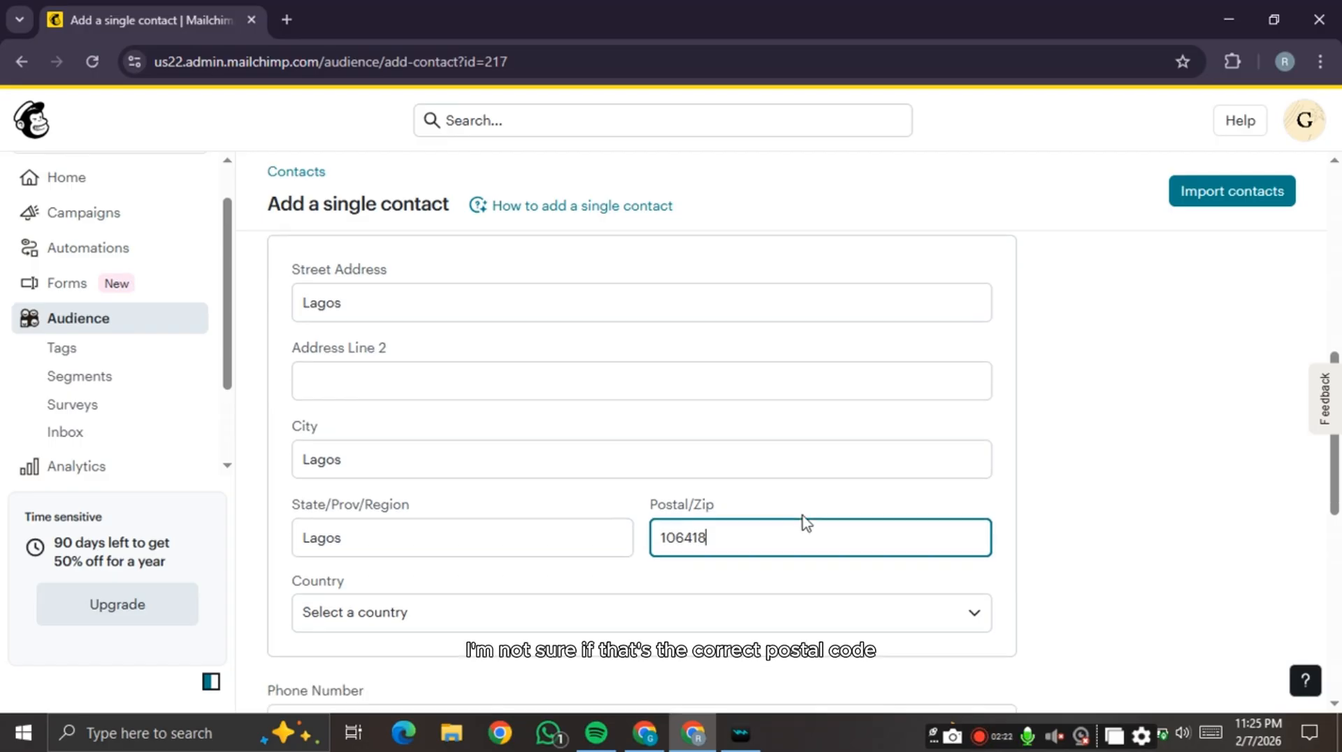
{"action": "left_click", "coordinate": [587, 555]}
{"action": "scroll", "coordinate": [492, 342], "scroll_direction": "down", "scroll_amount": 20}
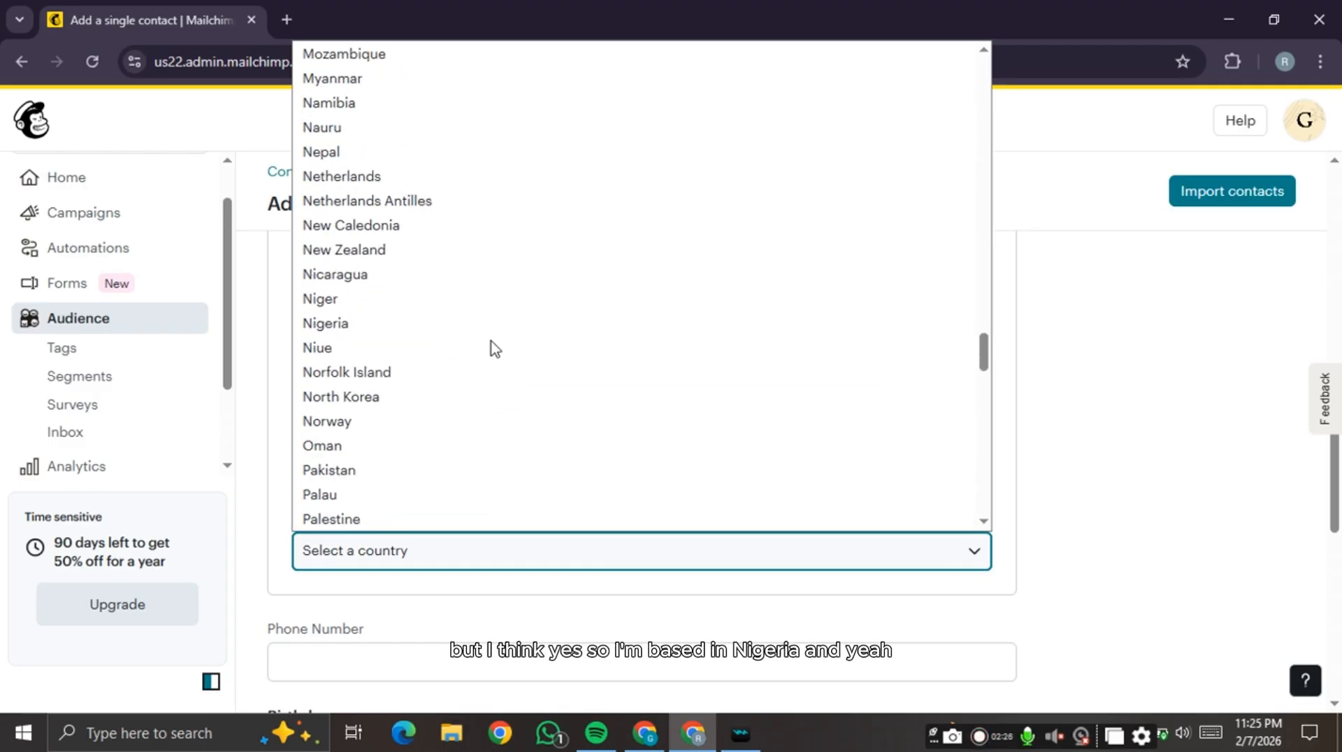
{"action": "left_click", "coordinate": [422, 325]}
{"action": "scroll", "coordinate": [655, 401], "scroll_direction": "down", "scroll_amount": 5}
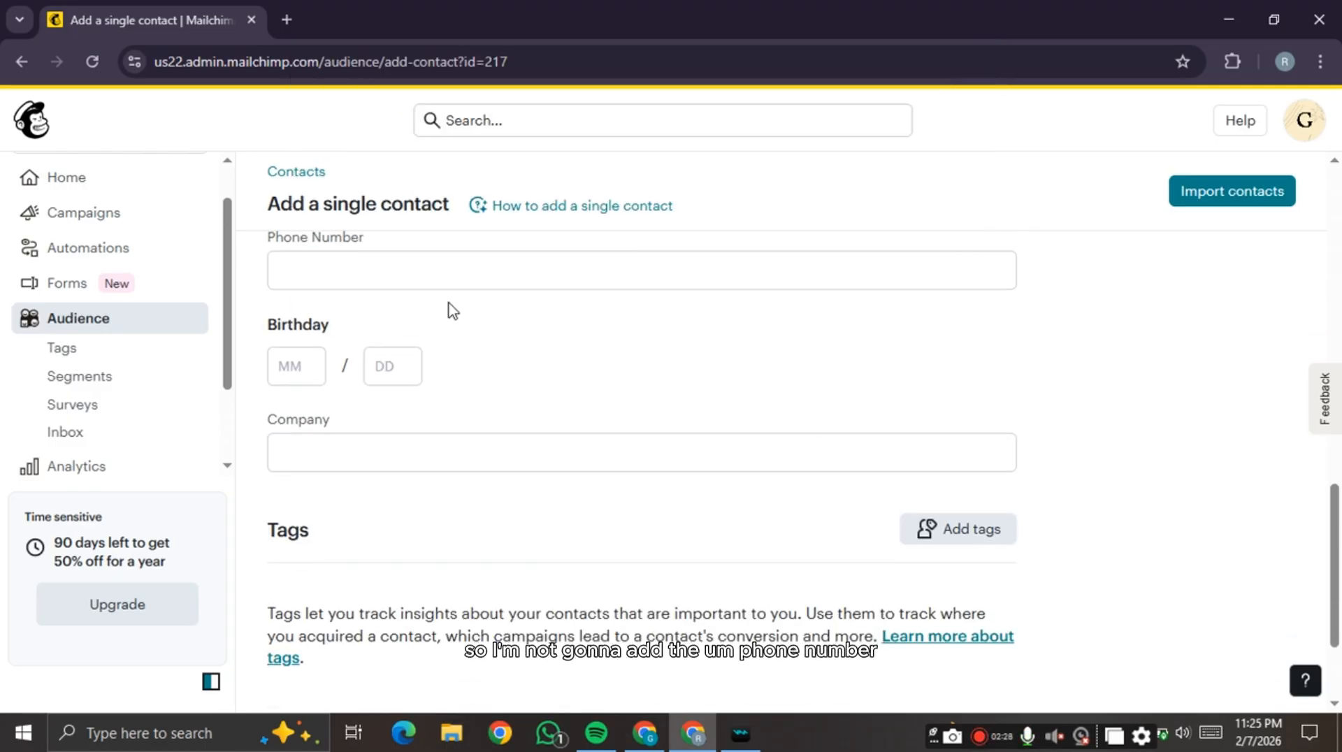
{"action": "scroll", "coordinate": [450, 309], "scroll_direction": "up", "scroll_amount": 3}
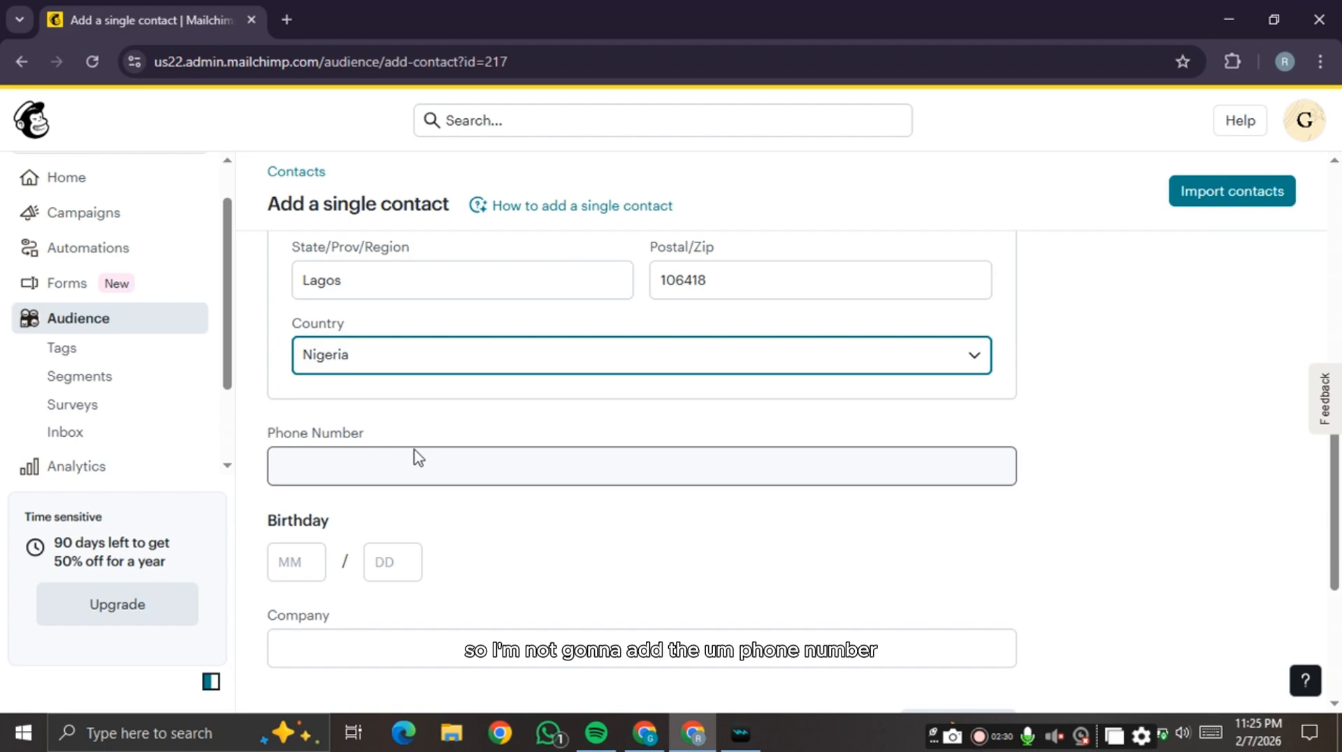
{"action": "scroll", "coordinate": [348, 538], "scroll_direction": "down", "scroll_amount": 3}
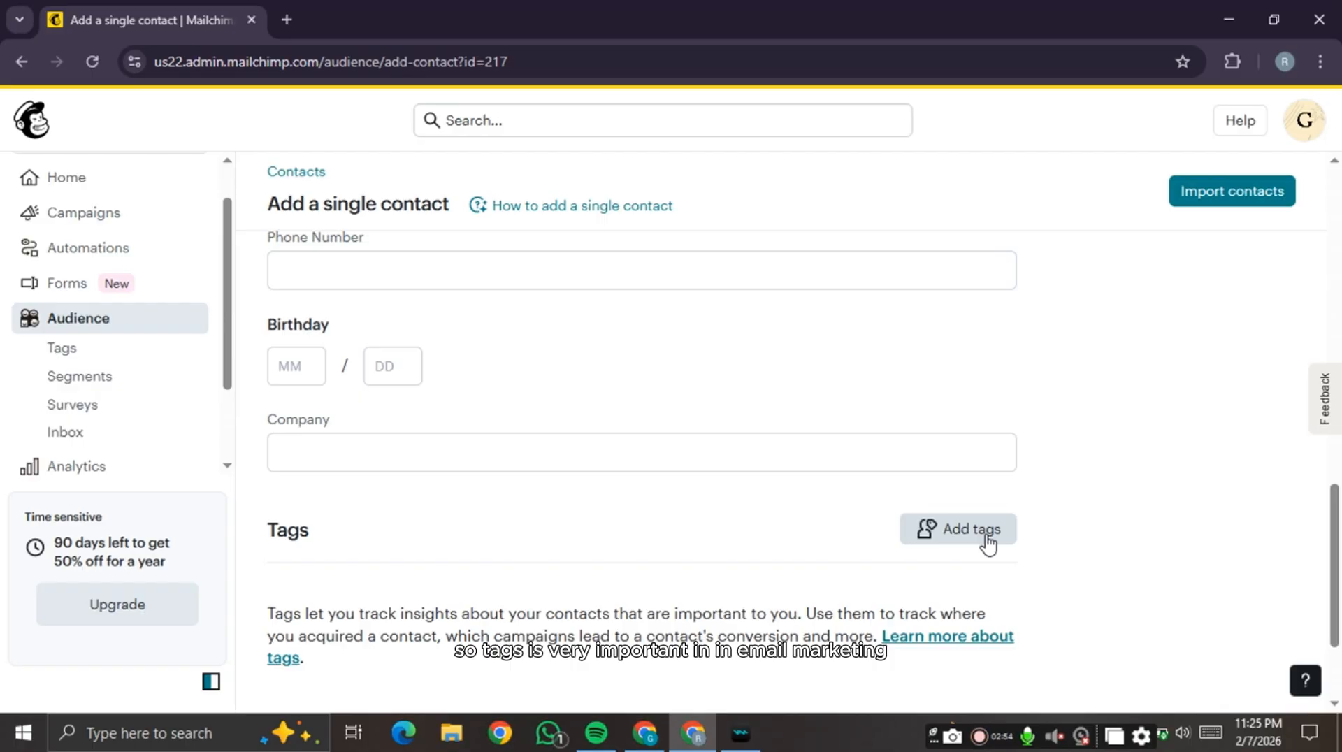
{"action": "scroll", "coordinate": [894, 523], "scroll_direction": "up", "scroll_amount": 4}
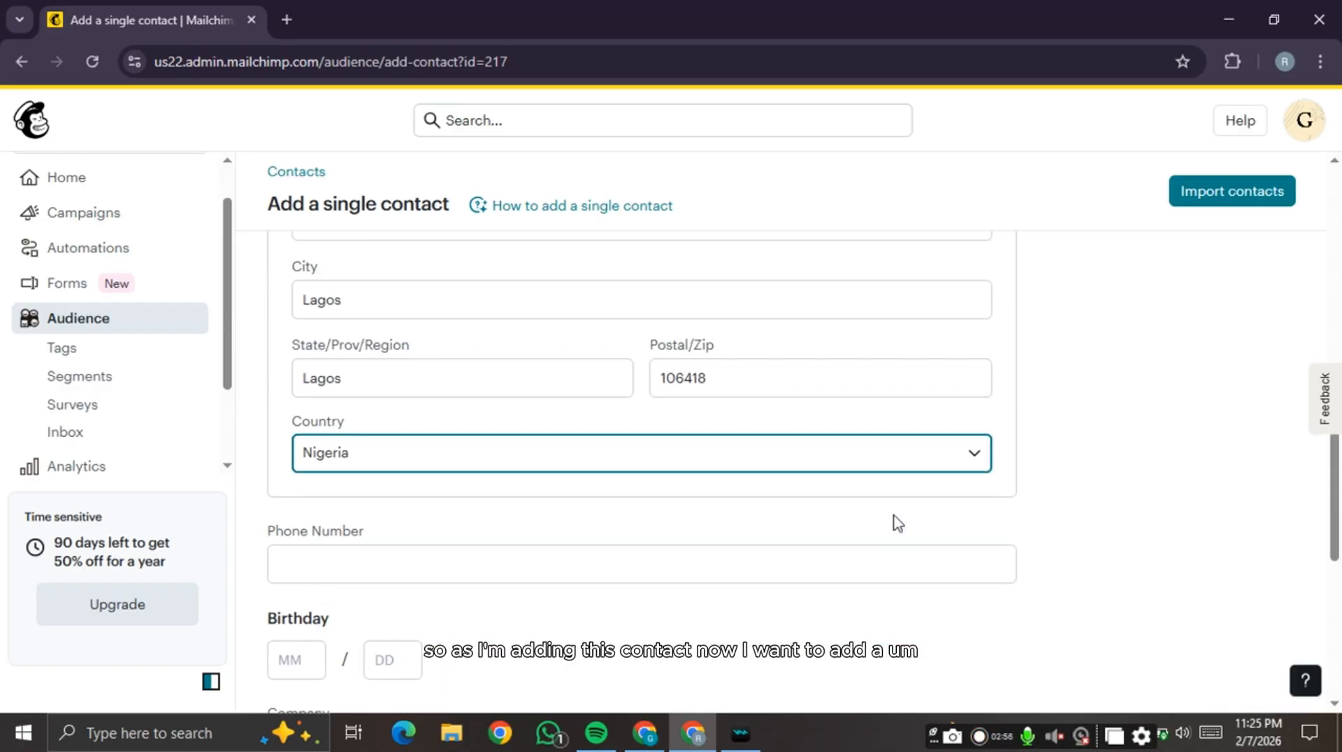
{"action": "scroll", "coordinate": [895, 524], "scroll_direction": "down", "scroll_amount": 5}
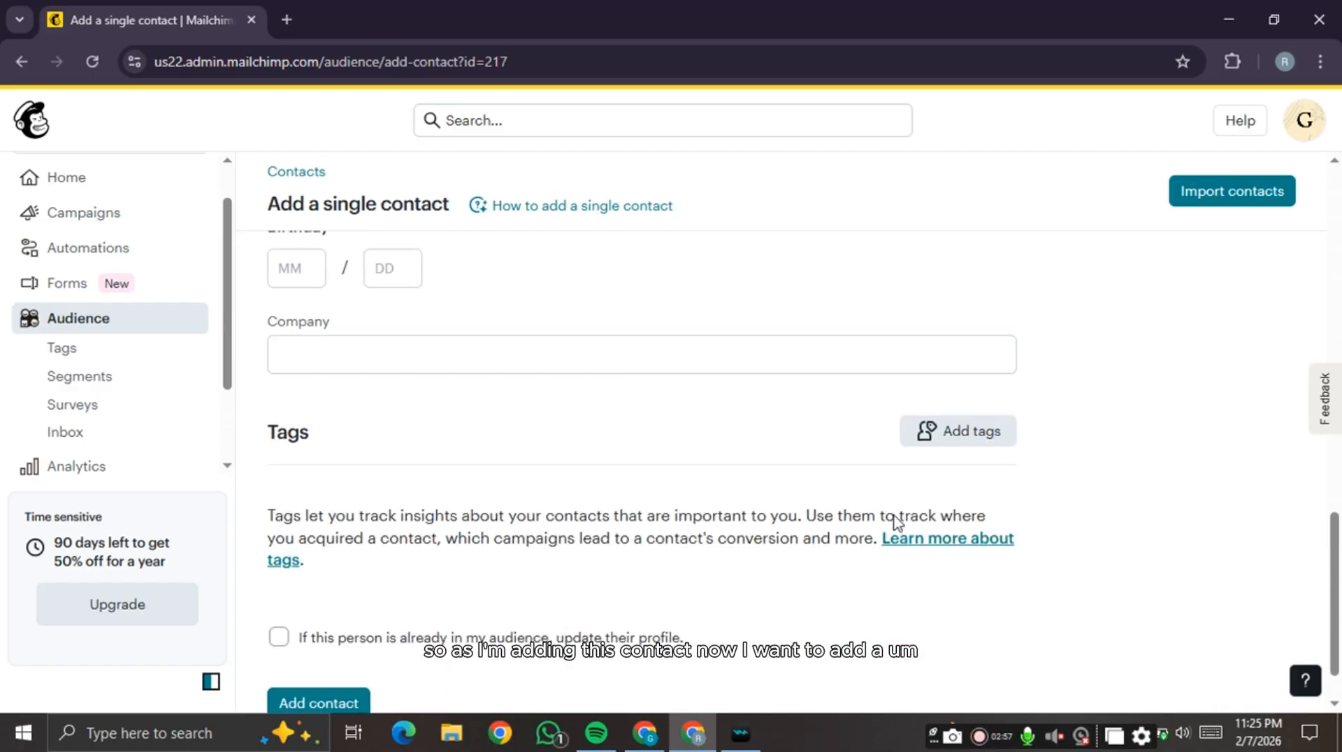
- Create a 'Course student' tag and apply it to the new contact
{"action": "left_click", "coordinate": [945, 442]}
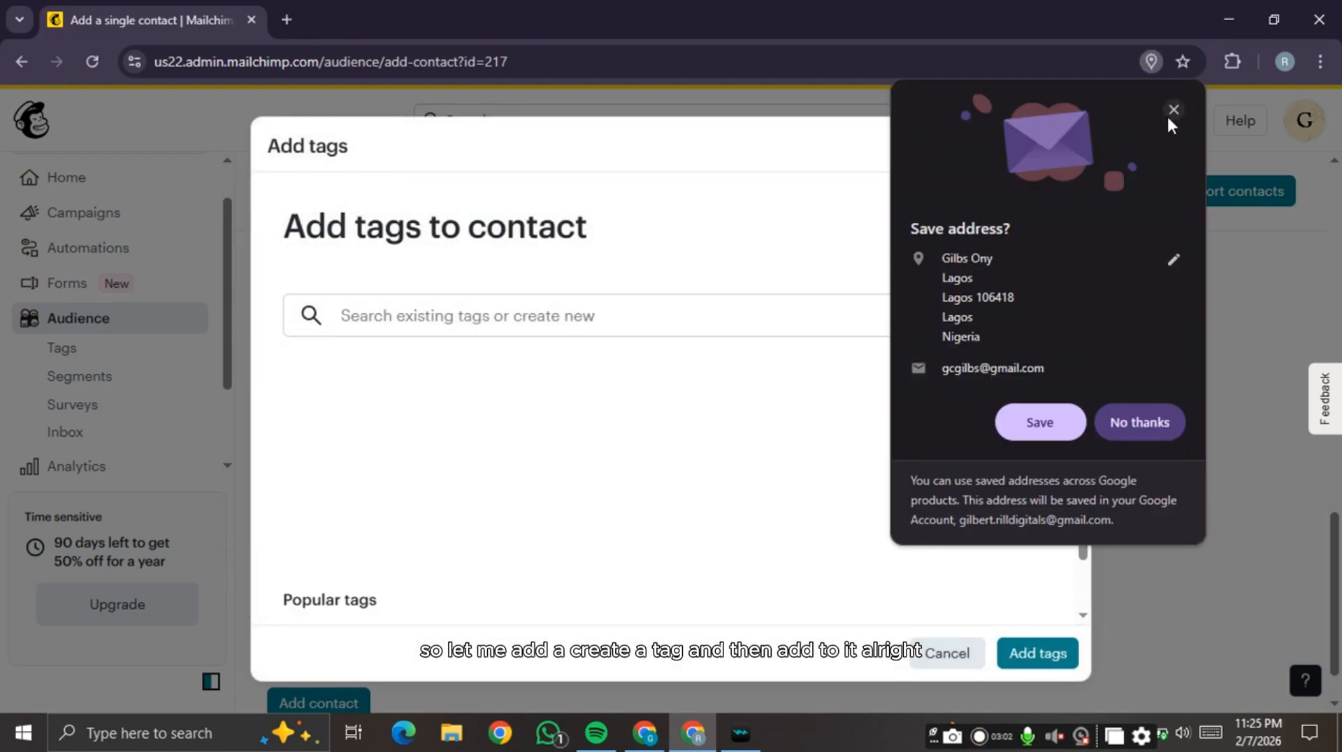
{"action": "left_click", "coordinate": [1170, 114]}
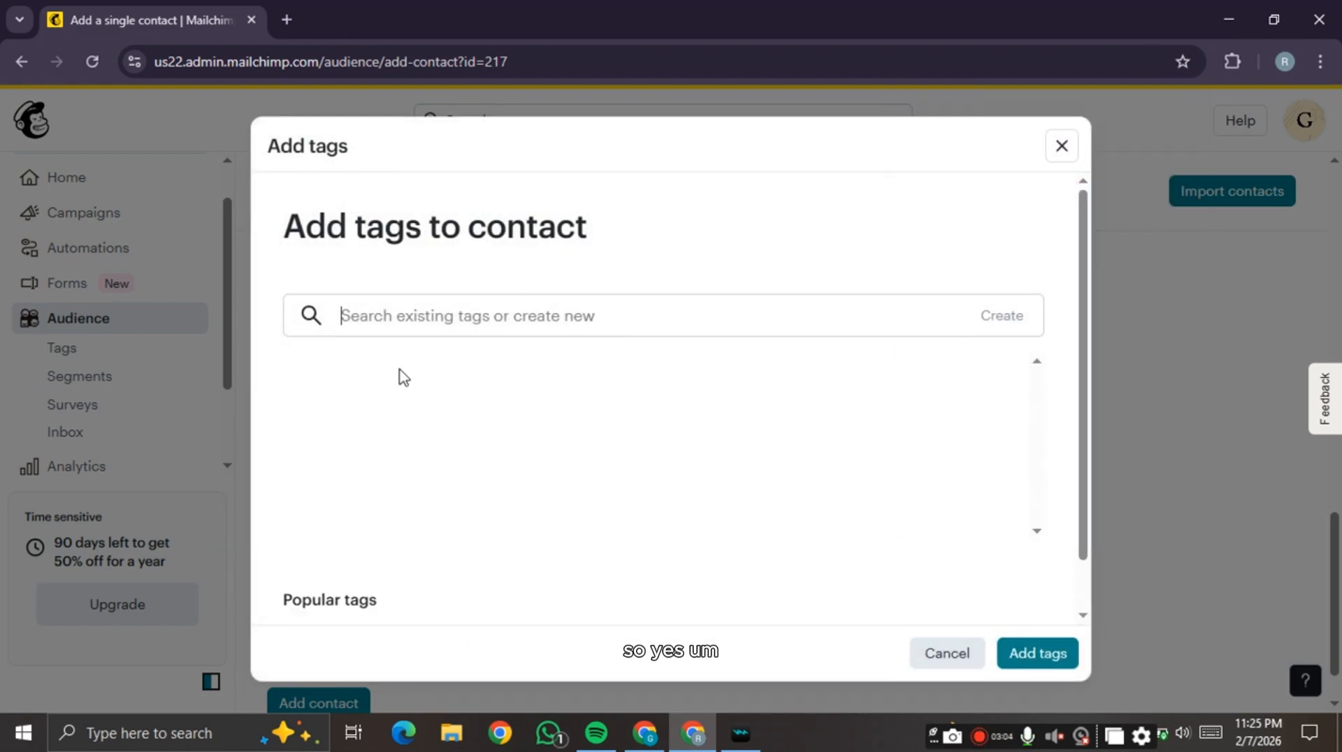
{"action": "type", "text": "Cou"}
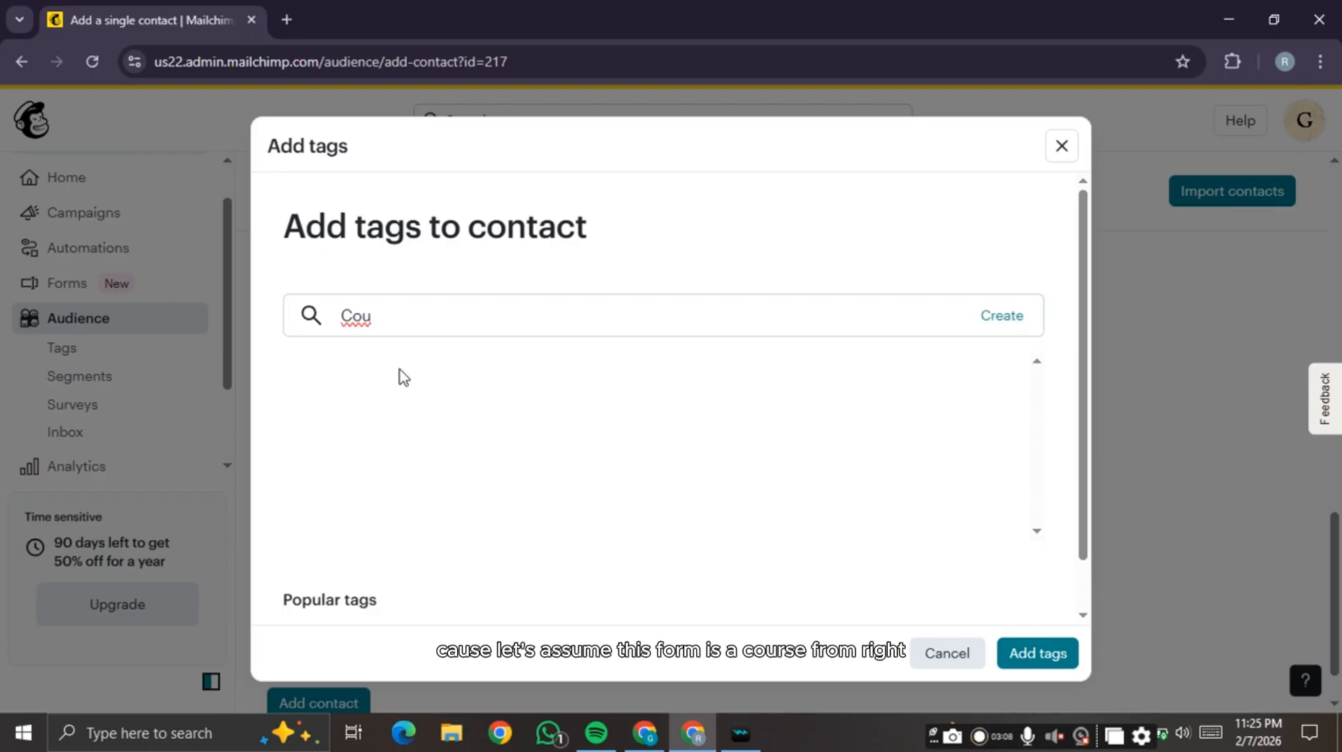
{"action": "type", "text": "rse student"}
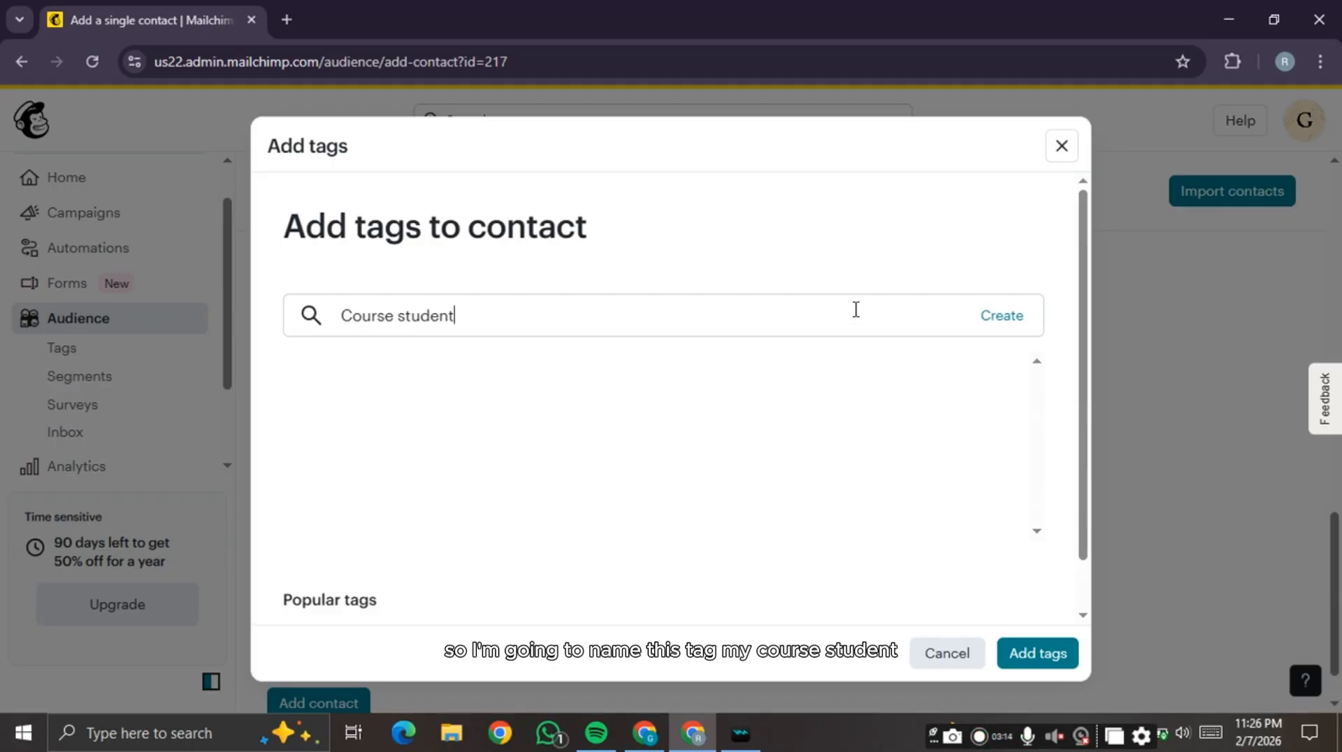
{"action": "left_click", "coordinate": [1018, 326]}
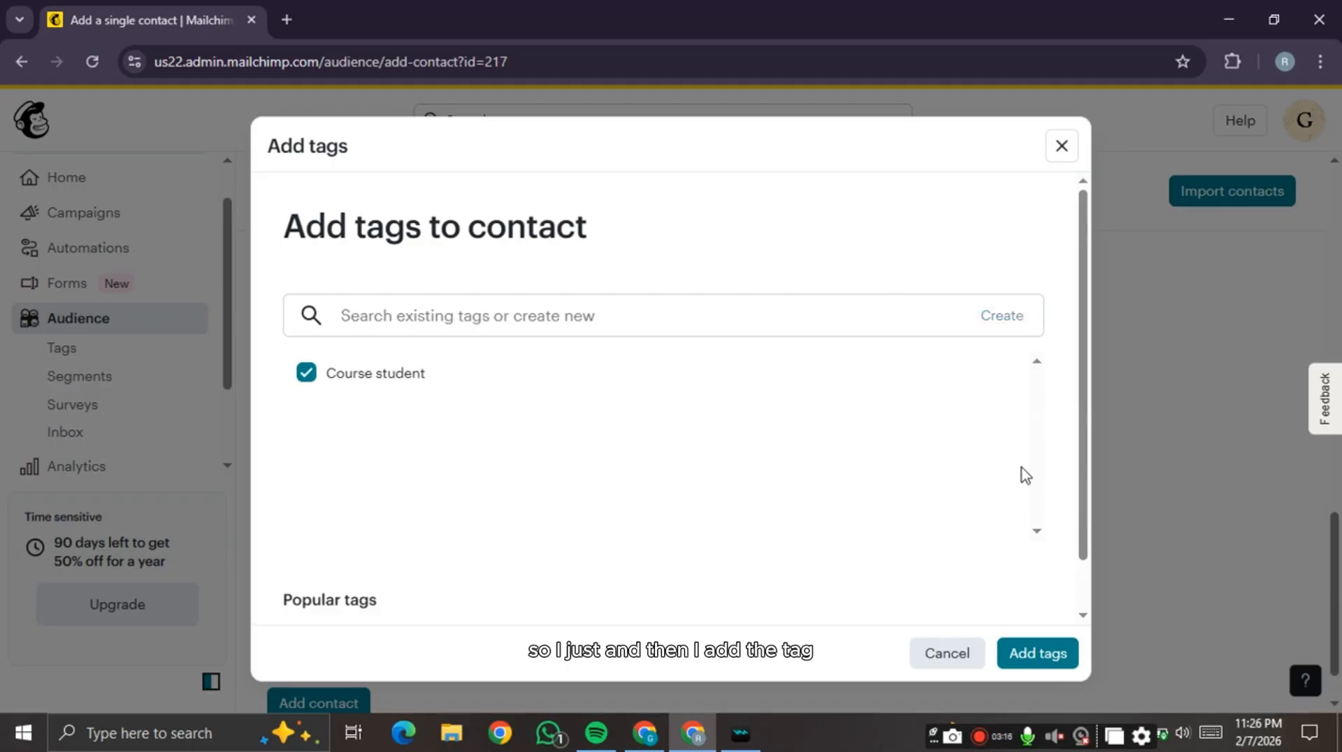
{"action": "left_click", "coordinate": [1059, 663]}
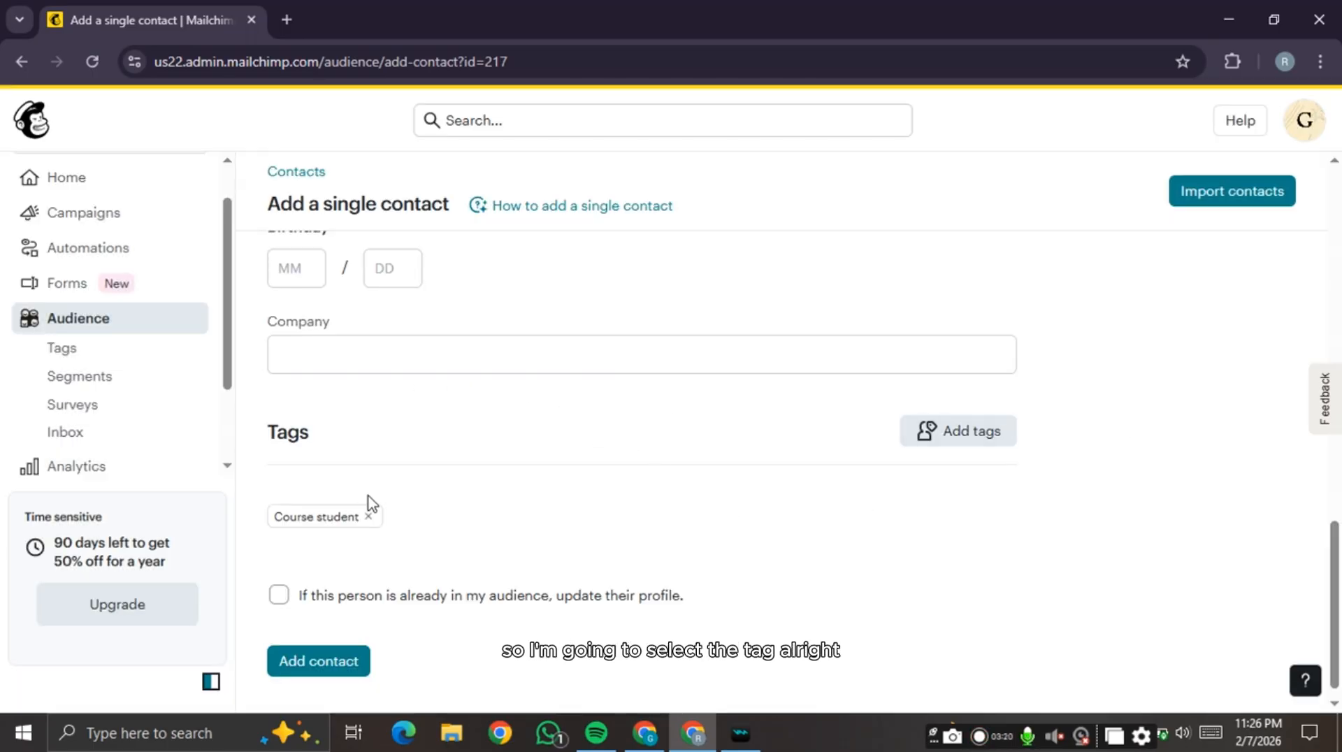
- Submit the tagged contact and return to the Contacts list, now showing 2 contacts
{"action": "scroll", "coordinate": [383, 543], "scroll_direction": "down", "scroll_amount": 1}
{"action": "scroll", "coordinate": [384, 552], "scroll_direction": "down", "scroll_amount": 1}
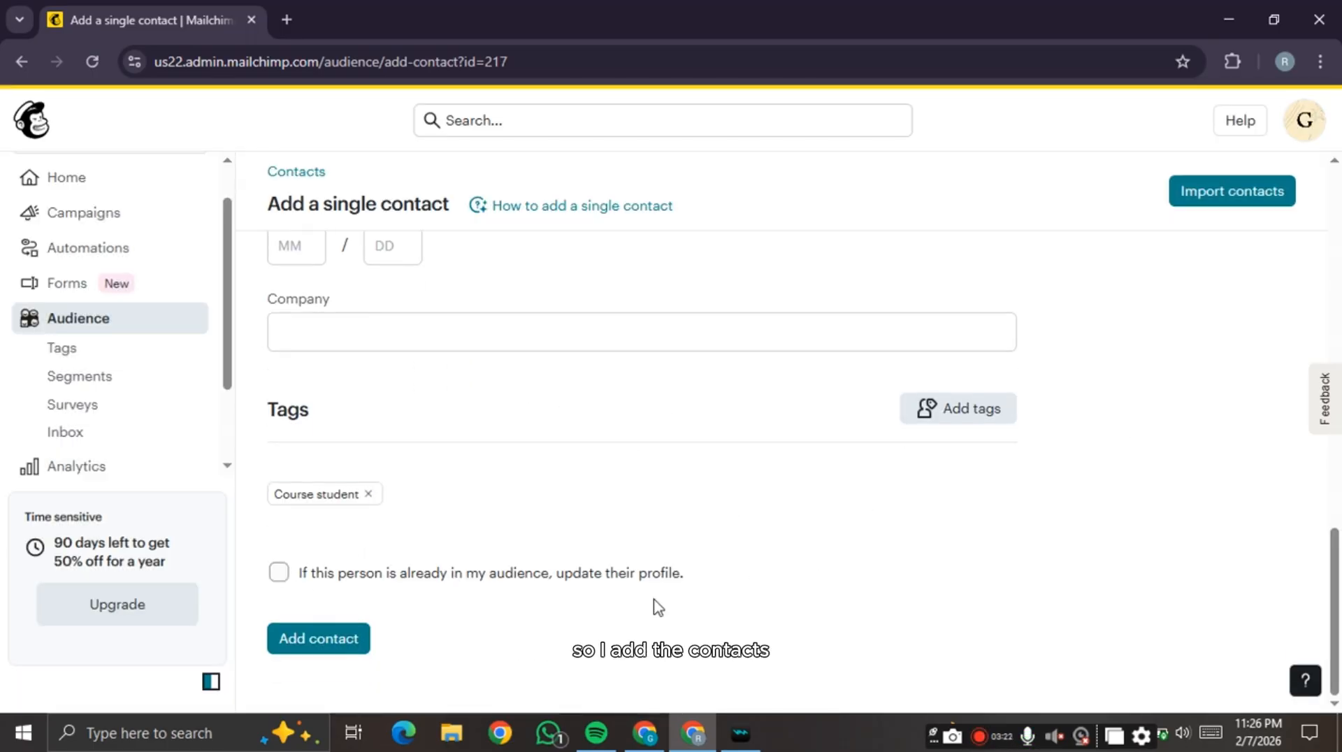
{"action": "left_click", "coordinate": [323, 640]}
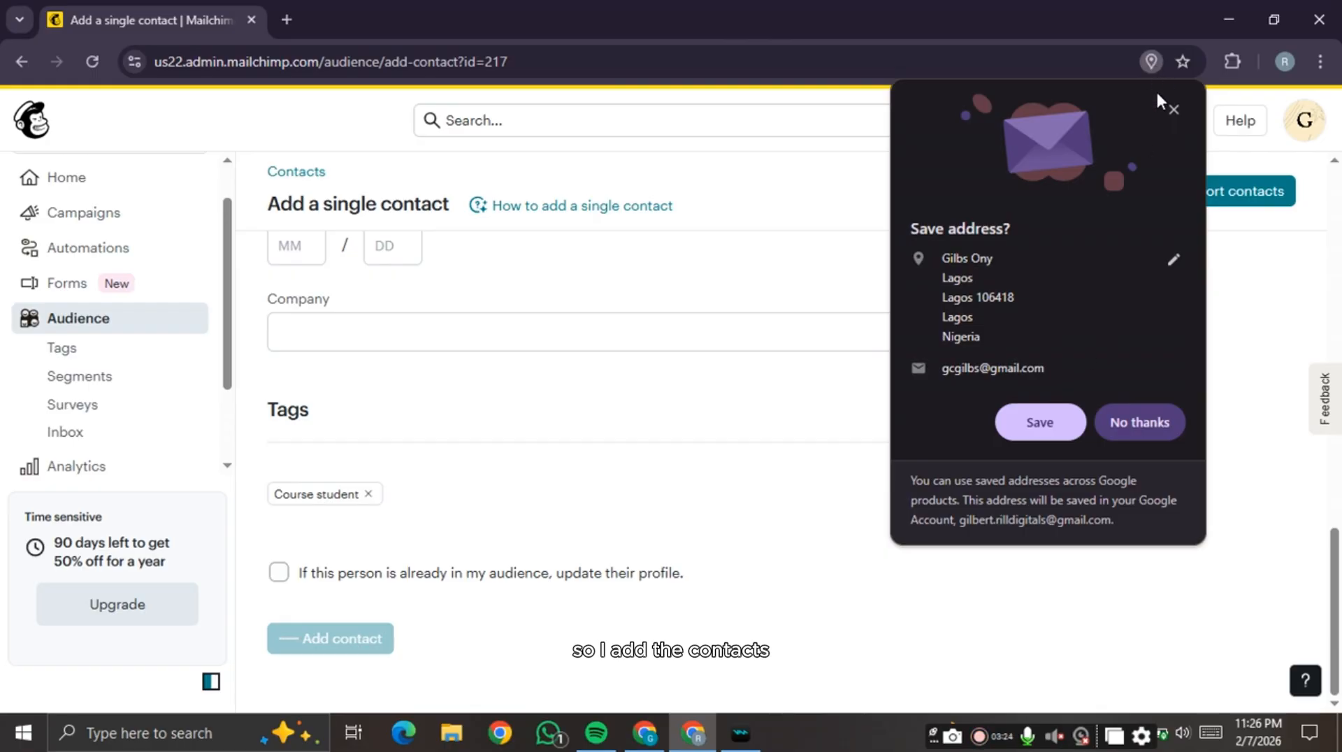
{"action": "left_click", "coordinate": [1175, 108]}
{"action": "scroll", "coordinate": [813, 383], "scroll_direction": "down", "scroll_amount": 2}
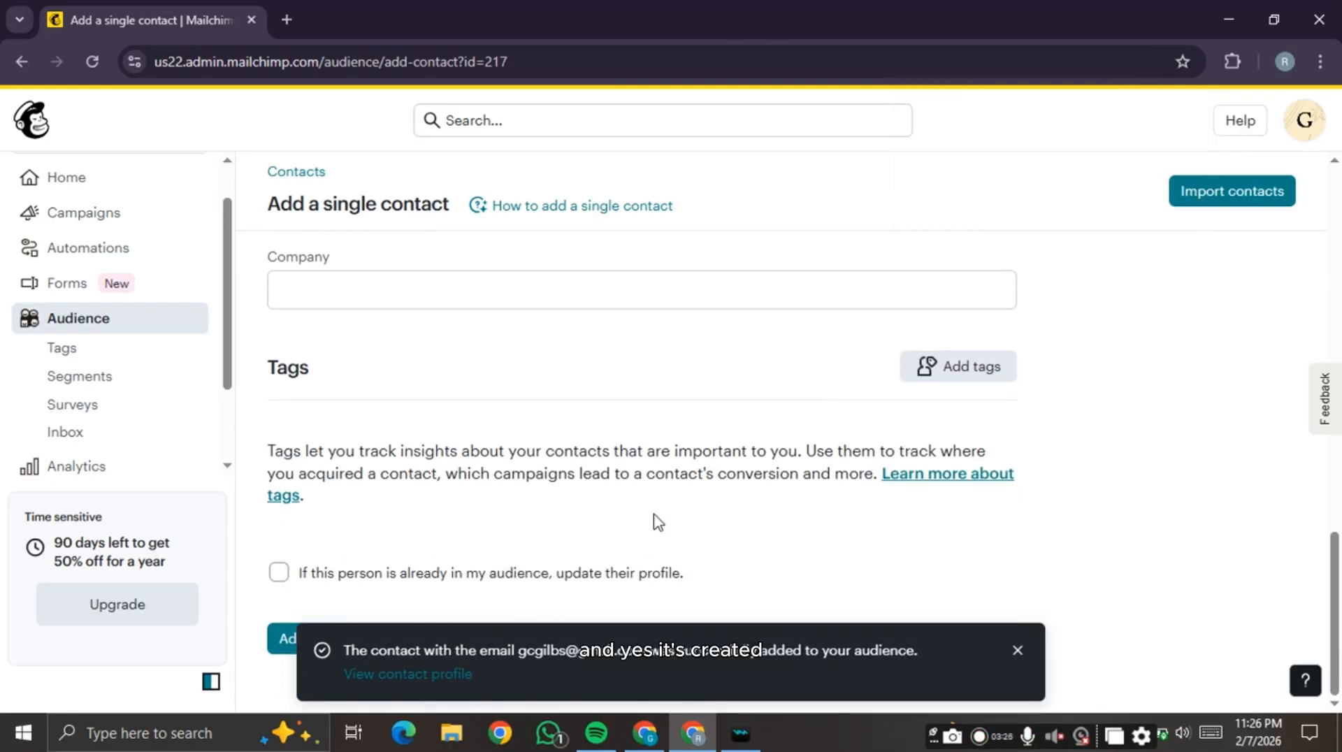
{"action": "scroll", "coordinate": [518, 509], "scroll_direction": "up", "scroll_amount": 9}
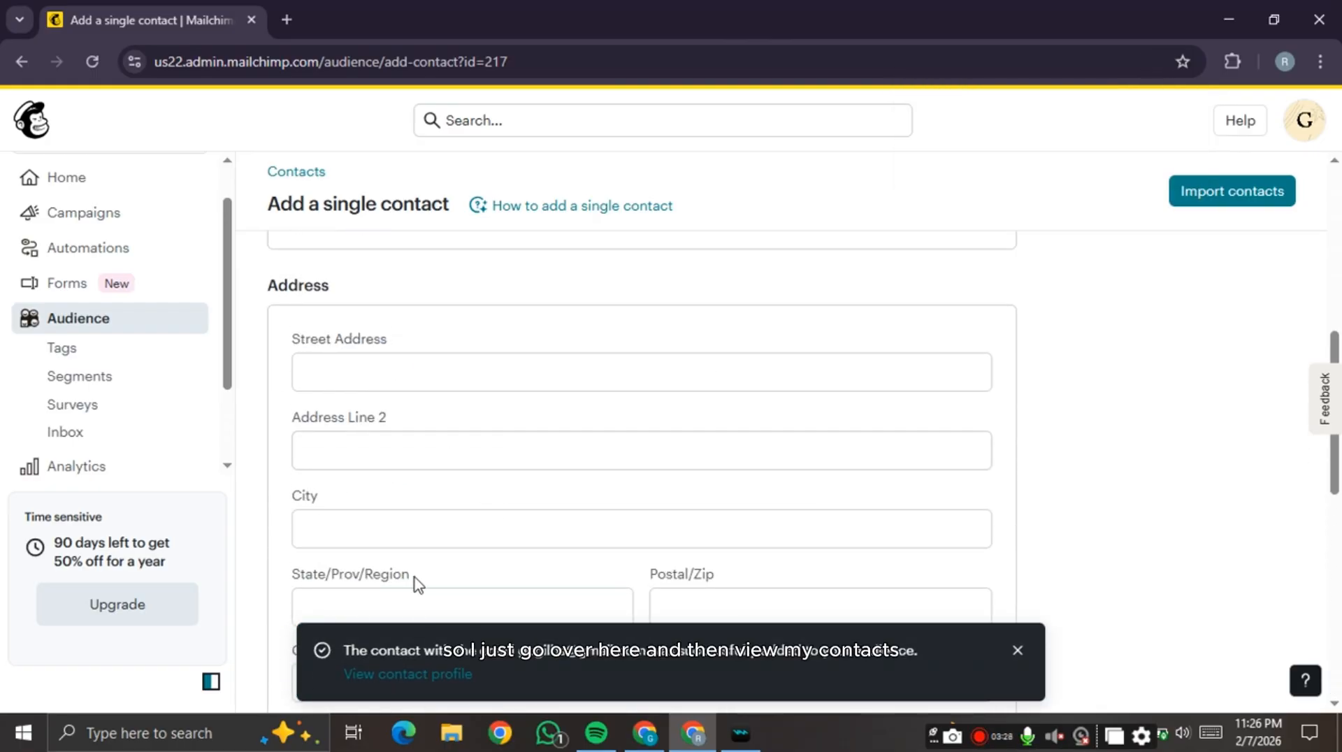
{"action": "left_click", "coordinate": [309, 173]}
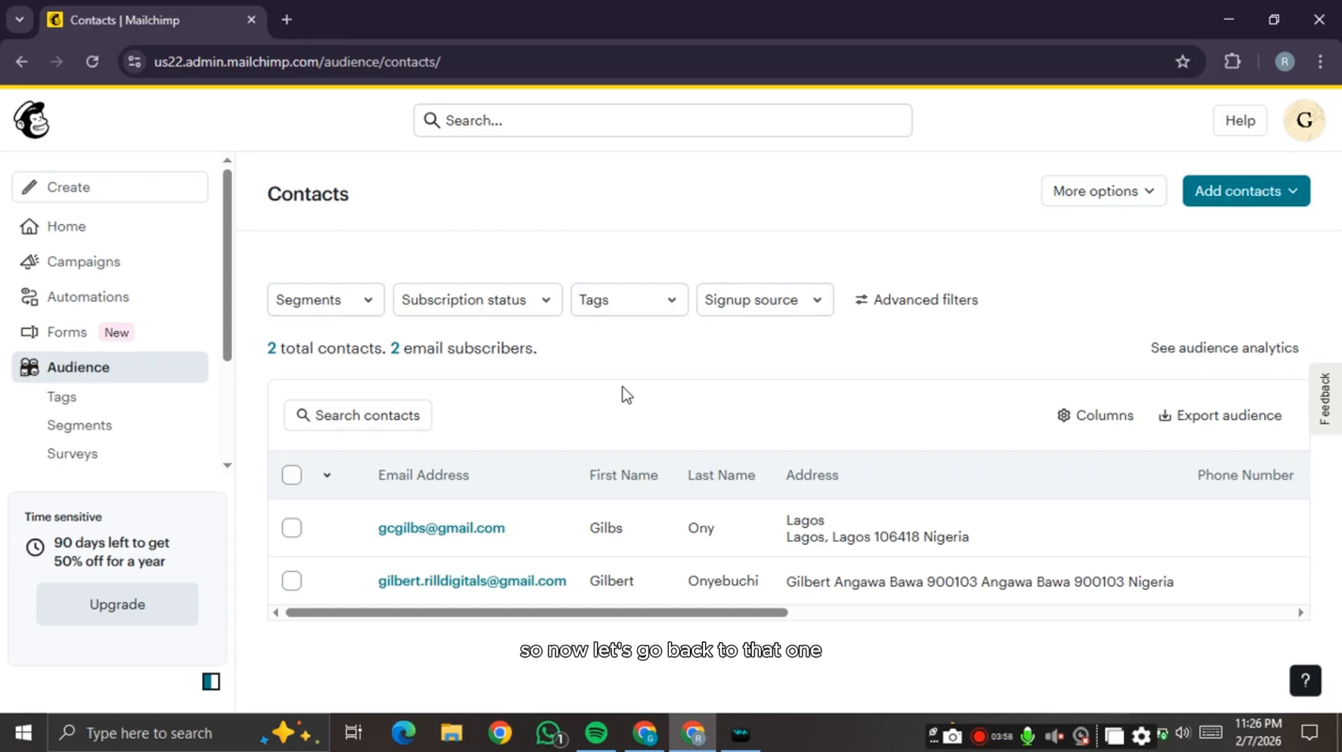
{"action": "left_click", "coordinate": [1283, 198]}
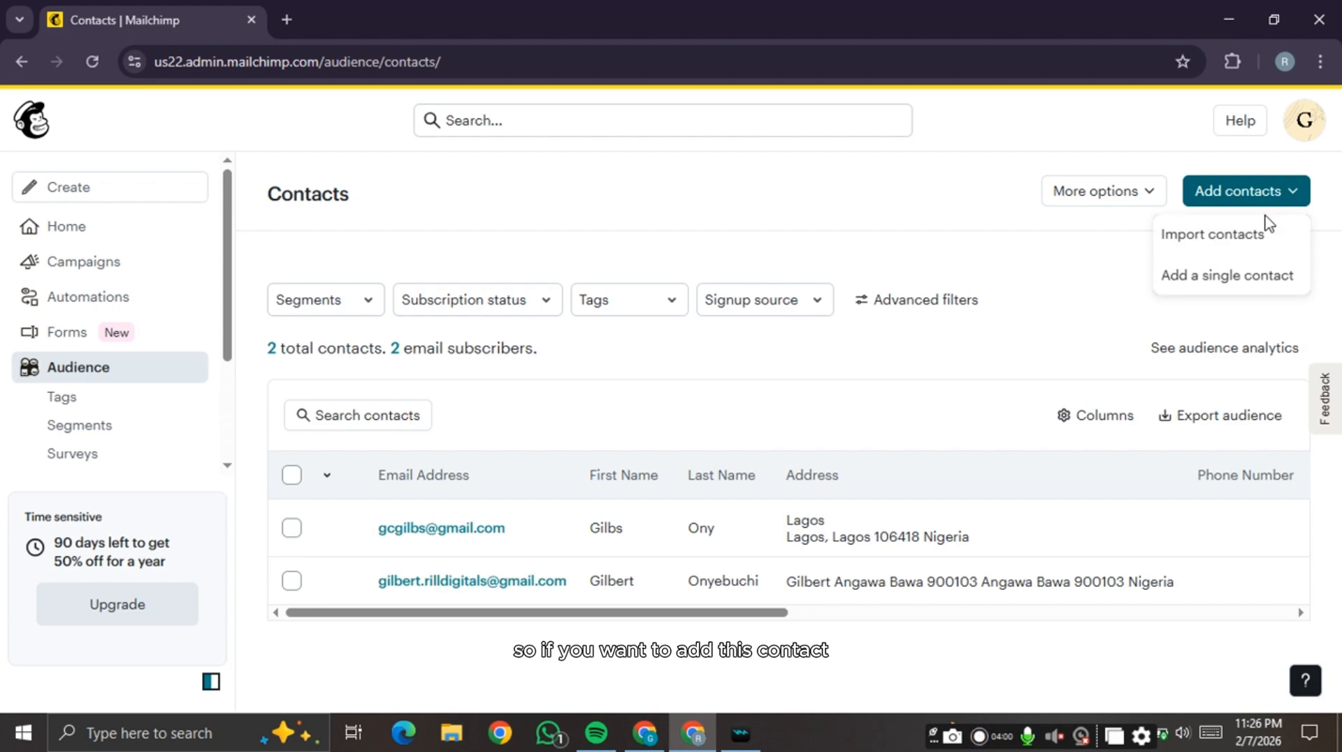
- Go to the Import contacts page and open a new blank Chrome tab beside it
{"action": "left_click", "coordinate": [1260, 240]}
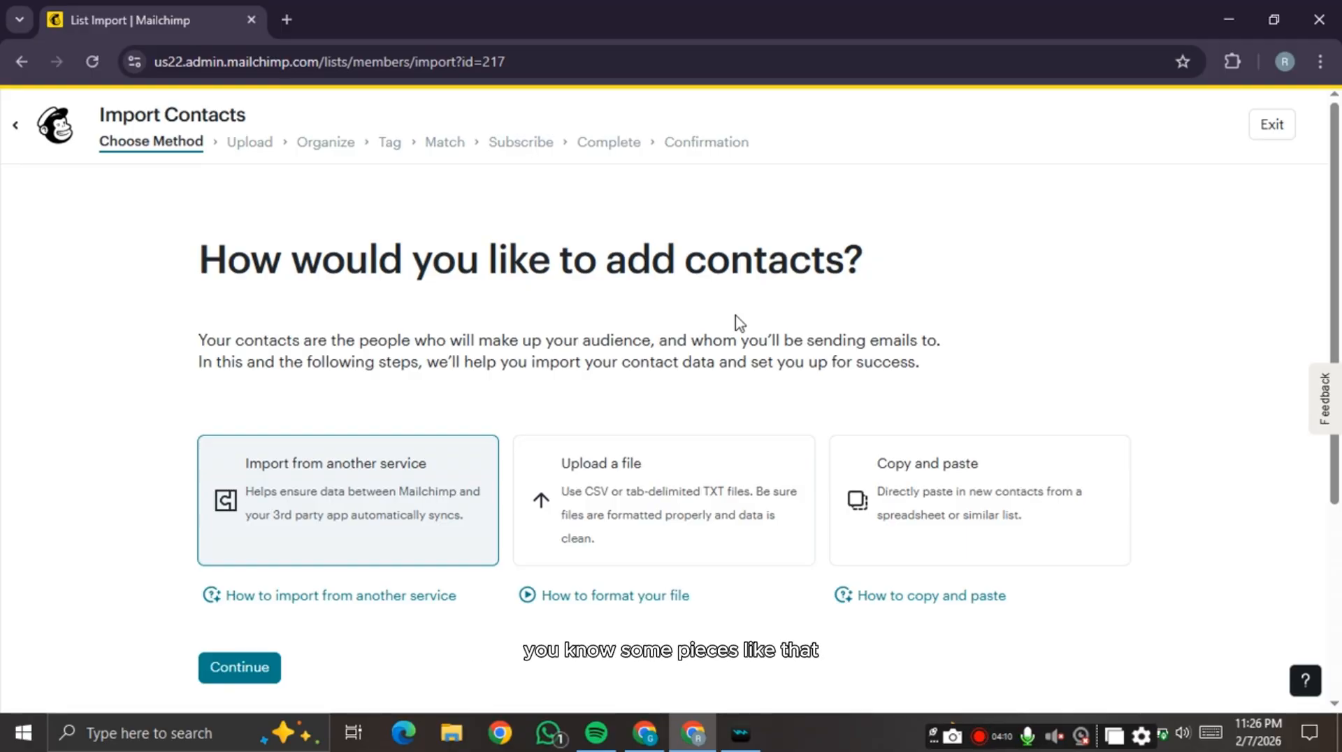
{"action": "left_click", "coordinate": [286, 19]}
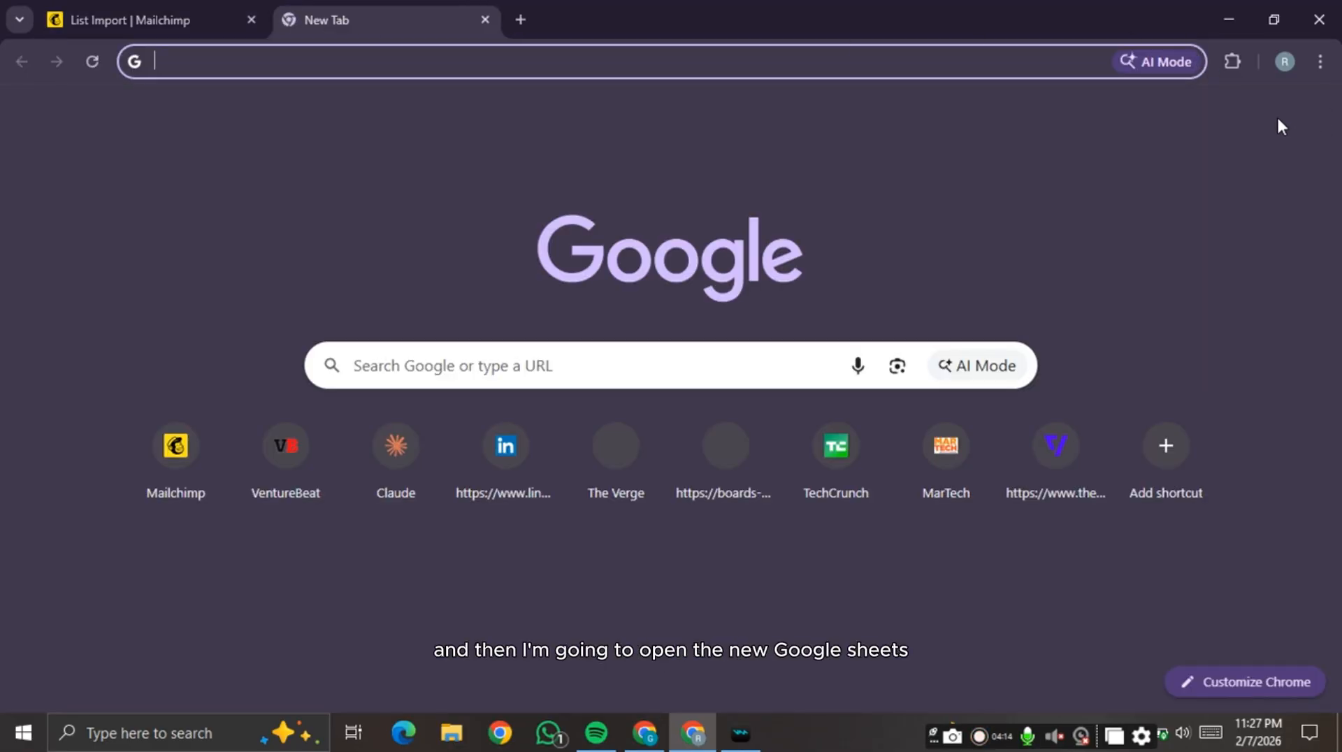
- Create a blank Untitled spreadsheet in Google Sheets from the Google apps grid
{"action": "left_click", "coordinate": [1261, 119]}
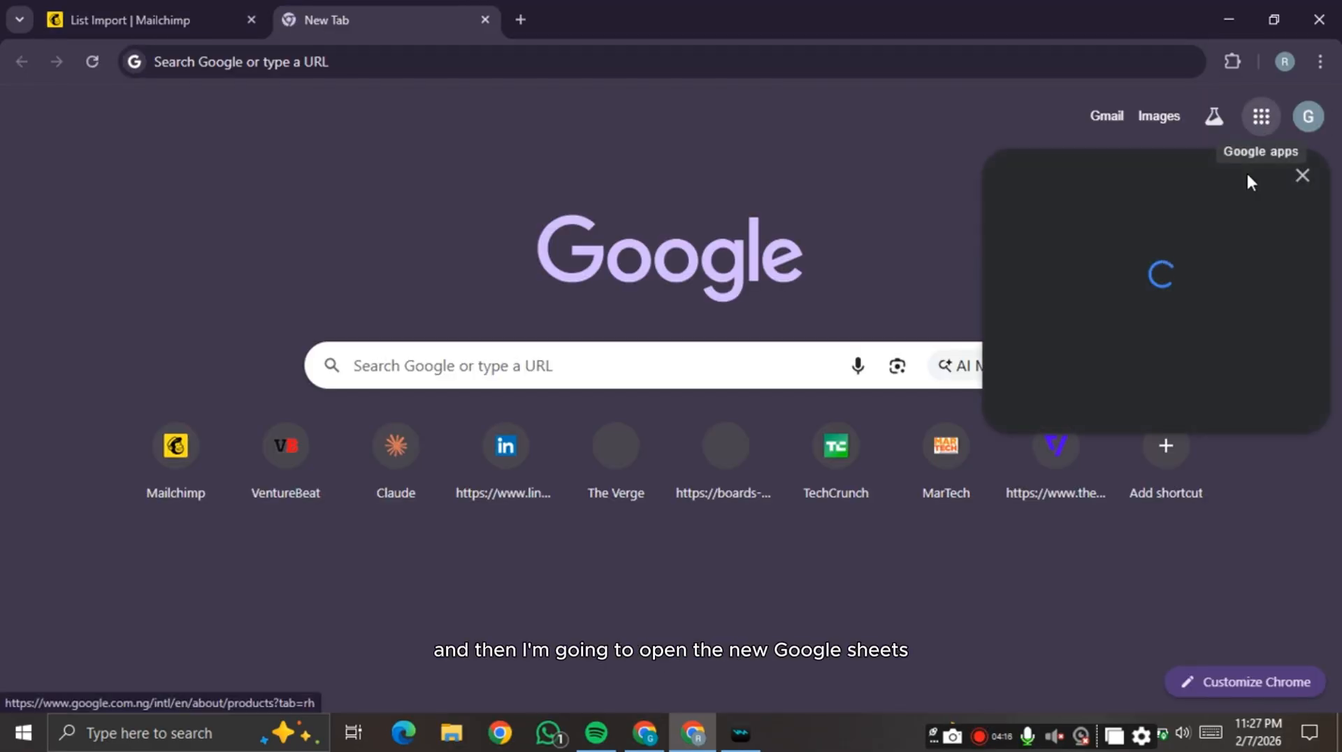
{"action": "scroll", "coordinate": [1235, 314], "scroll_direction": "down", "scroll_amount": 3}
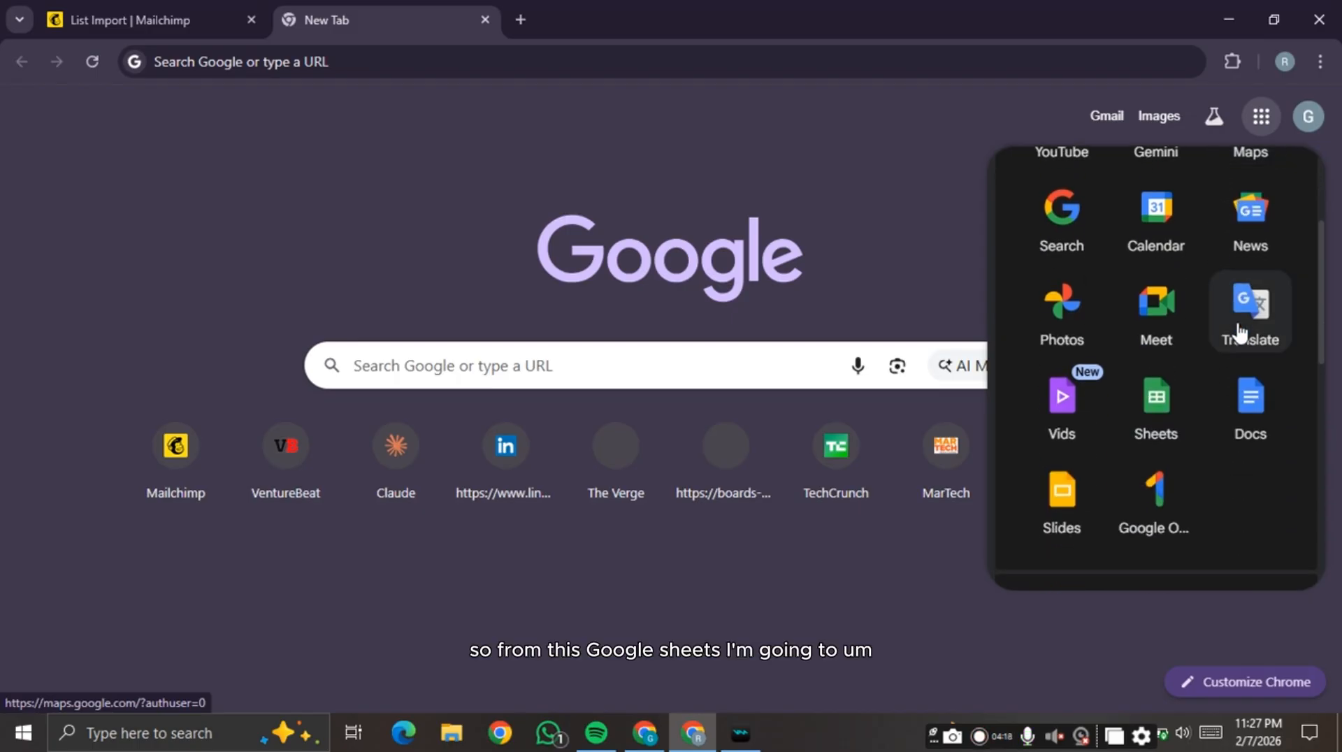
{"action": "left_click", "coordinate": [1157, 419]}
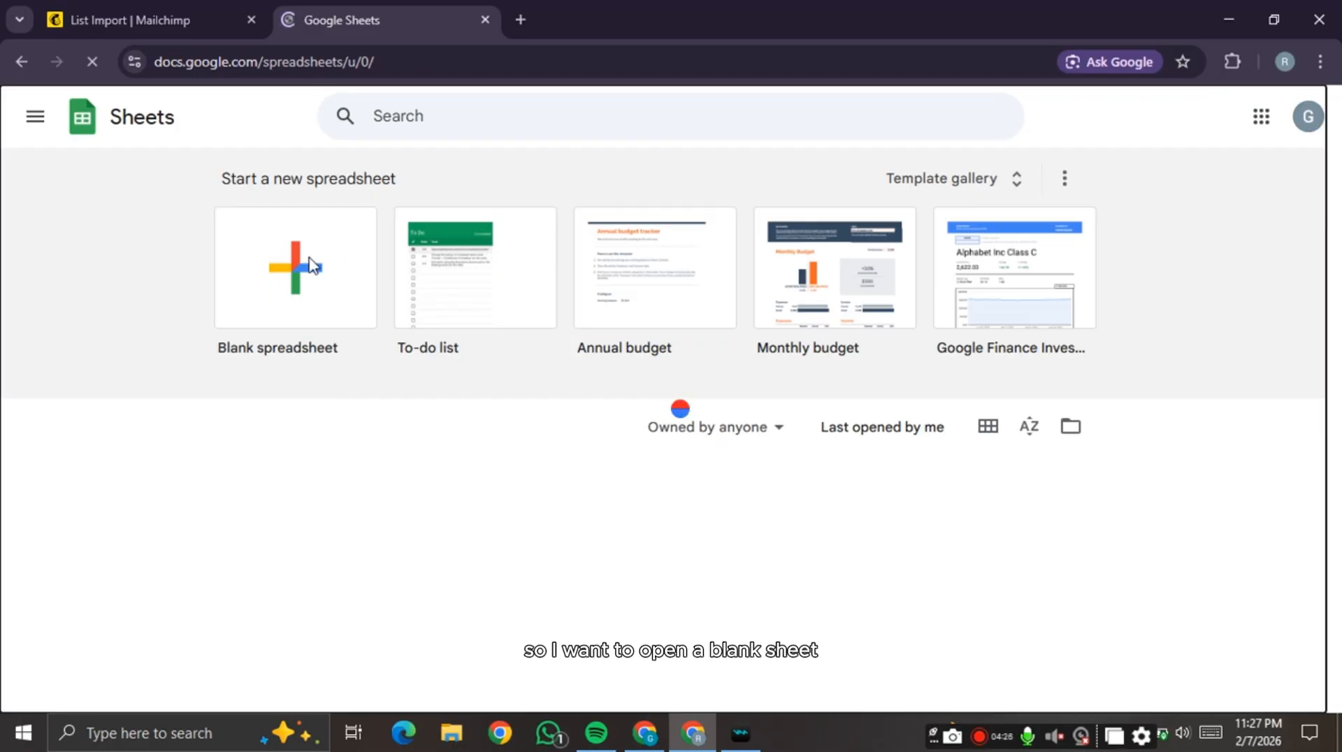
{"action": "left_click", "coordinate": [312, 266]}
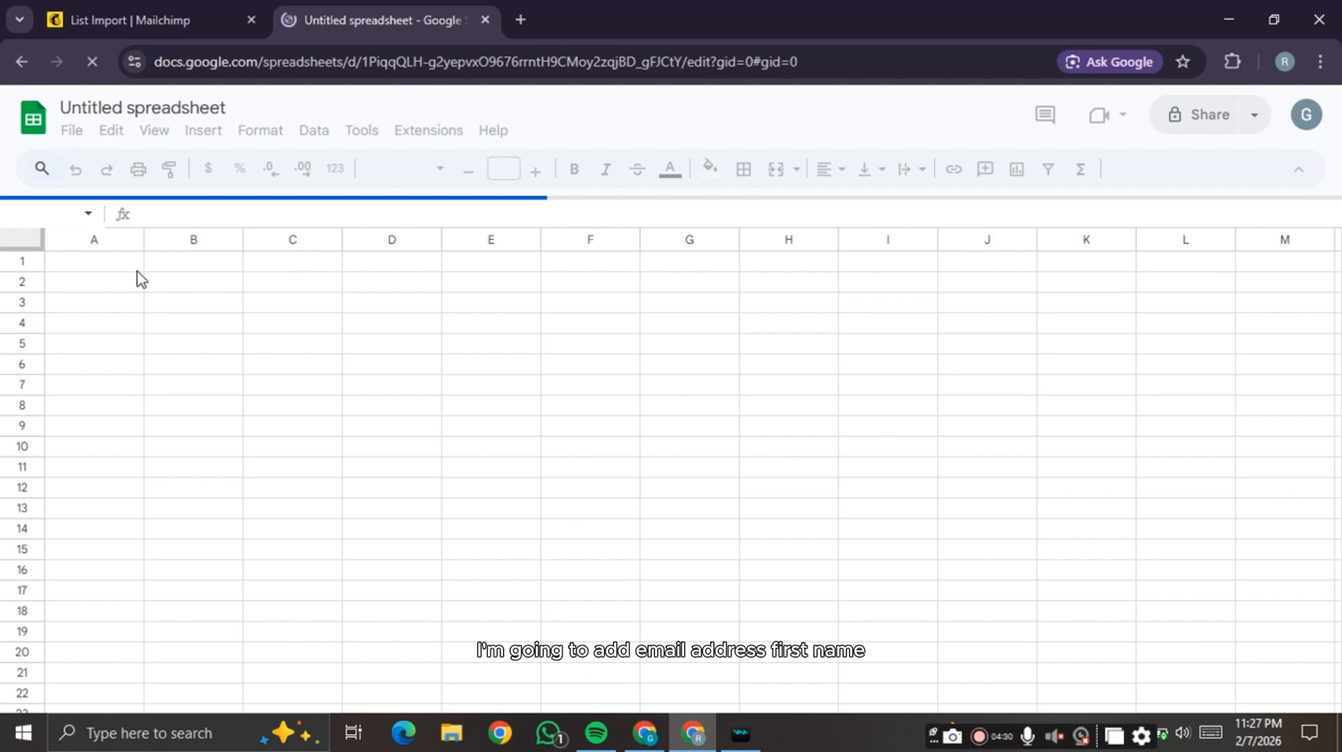
- Type the headers 'Email address', 'name' and 'address' into cells A1, B1 and C1
{"action": "double_click", "coordinate": [100, 261]}
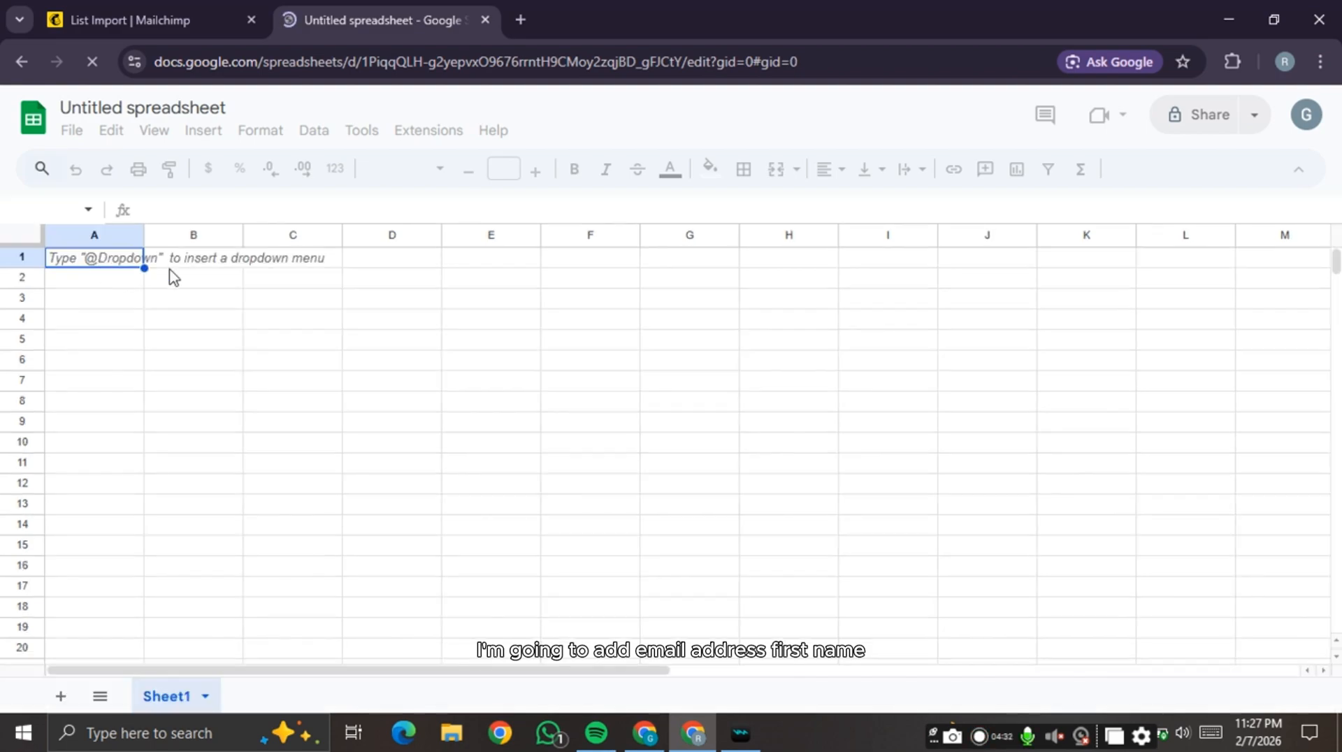
{"action": "type", "text": "Emaila"}
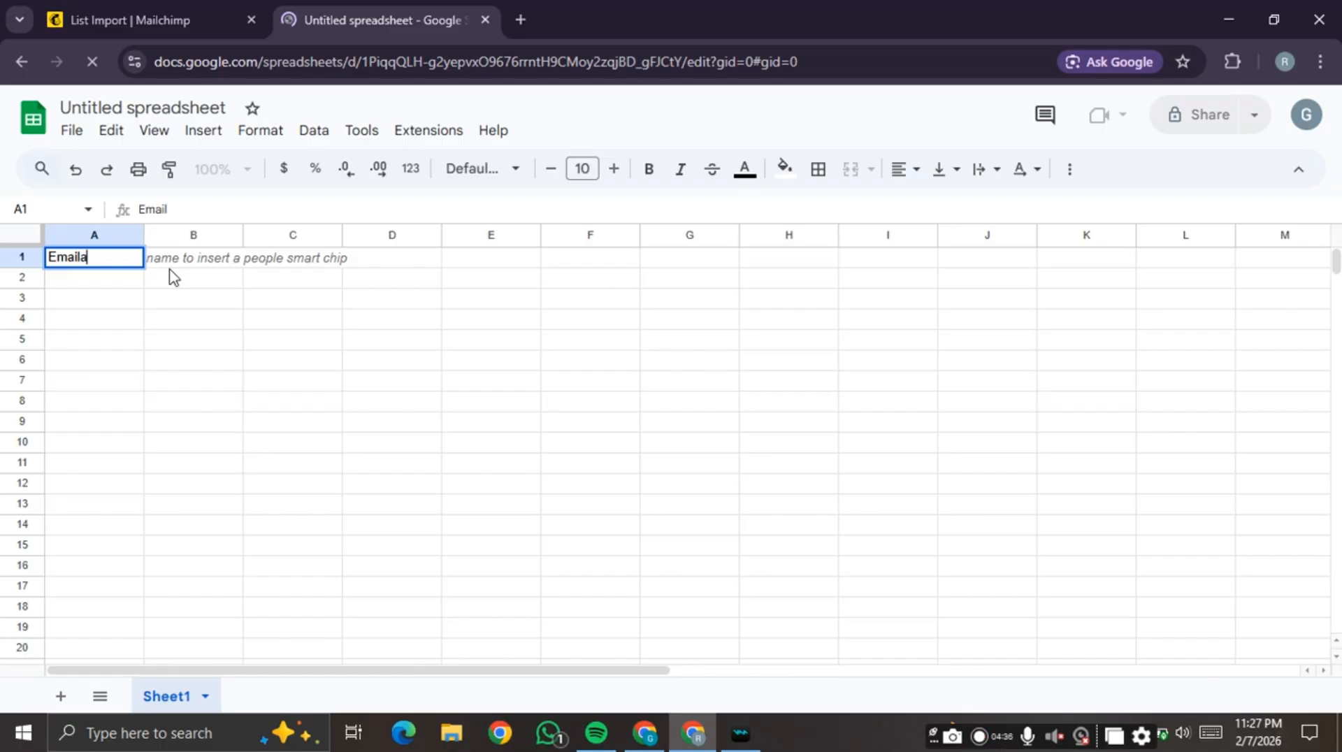
{"action": "type", "text": " addr"}
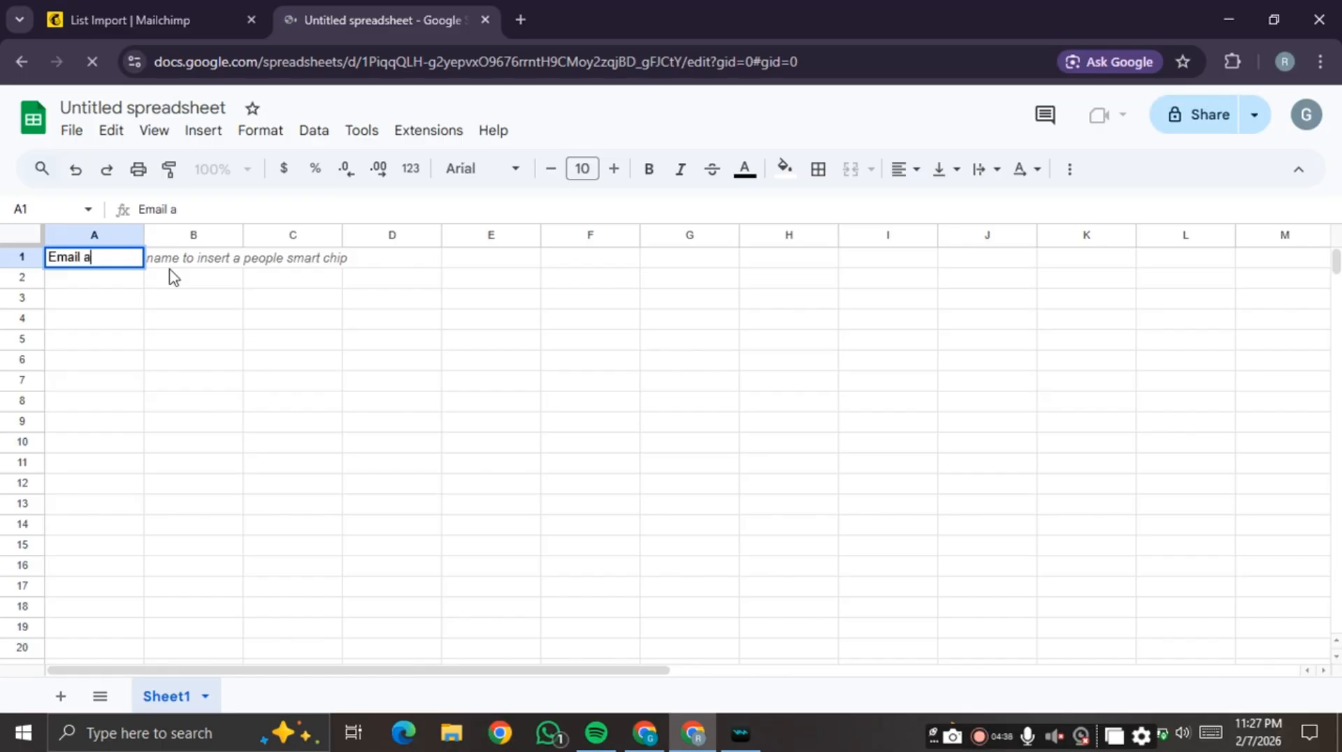
{"action": "type", "text": "ess"}
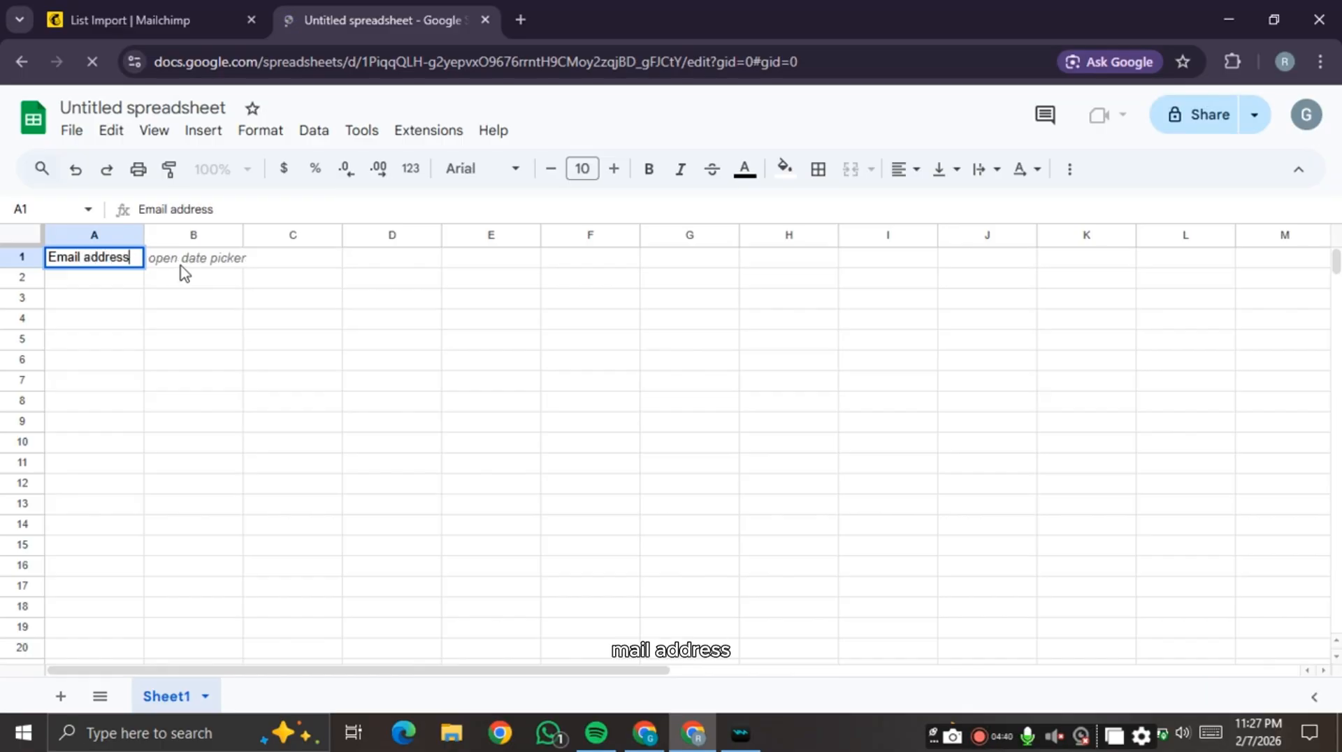
{"action": "left_click", "coordinate": [186, 260]}
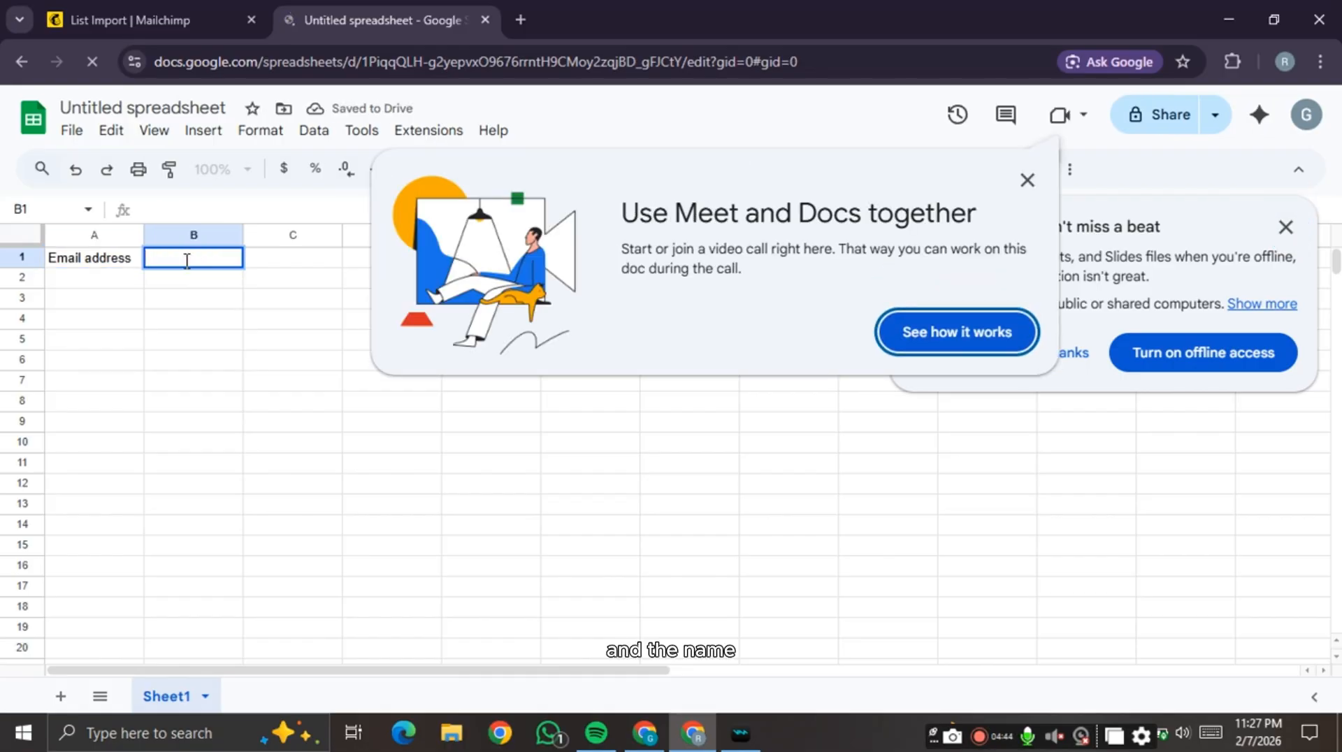
{"action": "left_click", "coordinate": [1027, 180]}
{"action": "left_click", "coordinate": [1286, 227]}
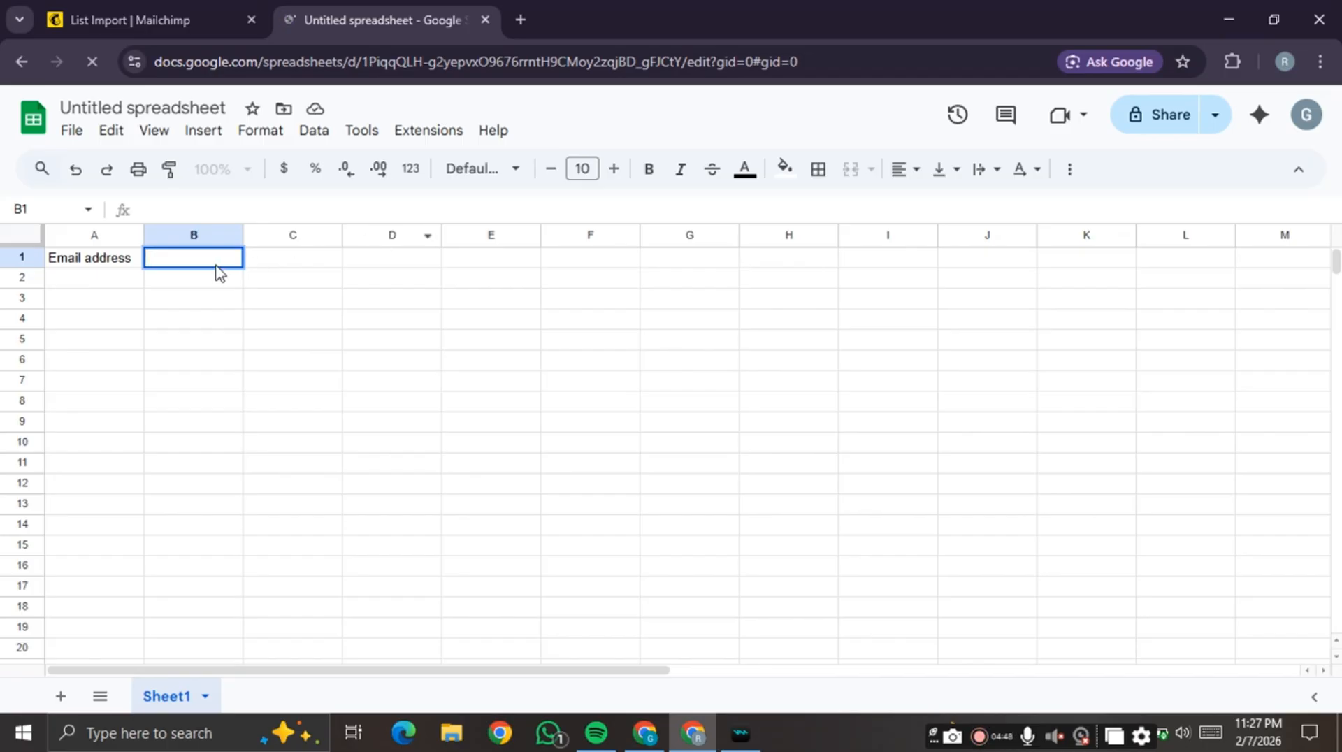
{"action": "type", "text": "name"}
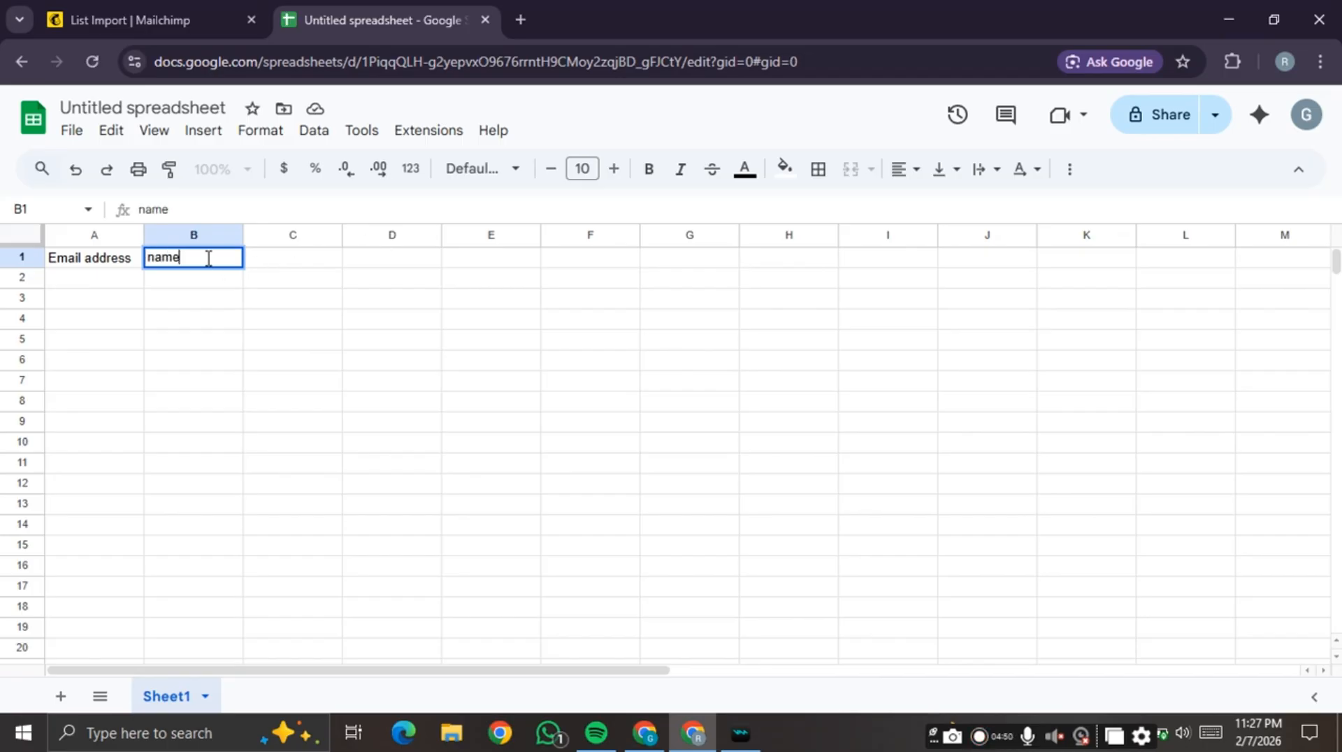
{"action": "left_click", "coordinate": [268, 263]}
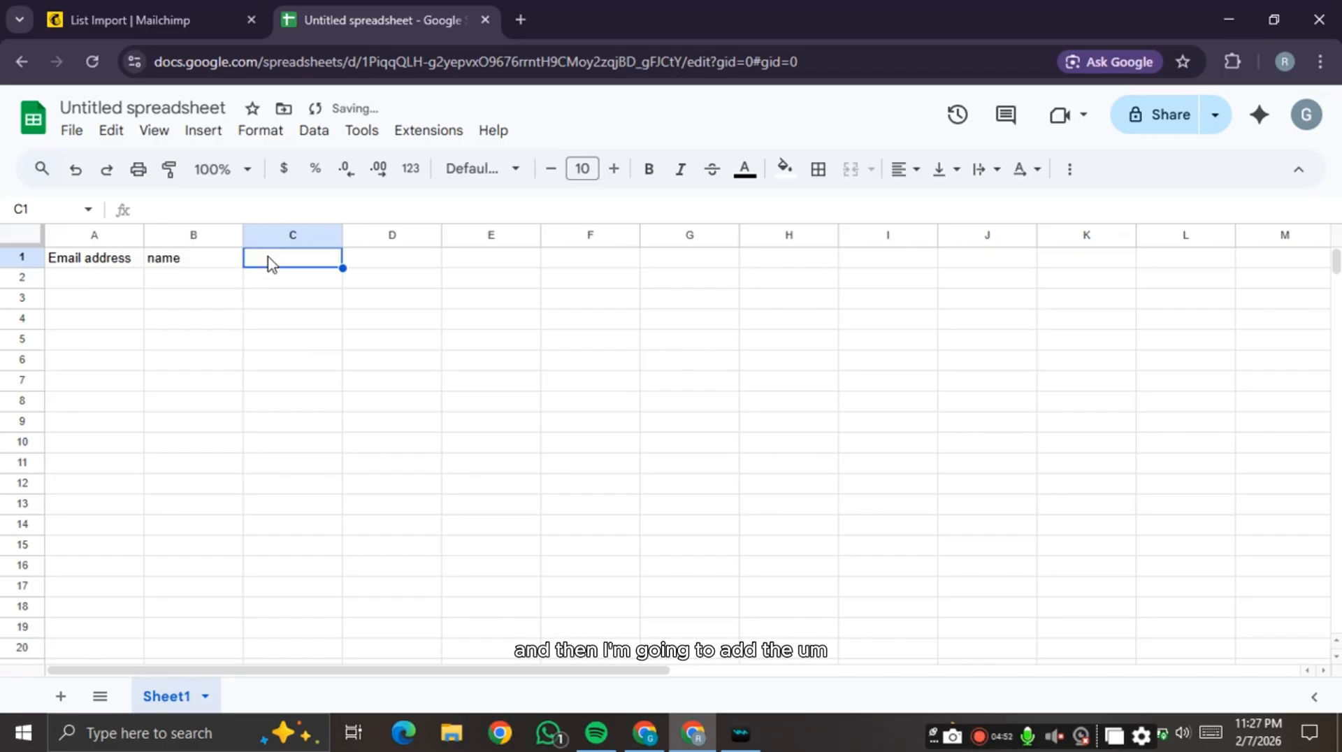
{"action": "double_click", "coordinate": [269, 258]}
{"action": "type", "text": "address"}
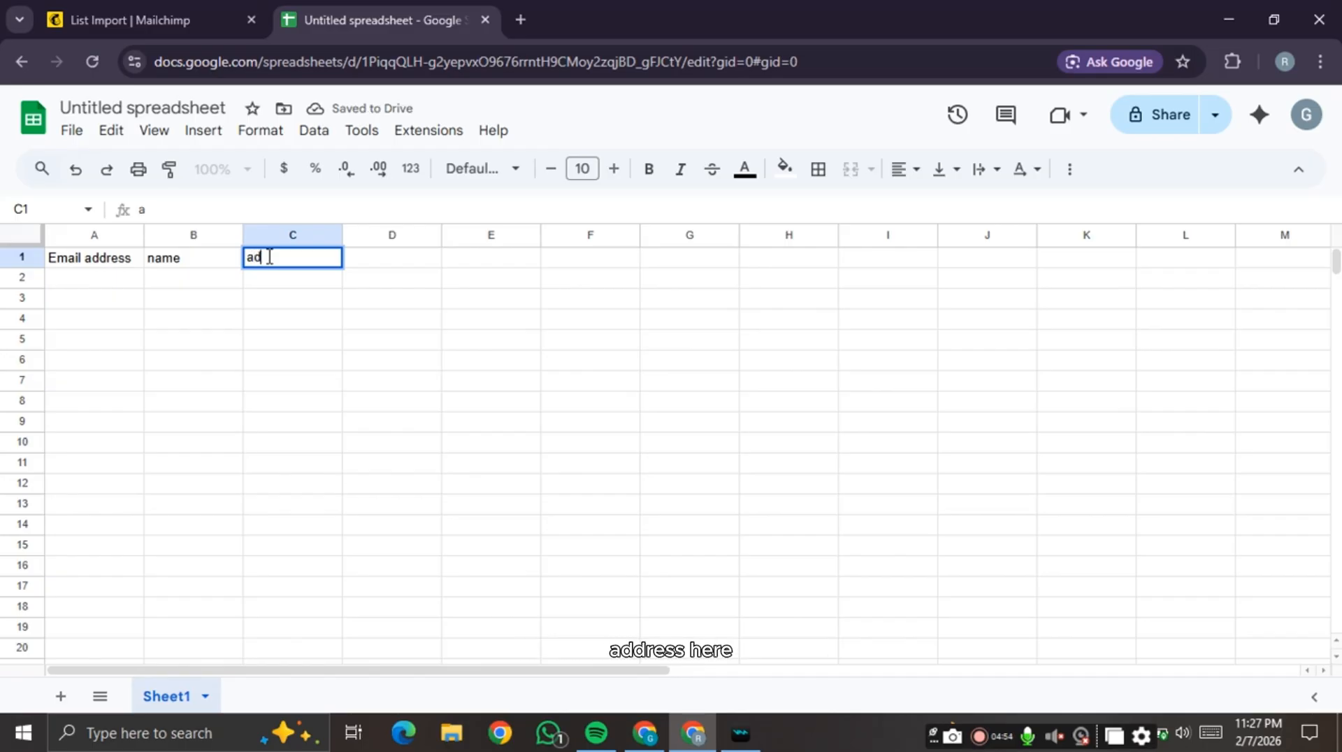
{"action": "left_click", "coordinate": [415, 273]}
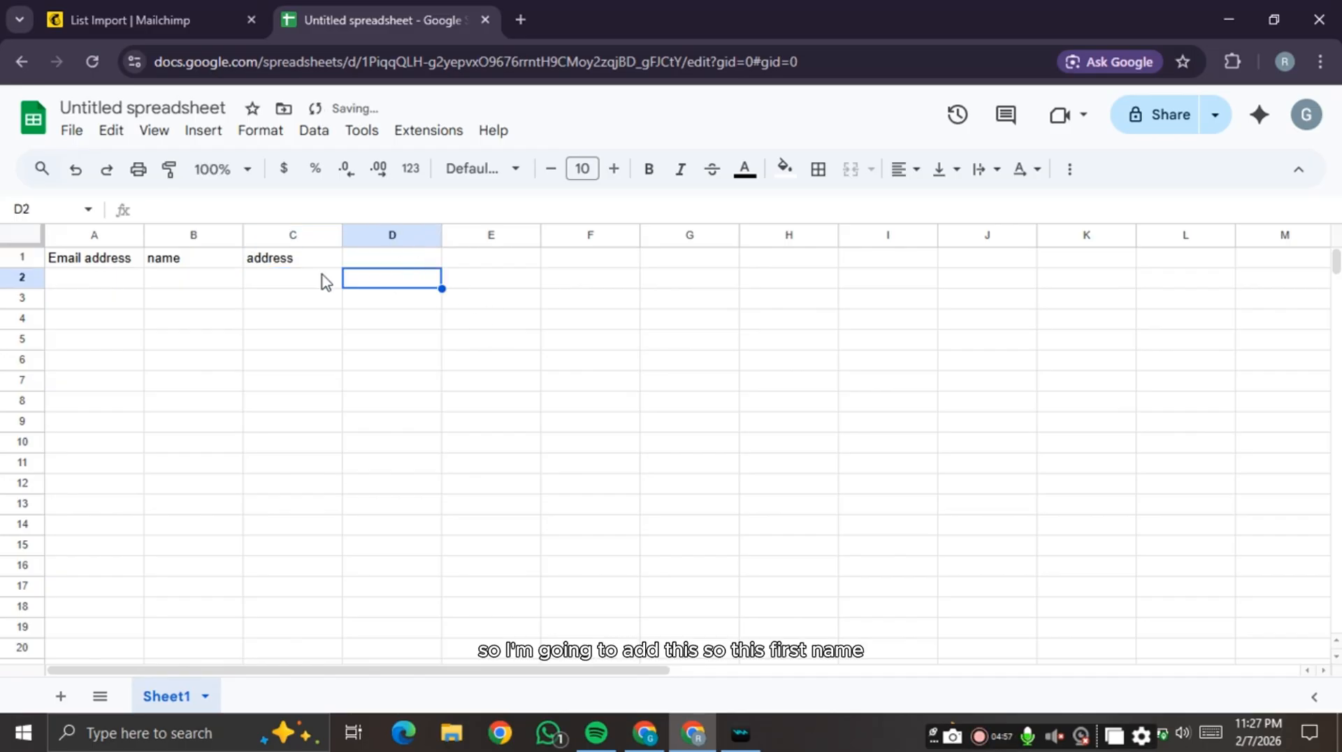
- Enter the first contact's e-mail, first name and city in row 2, widening column A
{"action": "left_click", "coordinate": [197, 263]}
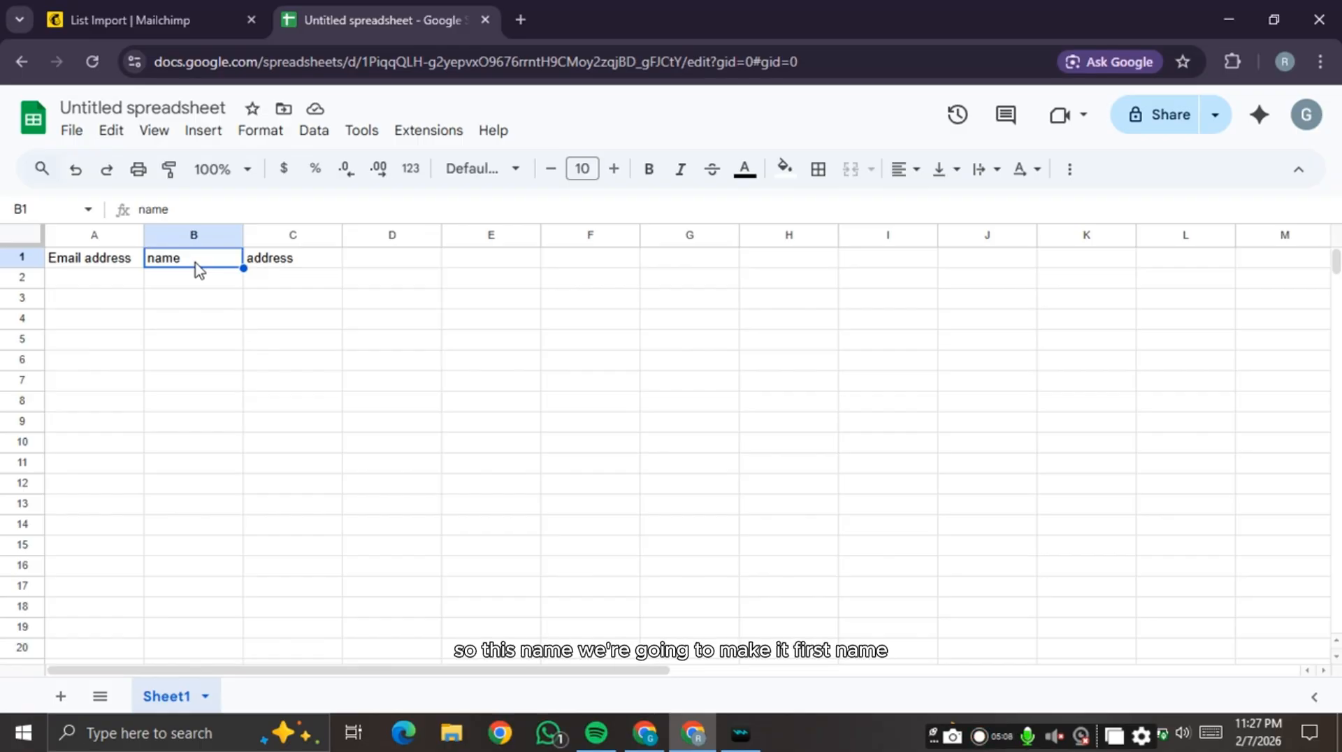
{"action": "double_click", "coordinate": [130, 279]}
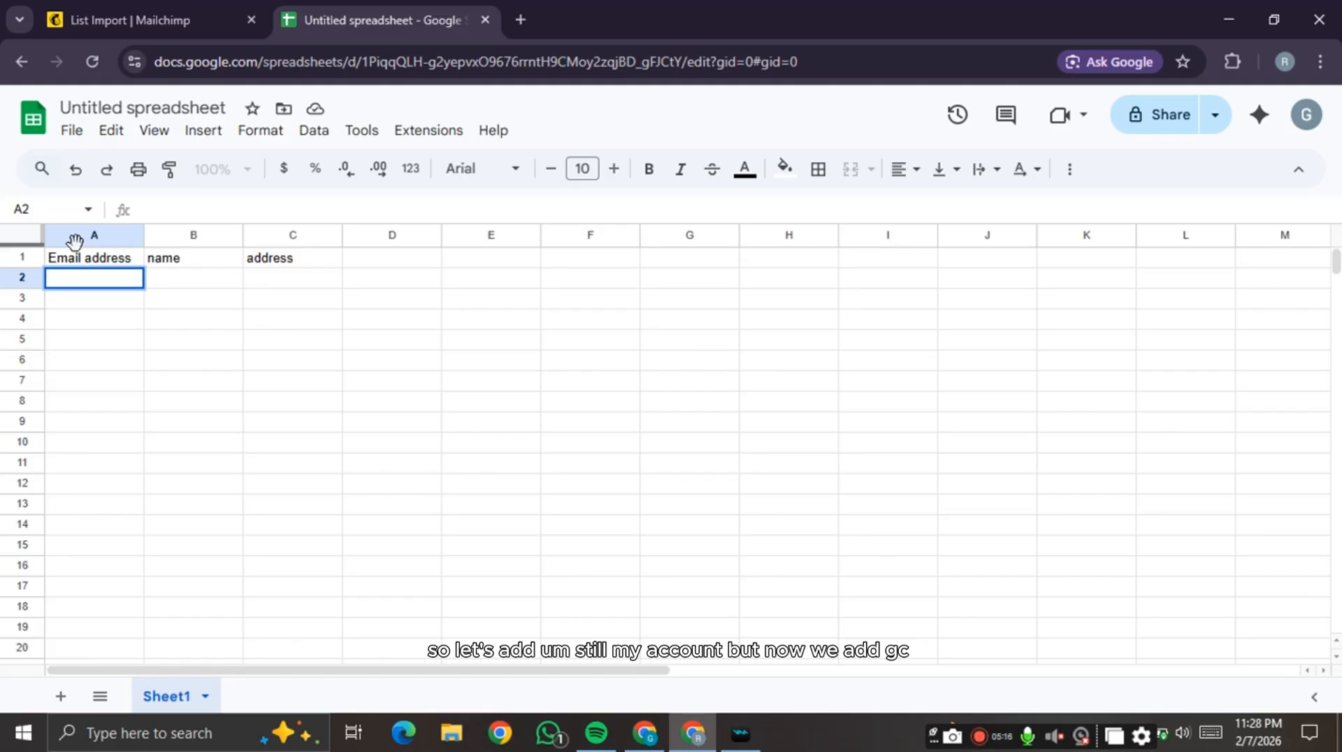
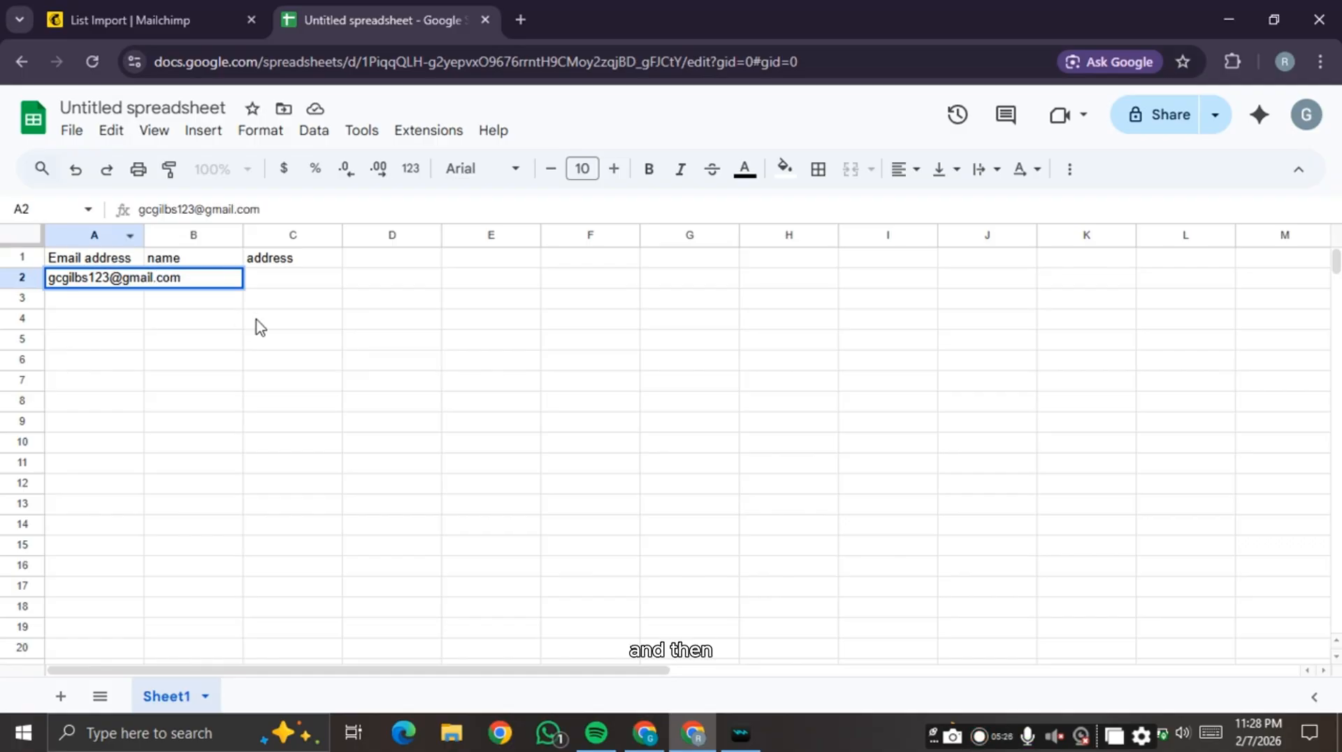
{"action": "left_click", "coordinate": [257, 329]}
{"action": "double_click", "coordinate": [144, 236]}
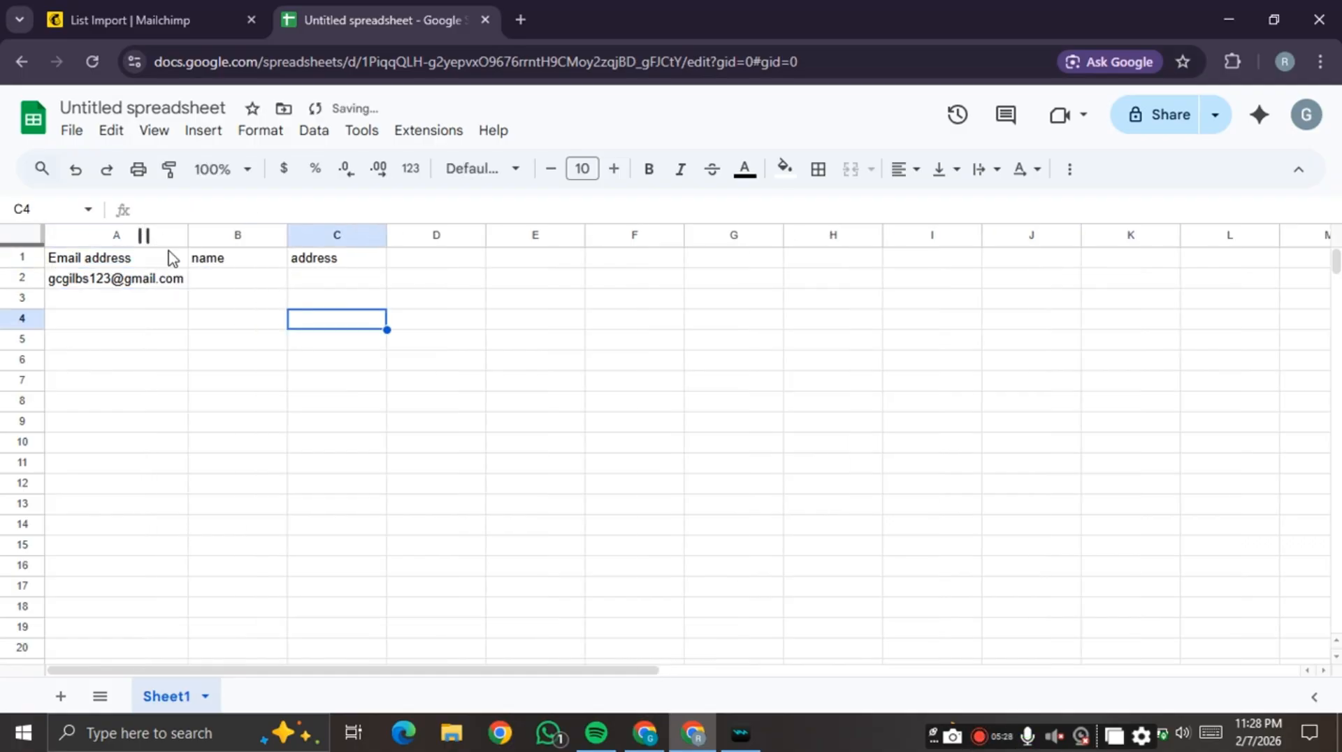
{"action": "left_click", "coordinate": [225, 279]}
{"action": "type", "text": "G"}
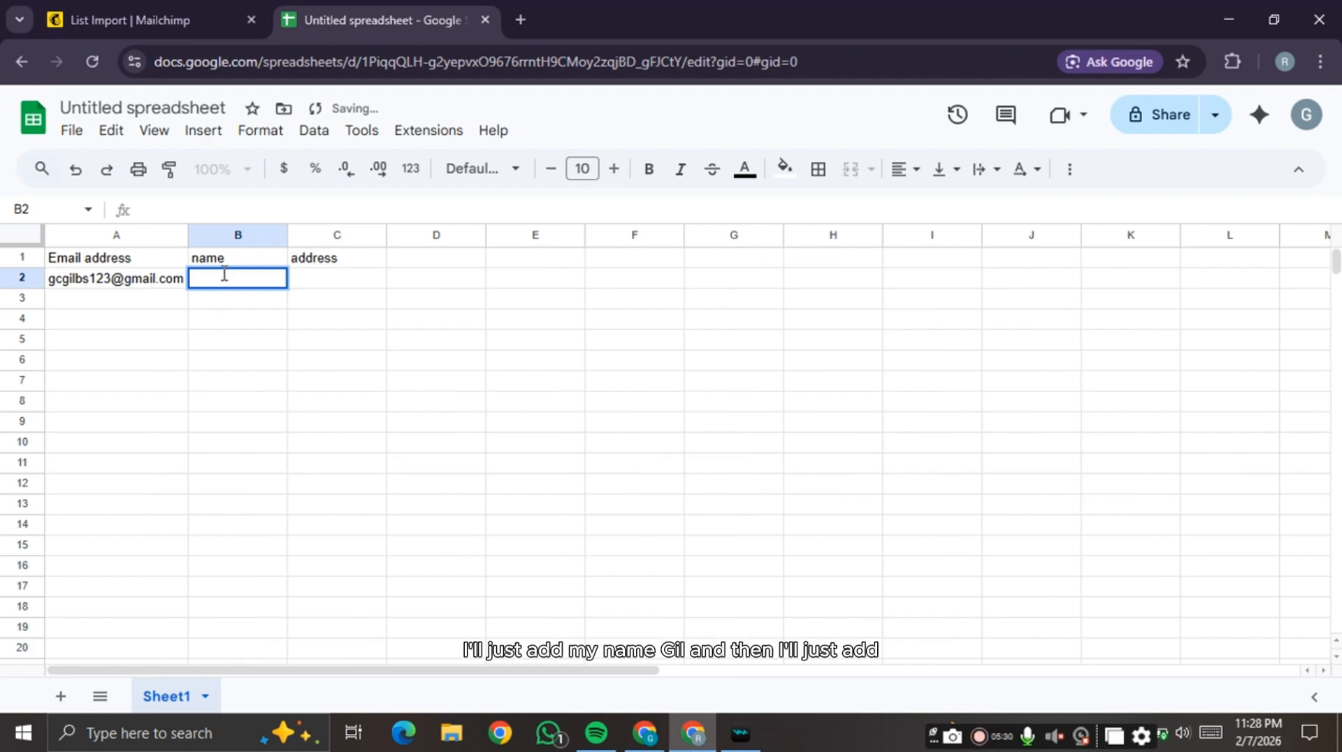
{"action": "type", "text": "il"}
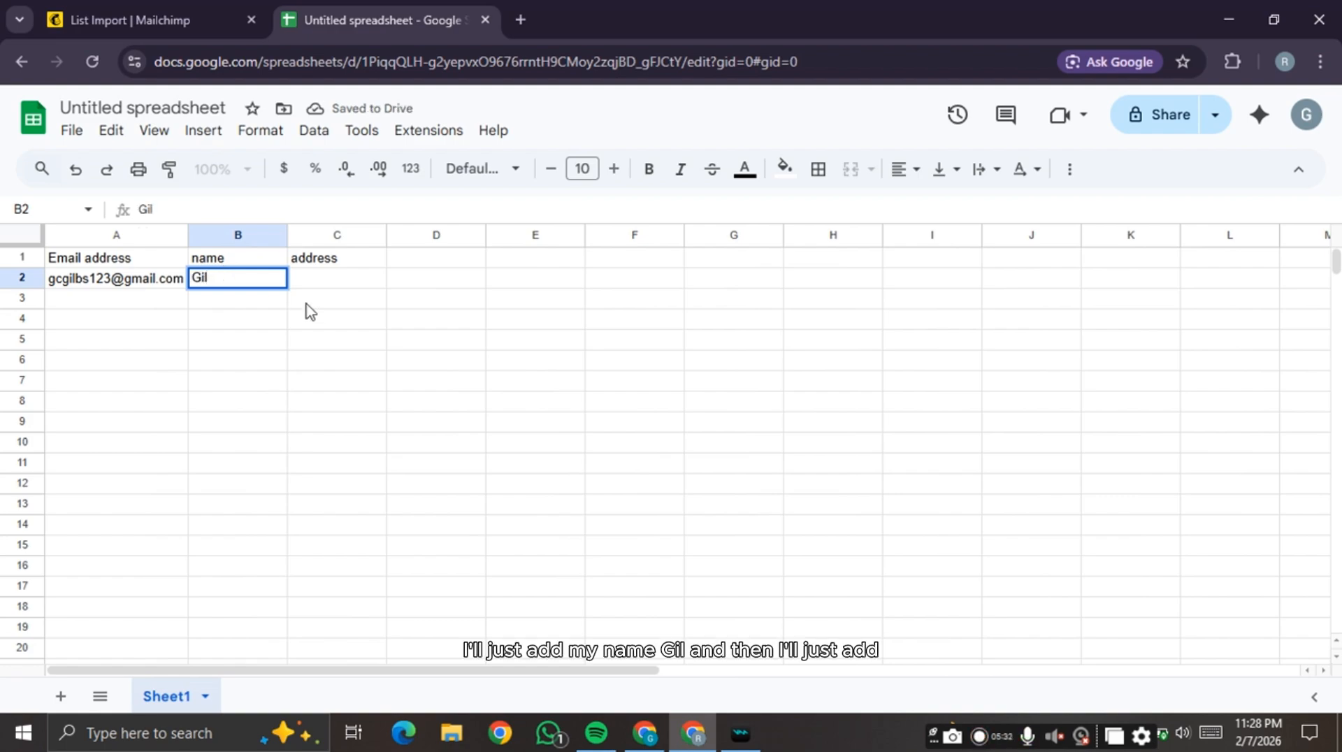
{"action": "double_click", "coordinate": [361, 283]}
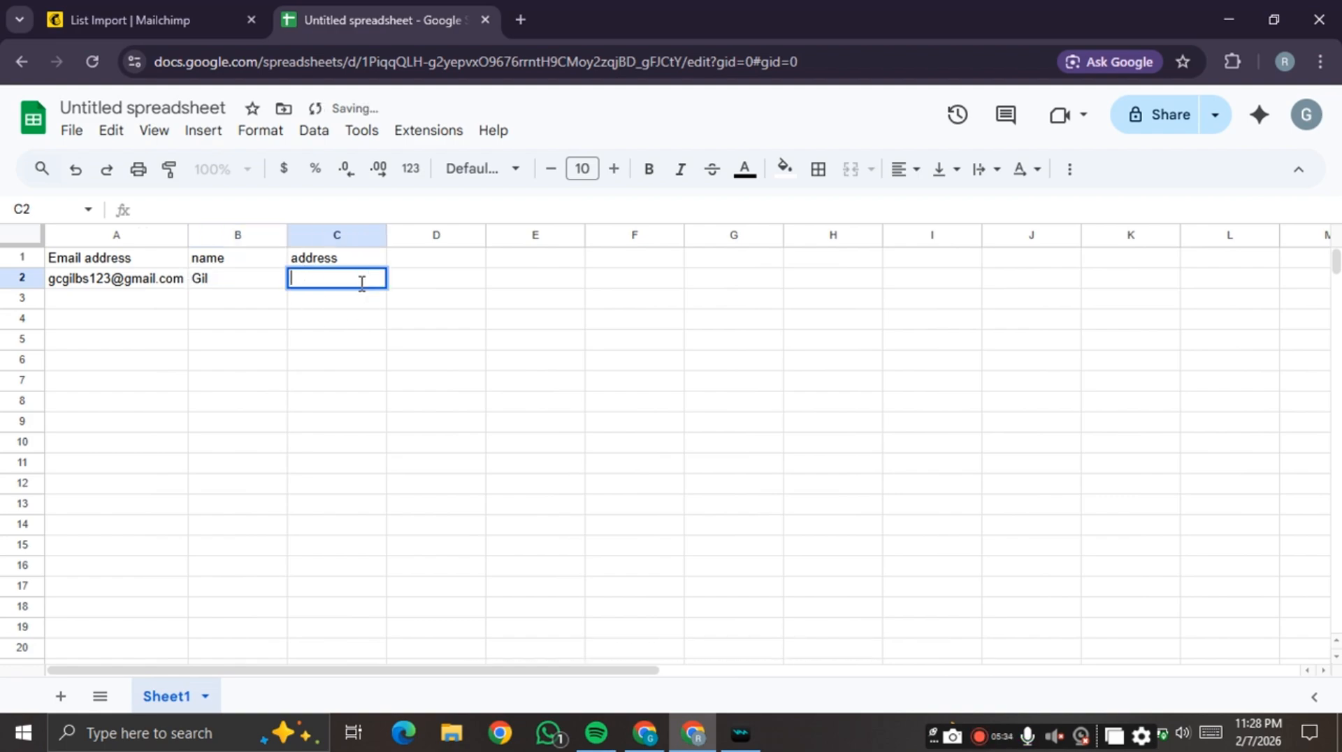
{"action": "type", "text": "agos"}
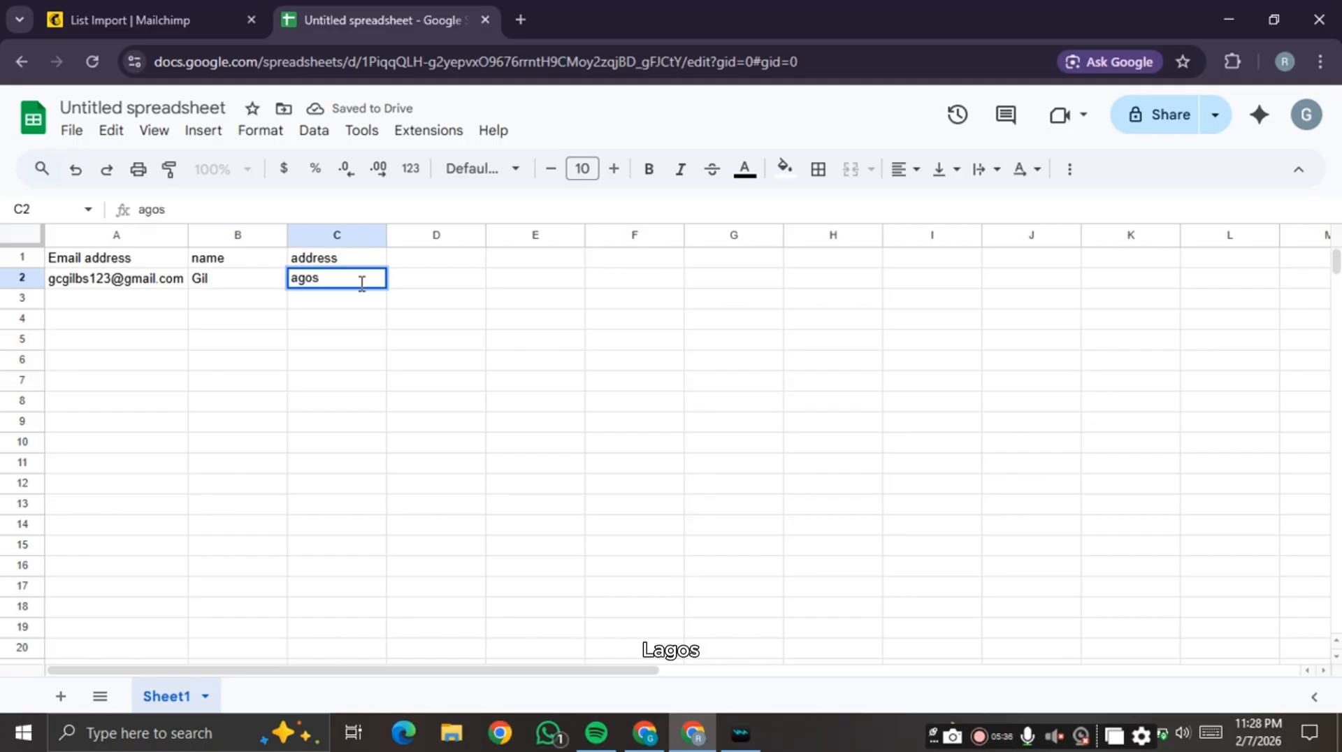
{"action": "key", "text": "Left"}
{"action": "type", "text": "L"}
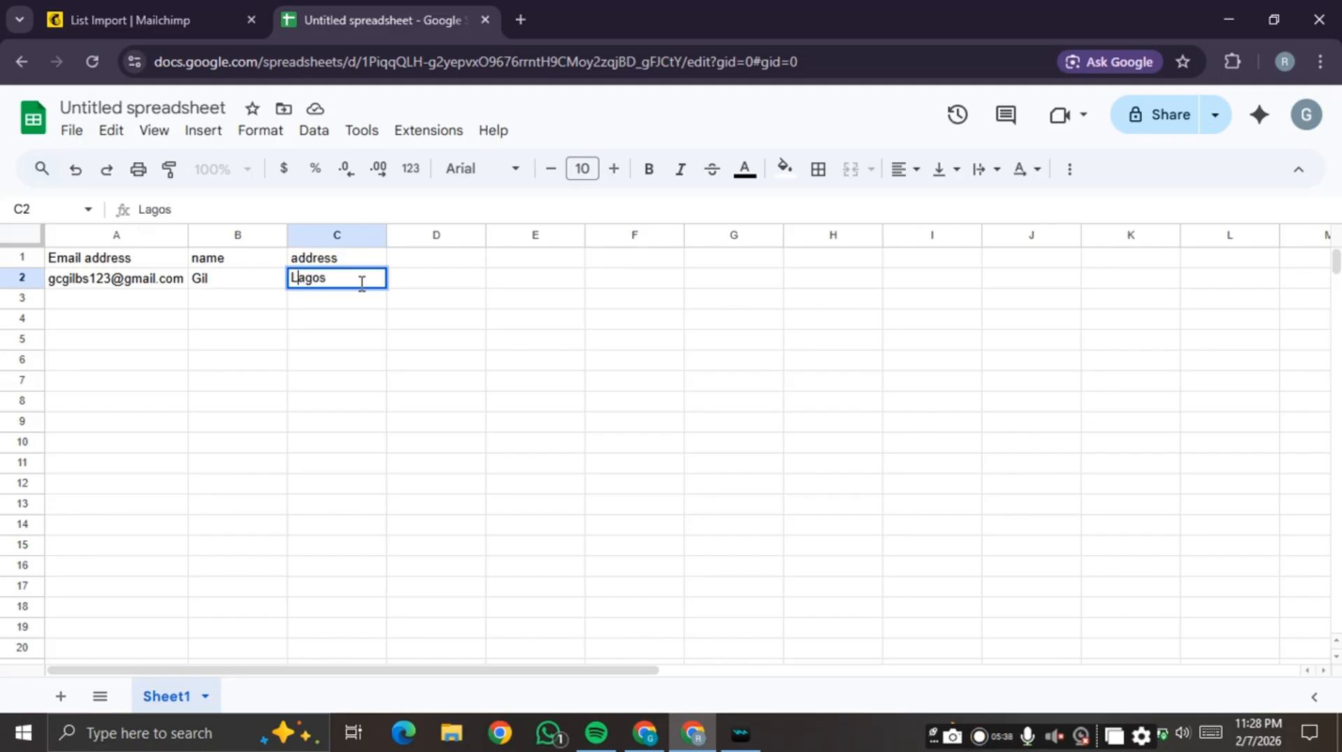
{"action": "left_click", "coordinate": [111, 301]}
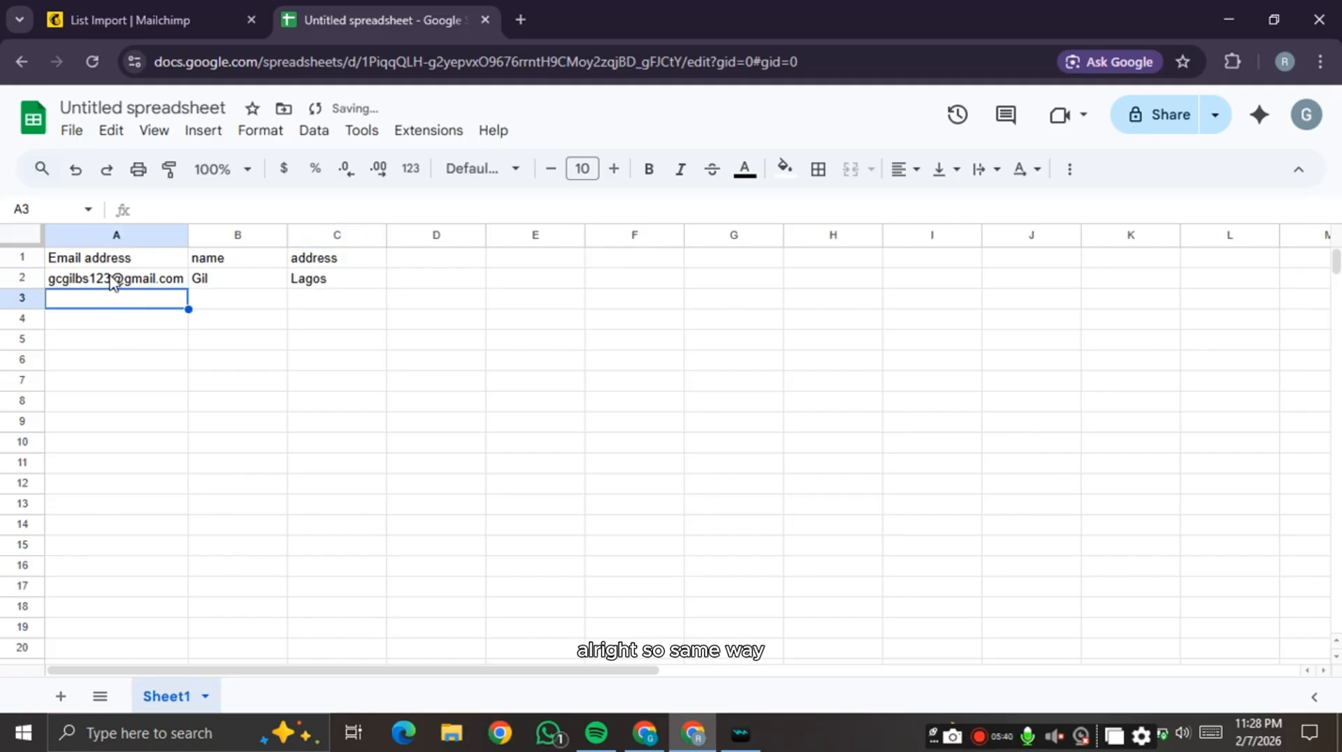
- Fill the e-mail down to A3, edit it, and add the second contact's first name and city
{"action": "left_click", "coordinate": [112, 278]}
{"action": "left_click_drag", "start_coordinate": [188, 288], "coordinate": [89, 297]}
{"action": "double_click", "coordinate": [106, 299]}
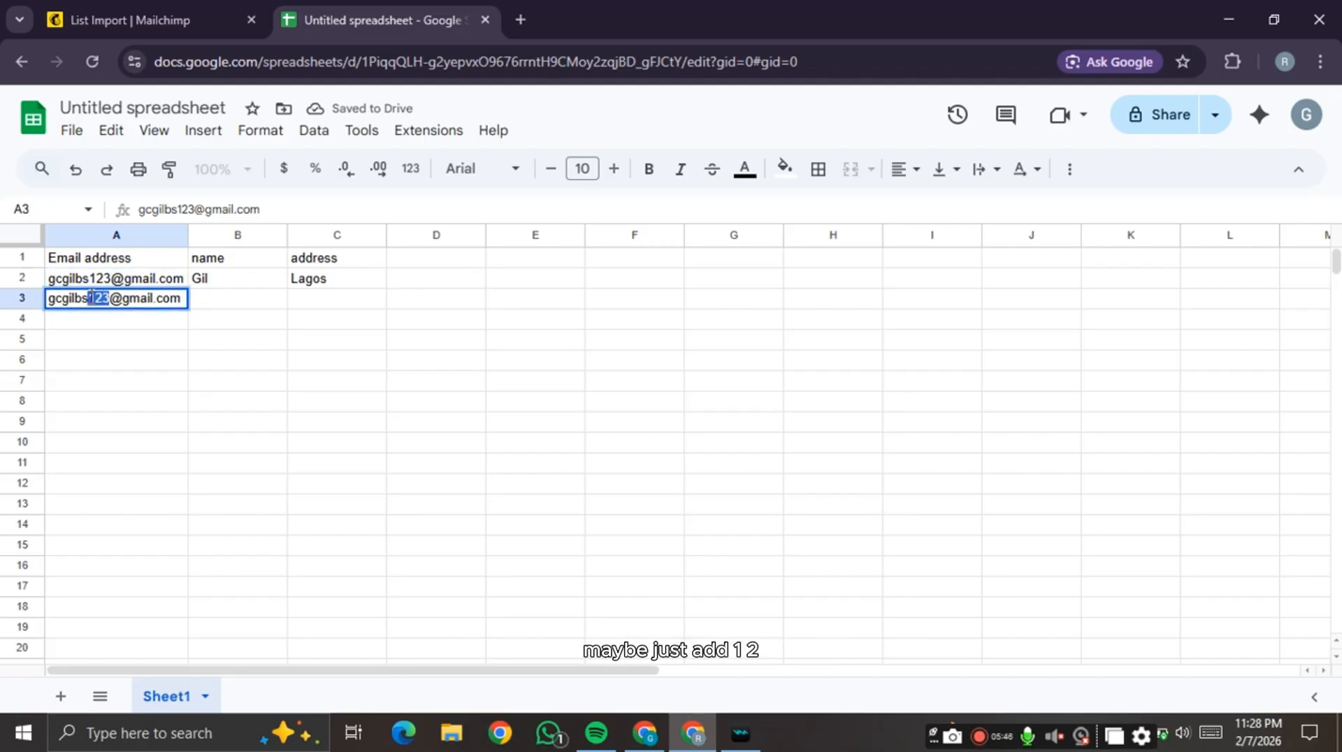
{"action": "type", "text": "12"}
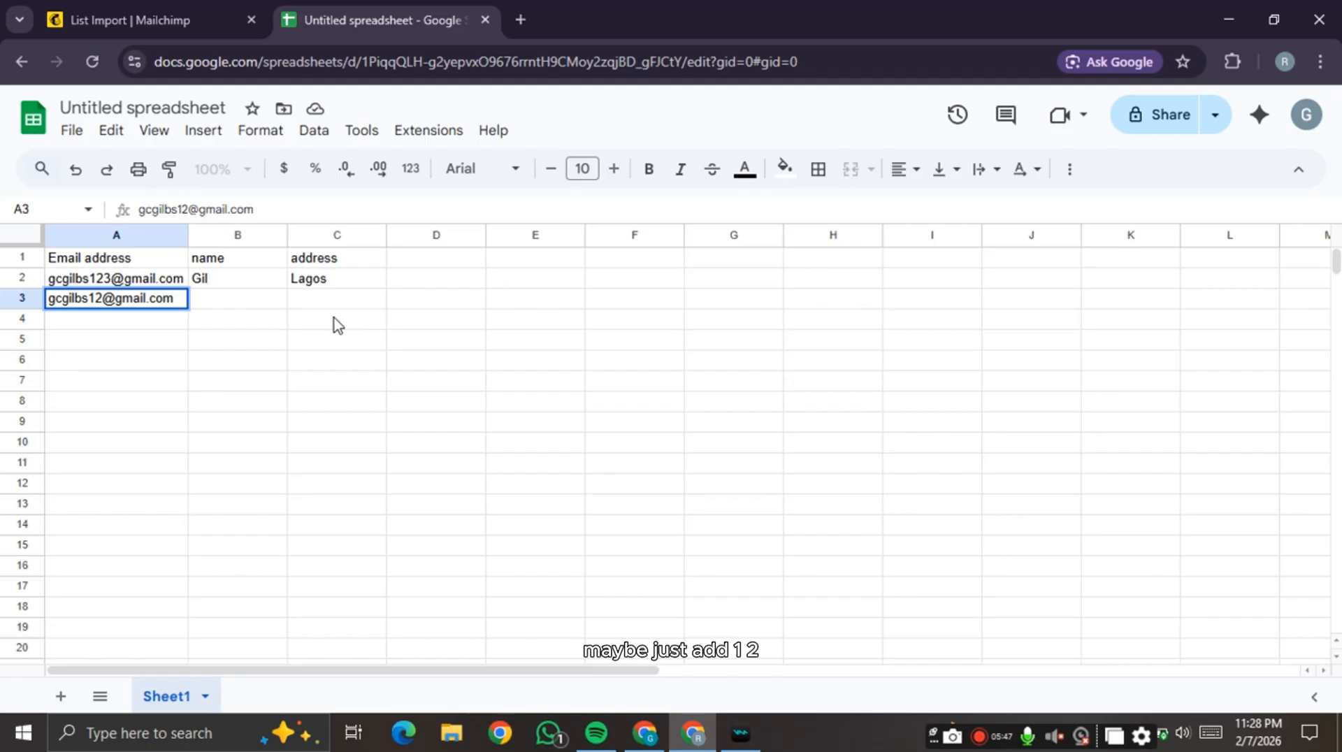
{"action": "left_click", "coordinate": [232, 301]}
{"action": "type", "text": "G"}
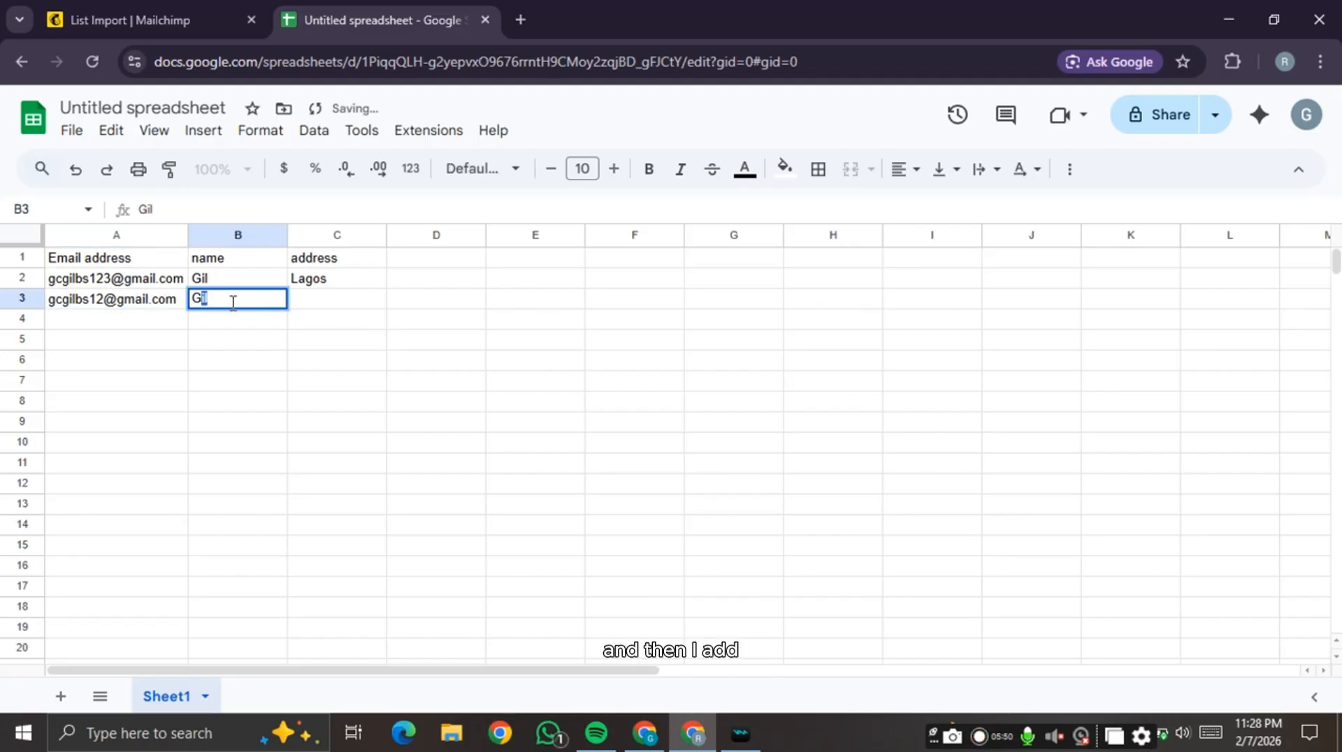
{"action": "type", "text": "ilberto"}
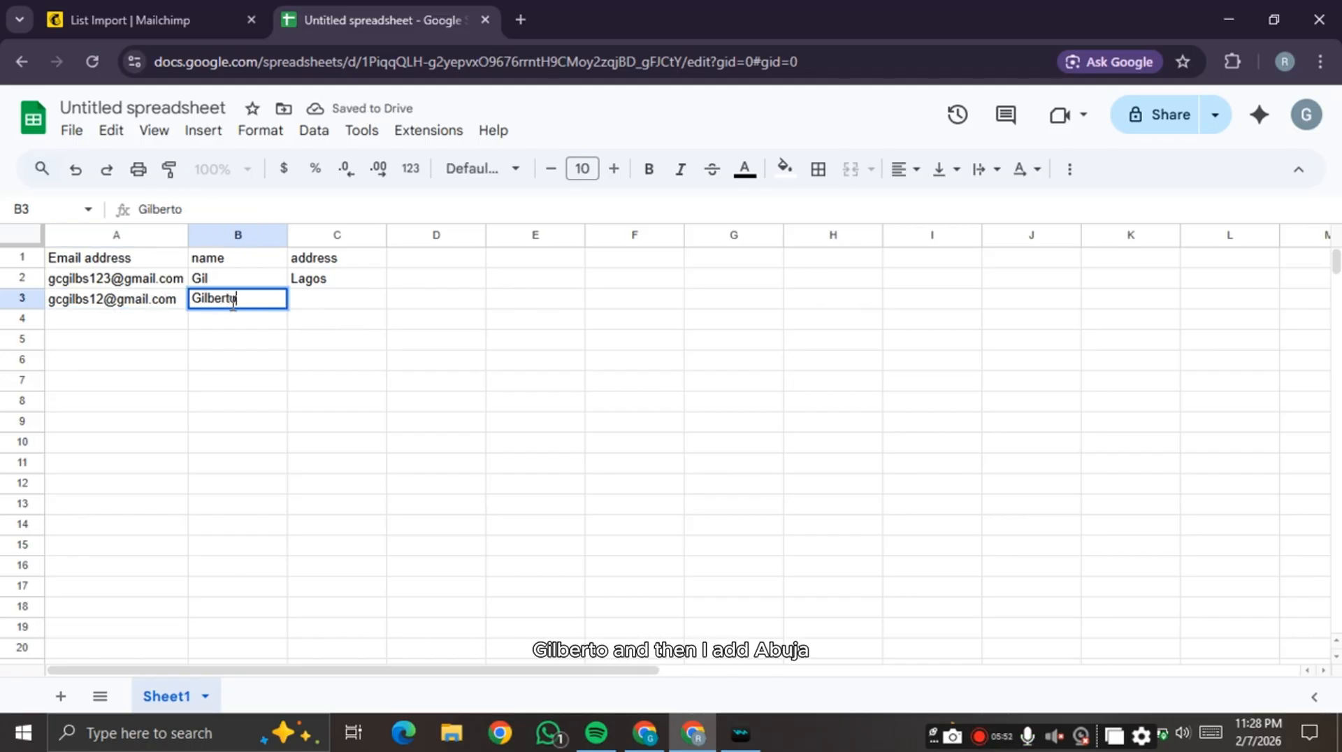
{"action": "left_click", "coordinate": [311, 305]}
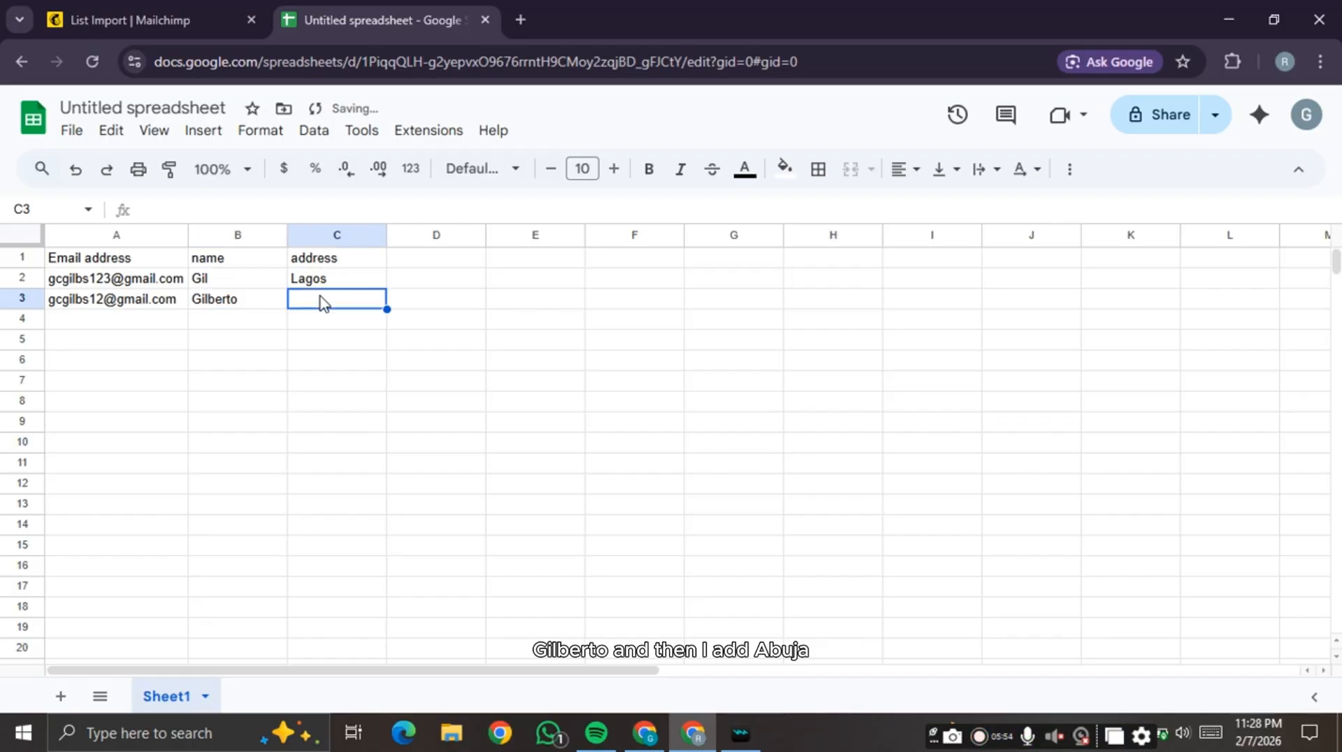
{"action": "double_click", "coordinate": [320, 299]}
{"action": "type", "text": "A"}
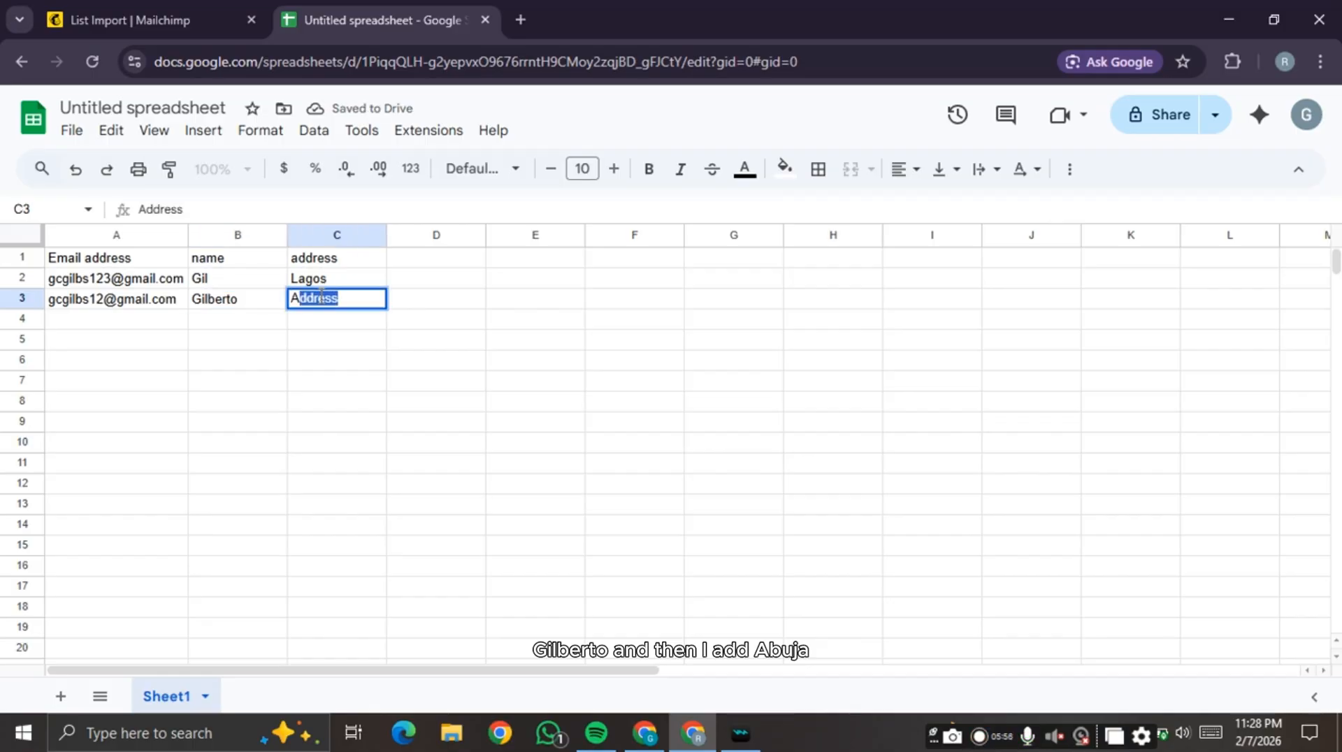
{"action": "type", "text": "buja"}
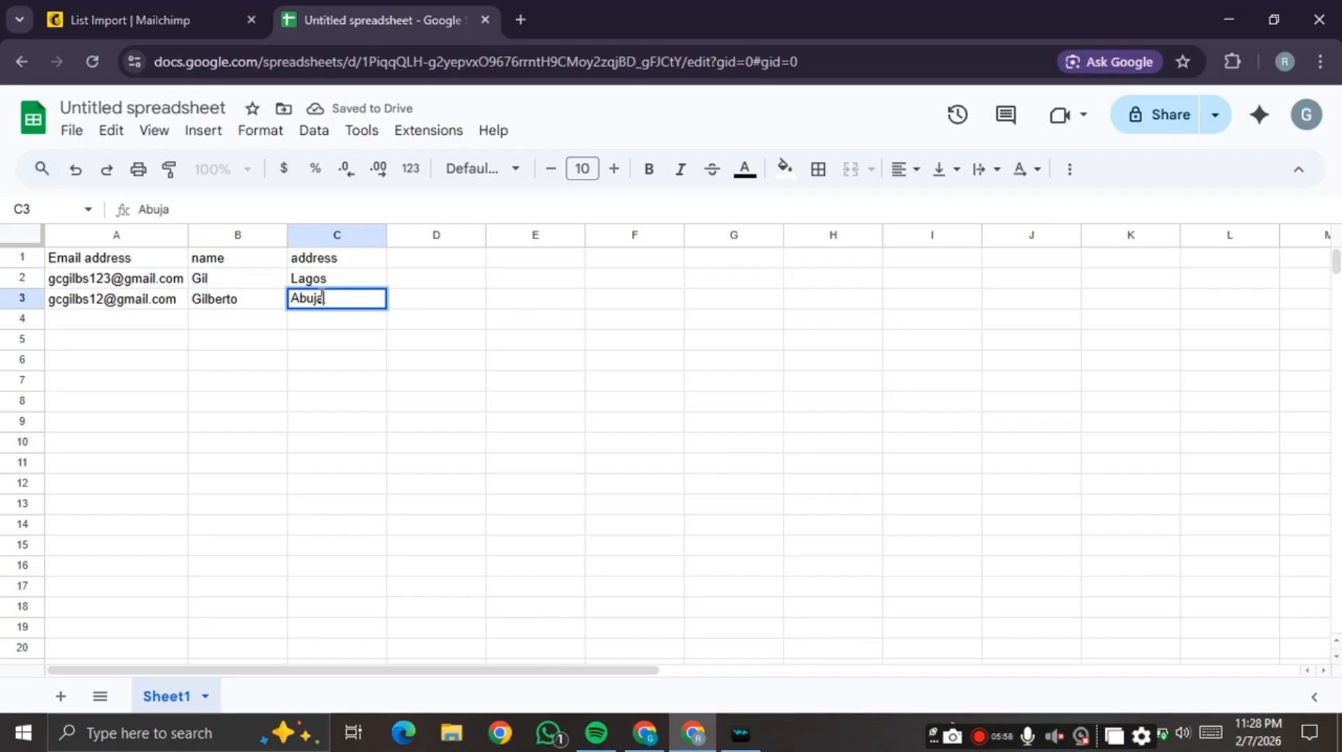
{"action": "left_click", "coordinate": [416, 328]}
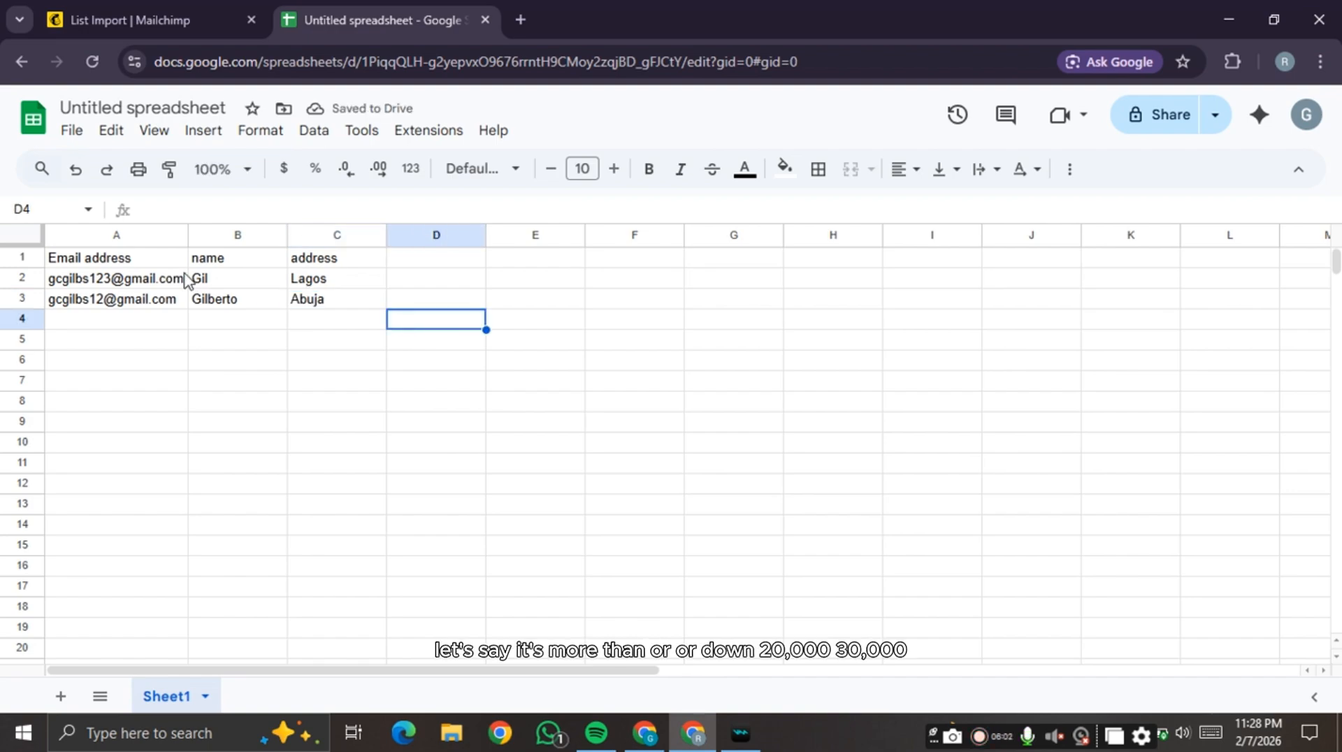
{"action": "left_click", "coordinate": [167, 284]}
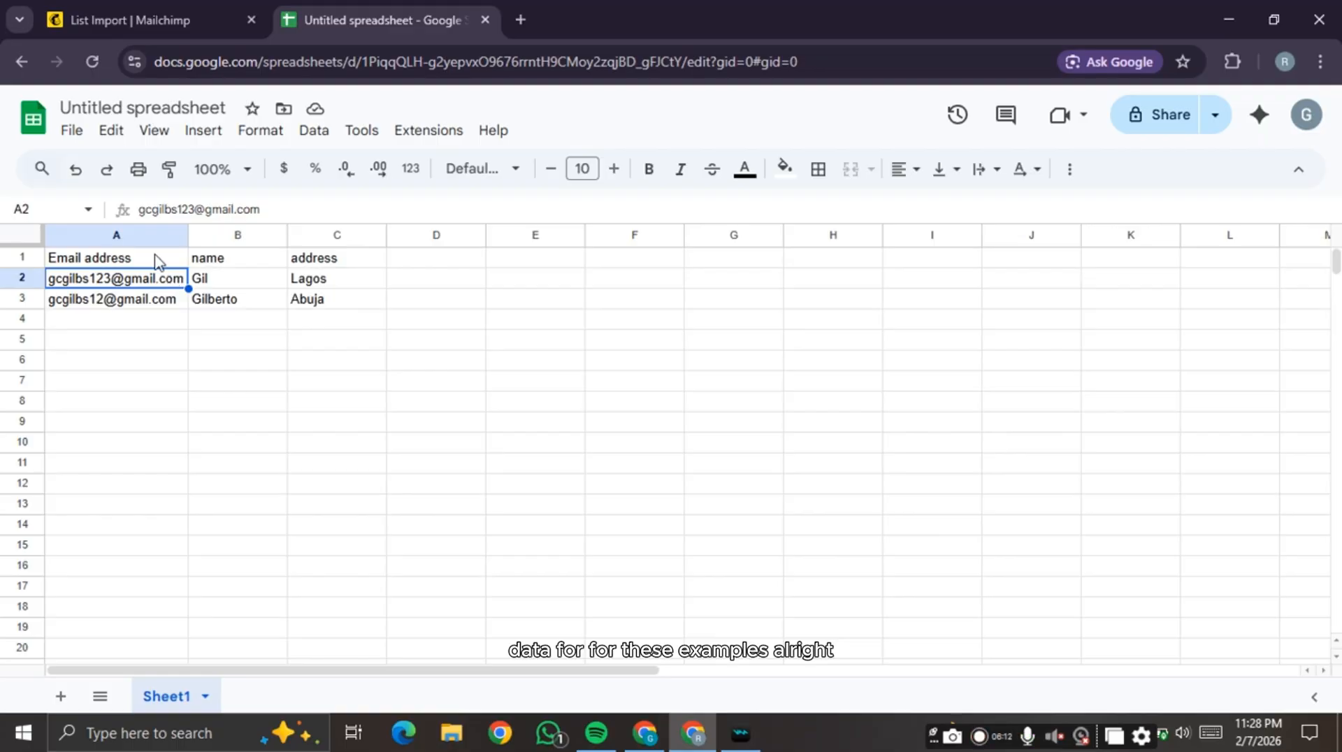
- Copy the header and two contact rows A1:C3, then choose Mailchimp's copy-and-paste import method
{"action": "left_click_drag", "start_coordinate": [156, 260], "coordinate": [246, 283]}
{"action": "left_click_drag", "start_coordinate": [328, 312], "coordinate": [334, 313]}
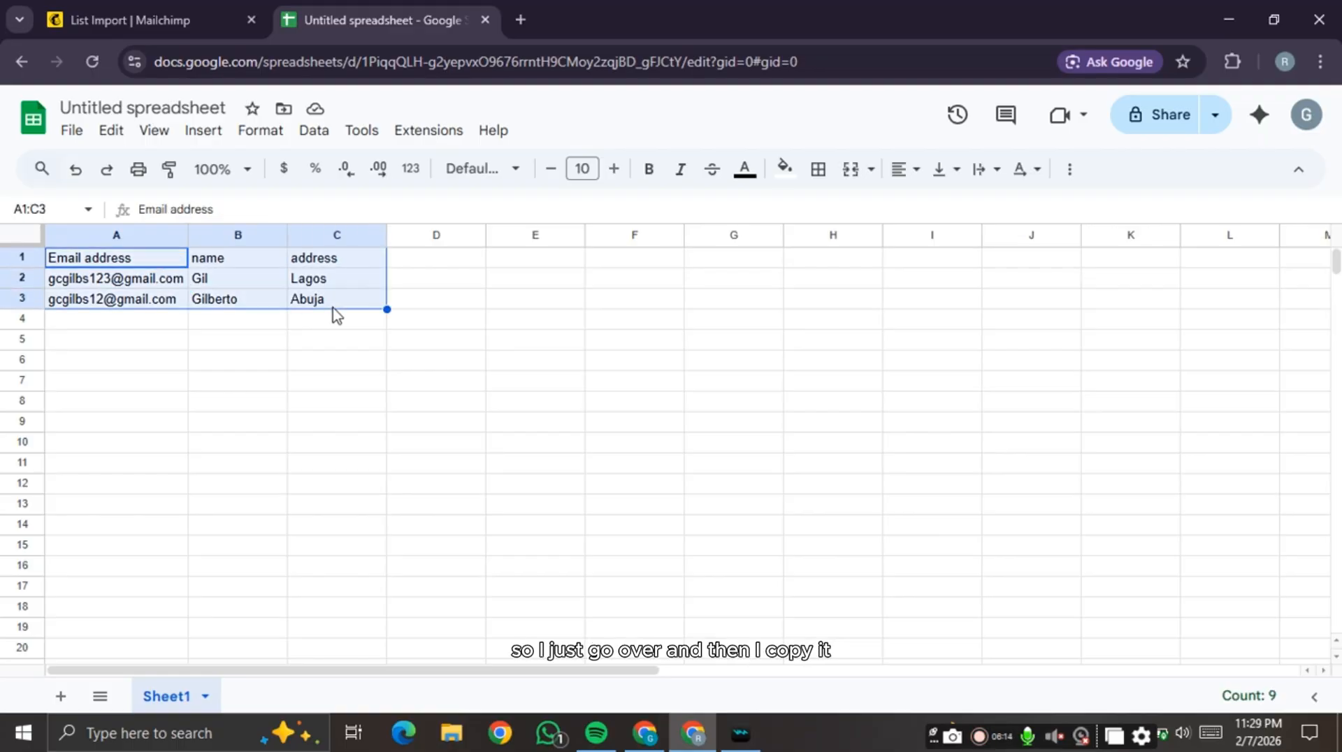
{"action": "left_click", "coordinate": [187, 4]}
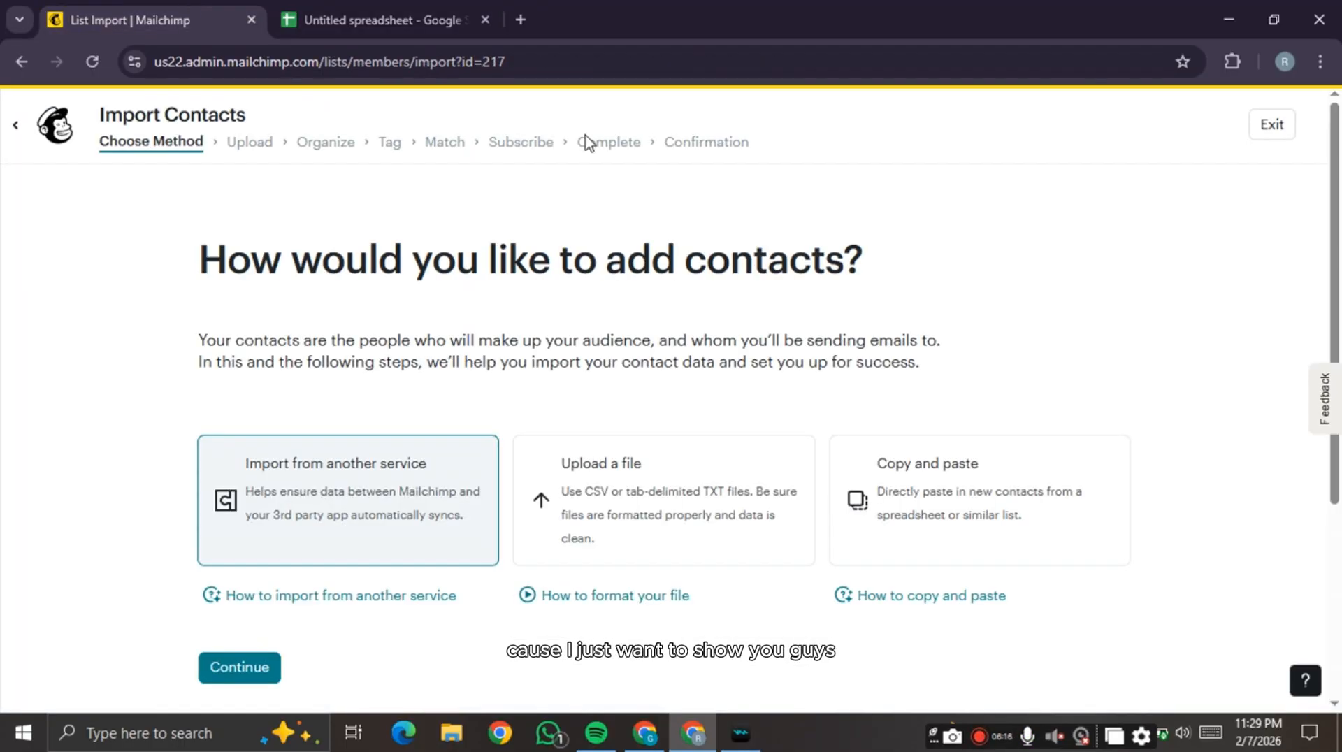
{"action": "left_click", "coordinate": [939, 517]}
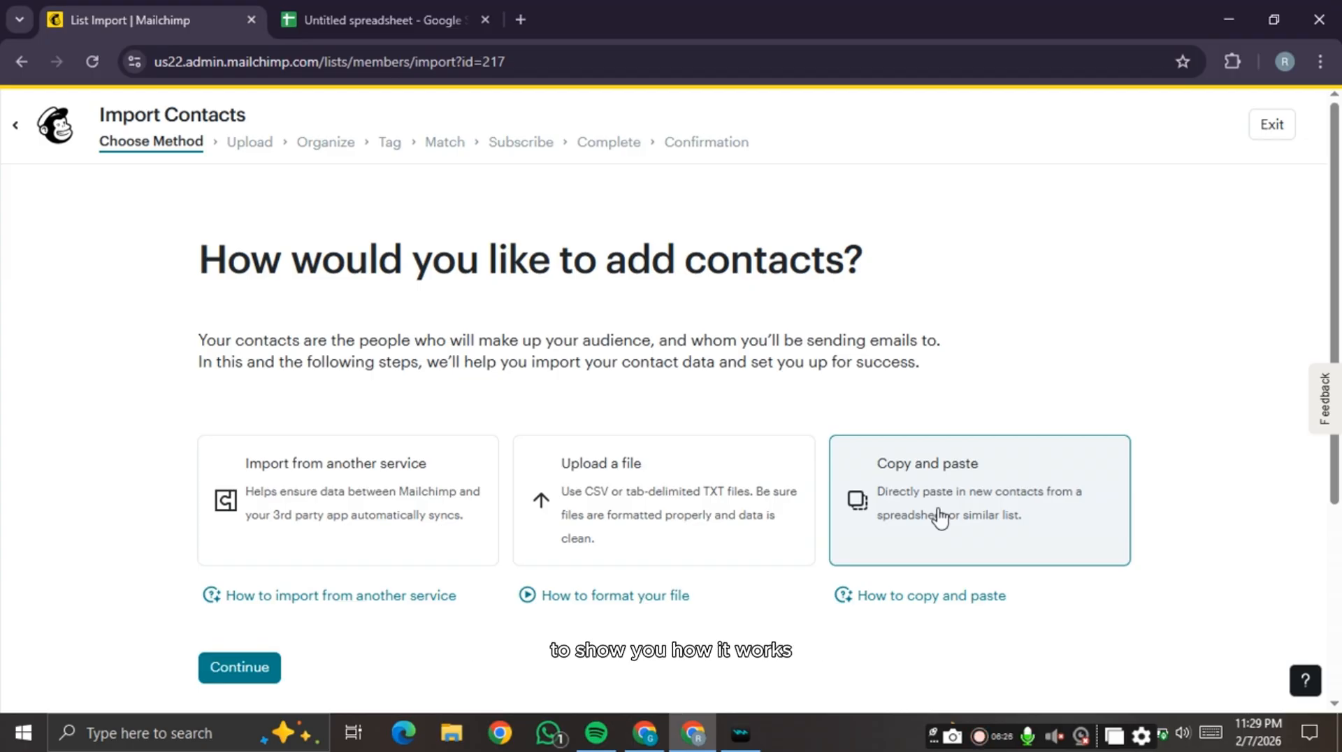
{"action": "scroll", "coordinate": [938, 517], "scroll_direction": "down", "scroll_amount": 1}
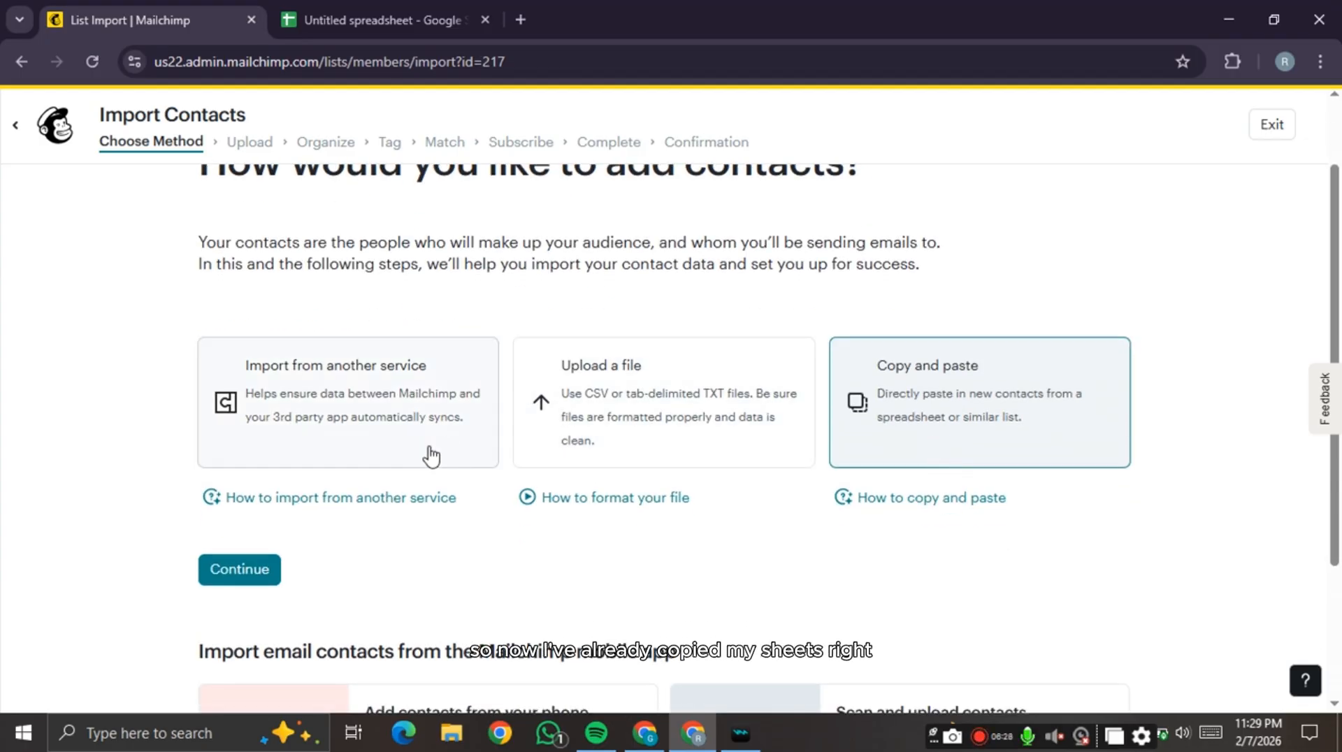
{"action": "left_click", "coordinate": [338, 27]}
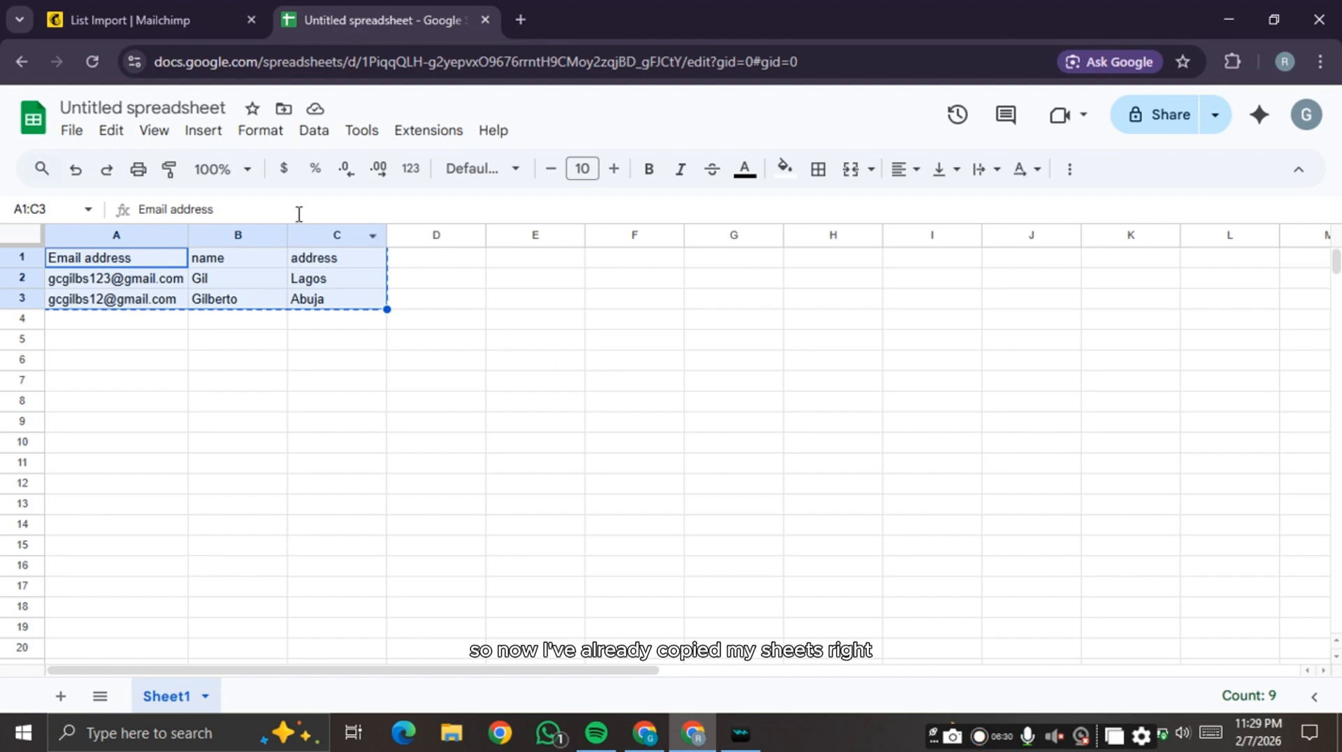
{"action": "left_click", "coordinate": [139, 20]}
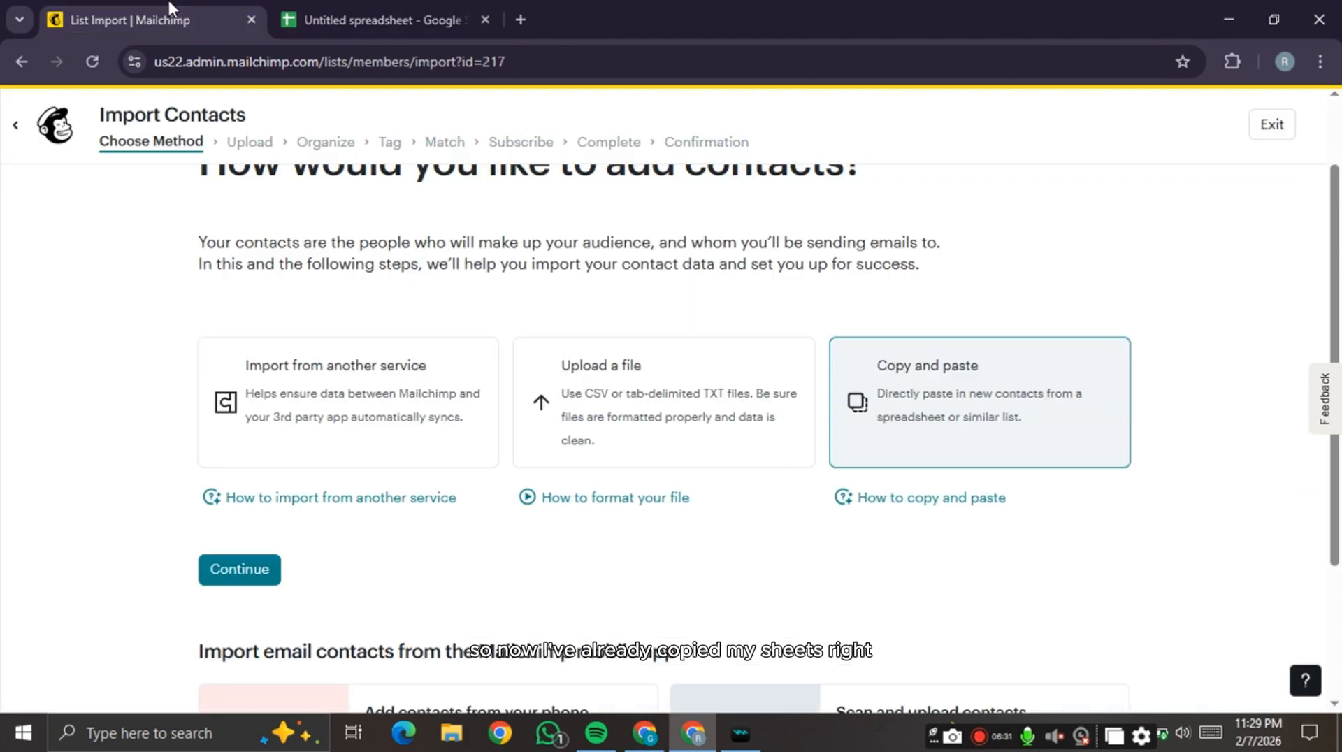
- Paste the copied rows into the import box and submit them
{"action": "left_click", "coordinate": [217, 580]}
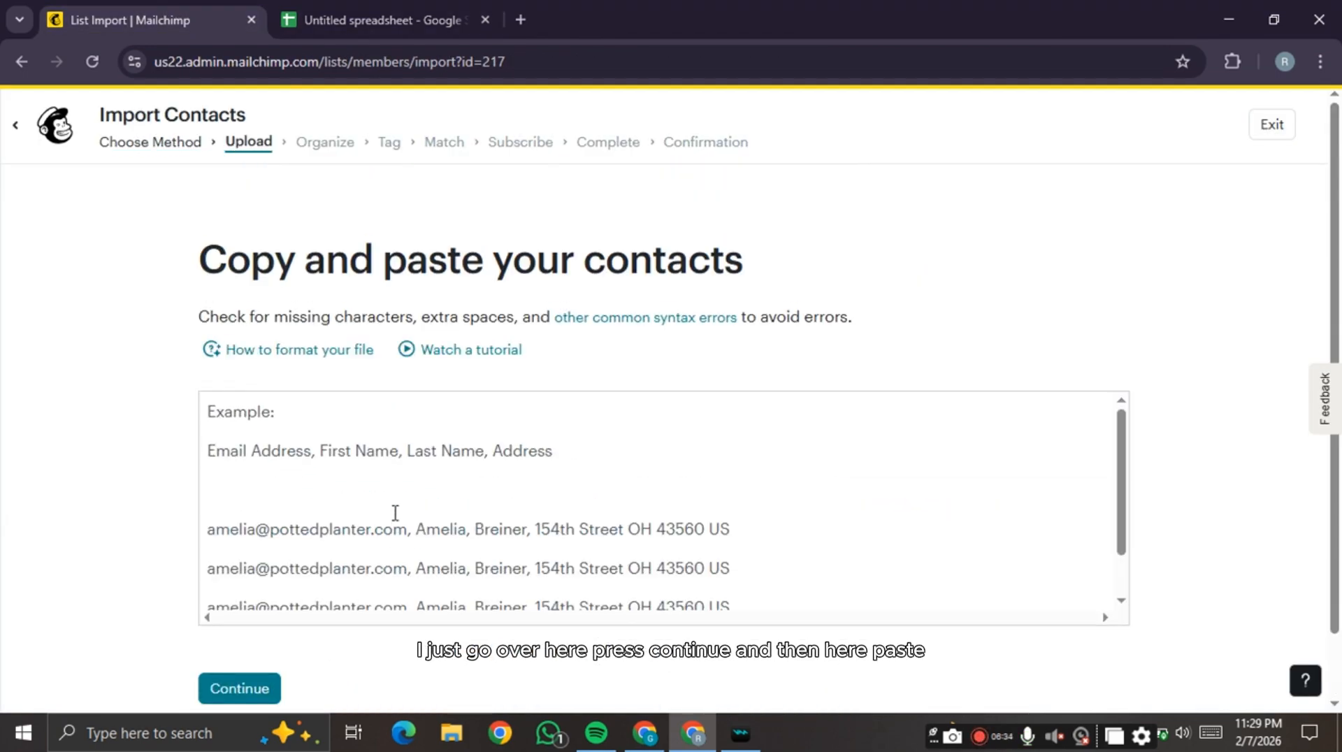
{"action": "left_click", "coordinate": [395, 467]}
{"action": "key", "text": "ctrl+v"}
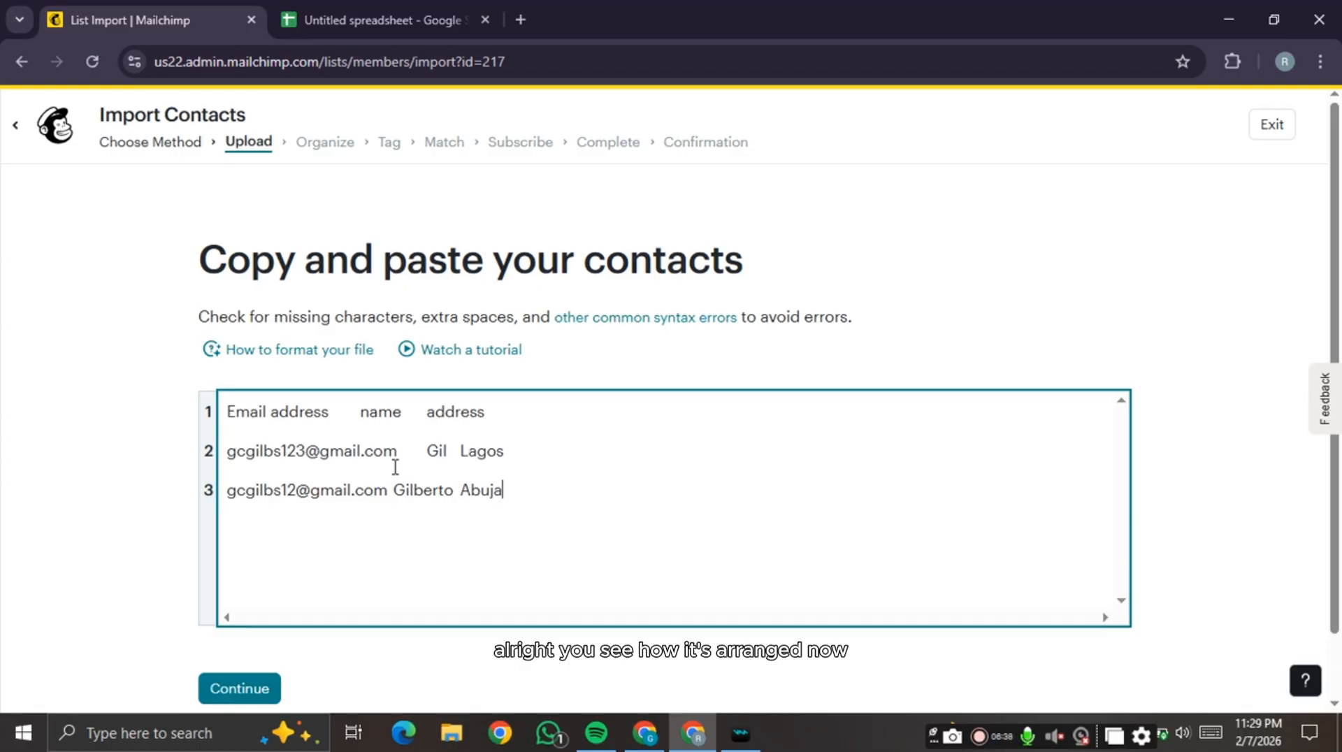
{"action": "scroll", "coordinate": [395, 467], "scroll_direction": "down", "scroll_amount": 1}
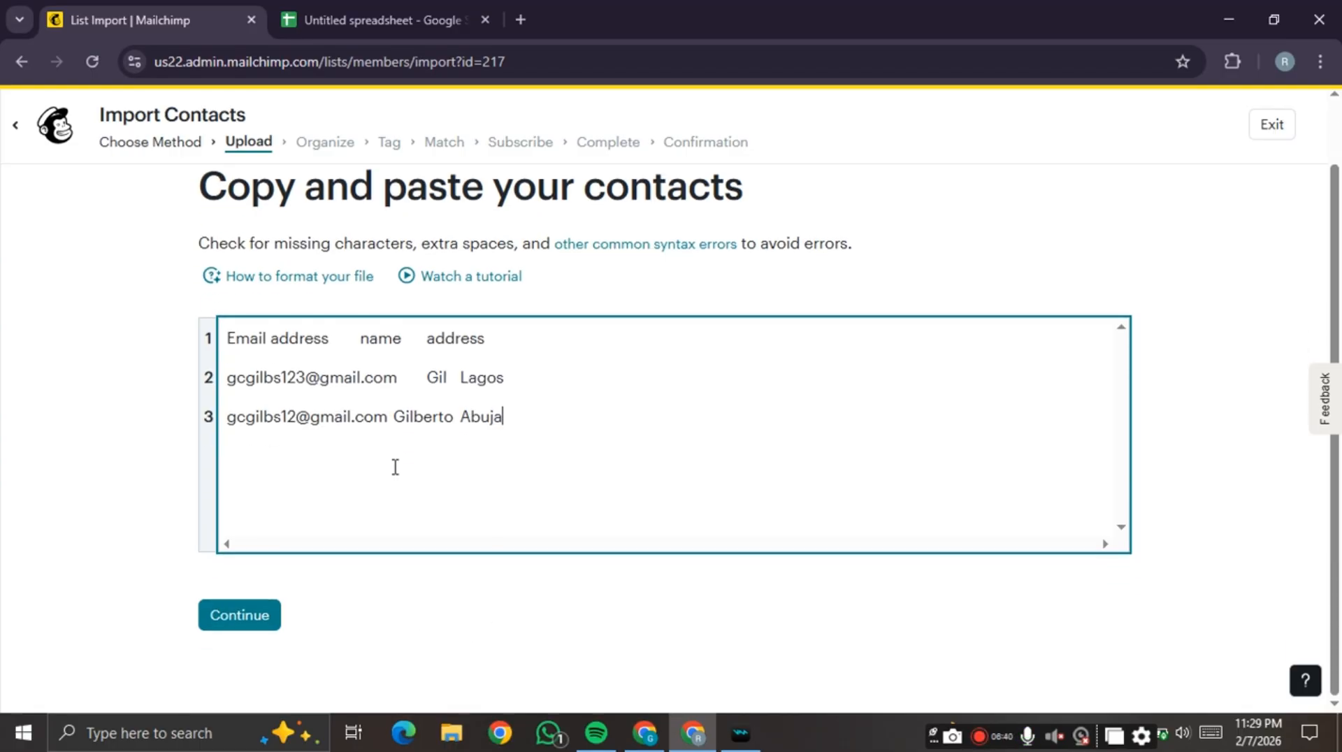
{"action": "left_click", "coordinate": [264, 615]}
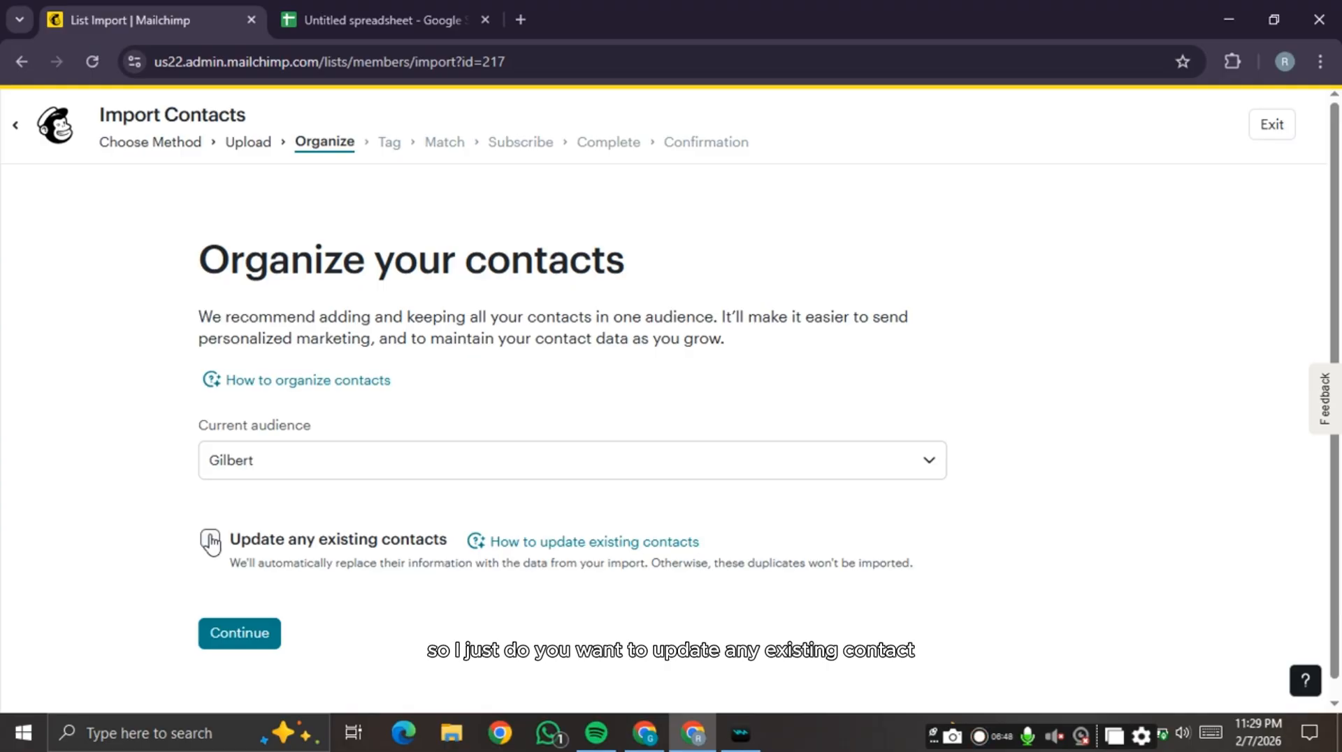
- Set the import to update existing contacts and tag them Course student
{"action": "left_click", "coordinate": [210, 540]}
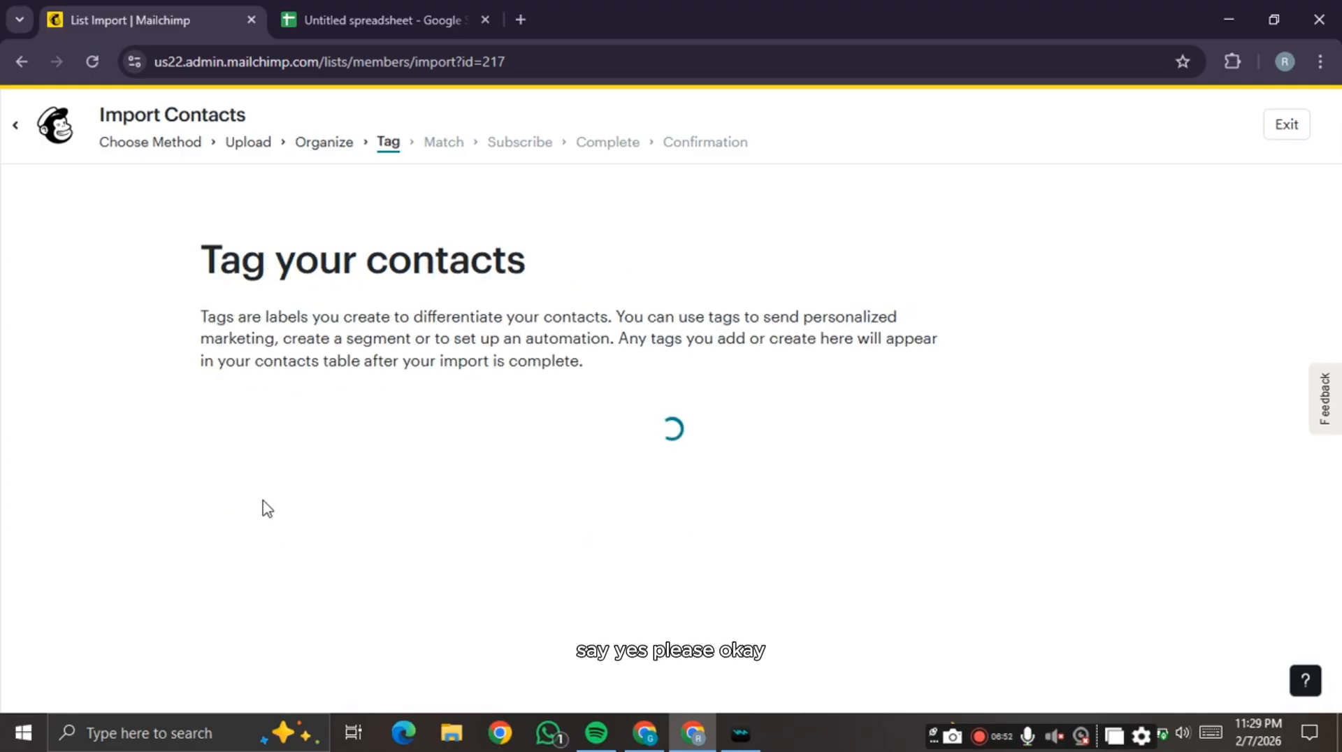
{"action": "left_click", "coordinate": [297, 469]}
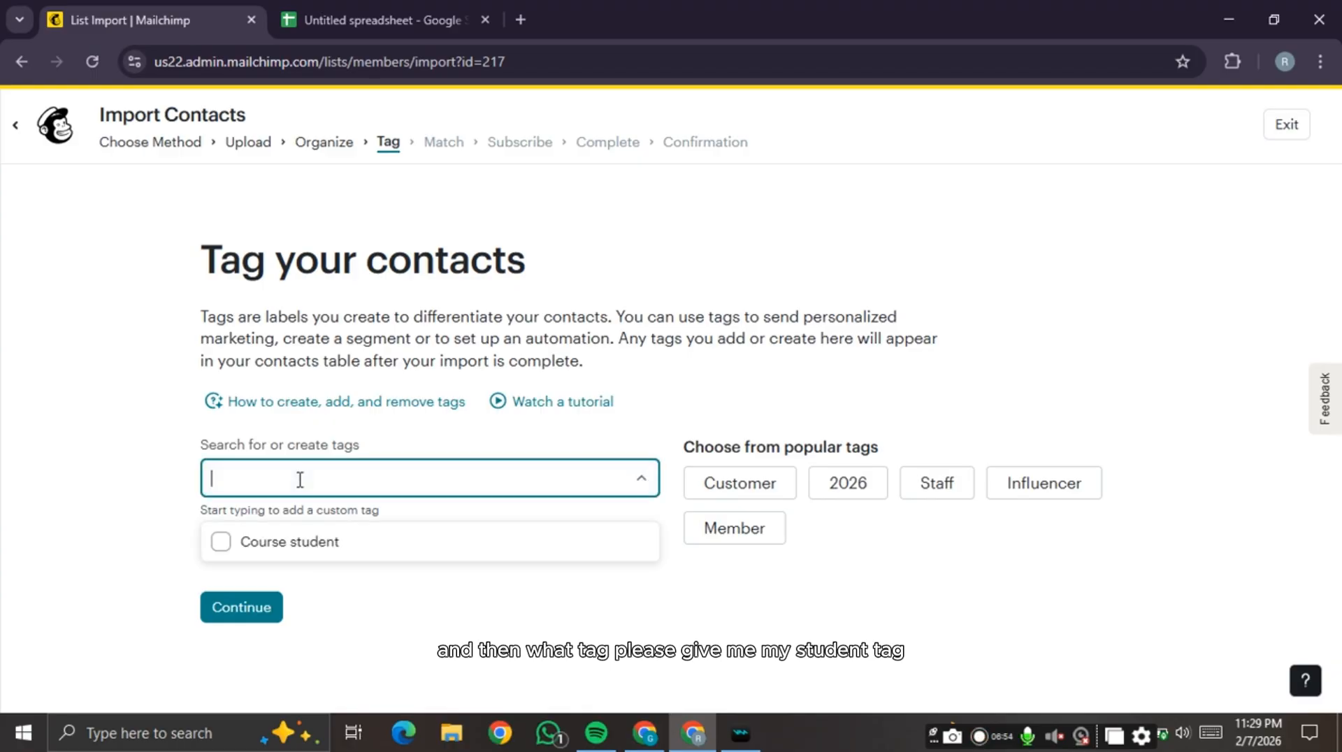
{"action": "left_click", "coordinate": [303, 545]}
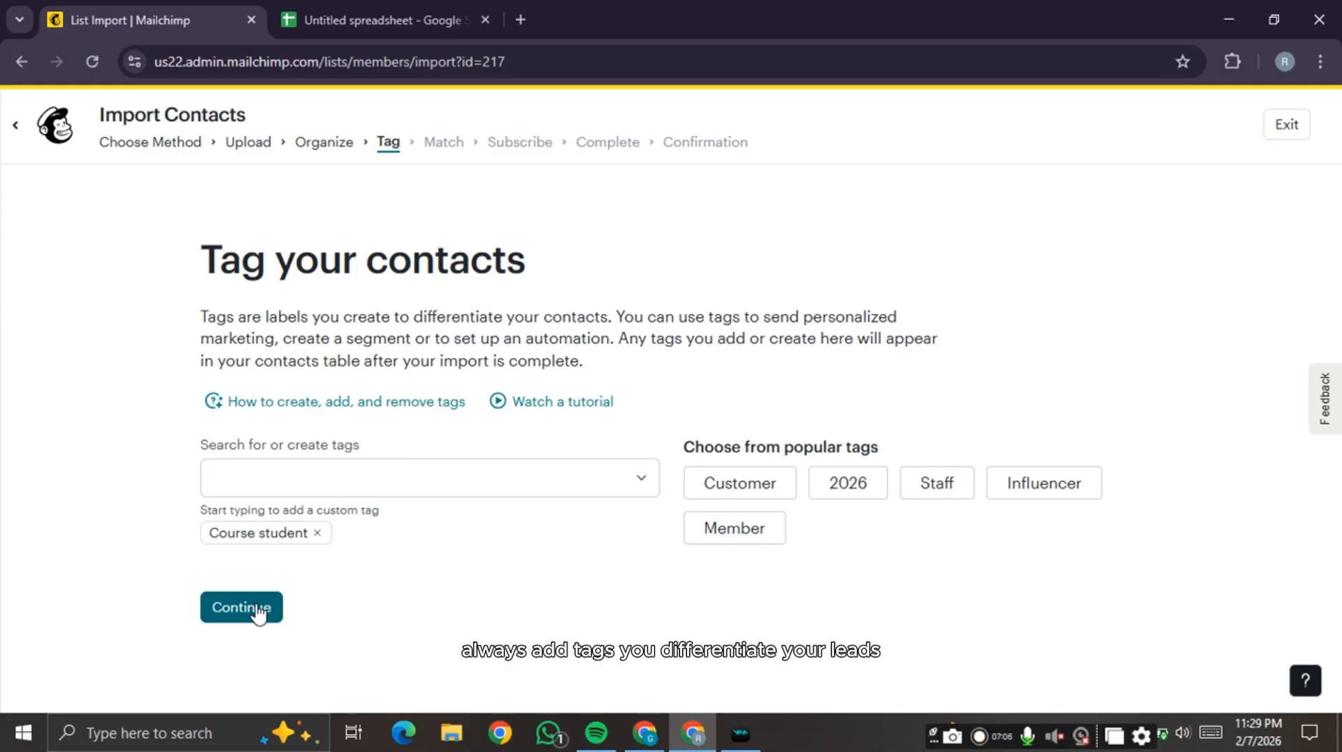
{"action": "left_click", "coordinate": [259, 613]}
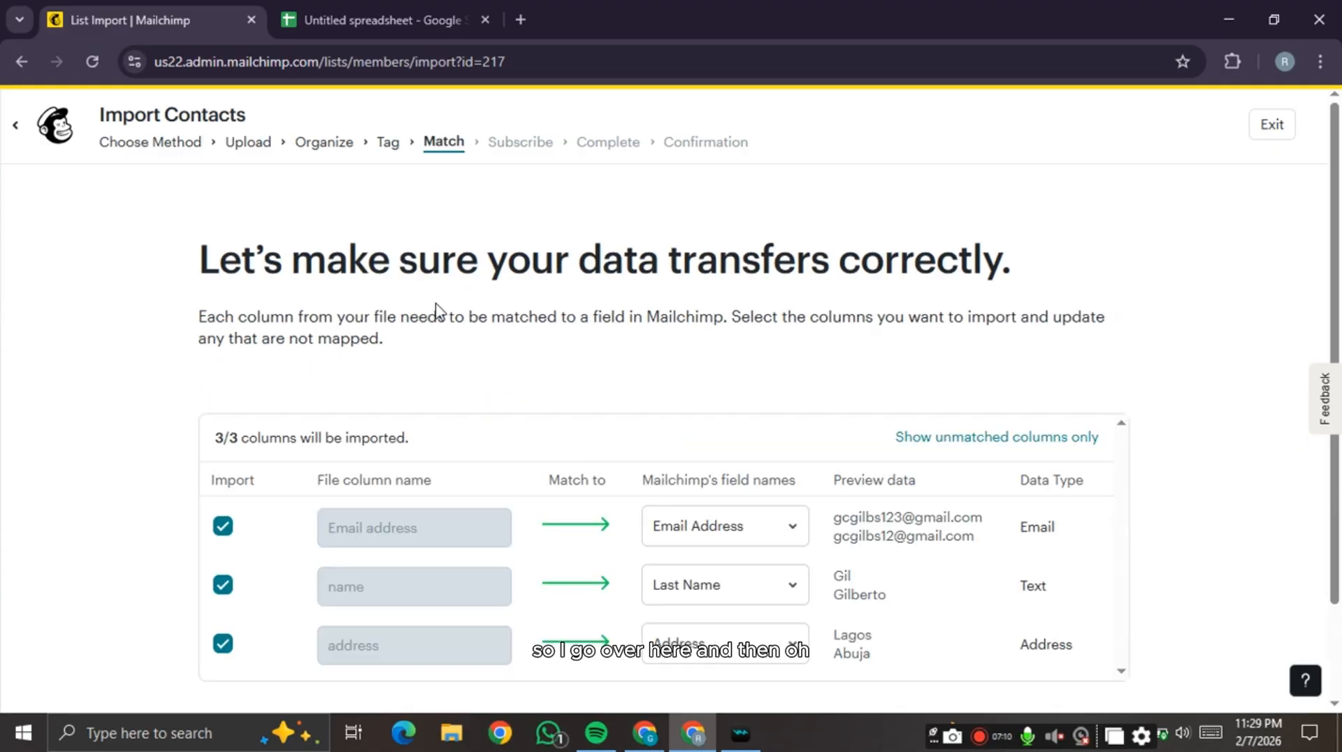
- Map the spreadsheet's name column to the First Name field
{"action": "scroll", "coordinate": [435, 308], "scroll_direction": "down", "scroll_amount": 2}
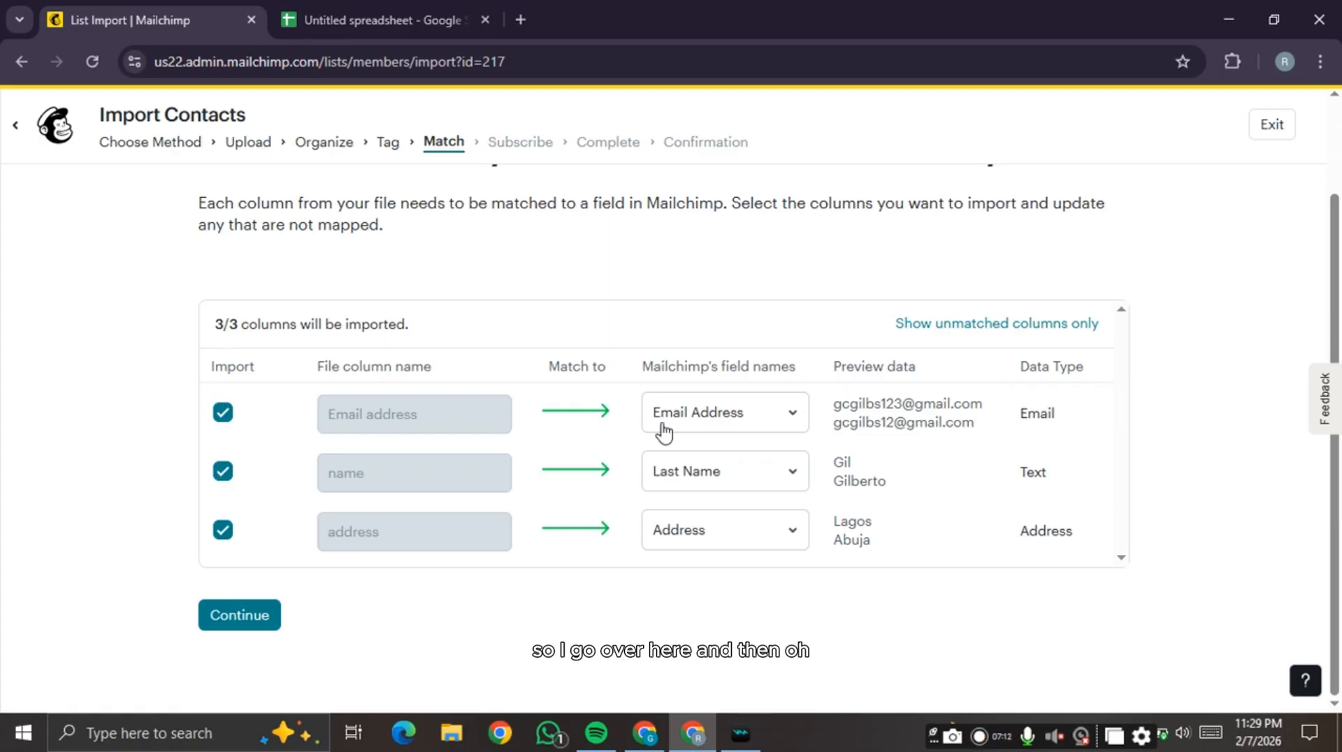
{"action": "left_click", "coordinate": [708, 478]}
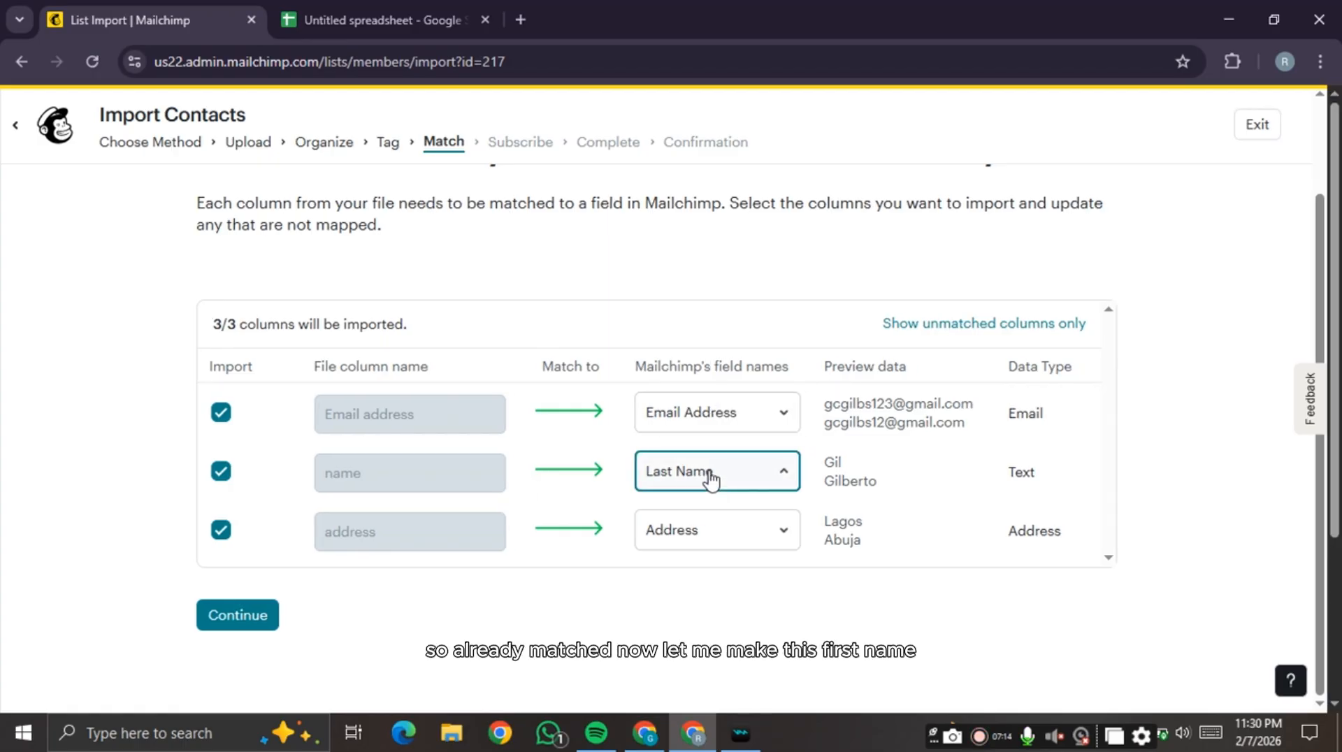
{"action": "left_click", "coordinate": [720, 658]}
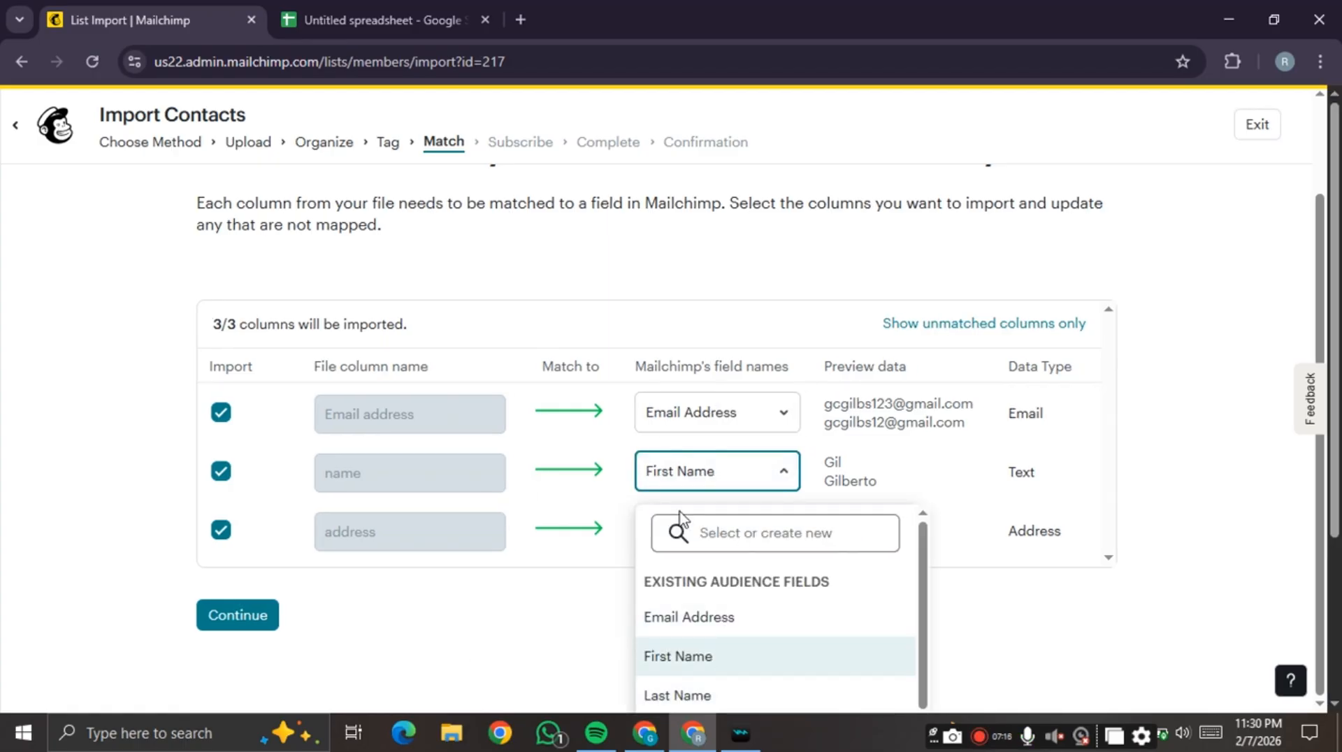
{"action": "left_click", "coordinate": [251, 619]}
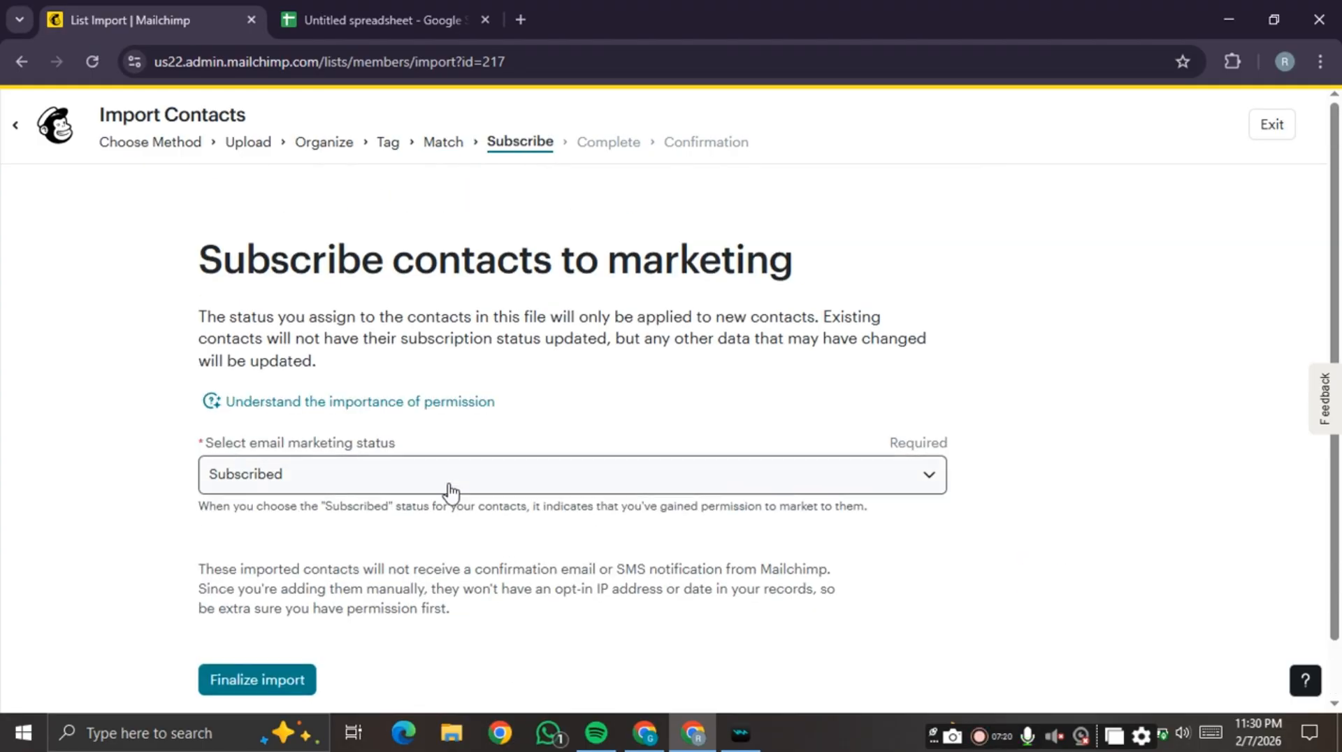
- Keep the marketing status as Subscribed, then finalize and complete the import
{"action": "left_click", "coordinate": [450, 476]}
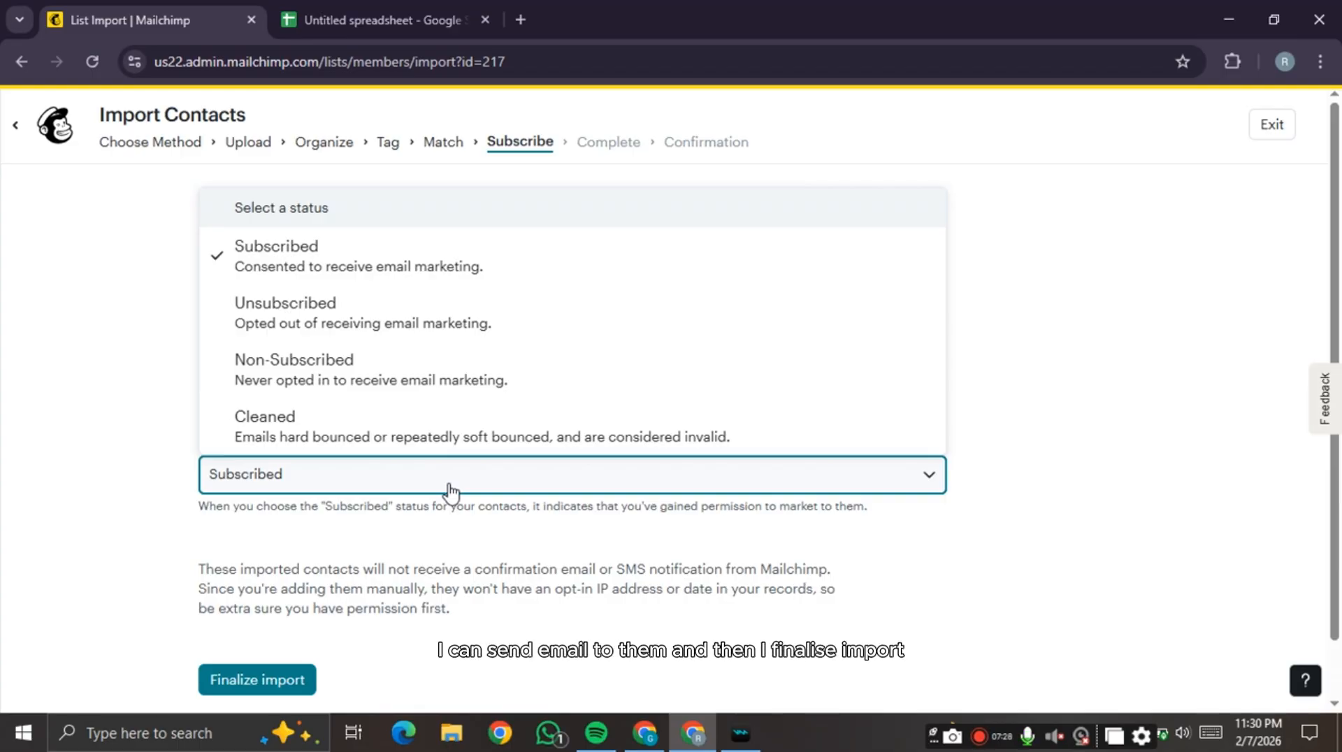
{"action": "left_click", "coordinate": [140, 482]}
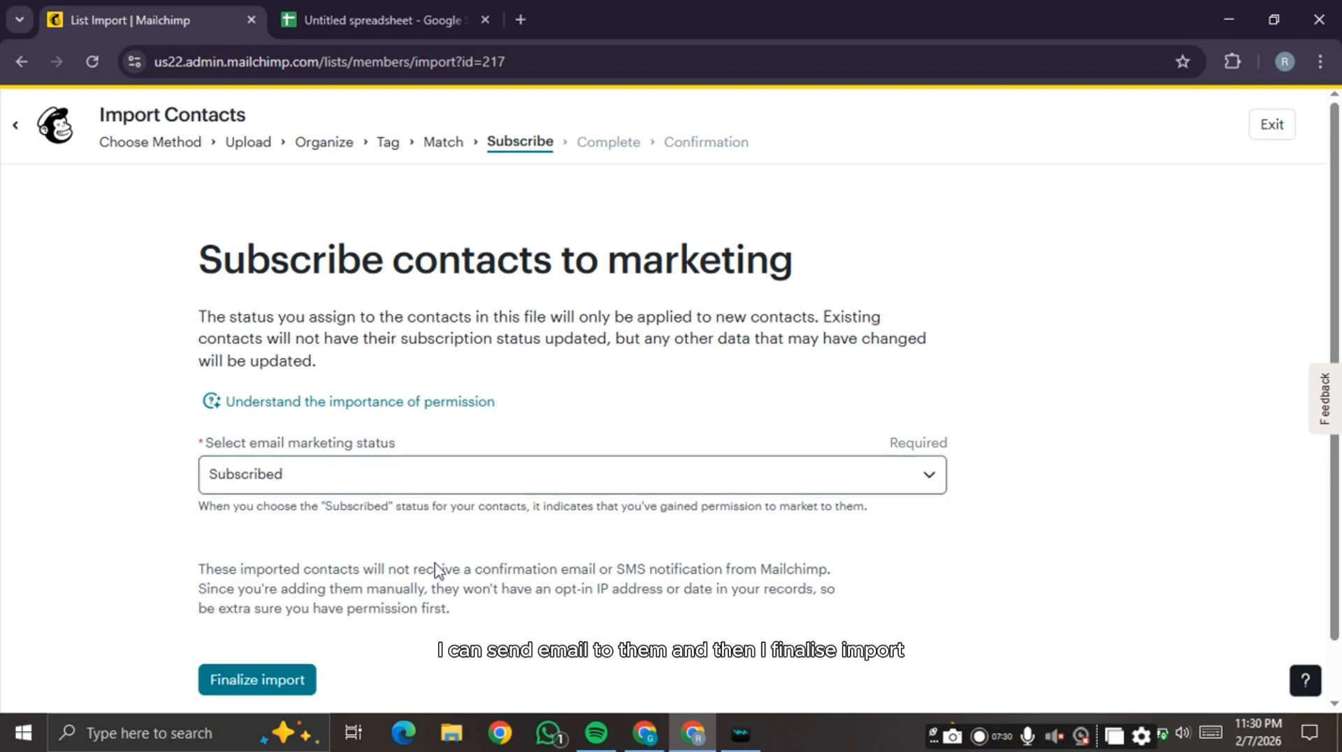
{"action": "left_click", "coordinate": [309, 688]}
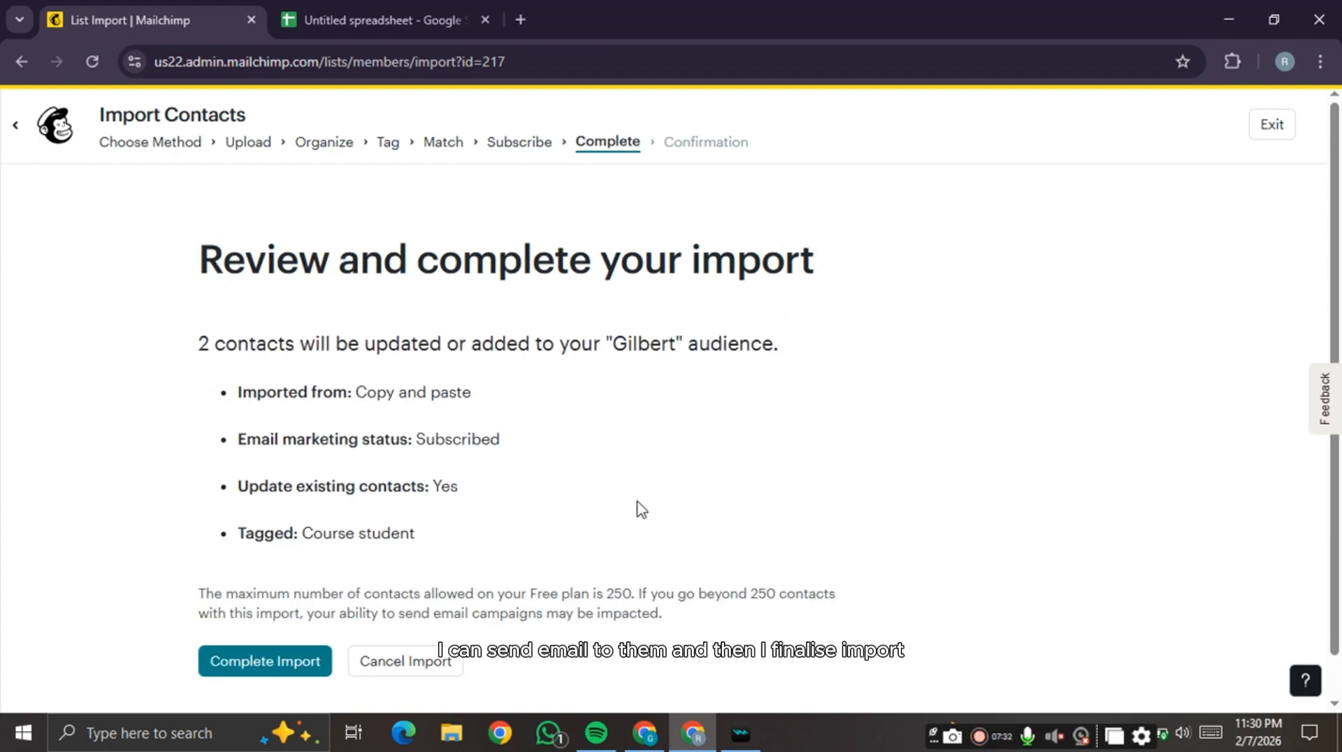
{"action": "scroll", "coordinate": [459, 524], "scroll_direction": "down", "scroll_amount": 1}
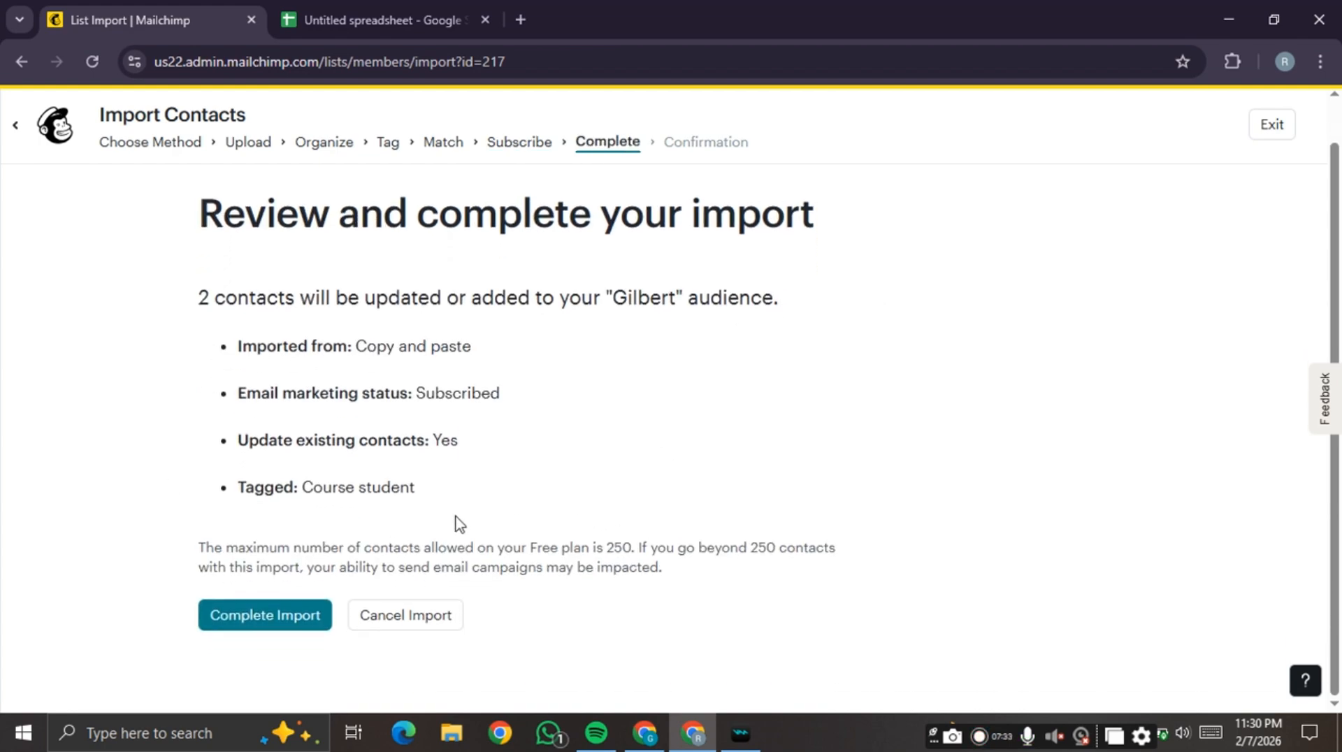
{"action": "left_click", "coordinate": [285, 617]}
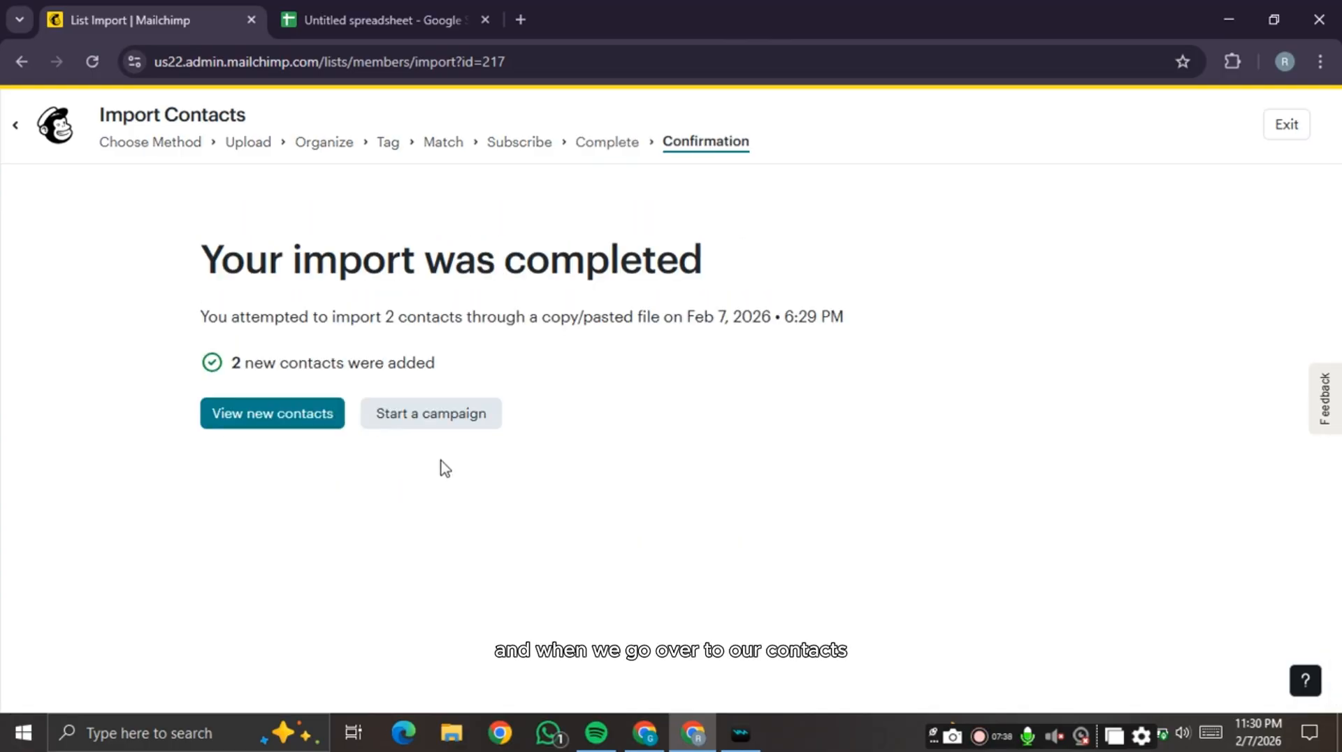
- From the new contacts view, start another import using the Upload a file method
{"action": "left_click", "coordinate": [286, 427]}
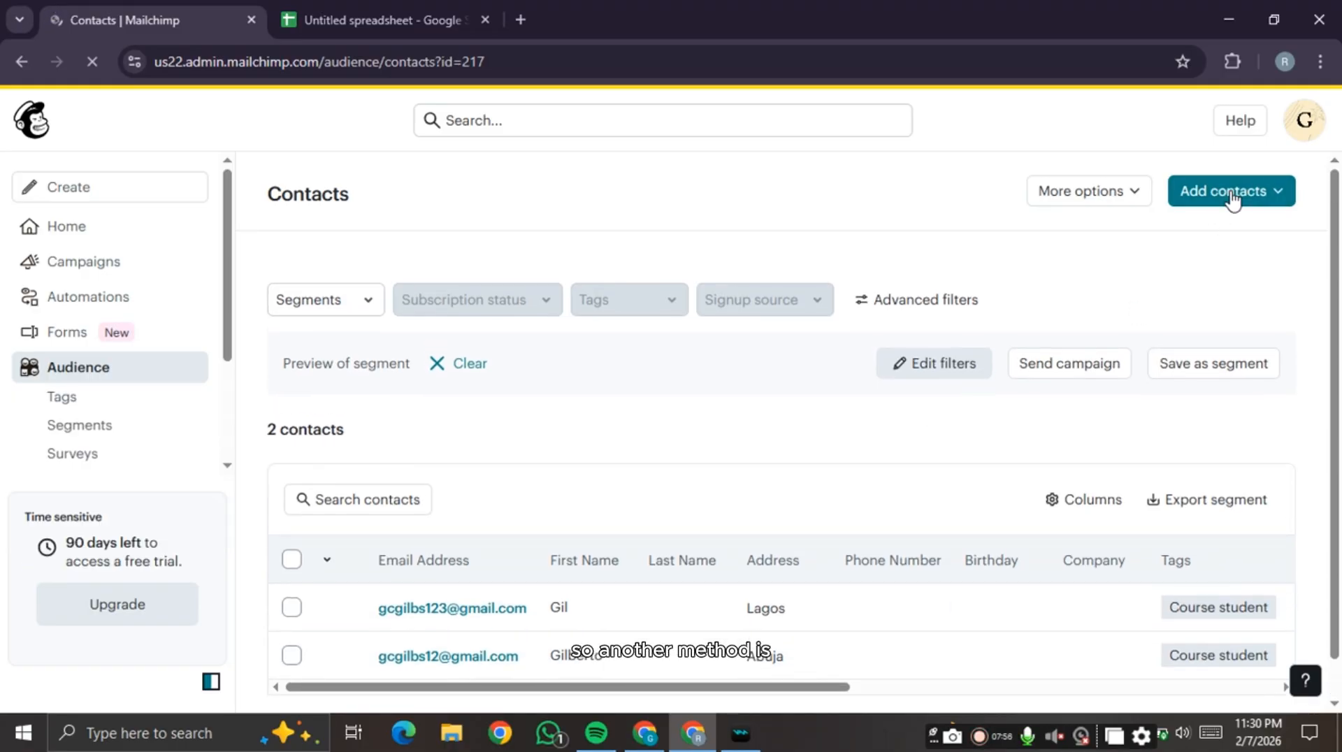
{"action": "left_click", "coordinate": [1231, 198]}
{"action": "left_click", "coordinate": [1233, 238]}
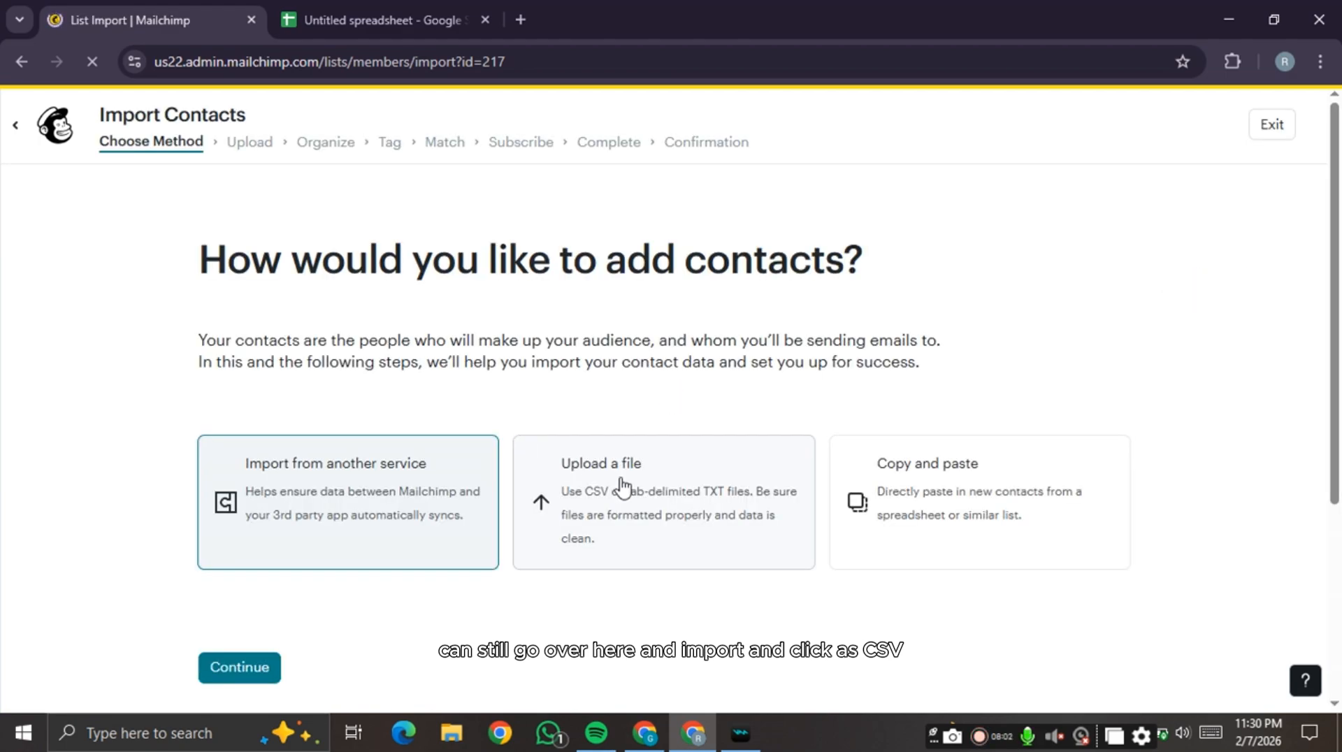
{"action": "left_click", "coordinate": [633, 490]}
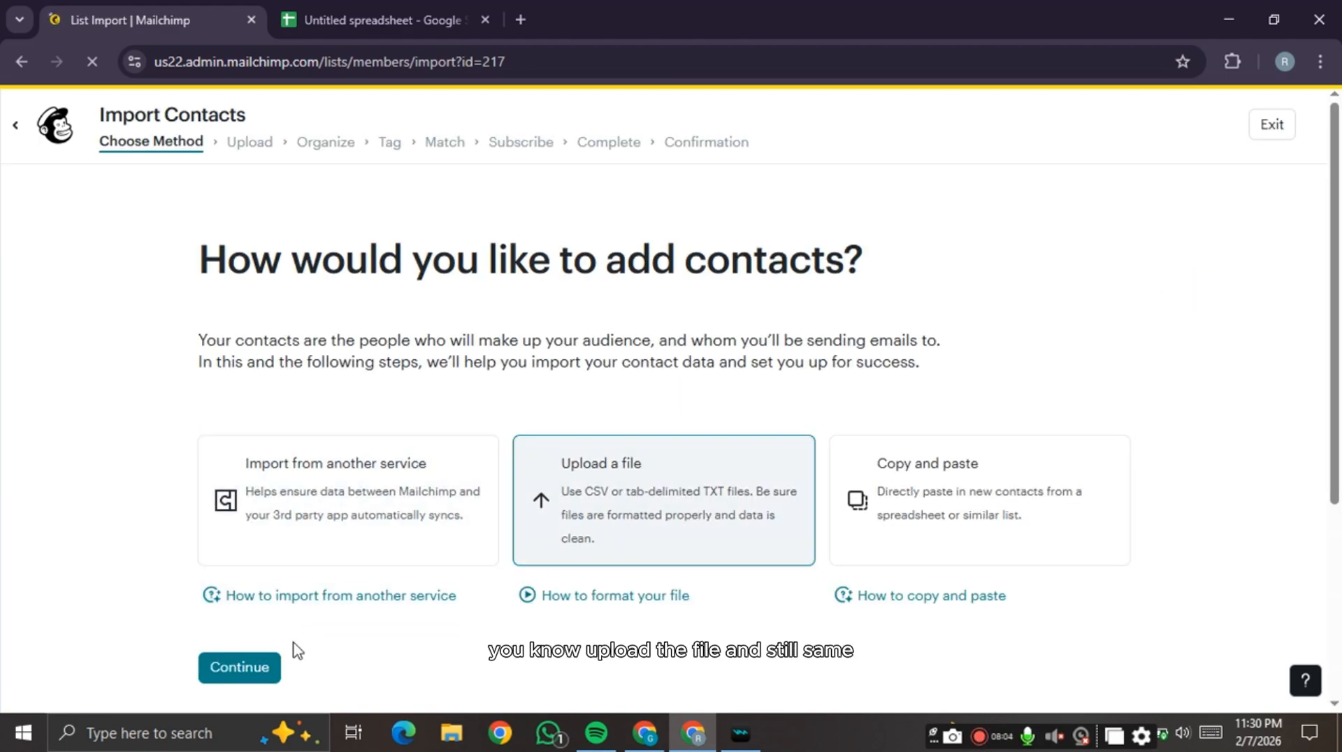
{"action": "left_click", "coordinate": [230, 670]}
{"action": "scroll", "coordinate": [270, 605], "scroll_direction": "down", "scroll_amount": 2}
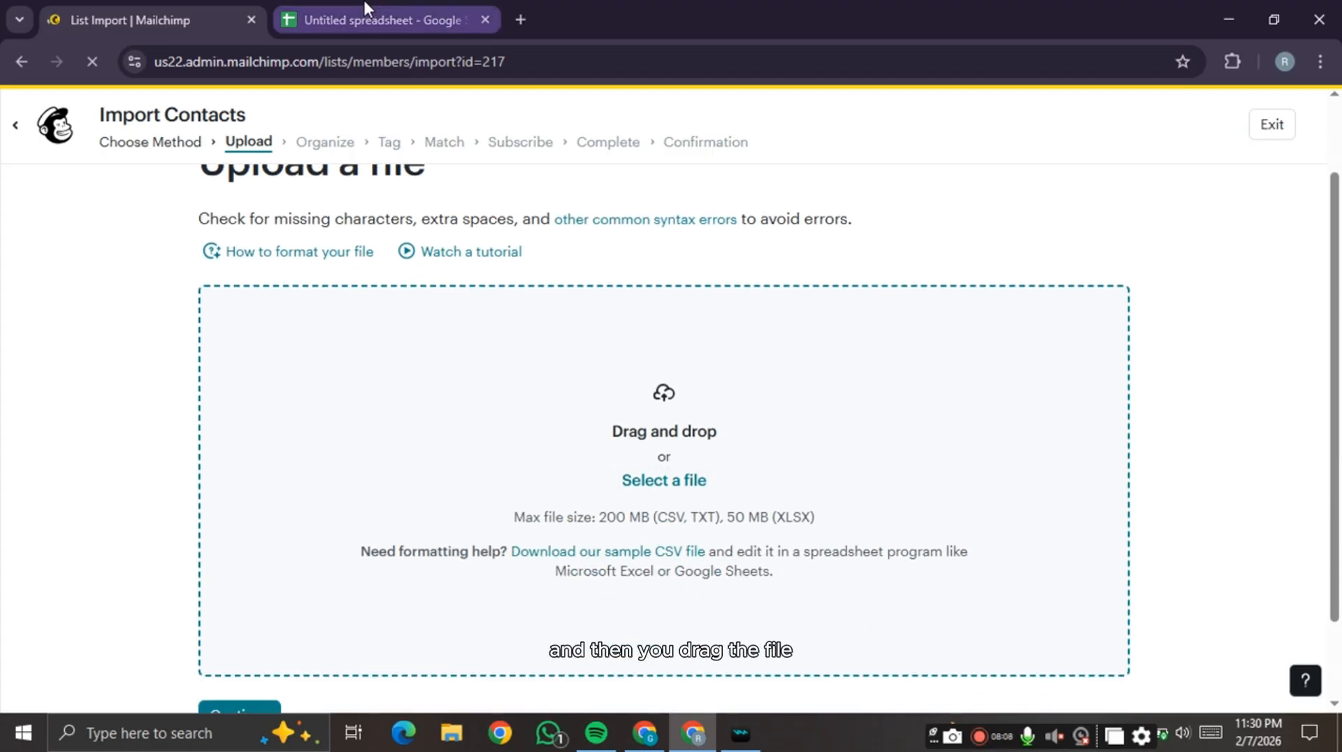
- Download the contacts sheet as Comma Separated Values (.csv), then return to Mailchimp's upload page
{"action": "left_click", "coordinate": [355, 17]}
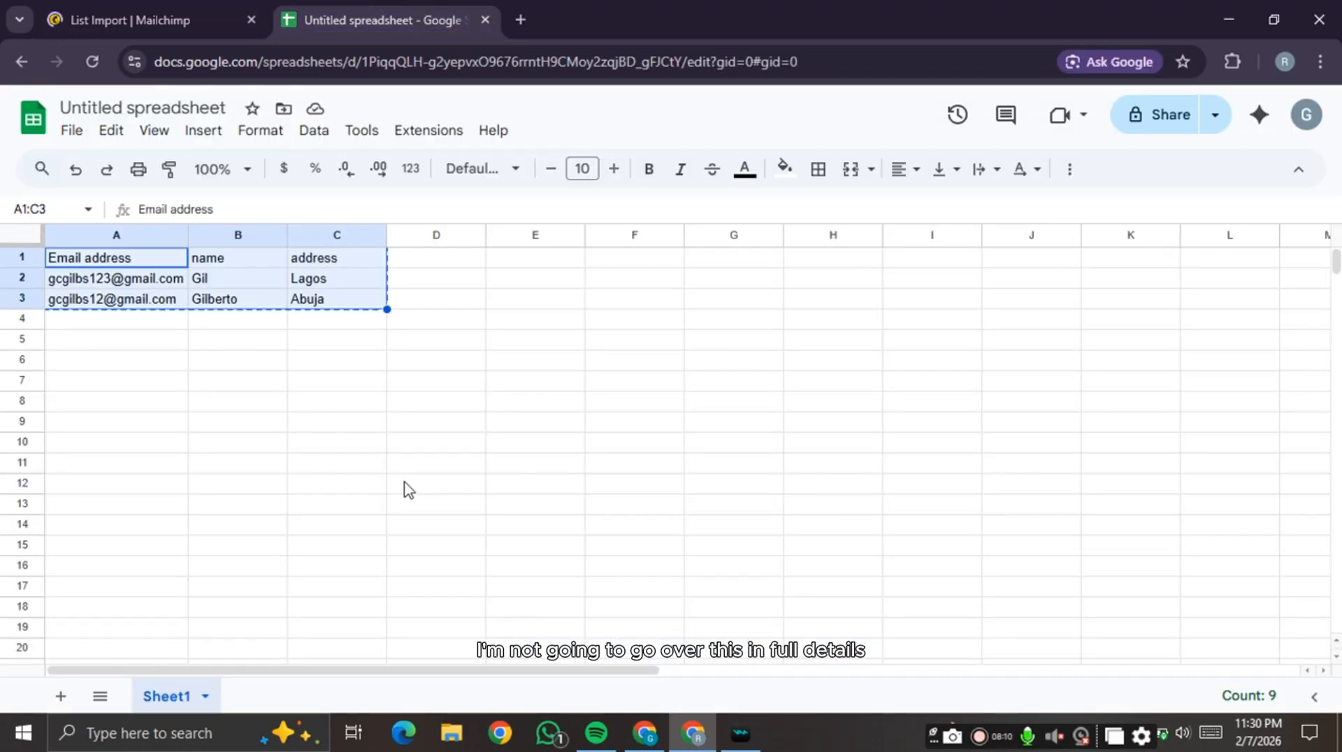
{"action": "left_click", "coordinate": [408, 489]}
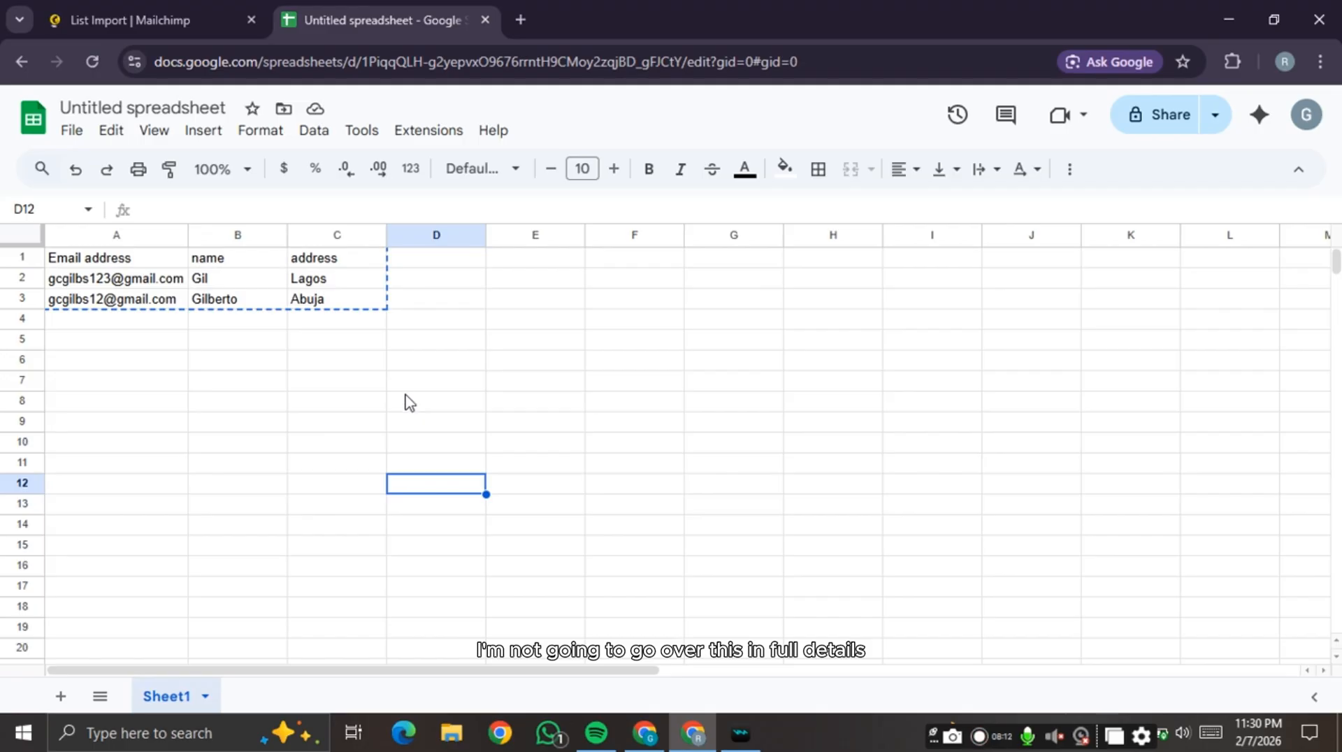
{"action": "left_click", "coordinate": [409, 318]}
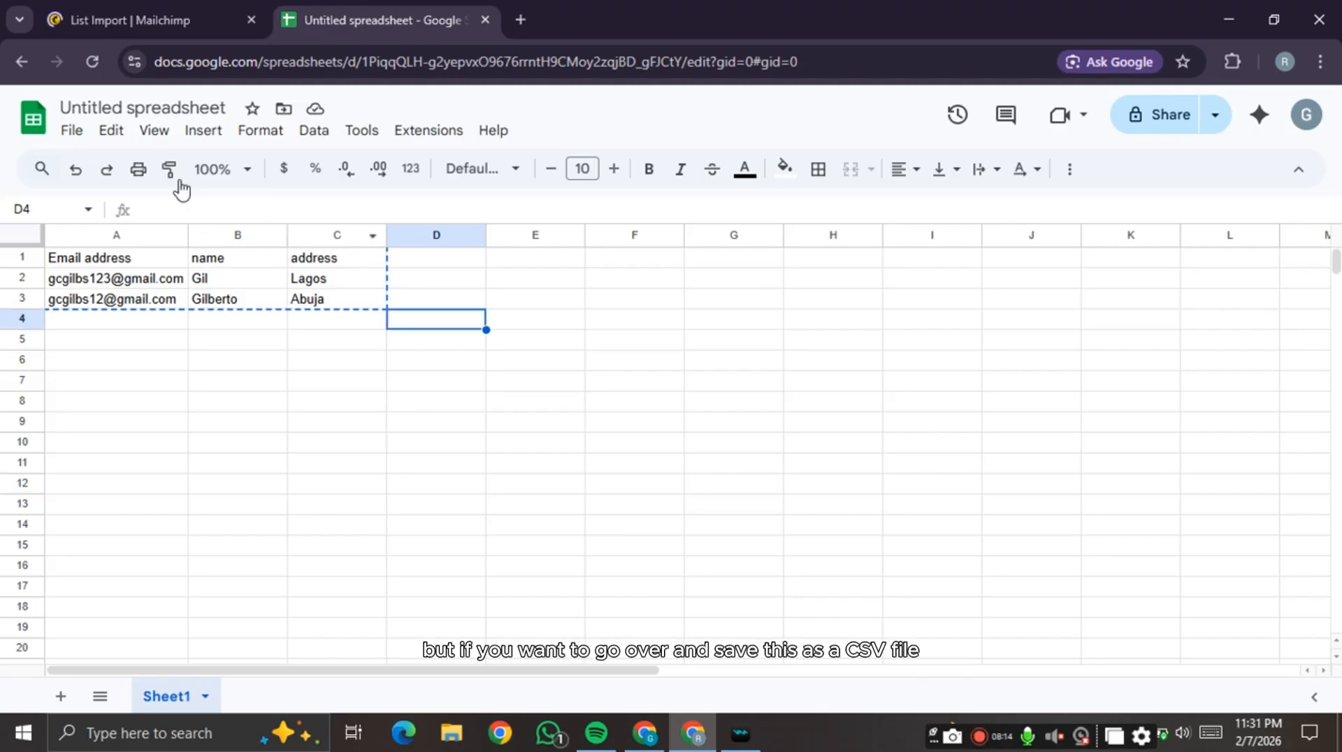
{"action": "left_click", "coordinate": [80, 136]}
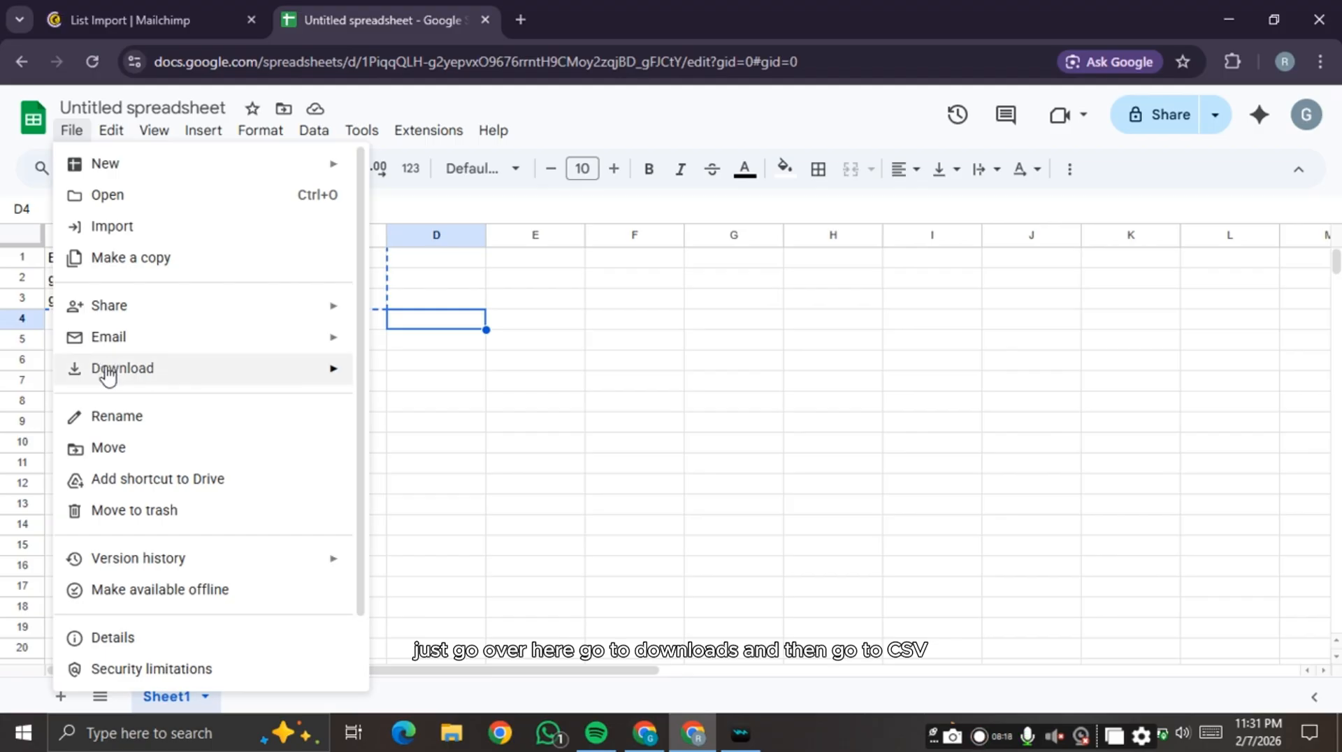
{"action": "mouse_move", "coordinate": [107, 376]}
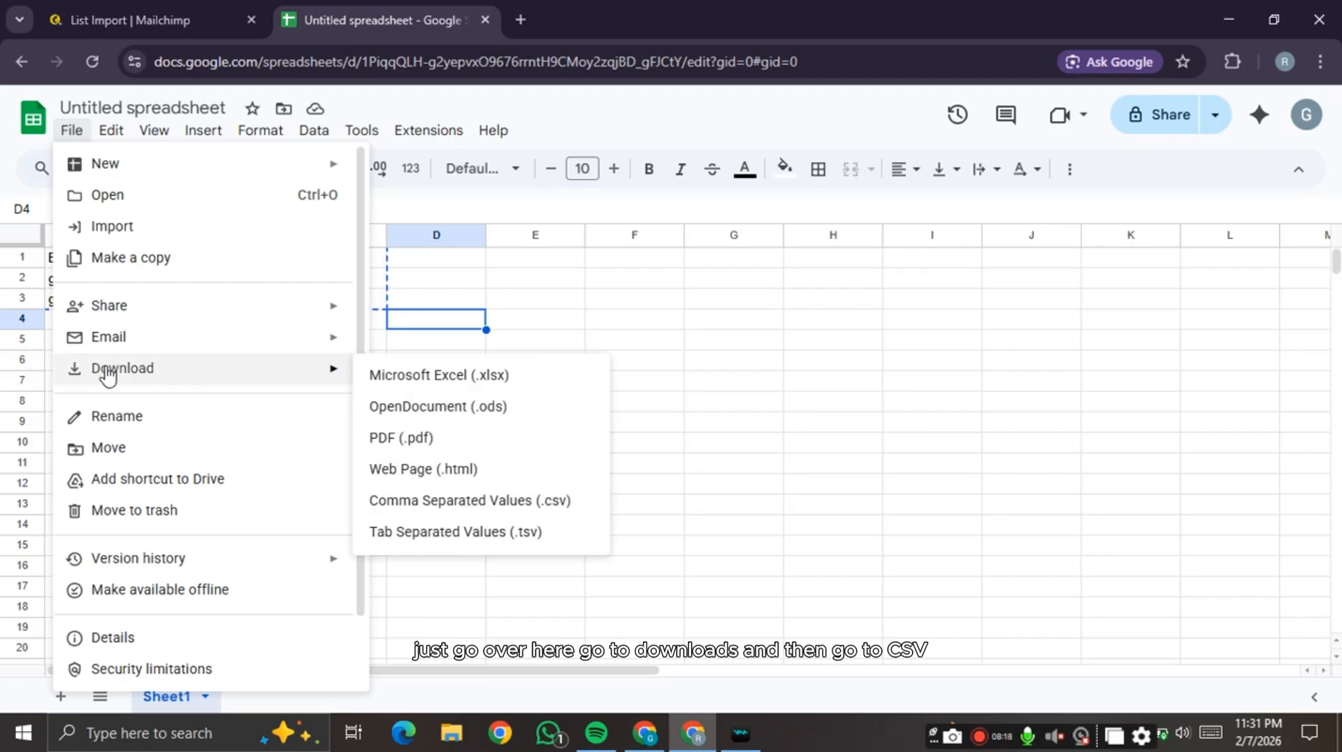
{"action": "left_click", "coordinate": [536, 511]}
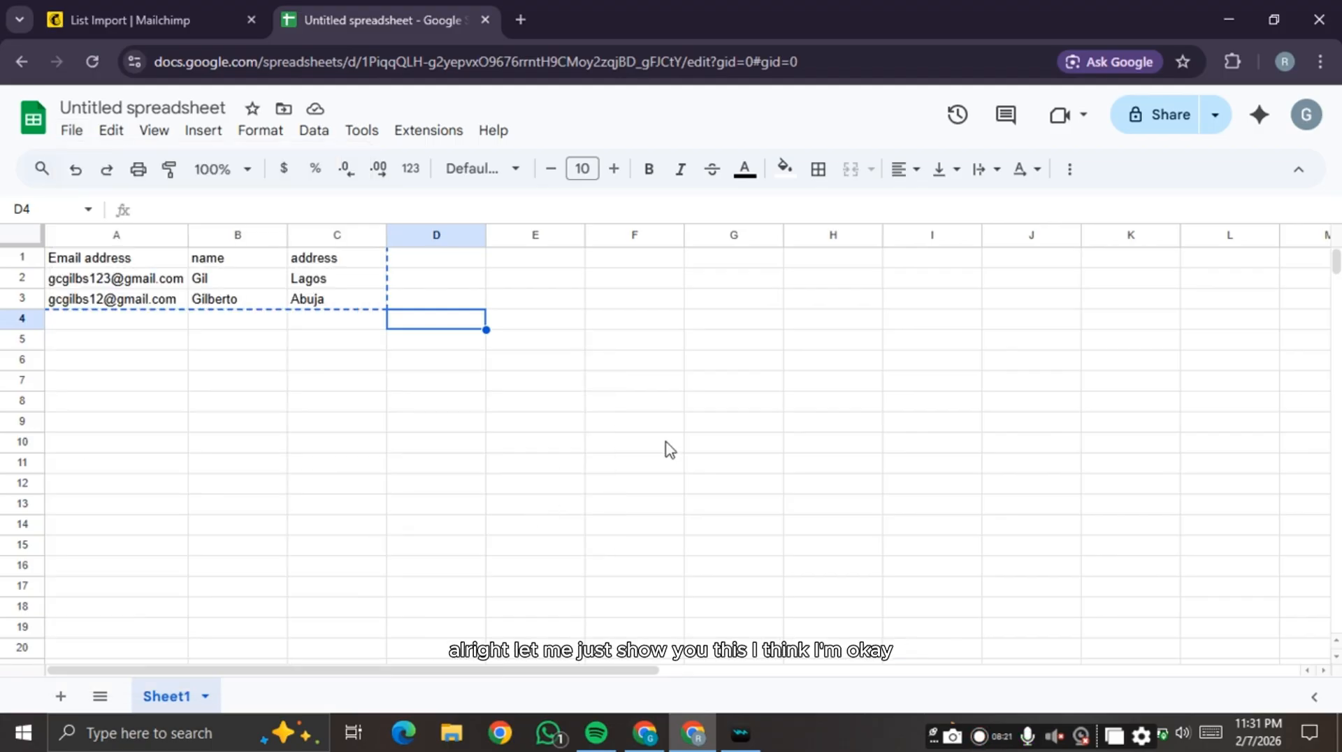
{"action": "left_click", "coordinate": [174, 6]}
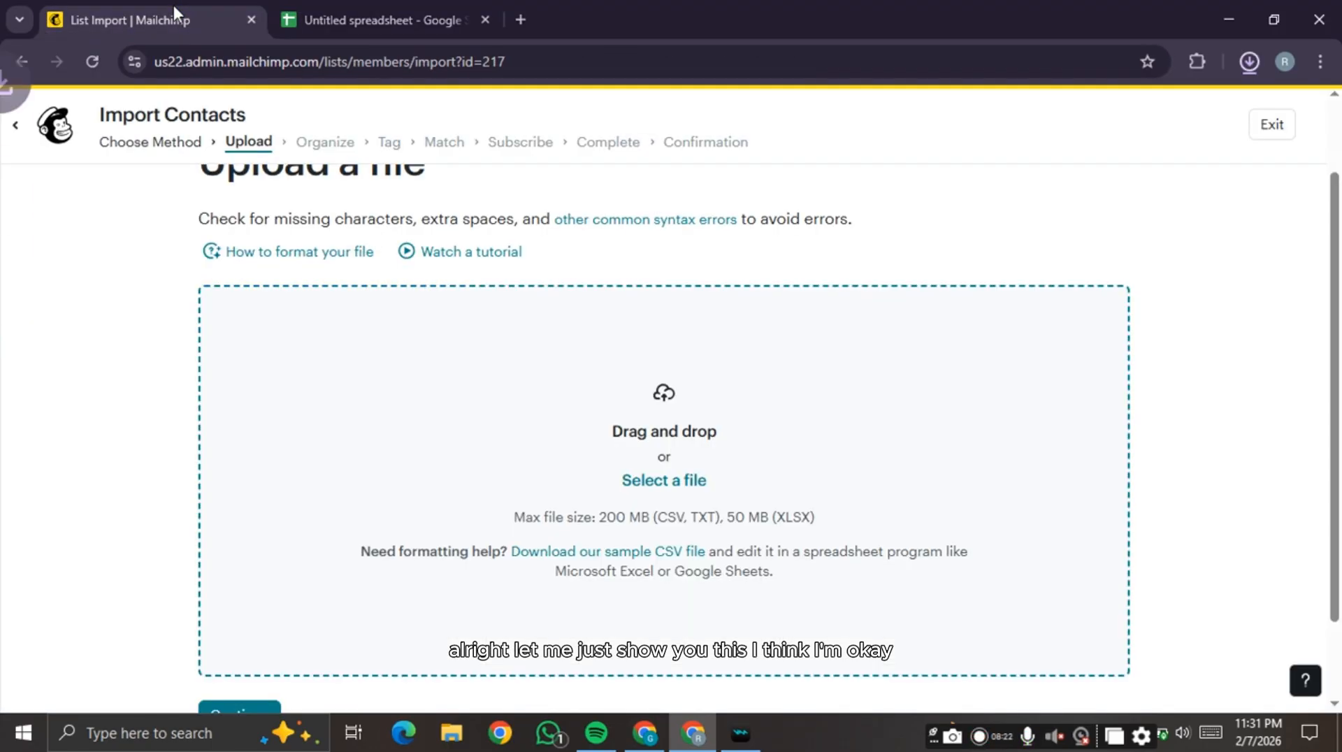
- Upload the downloaded CSV, update existing contacts, and tag them Course student
{"action": "left_click", "coordinate": [1248, 63]}
{"action": "left_click_drag", "start_coordinate": [1128, 106], "coordinate": [716, 458]}
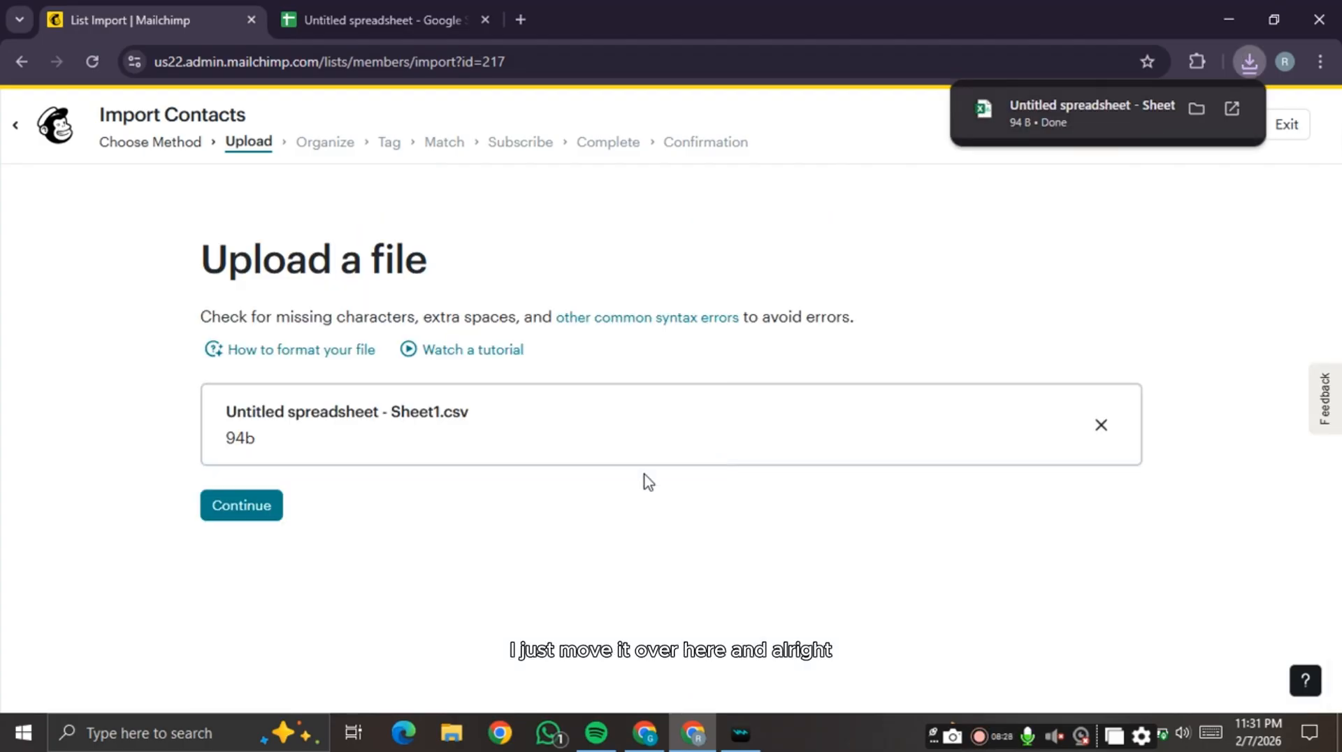
{"action": "left_click", "coordinate": [221, 514]}
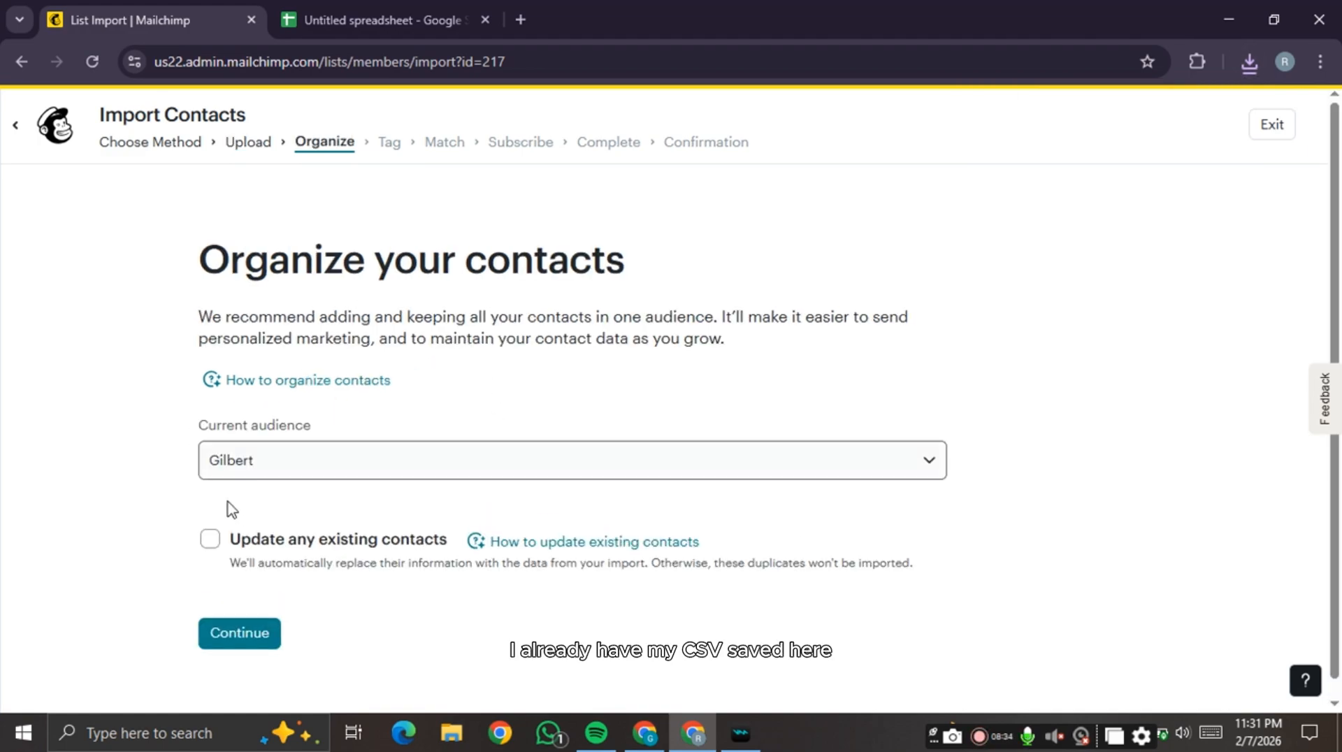
{"action": "left_click", "coordinate": [209, 539]}
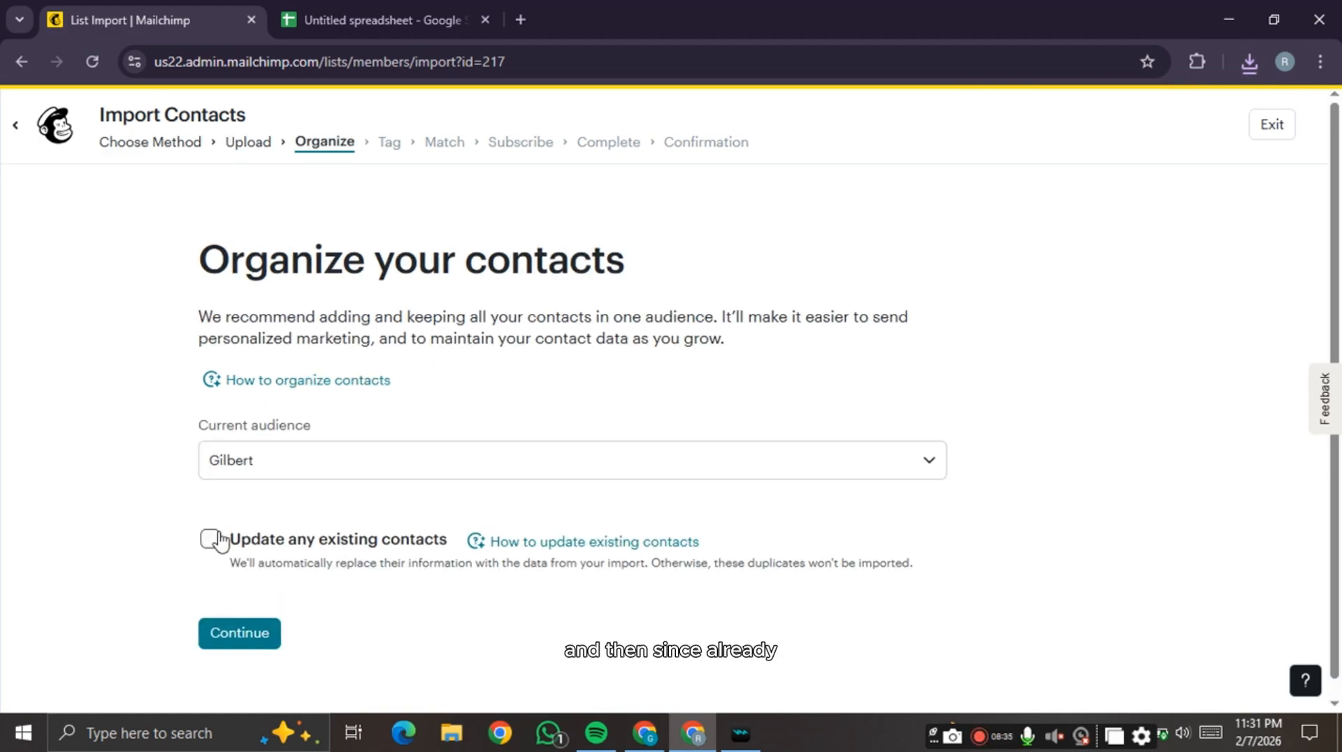
{"action": "left_click", "coordinate": [246, 631]}
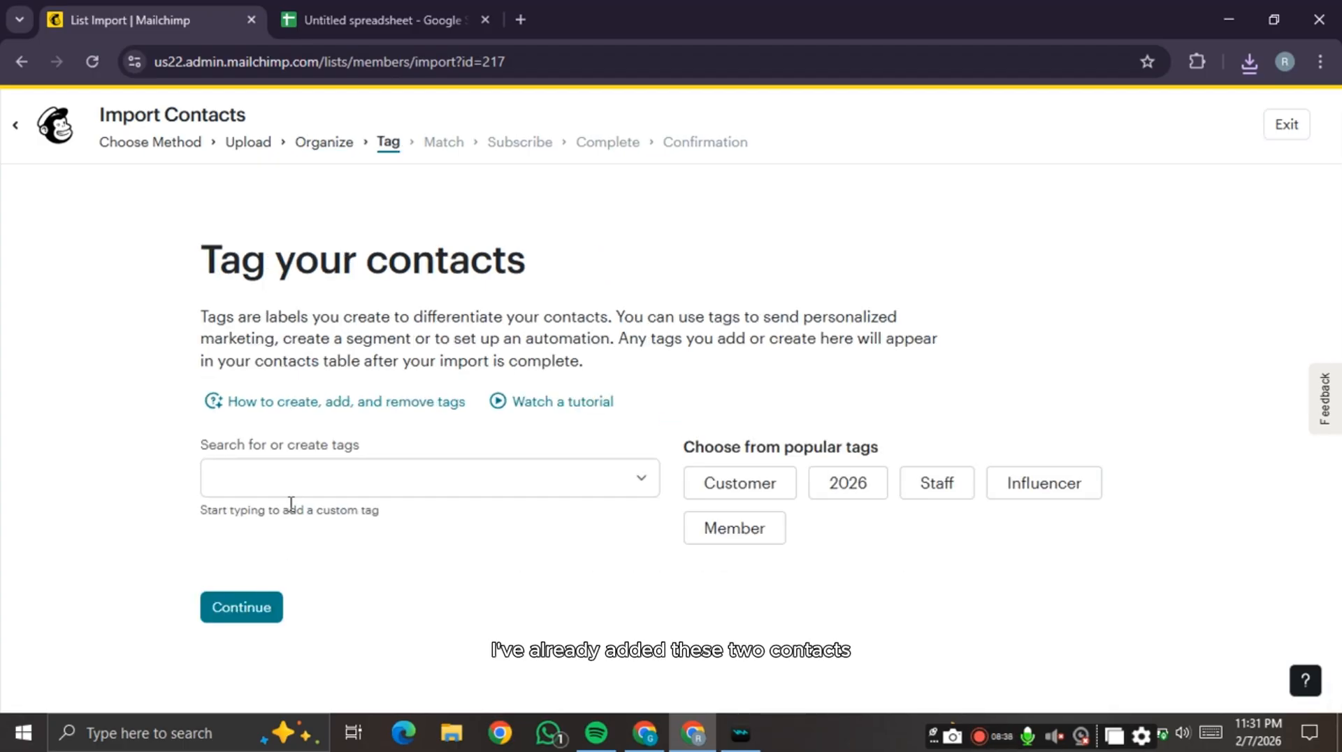
{"action": "left_click", "coordinate": [299, 475]}
{"action": "left_click", "coordinate": [276, 542]}
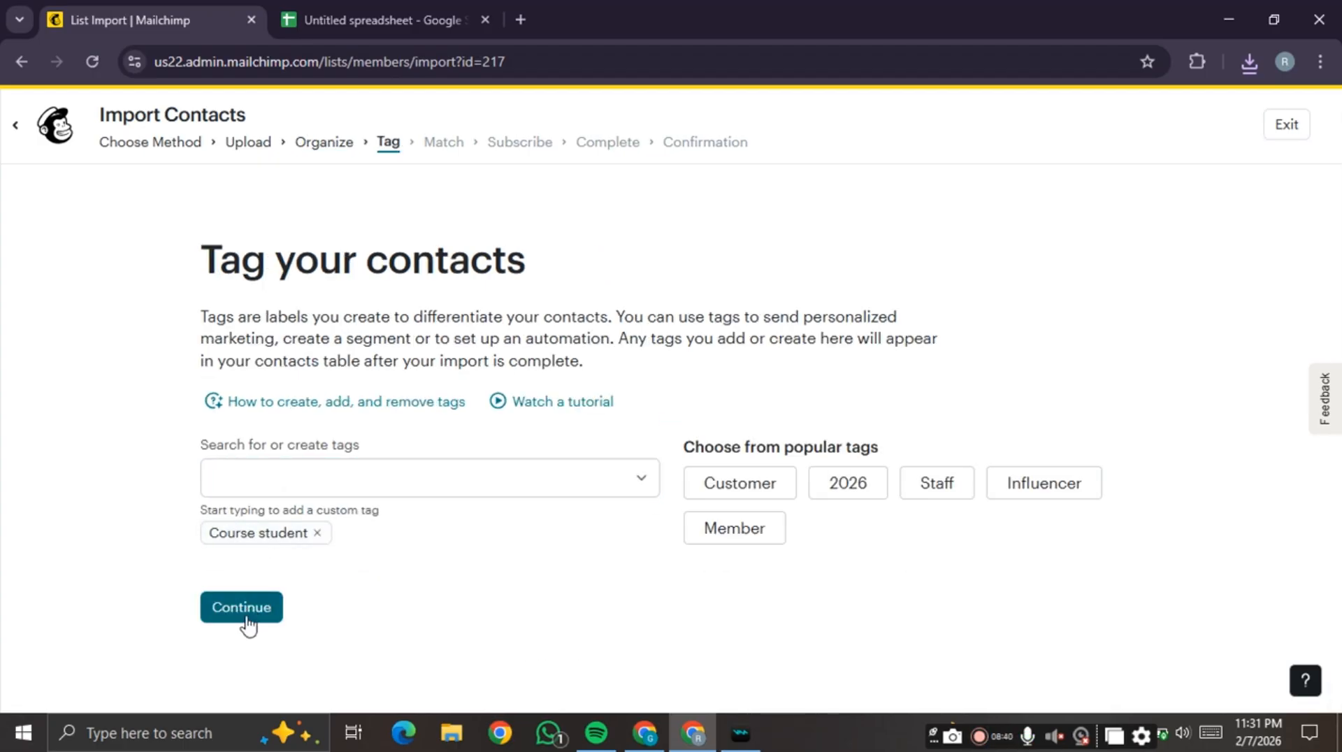
{"action": "left_click", "coordinate": [247, 619]}
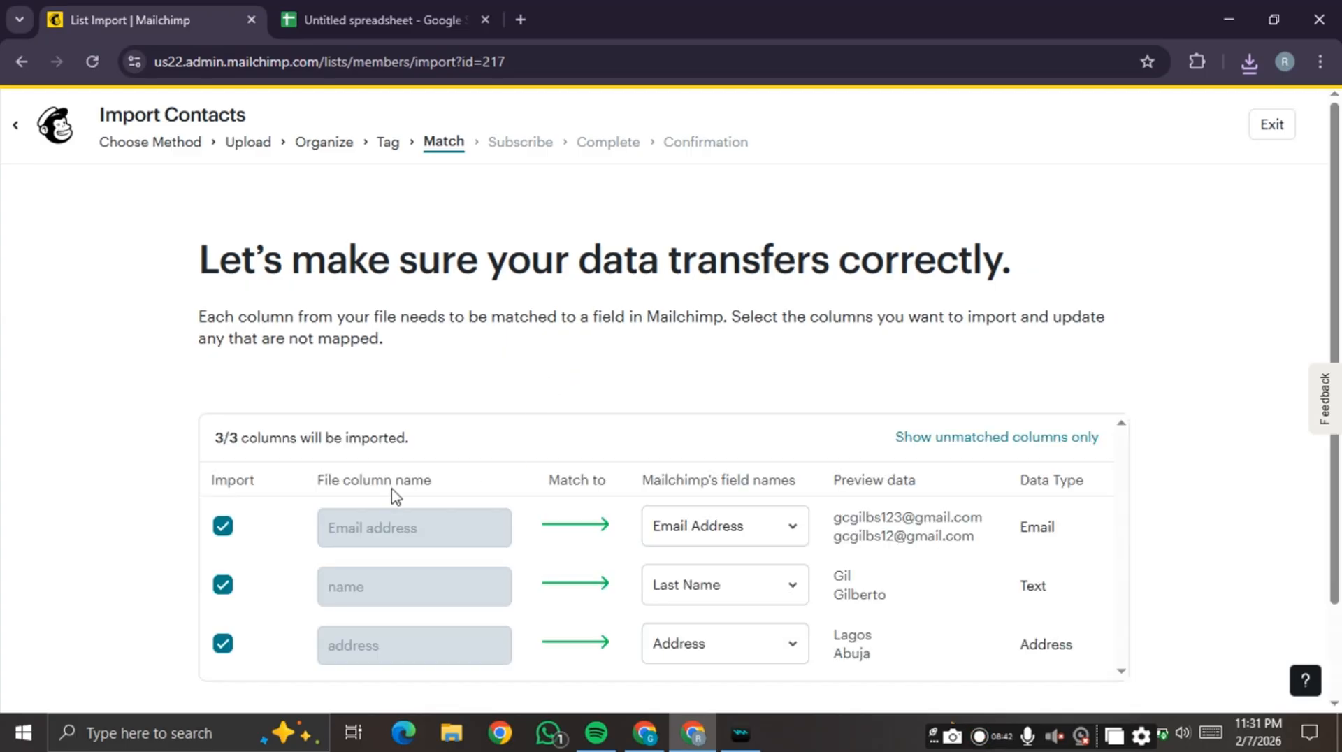
- Map the name column to First Name, then finalize and complete the file import
{"action": "scroll", "coordinate": [384, 455], "scroll_direction": "down", "scroll_amount": 2}
{"action": "left_click", "coordinate": [734, 475]}
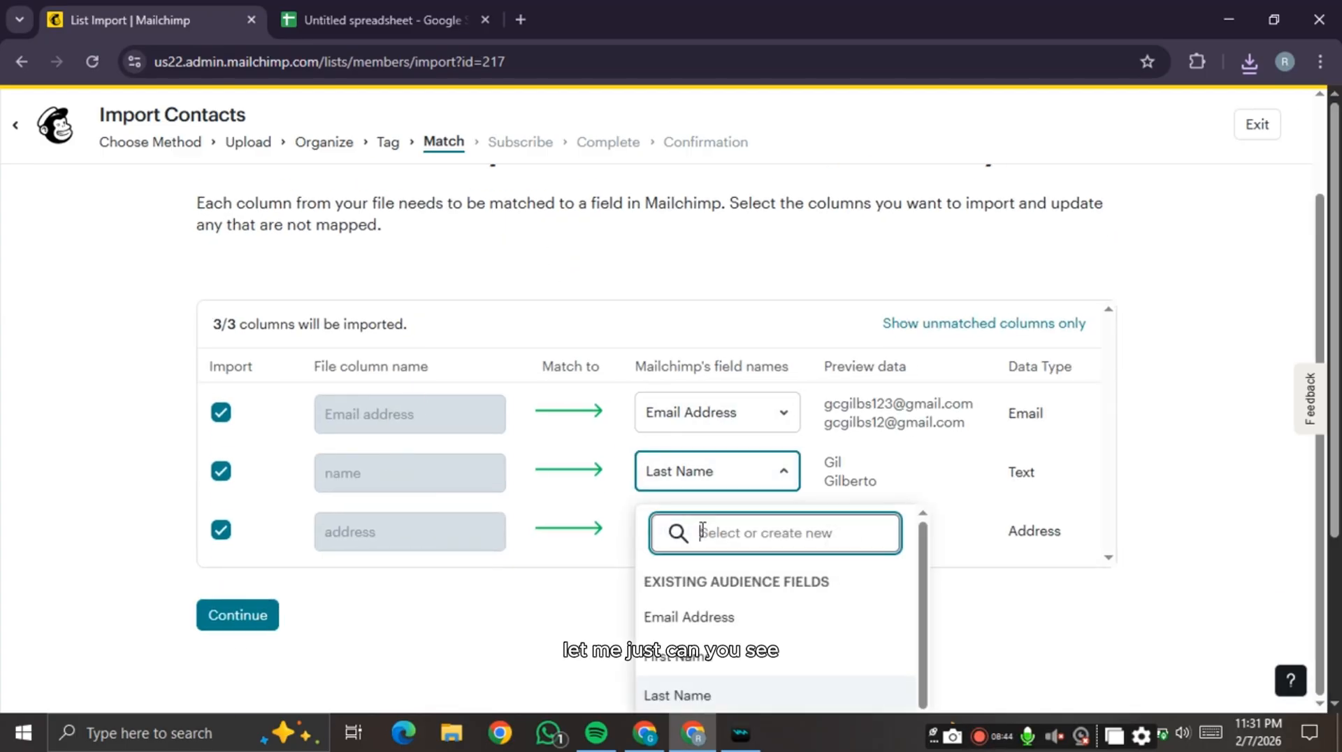
{"action": "left_click", "coordinate": [699, 657]}
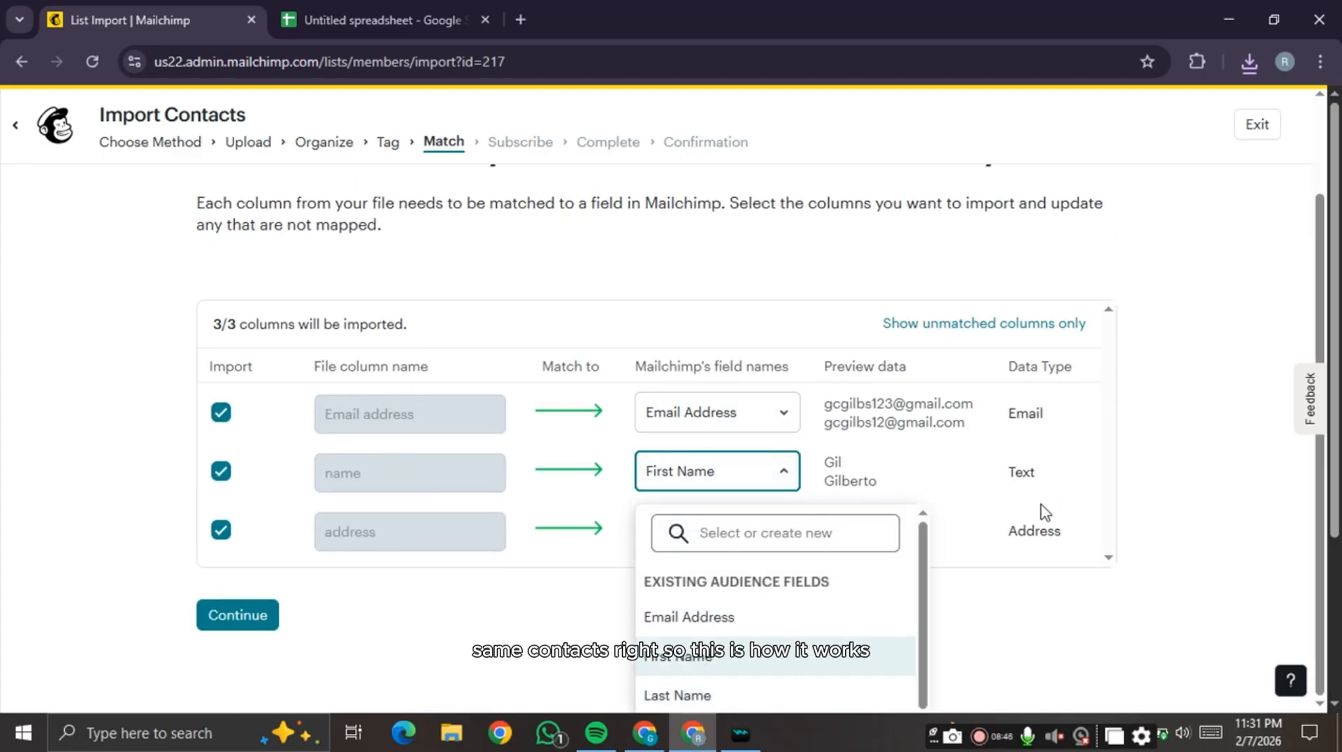
{"action": "left_click", "coordinate": [972, 607]}
{"action": "left_click", "coordinate": [266, 618]}
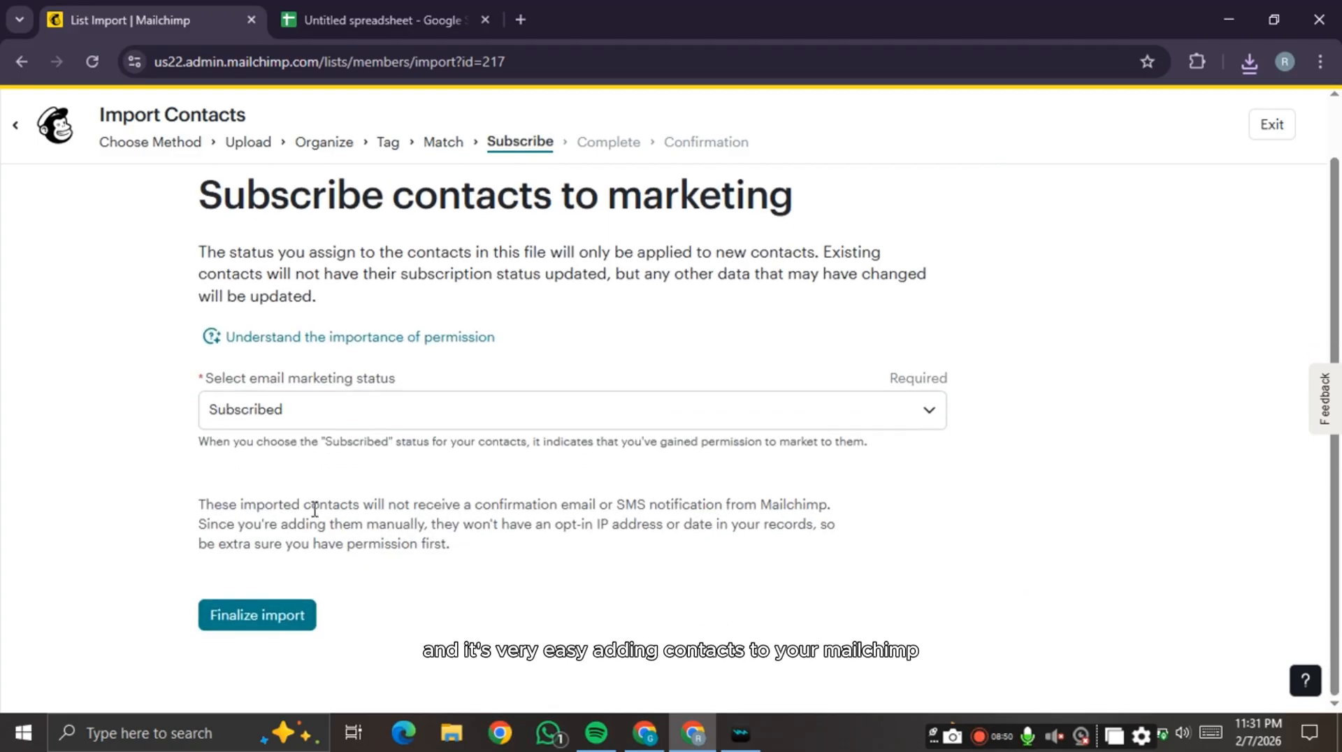
{"action": "left_click", "coordinate": [264, 626]}
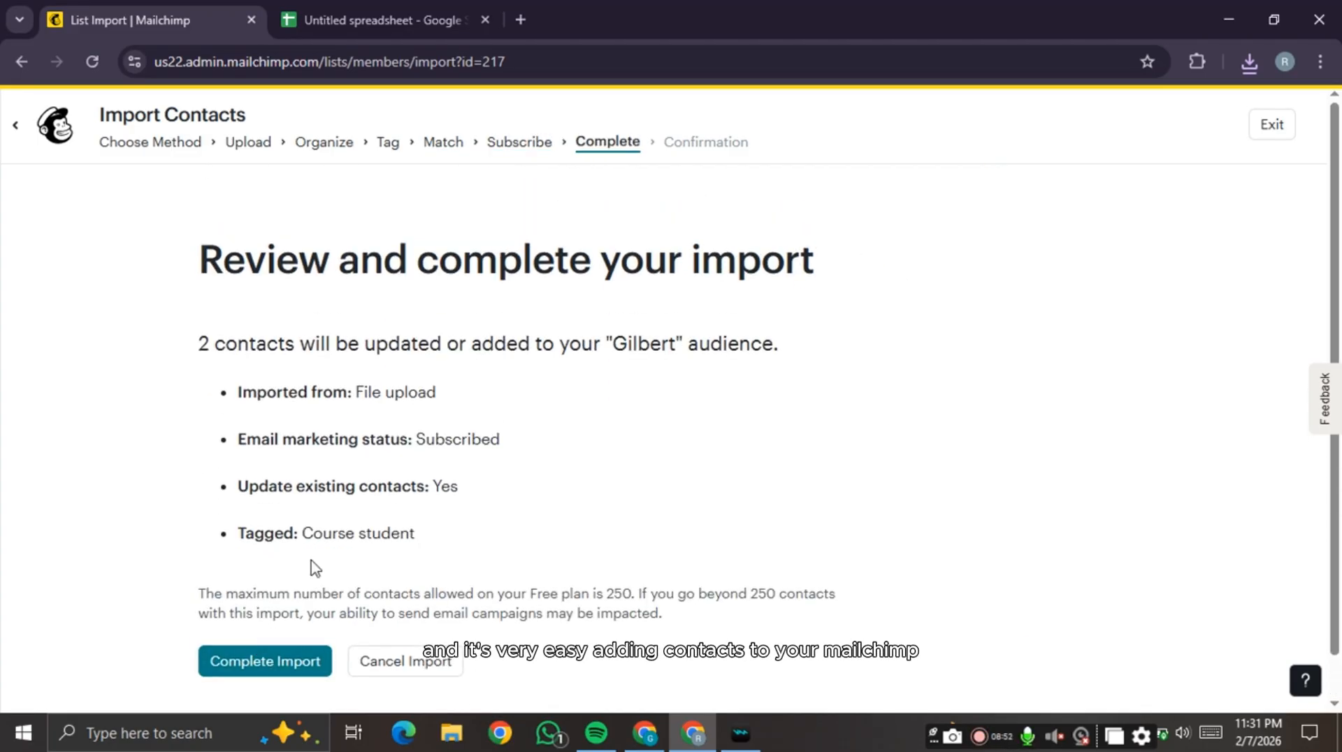
{"action": "left_click", "coordinate": [284, 616]}
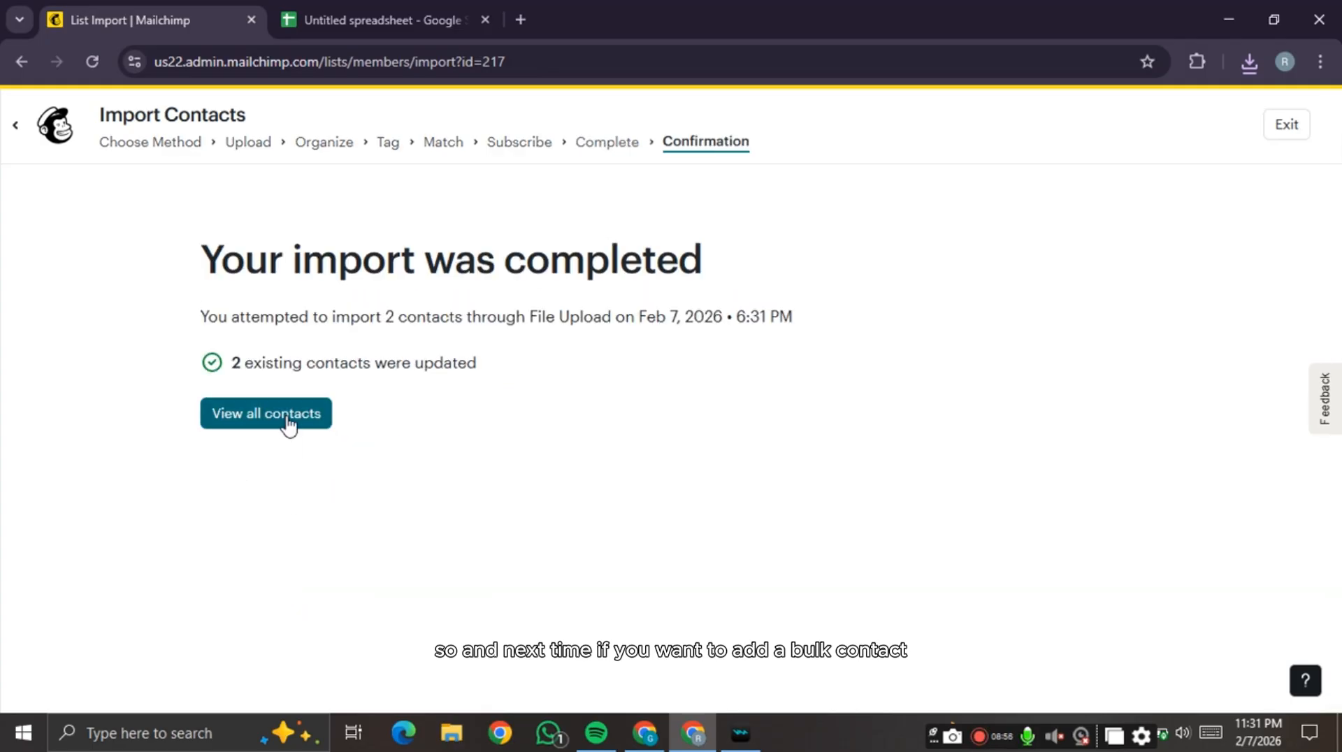
- Leave the filtered contacts for the audience's Tags page
{"action": "left_click", "coordinate": [288, 423]}
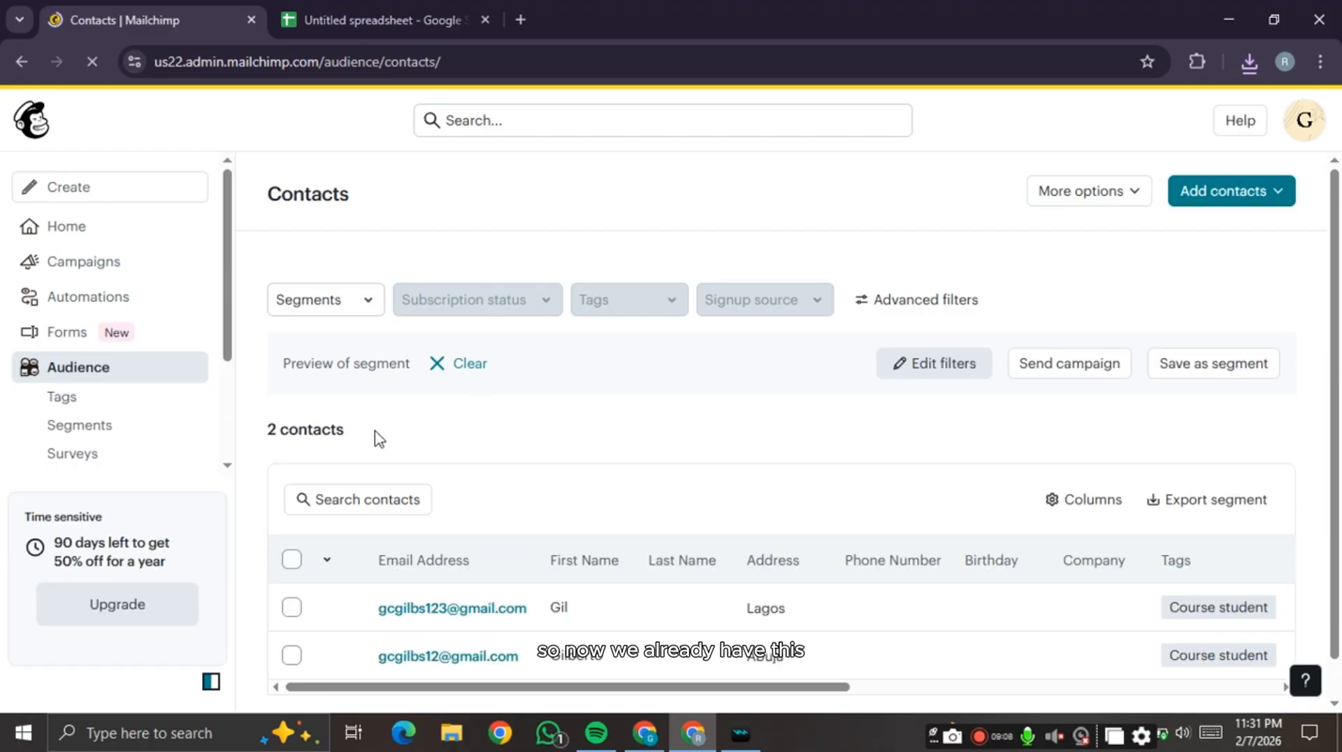
{"action": "left_click", "coordinate": [140, 411]}
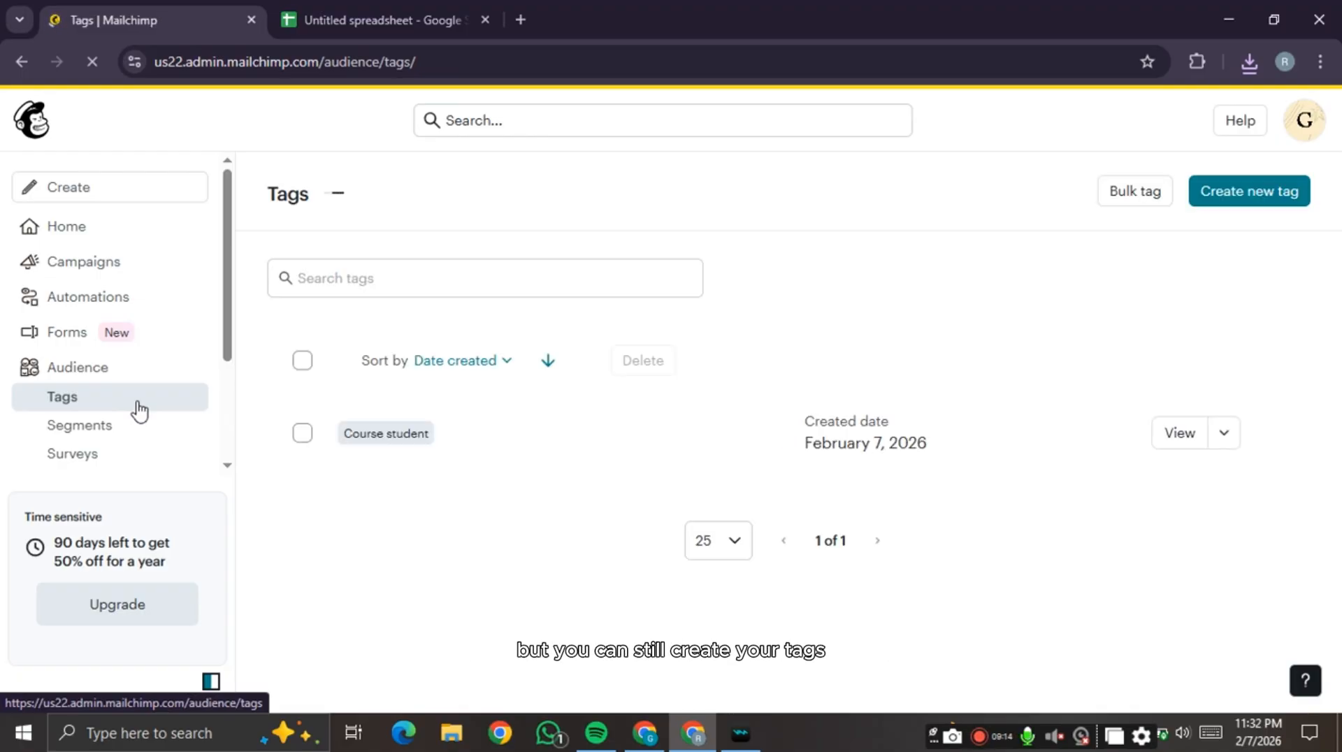
- Create a new tag named 'Course pro'
{"action": "left_click", "coordinate": [1235, 196]}
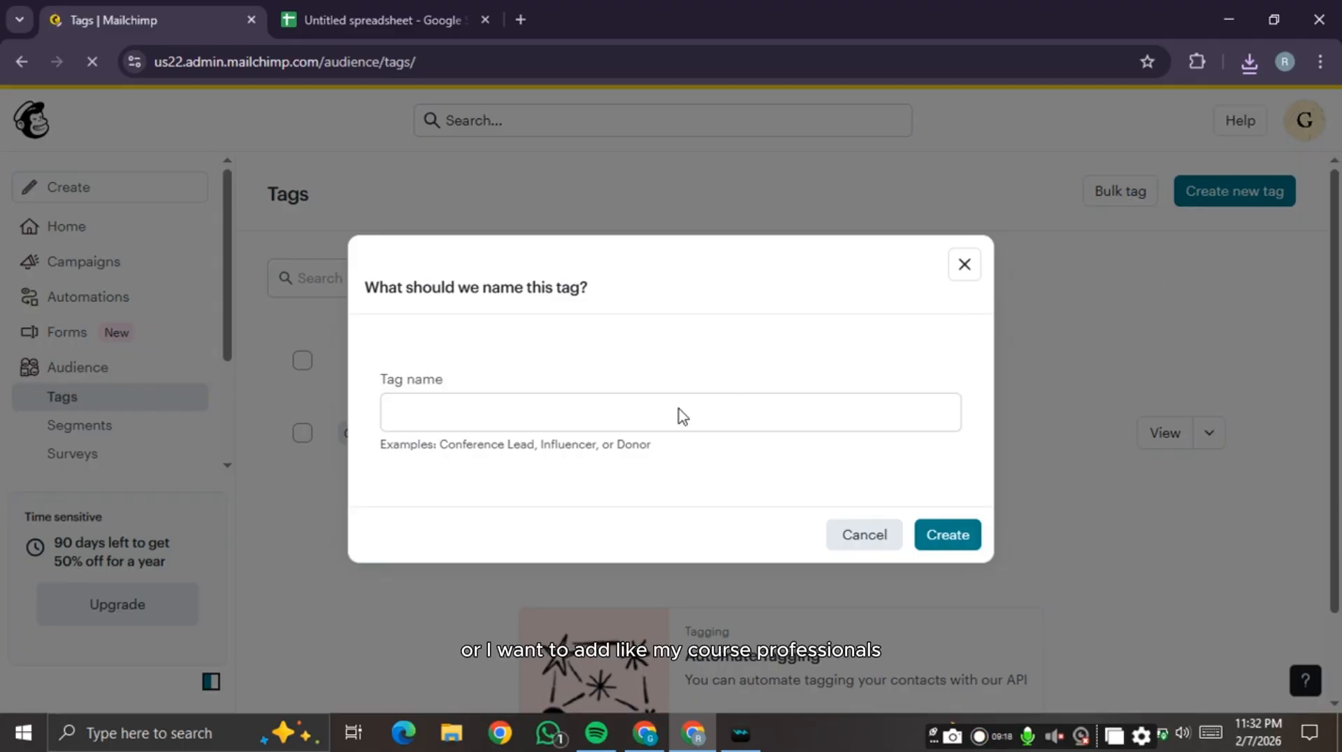
{"action": "left_click", "coordinate": [664, 418]}
{"action": "type", "text": "Co"}
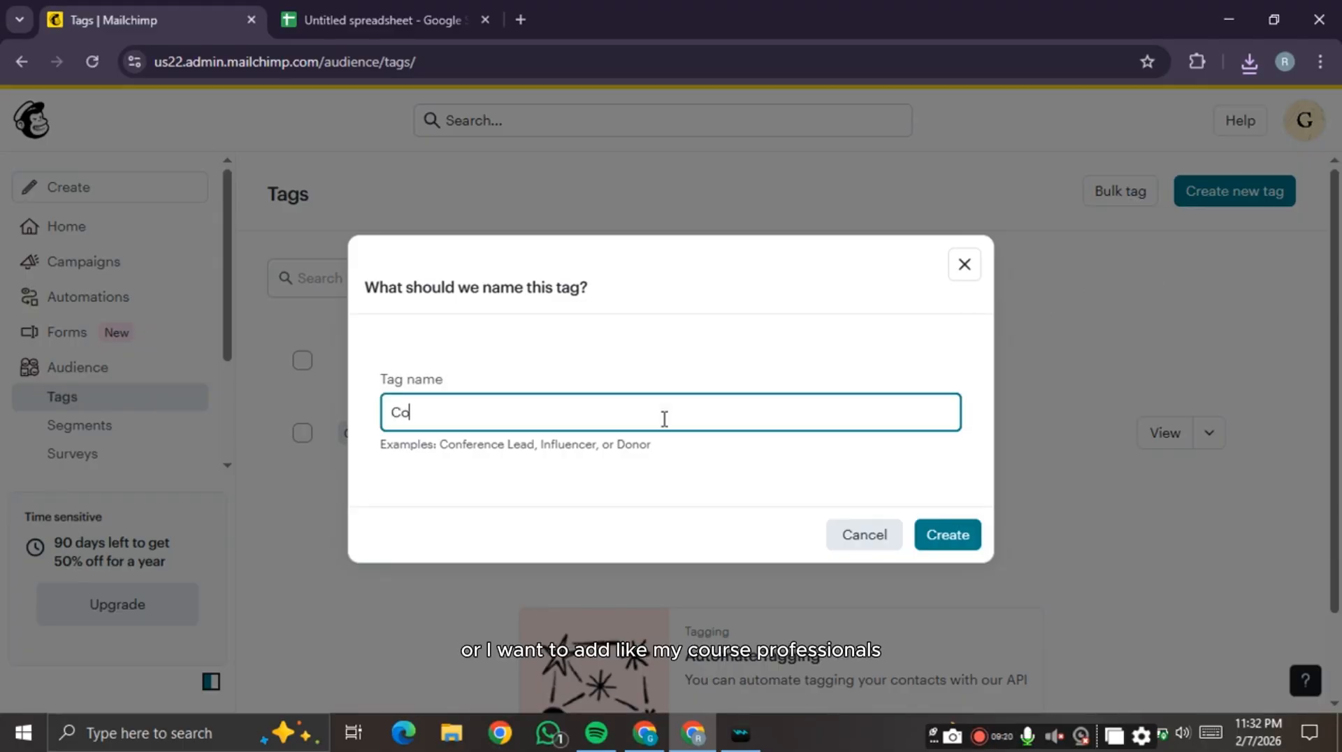
{"action": "type", "text": "urse pro"}
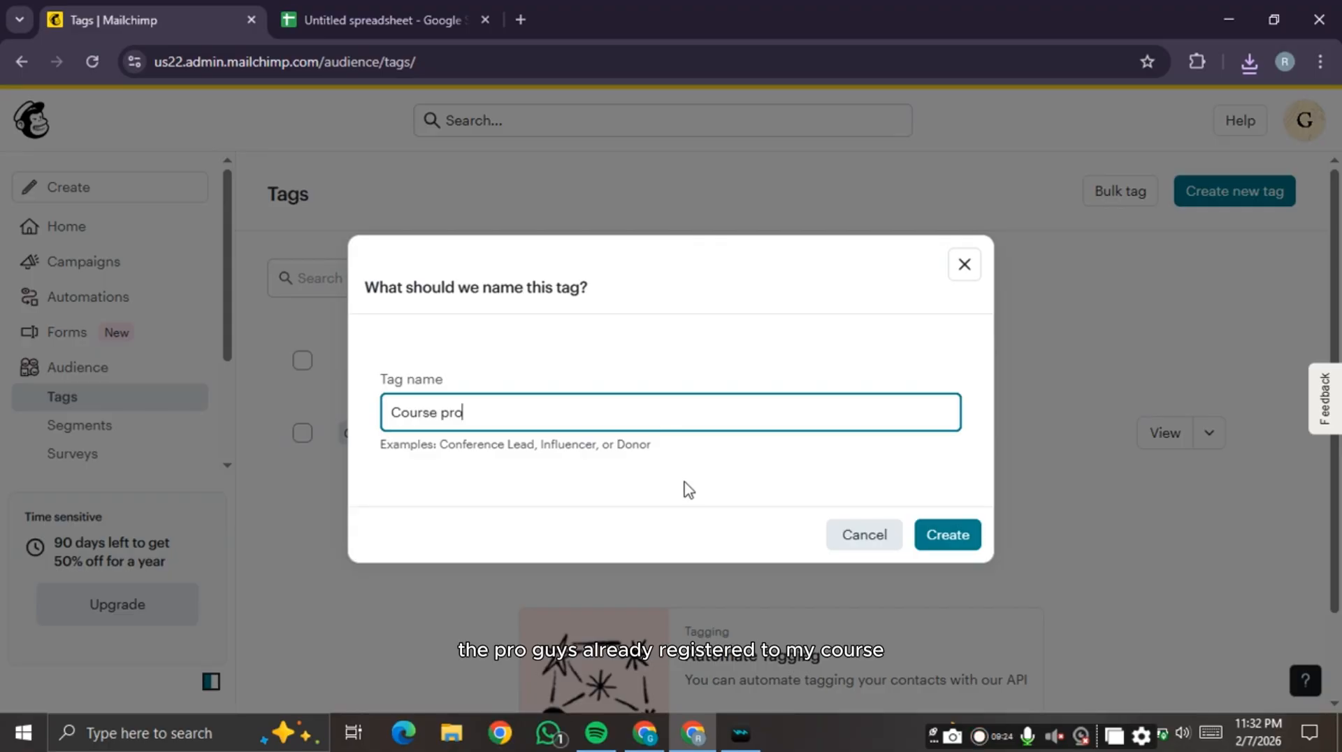
{"action": "left_click", "coordinate": [969, 539]}
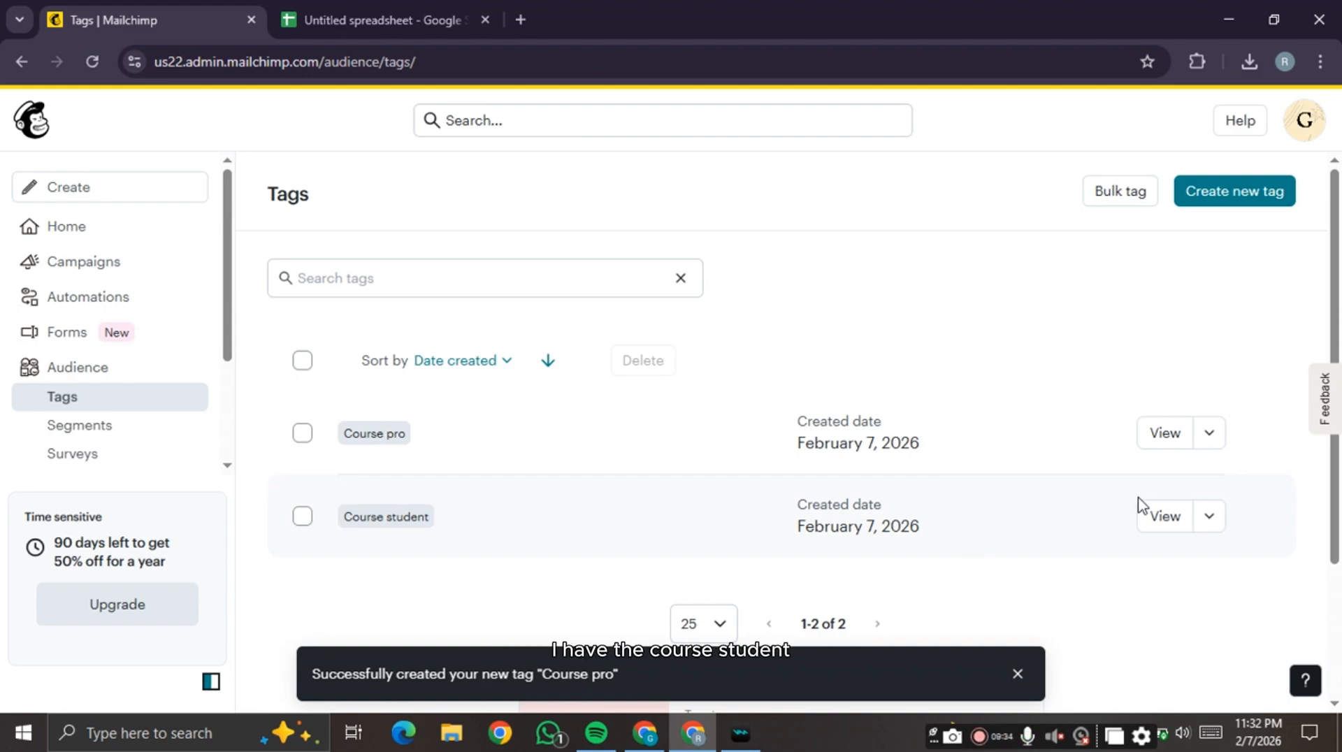
- Review the three contacts tagged Course student, then go to the Segments page
{"action": "left_click", "coordinate": [1170, 518]}
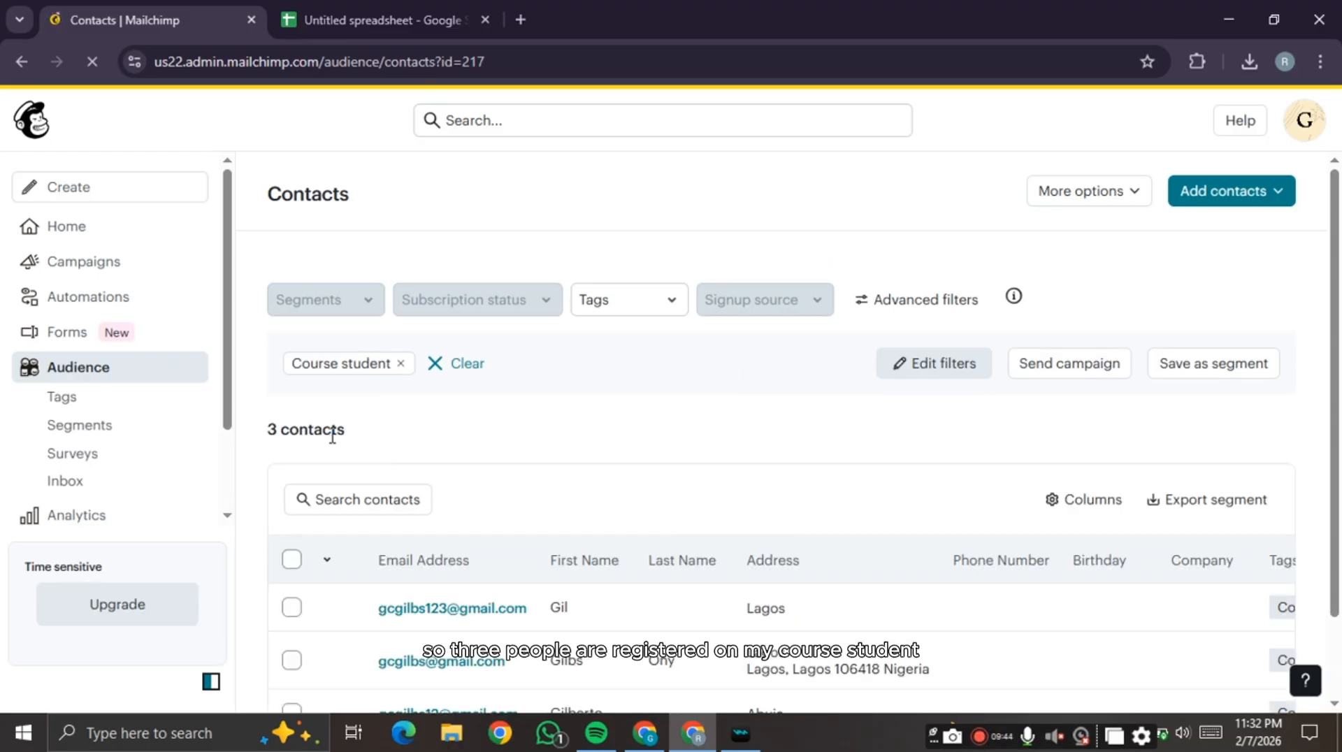
{"action": "scroll", "coordinate": [594, 552], "scroll_direction": "down", "scroll_amount": 1}
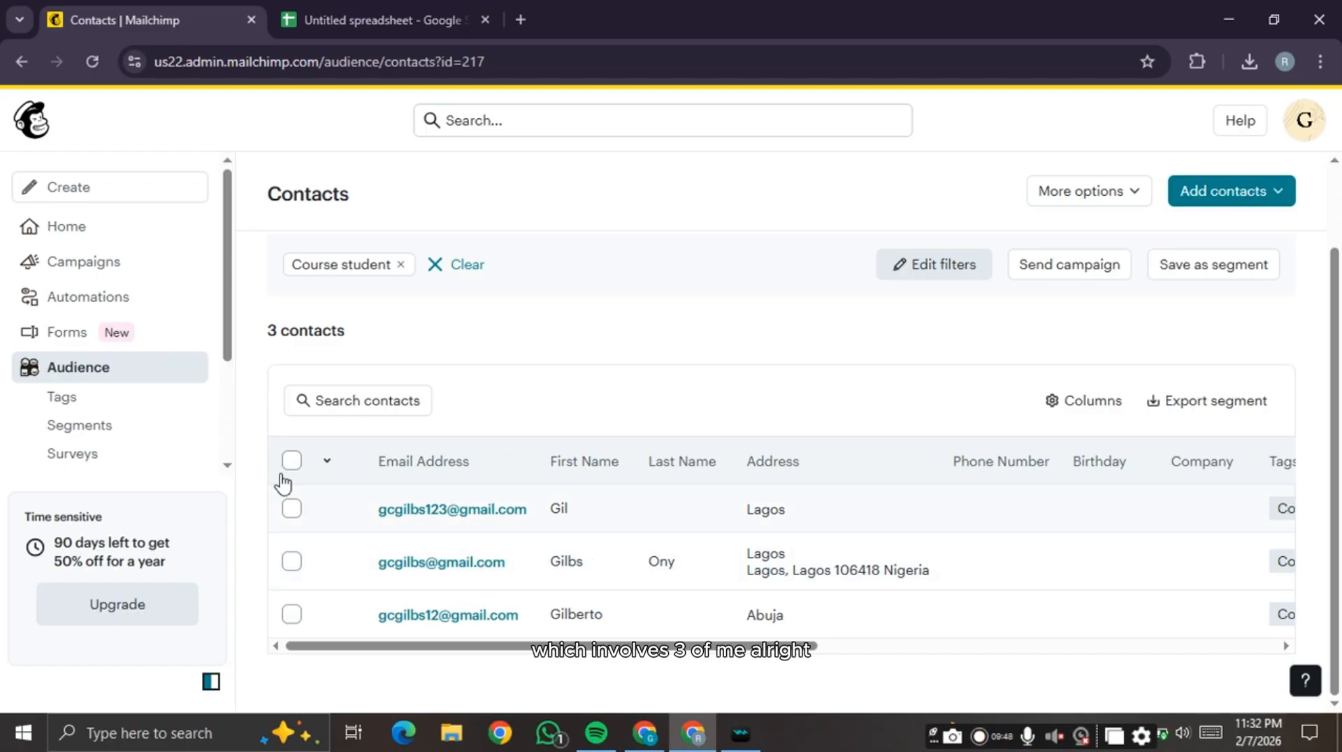
{"action": "left_click", "coordinate": [100, 426]}
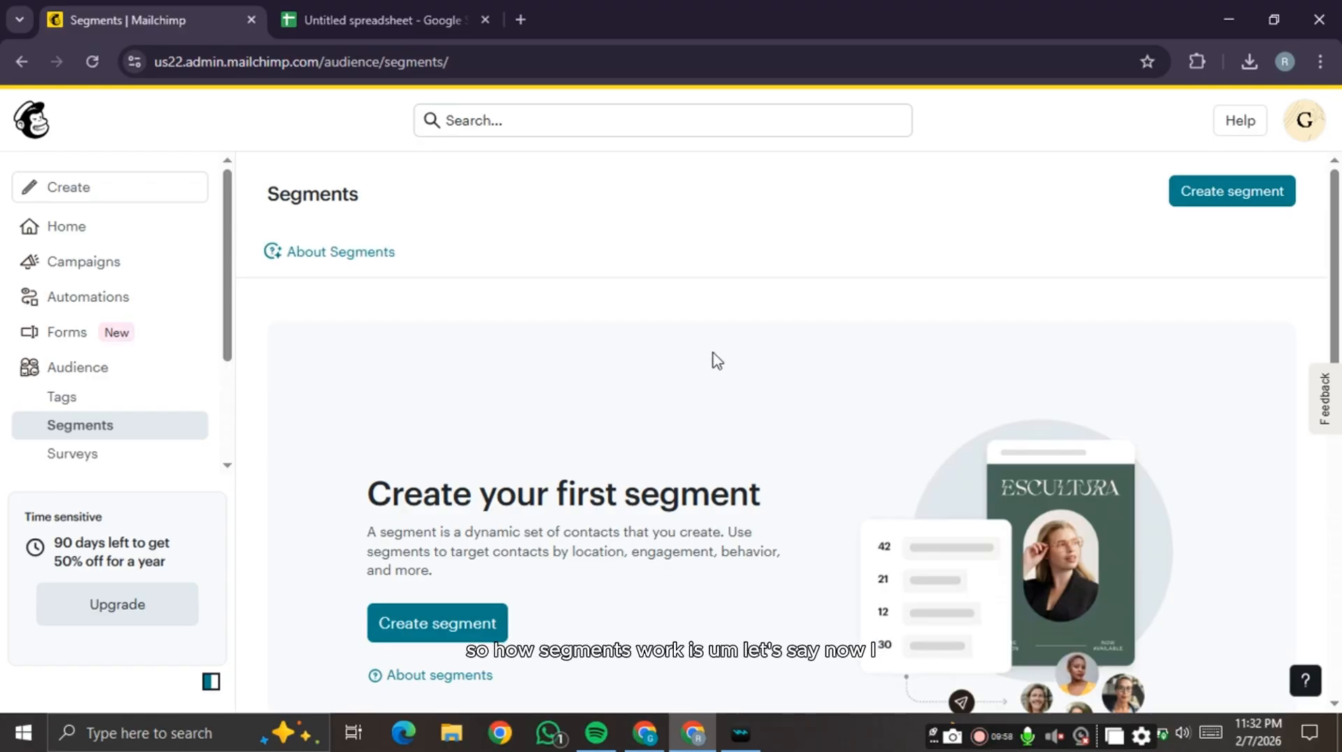
- Create a new segment filtering contacts tagged Course student, then add a second empty filter row
{"action": "scroll", "coordinate": [594, 406], "scroll_direction": "down", "scroll_amount": 2}
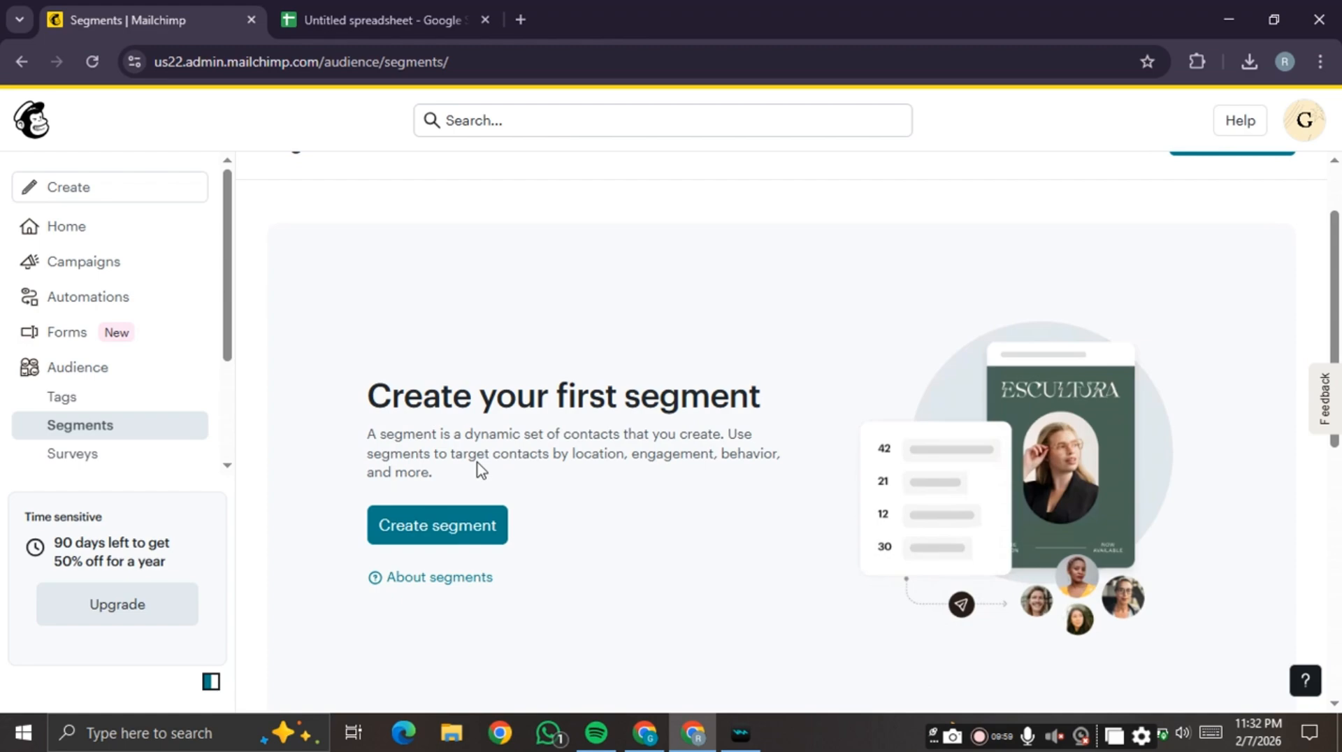
{"action": "left_click", "coordinate": [445, 536]}
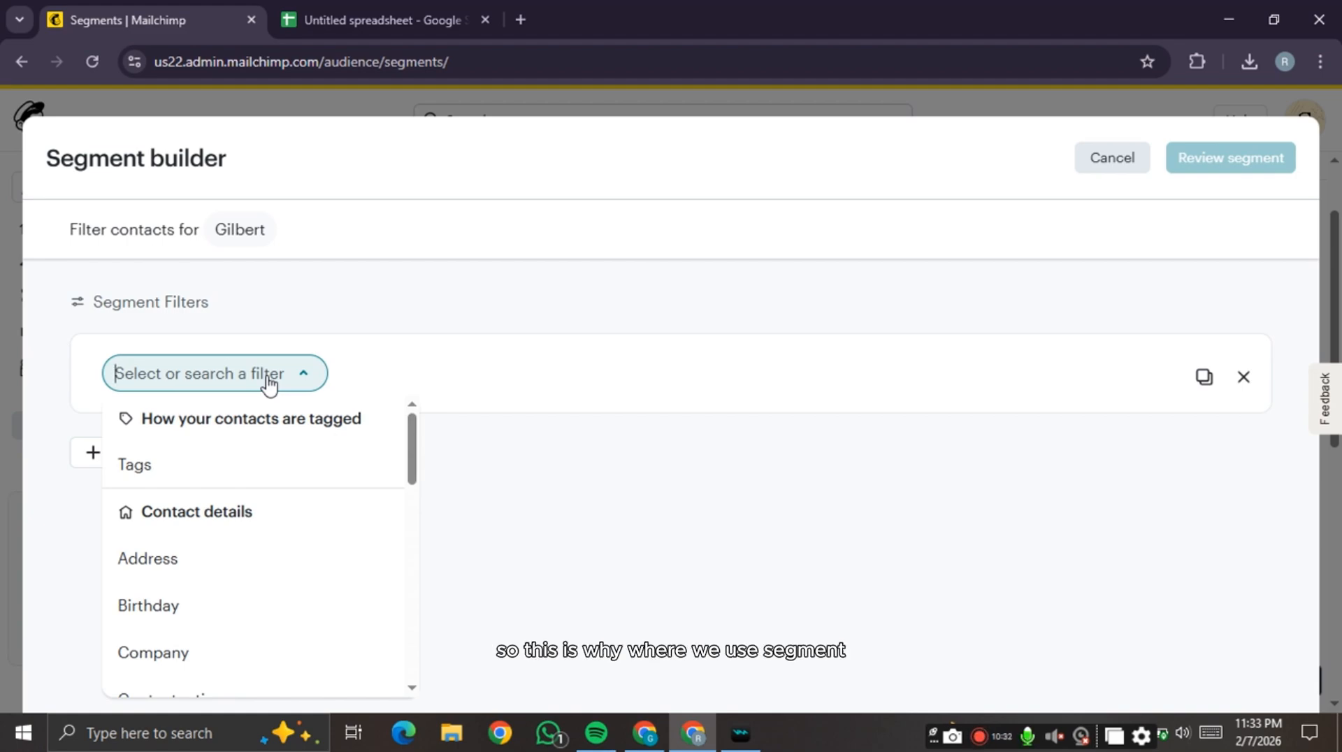
{"action": "left_click", "coordinate": [231, 467]}
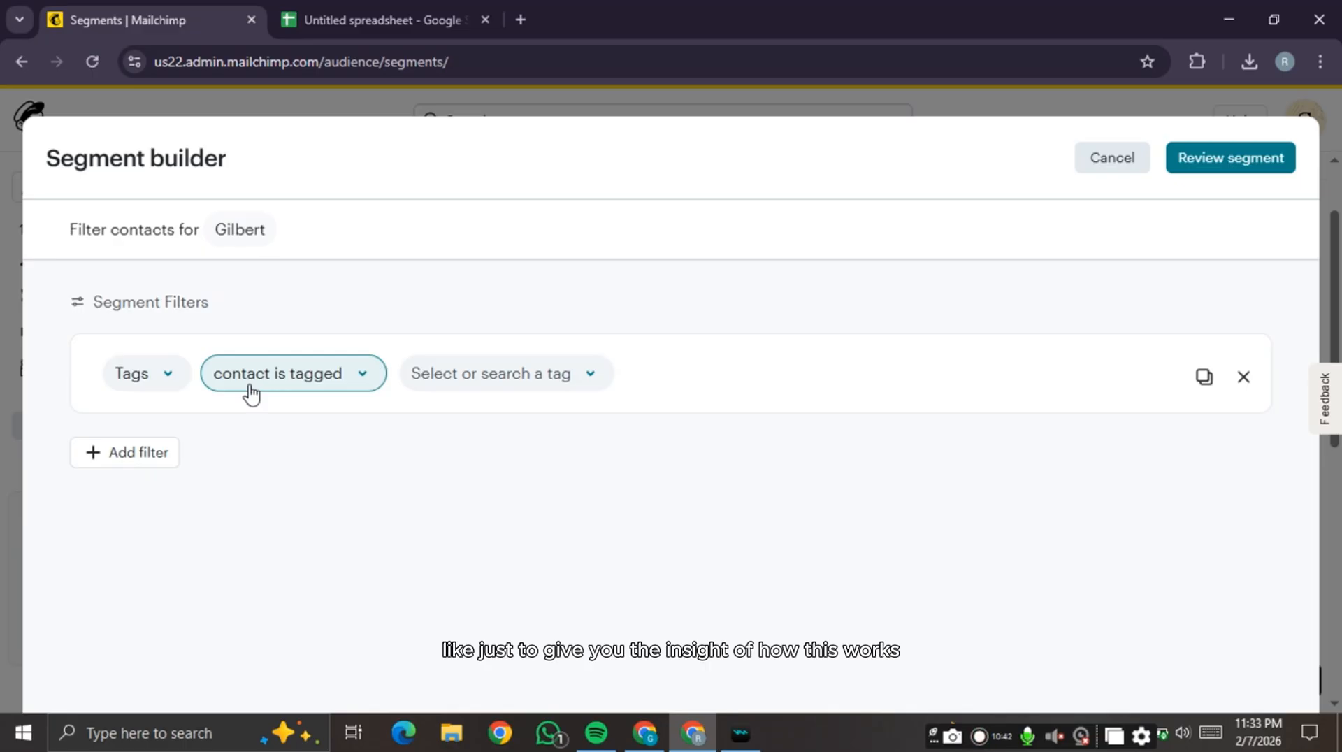
{"action": "left_click", "coordinate": [467, 376]}
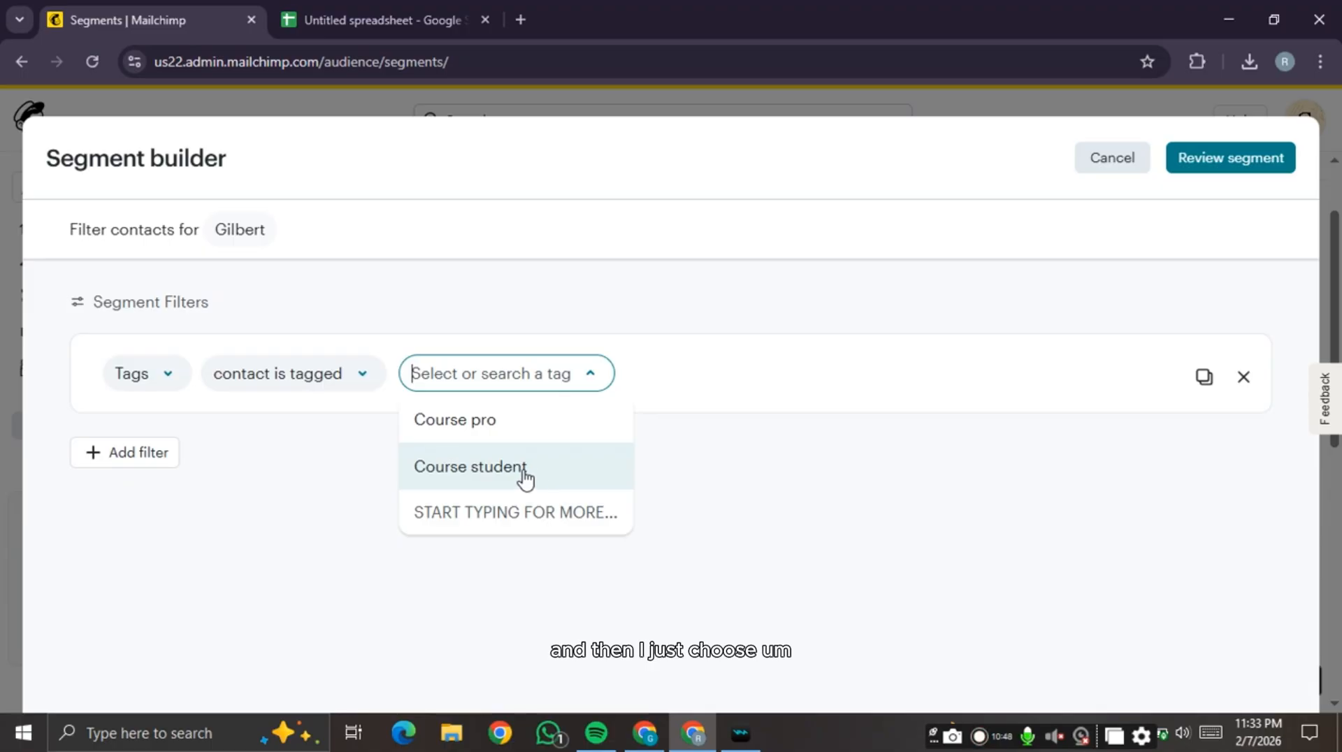
{"action": "left_click", "coordinate": [522, 475]}
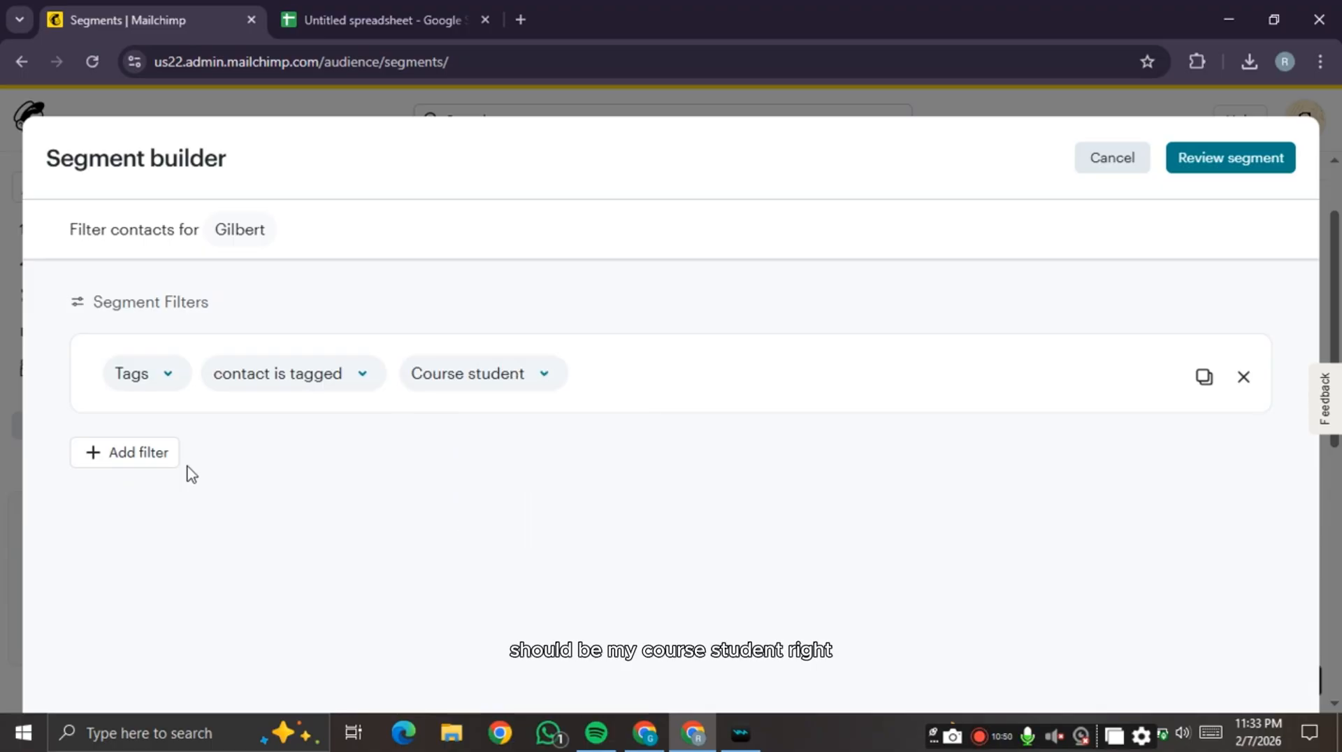
{"action": "left_click", "coordinate": [154, 454]}
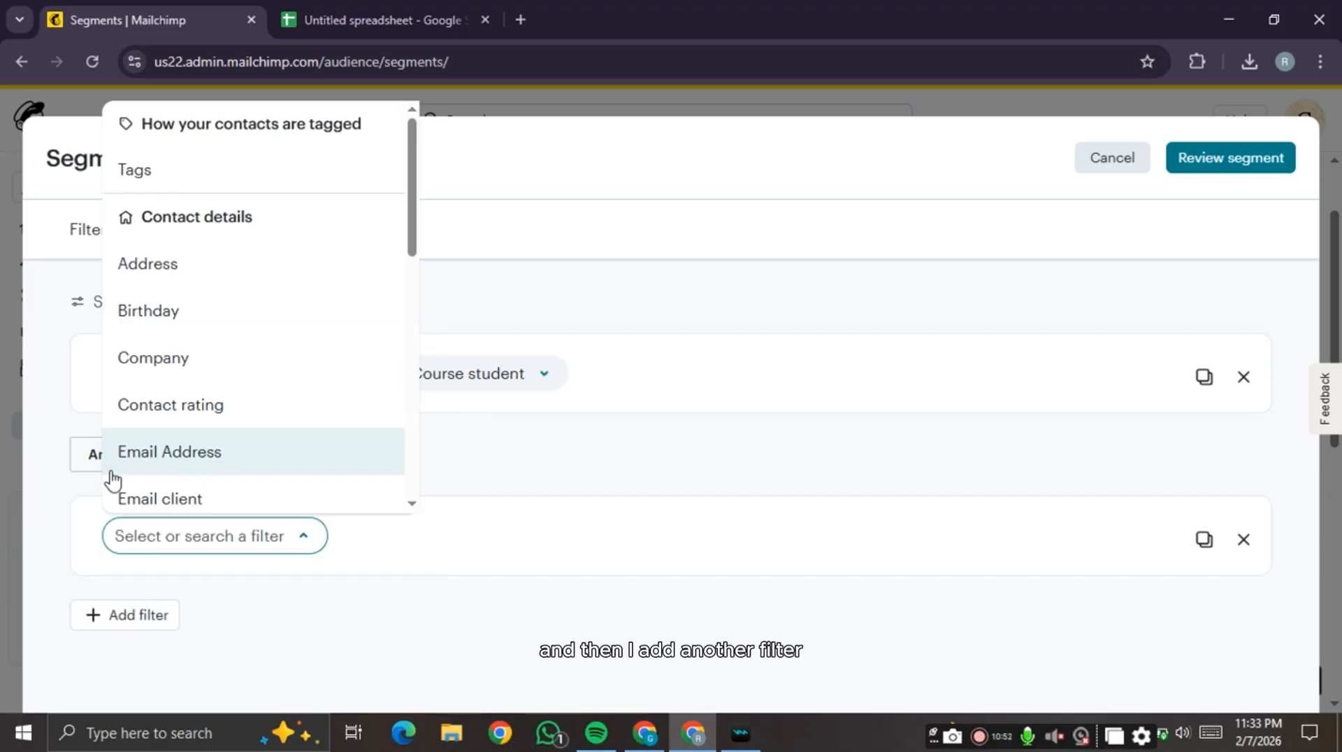
- Make the second filter 'And Address contains Lagos' and review the 2 matching contacts
{"action": "left_click", "coordinate": [83, 461]}
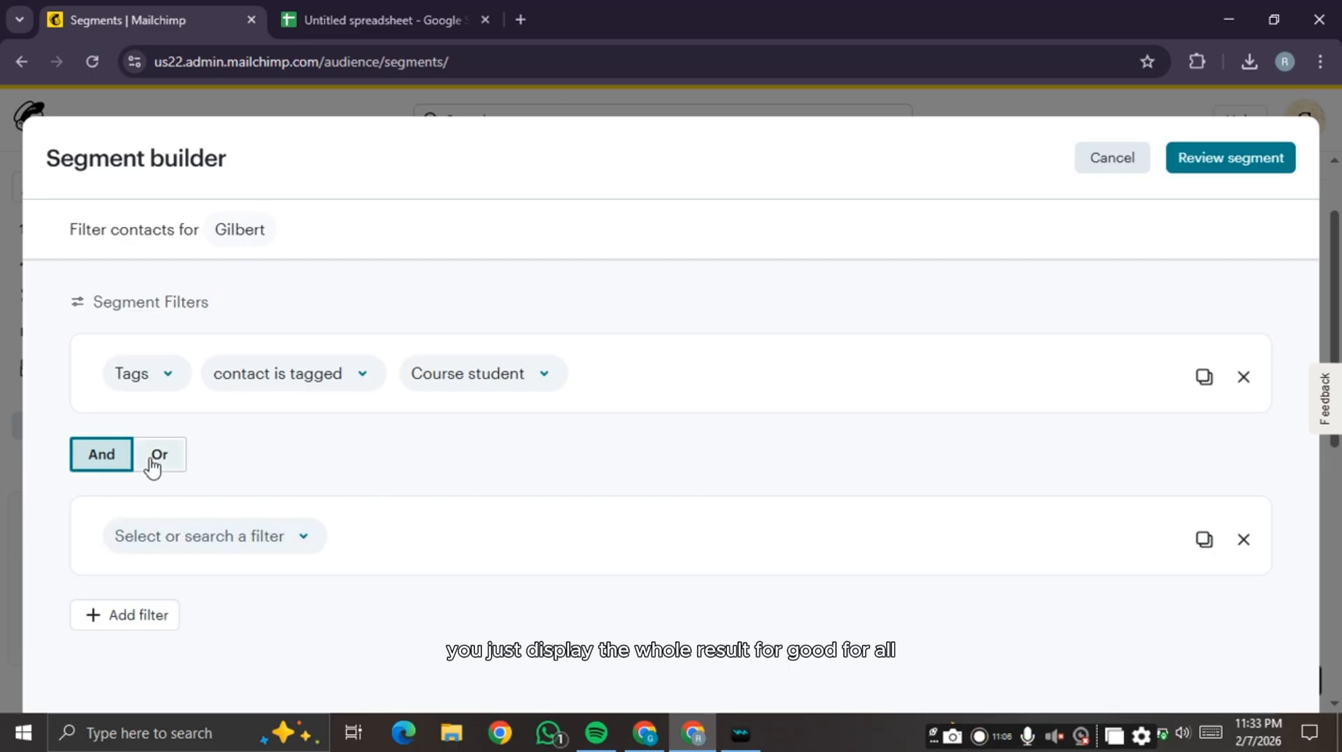
{"action": "left_click", "coordinate": [300, 552]}
{"action": "scroll", "coordinate": [222, 329], "scroll_direction": "down", "scroll_amount": 5}
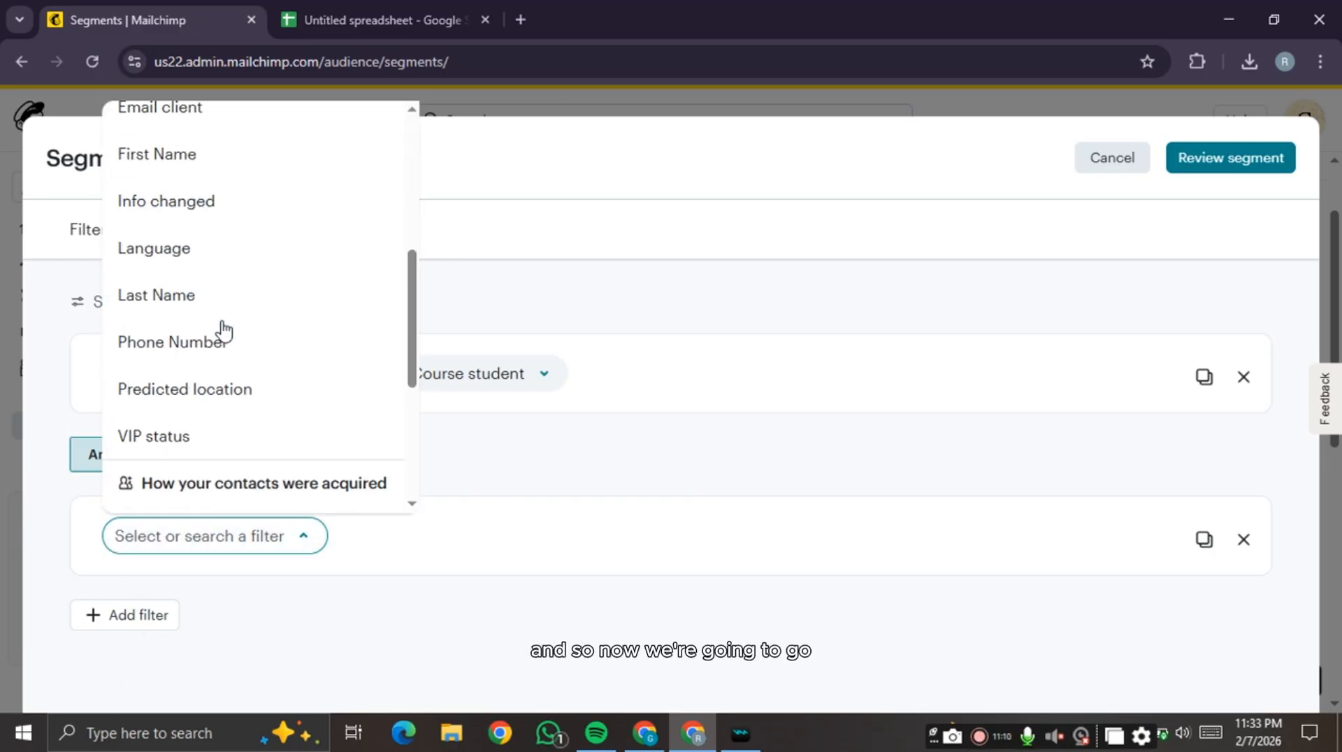
{"action": "scroll", "coordinate": [222, 329], "scroll_direction": "up", "scroll_amount": 1}
{"action": "scroll", "coordinate": [200, 200], "scroll_direction": "up", "scroll_amount": 1}
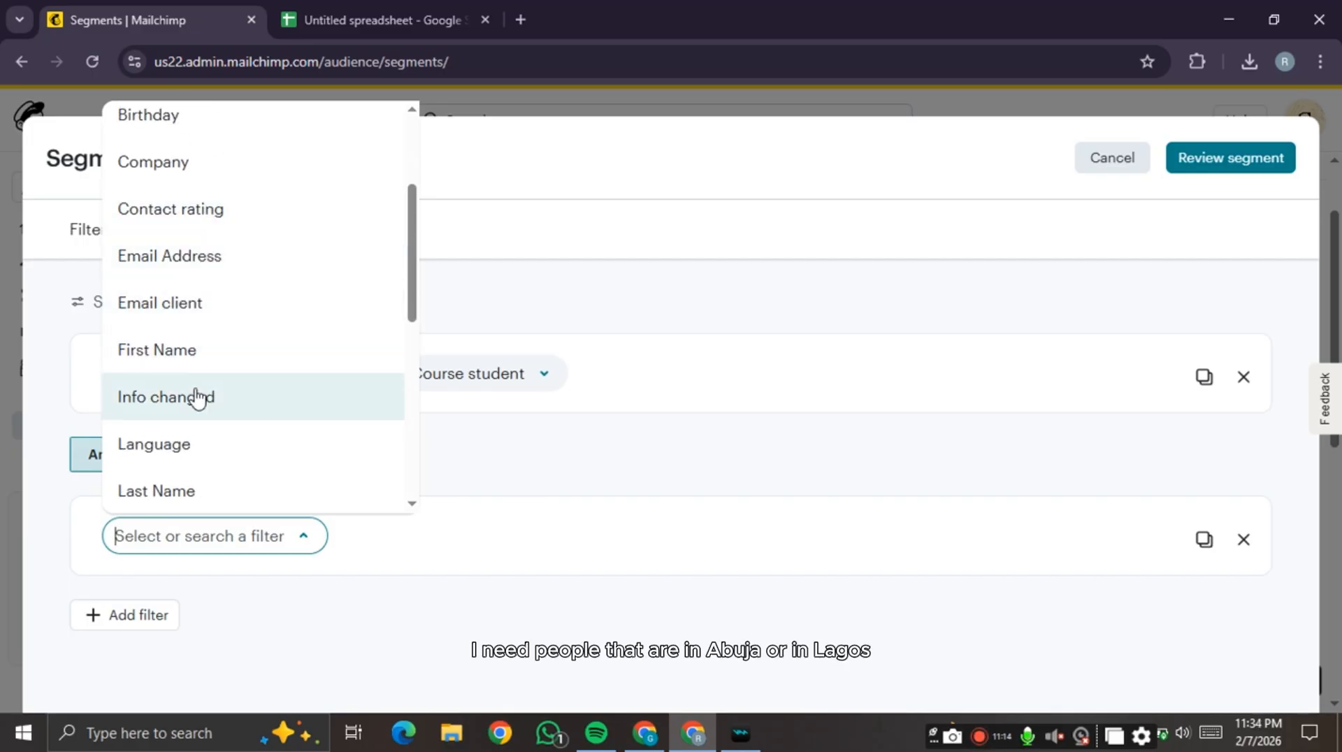
{"action": "scroll", "coordinate": [202, 350], "scroll_direction": "up", "scroll_amount": 2}
{"action": "left_click", "coordinate": [212, 266]}
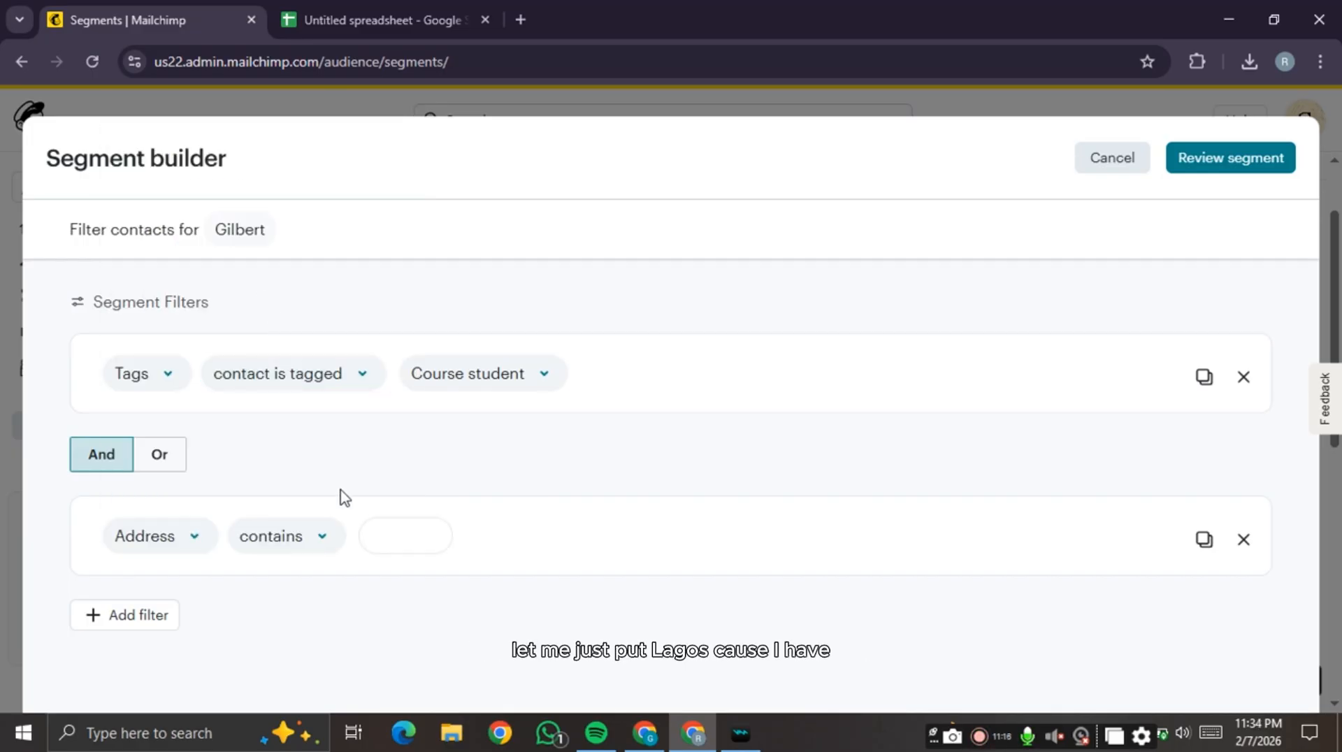
{"action": "left_click", "coordinate": [384, 549]}
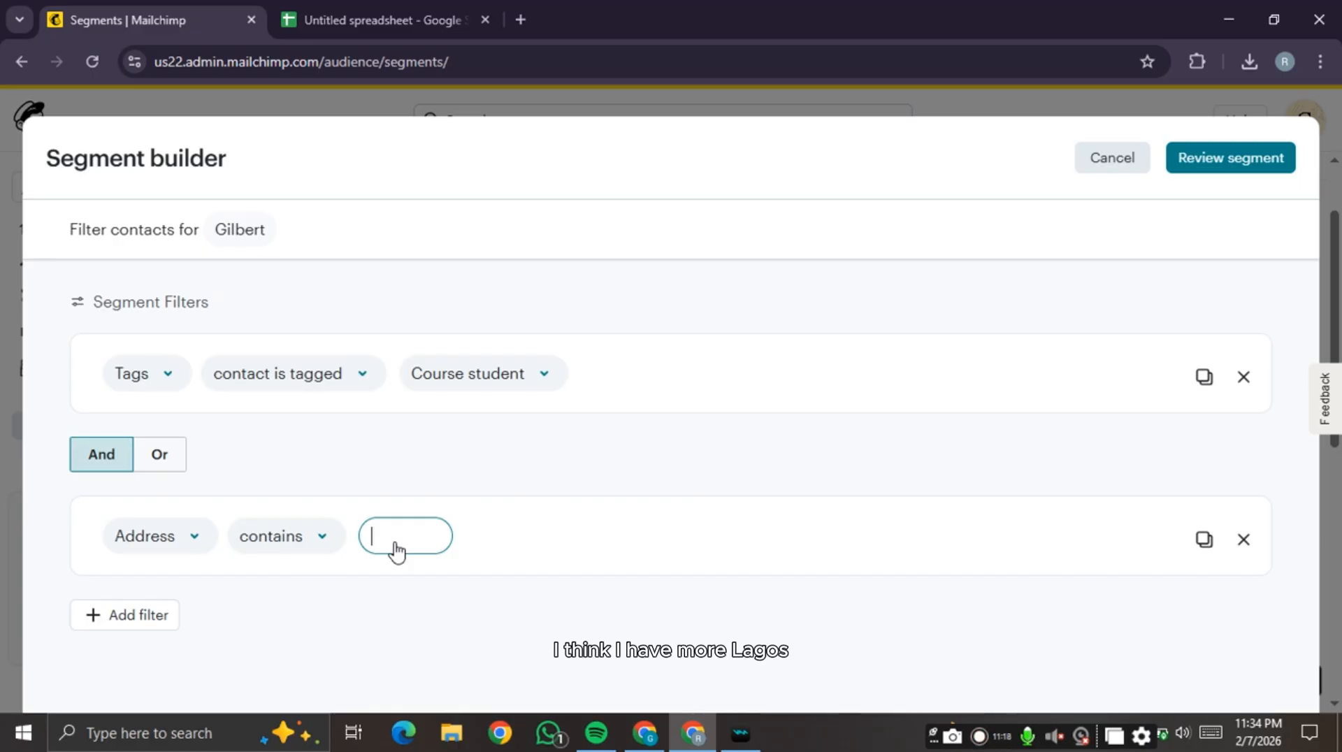
{"action": "type", "text": "Lagos"}
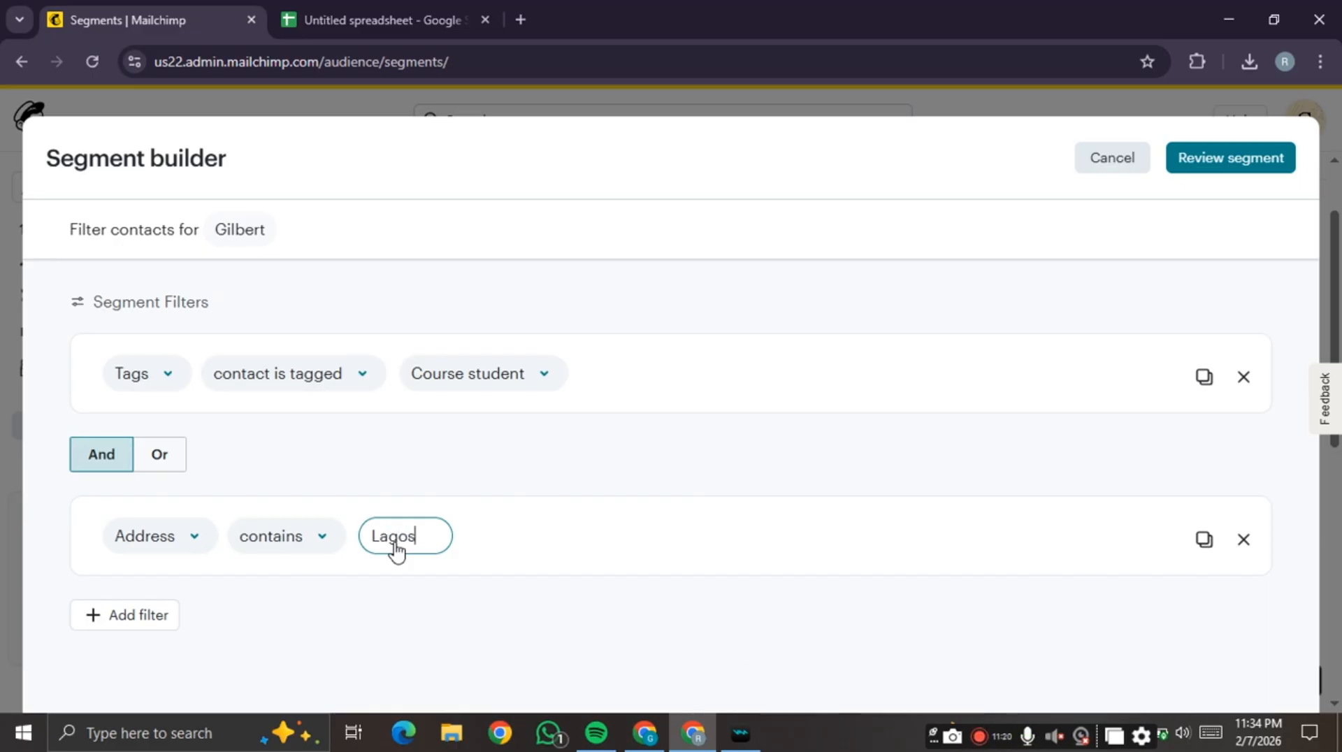
{"action": "left_click", "coordinate": [1244, 166]}
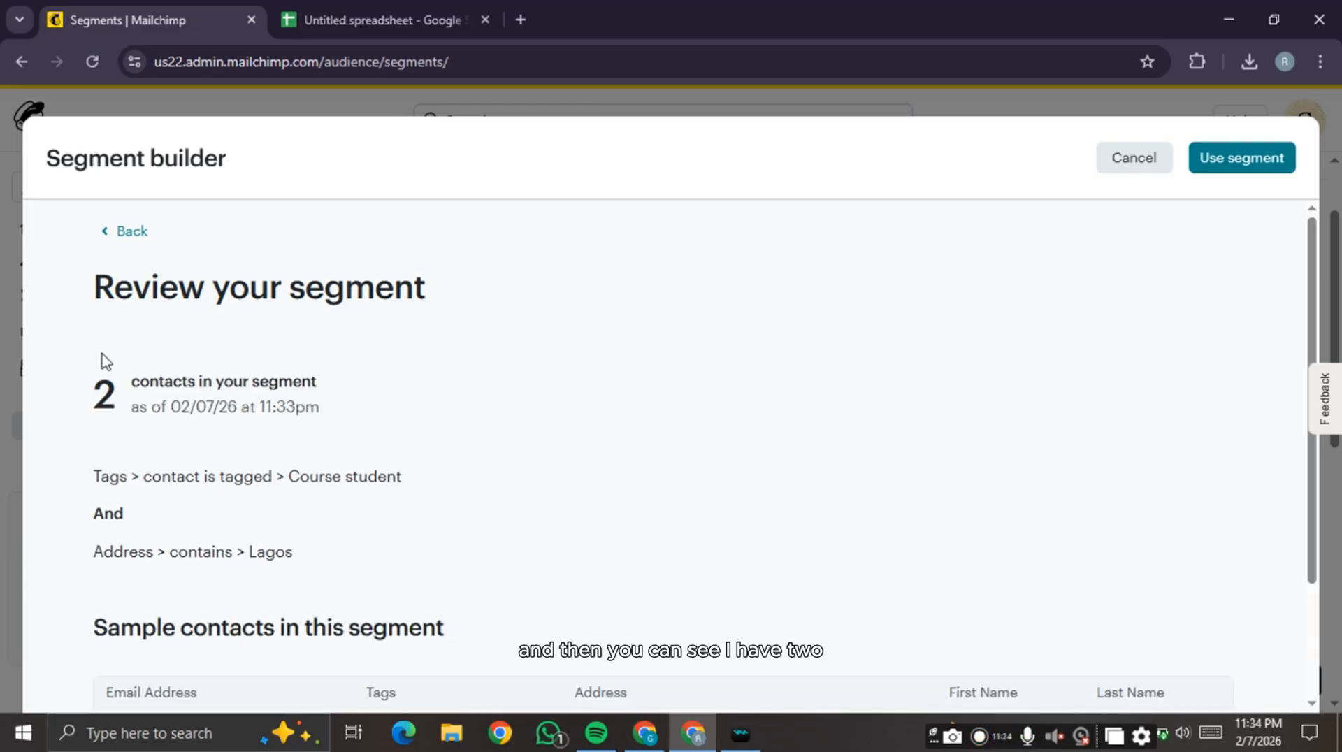
- Look over the sample contacts, then cancel the segment builder without saving it
{"action": "scroll", "coordinate": [527, 392], "scroll_direction": "down", "scroll_amount": 2}
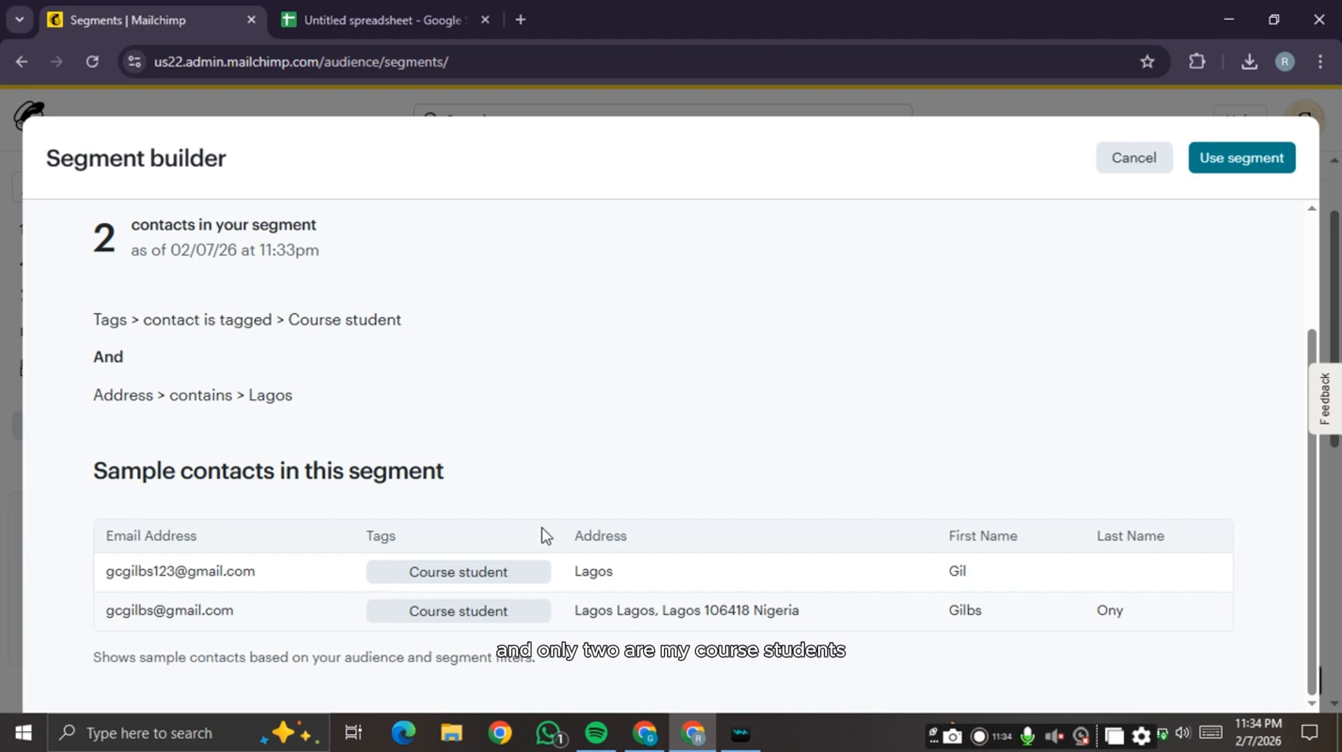
{"action": "scroll", "coordinate": [546, 535], "scroll_direction": "up", "scroll_amount": 2}
{"action": "scroll", "coordinate": [546, 535], "scroll_direction": "down", "scroll_amount": 2}
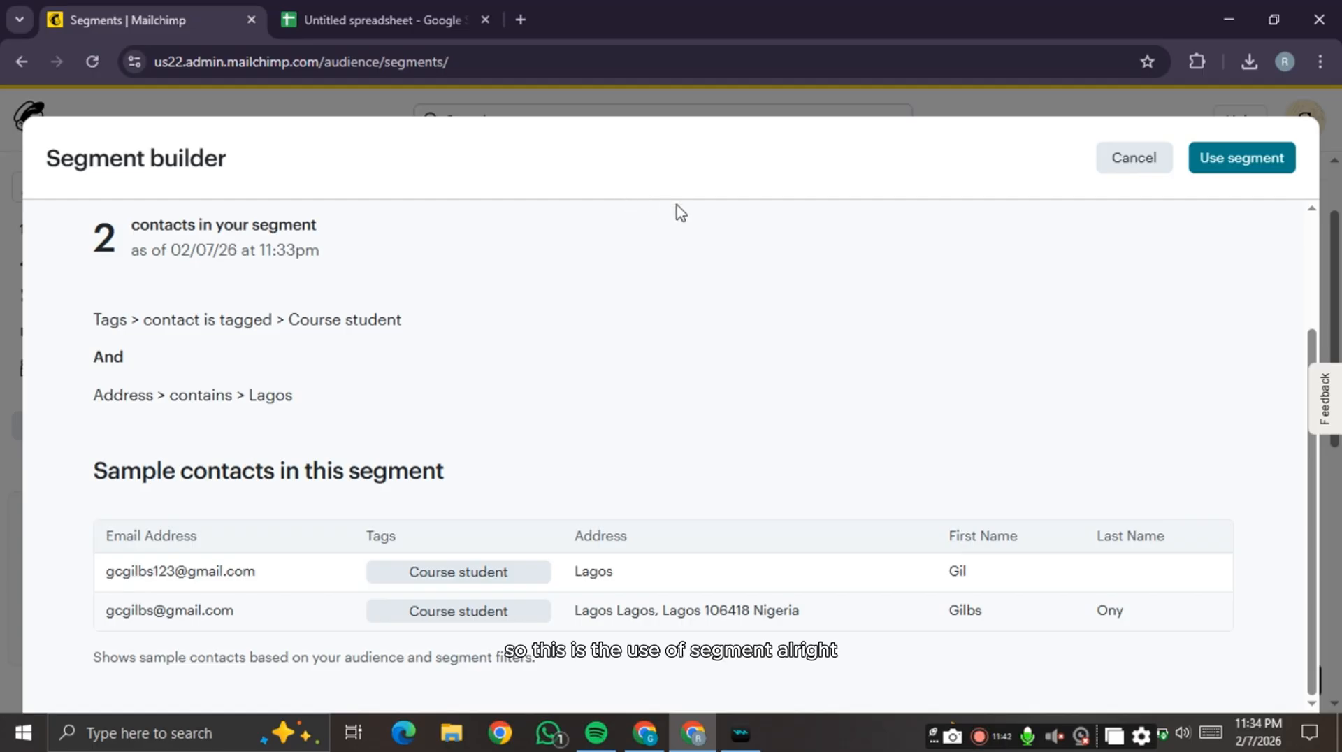
{"action": "left_click", "coordinate": [917, 106]}
{"action": "scroll", "coordinate": [524, 419], "scroll_direction": "down", "scroll_amount": 1}
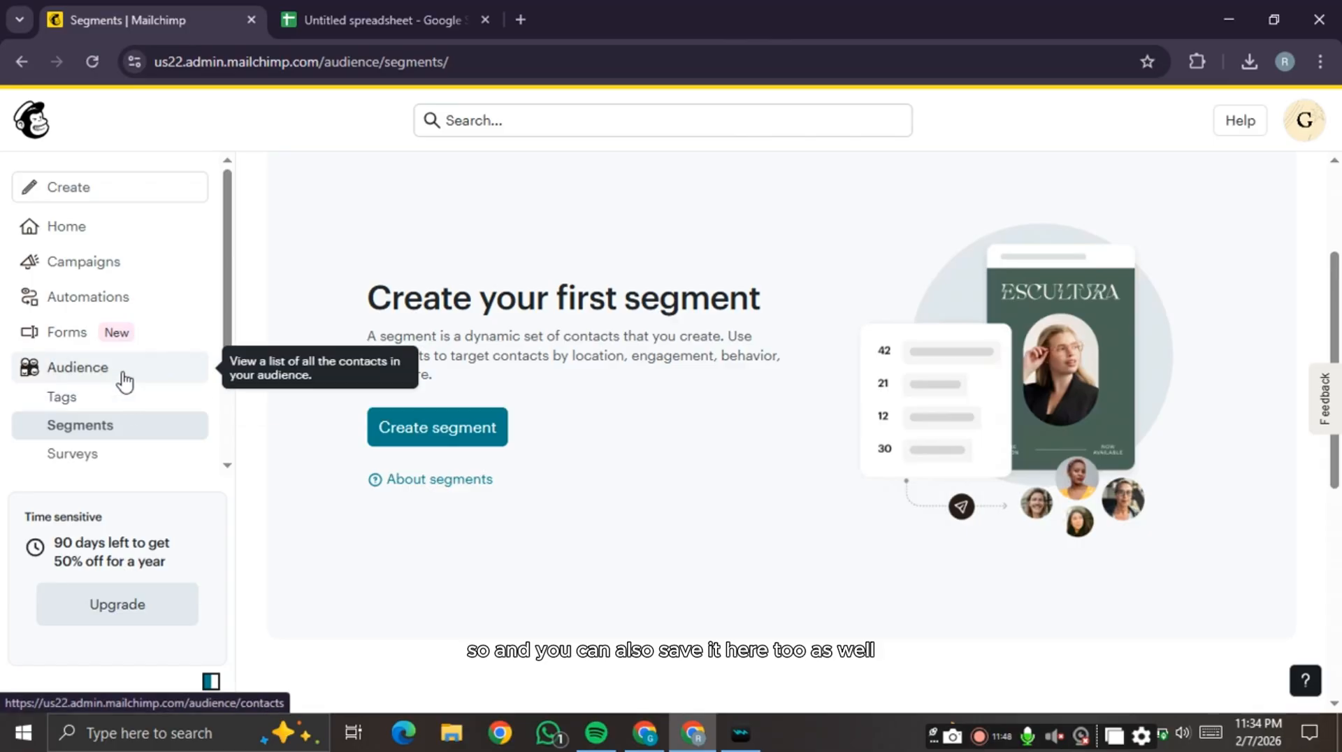
{"action": "scroll", "coordinate": [124, 381], "scroll_direction": "down", "scroll_amount": 1}
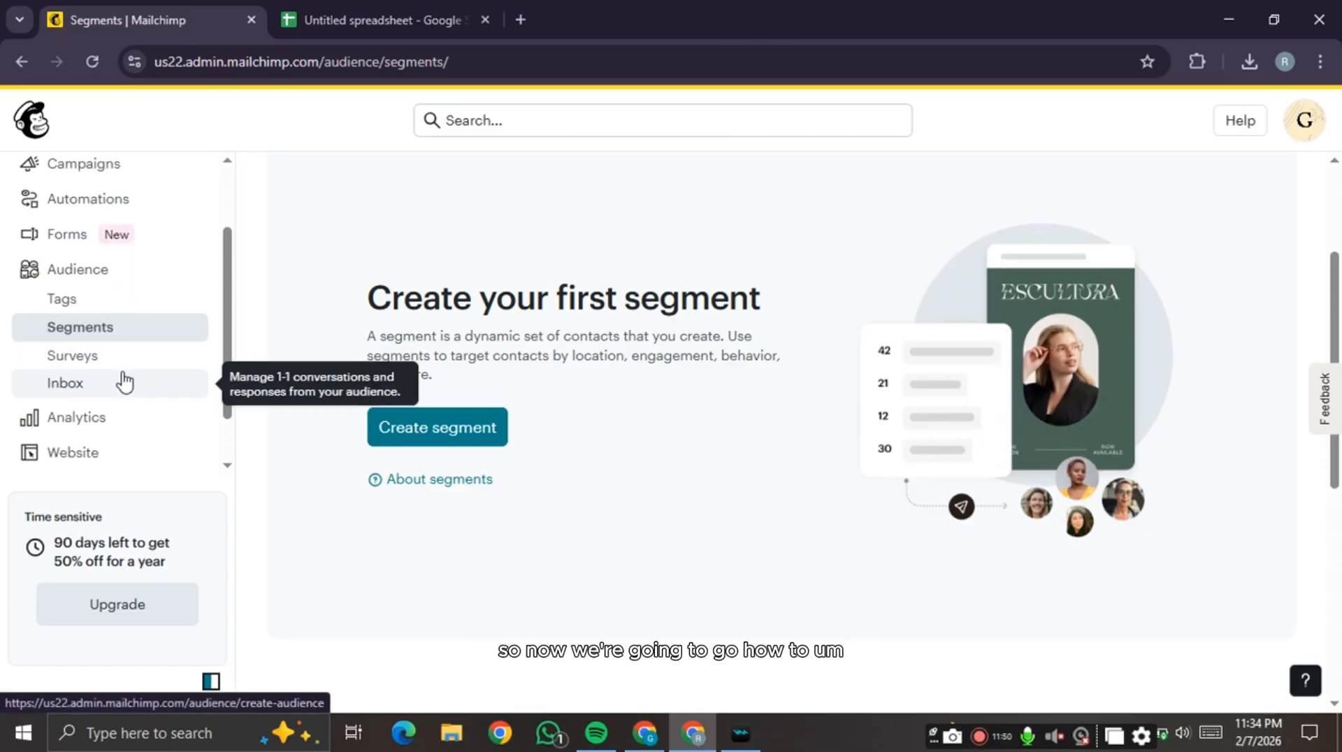
{"action": "scroll", "coordinate": [122, 381], "scroll_direction": "up", "scroll_amount": 1}
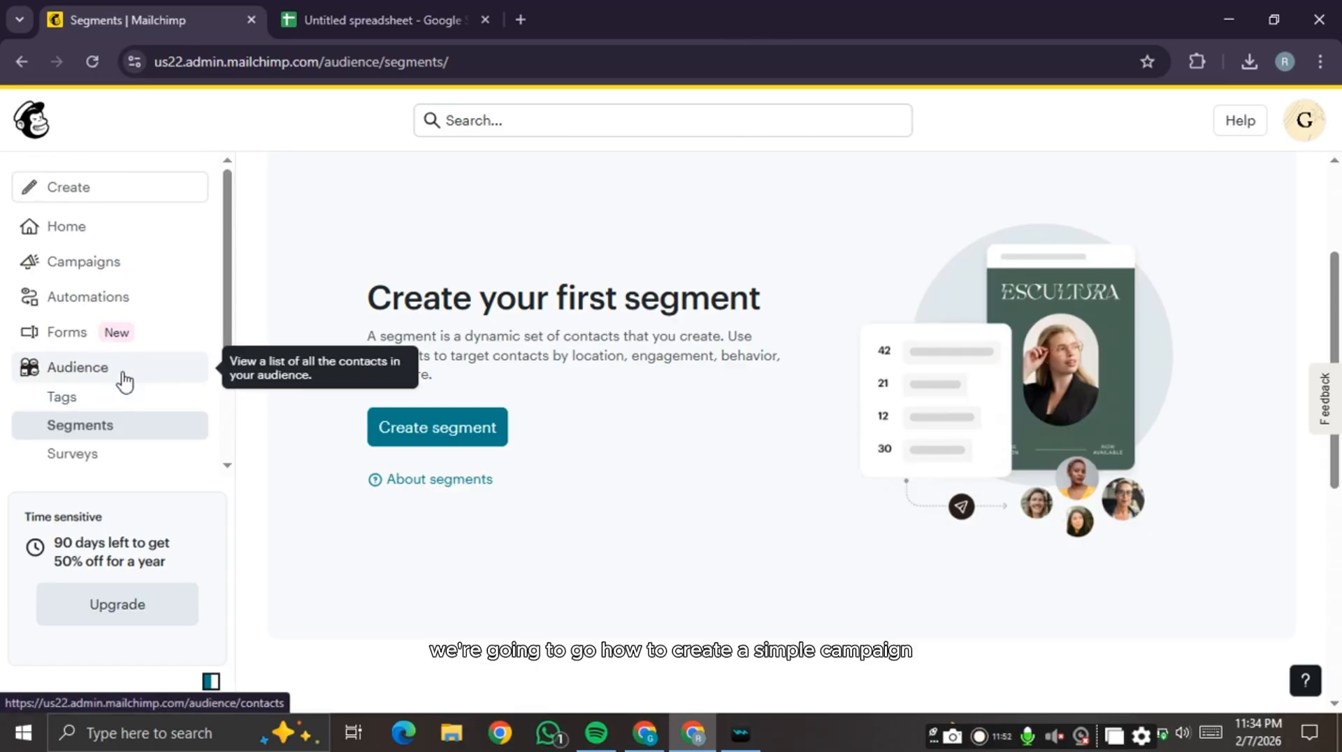
- From the Campaigns list, start a new regular email campaign
{"action": "left_click", "coordinate": [144, 263]}
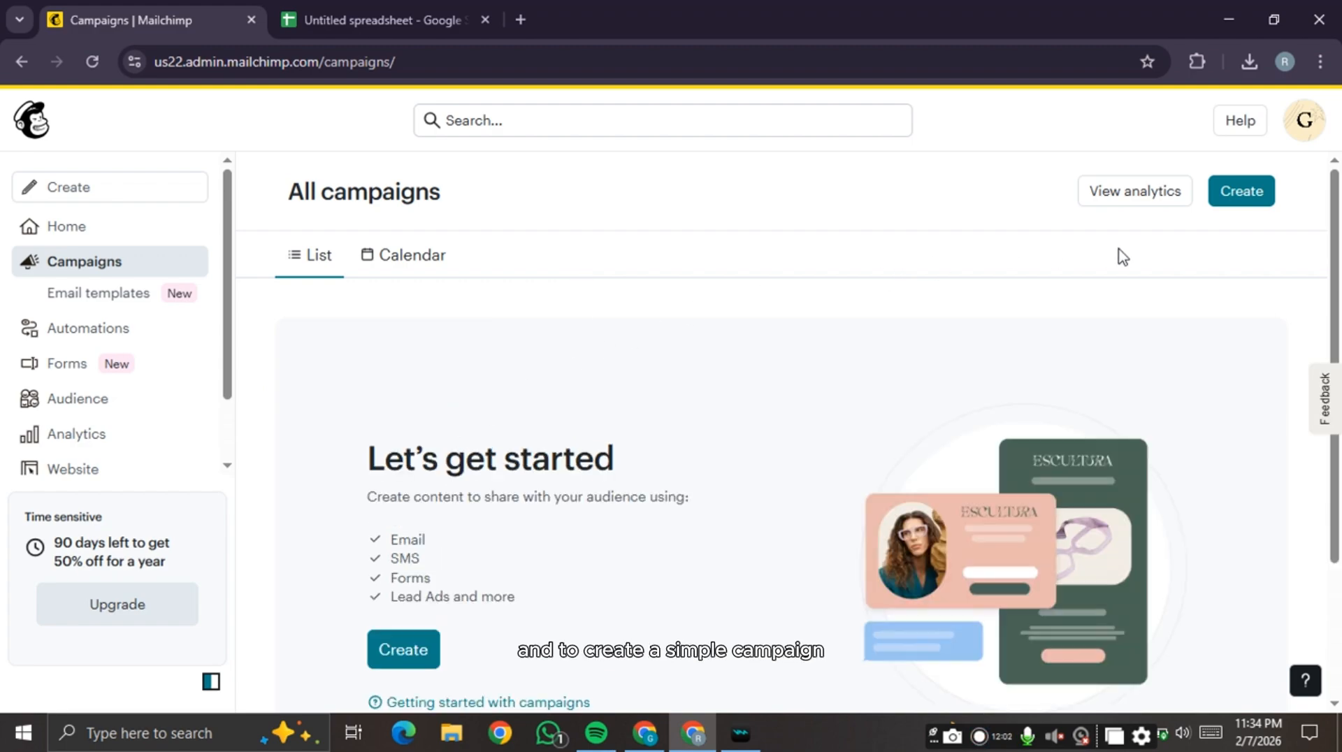
{"action": "left_click", "coordinate": [1259, 197]}
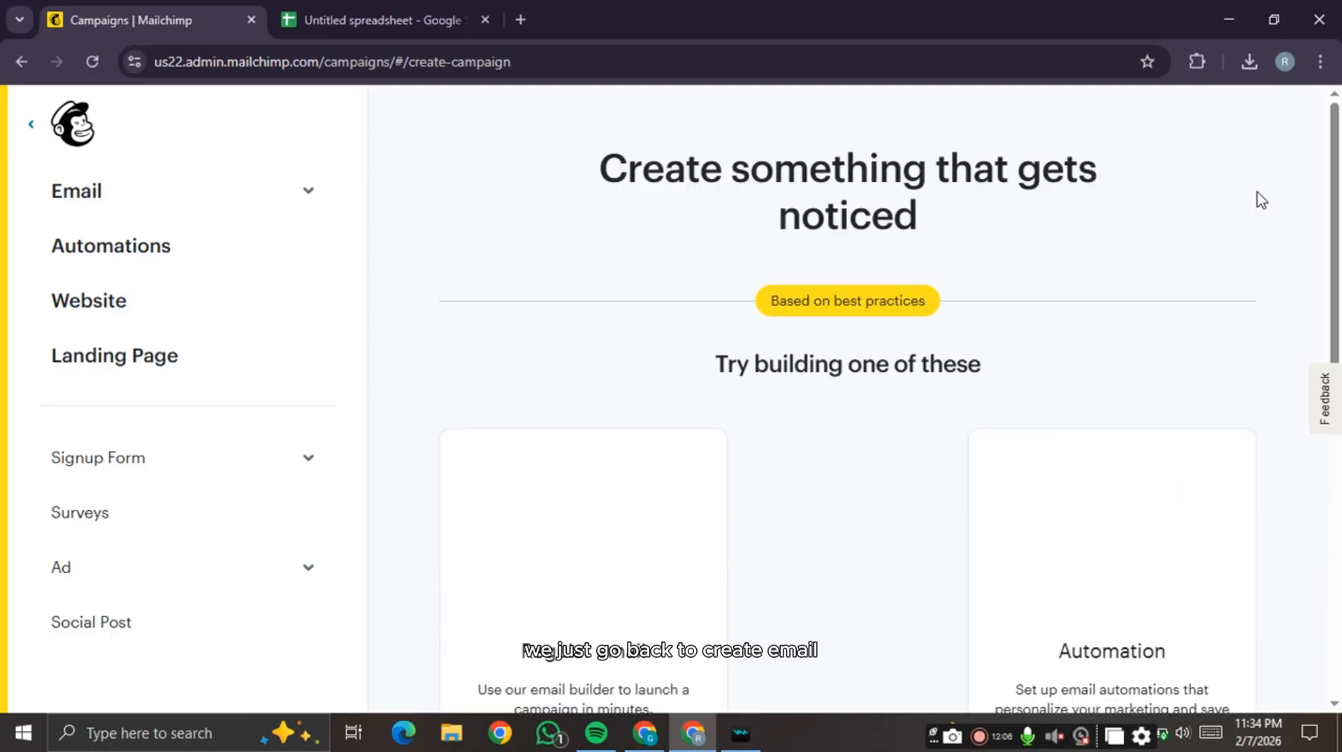
{"action": "scroll", "coordinate": [695, 351], "scroll_direction": "down", "scroll_amount": 4}
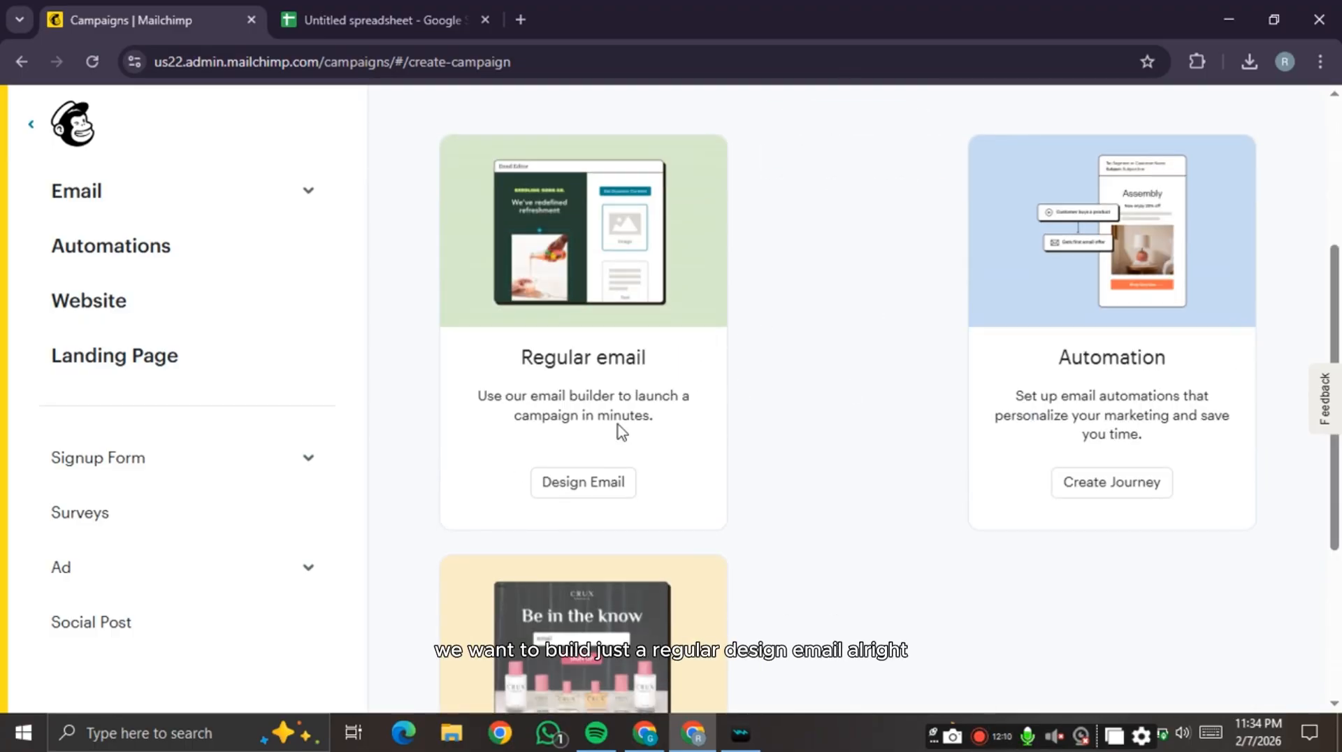
{"action": "left_click", "coordinate": [591, 489]}
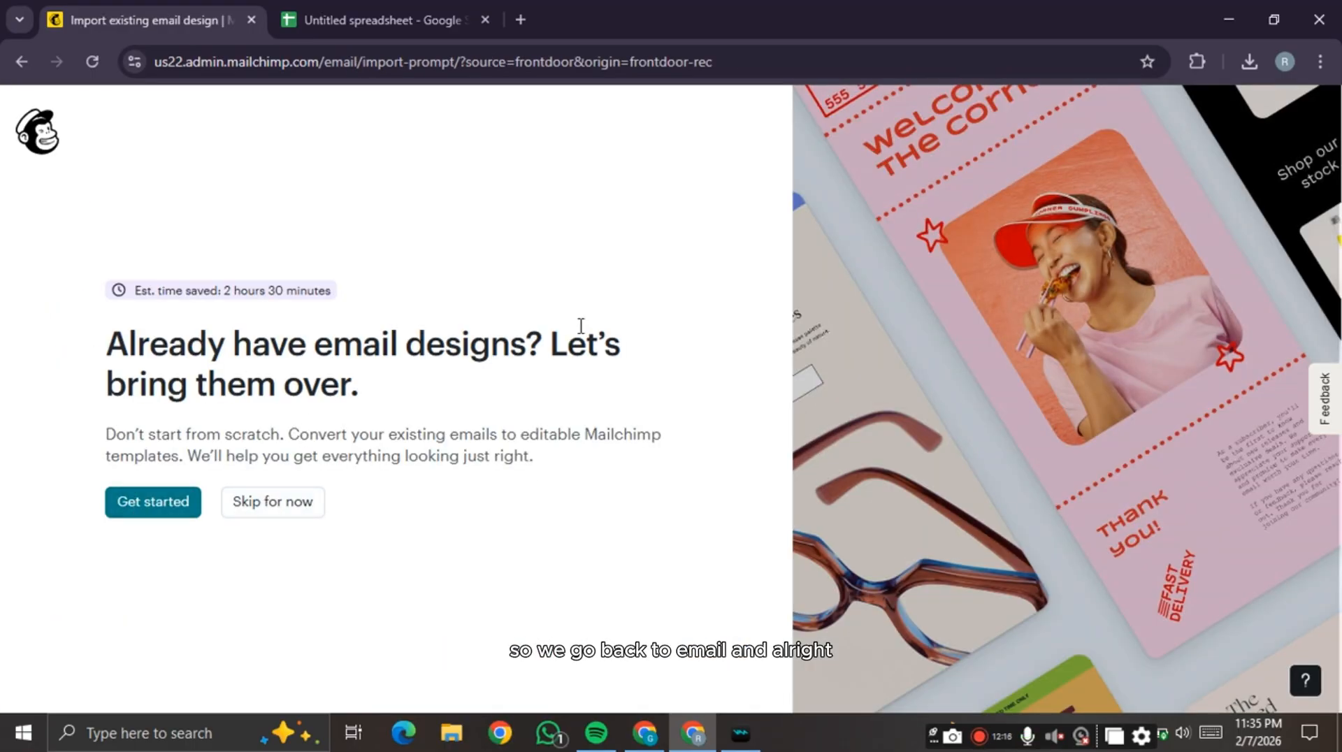
- Back out of importing an existing email design and skip it for now
{"action": "left_click", "coordinate": [190, 508]}
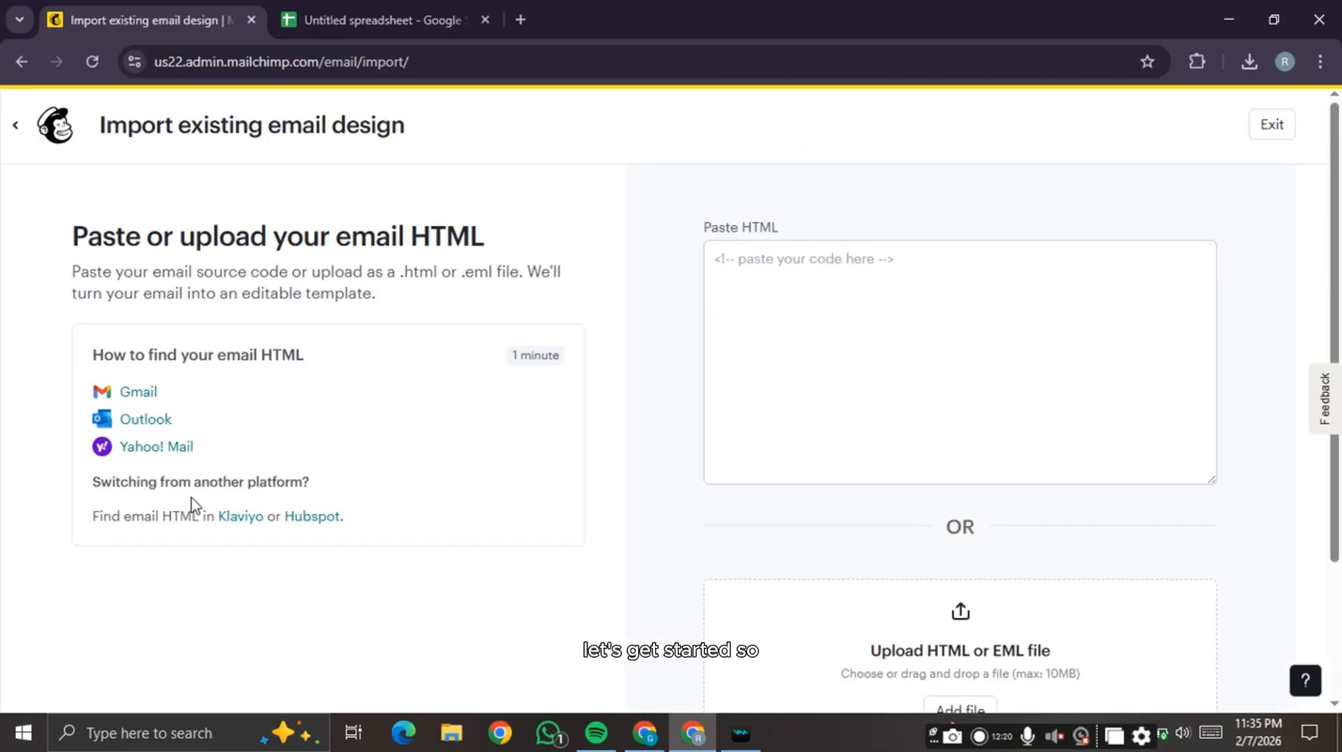
{"action": "left_click", "coordinate": [27, 129]}
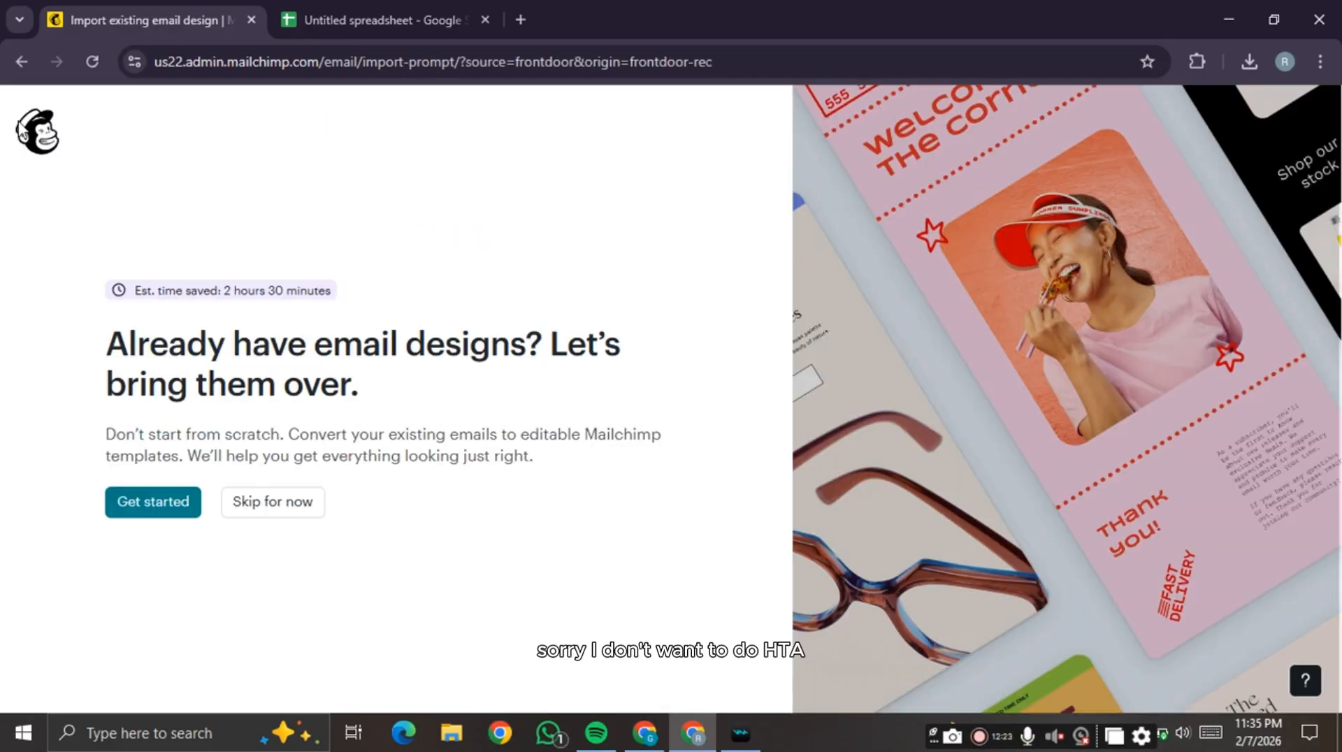
{"action": "left_click", "coordinate": [283, 513]}
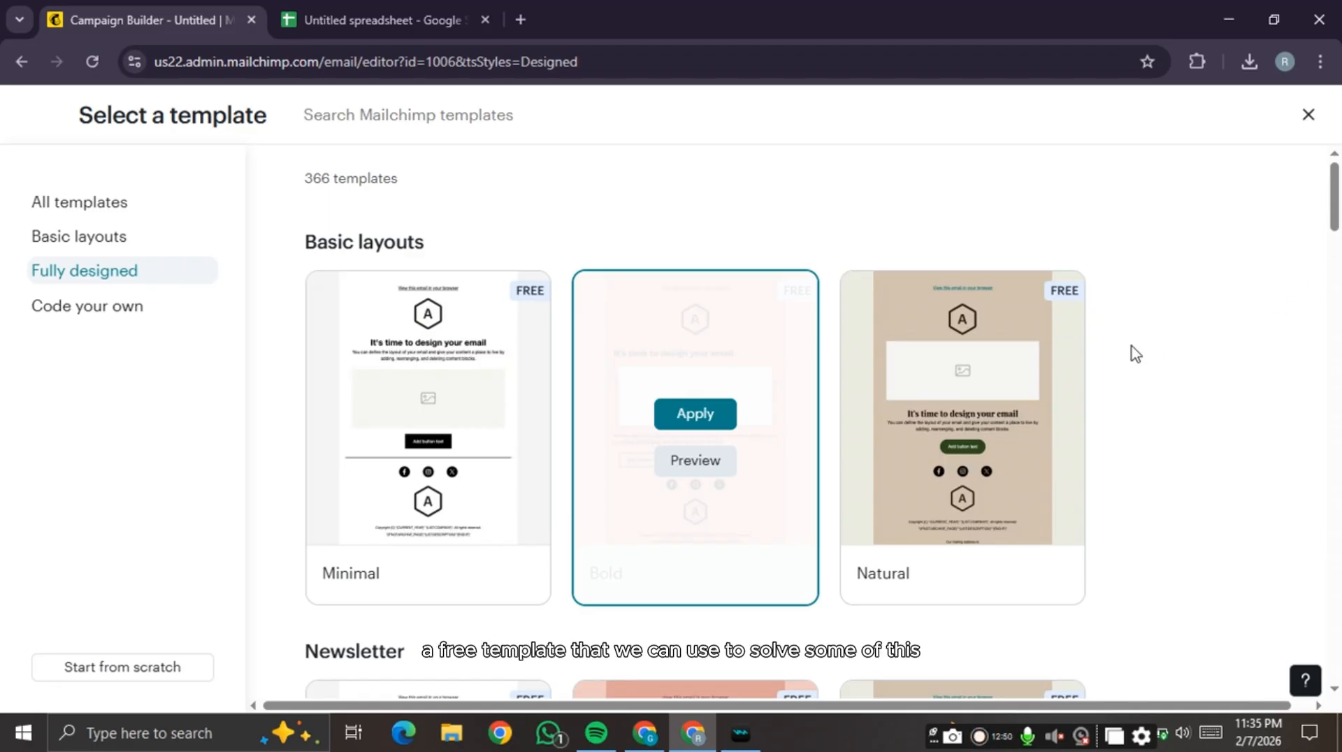
- Browse the Fully designed templates and apply the free Farrow Heights fashion template
{"action": "scroll", "coordinate": [1131, 350], "scroll_direction": "down", "scroll_amount": 15}
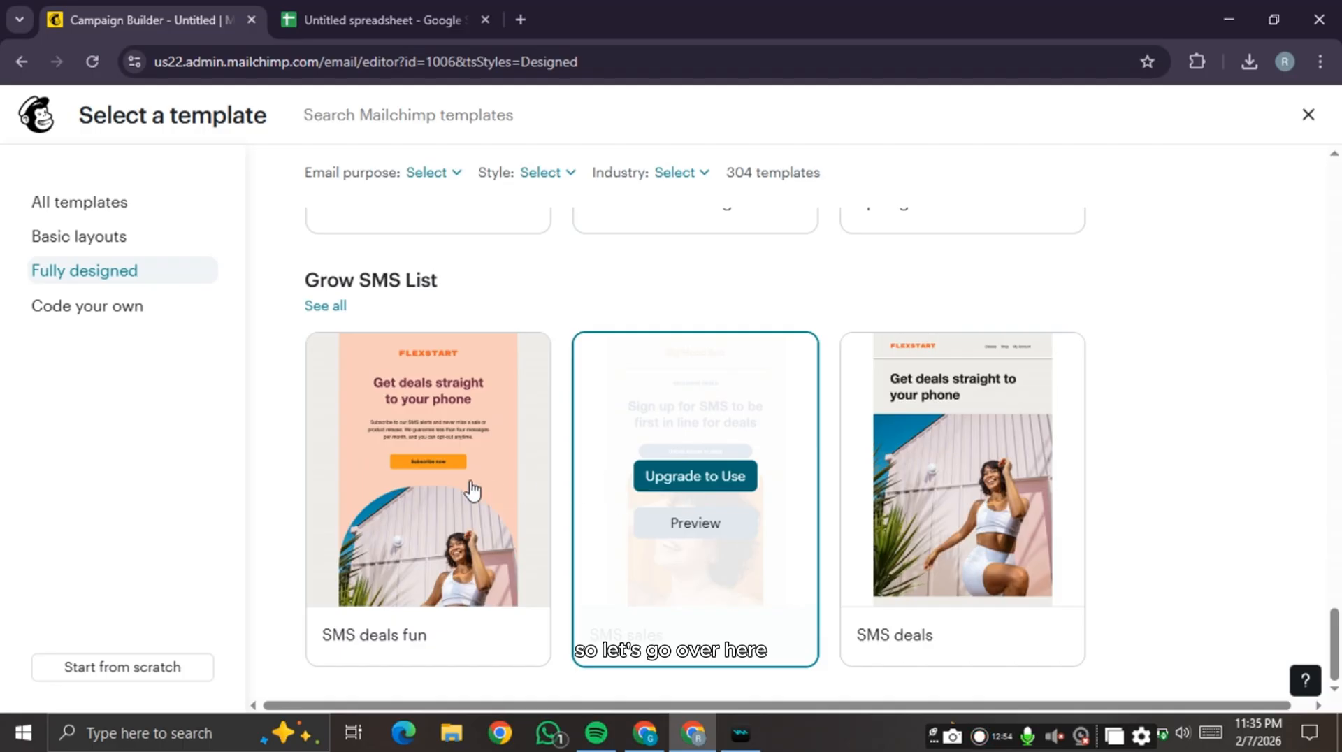
{"action": "scroll", "coordinate": [764, 399], "scroll_direction": "up", "scroll_amount": 5}
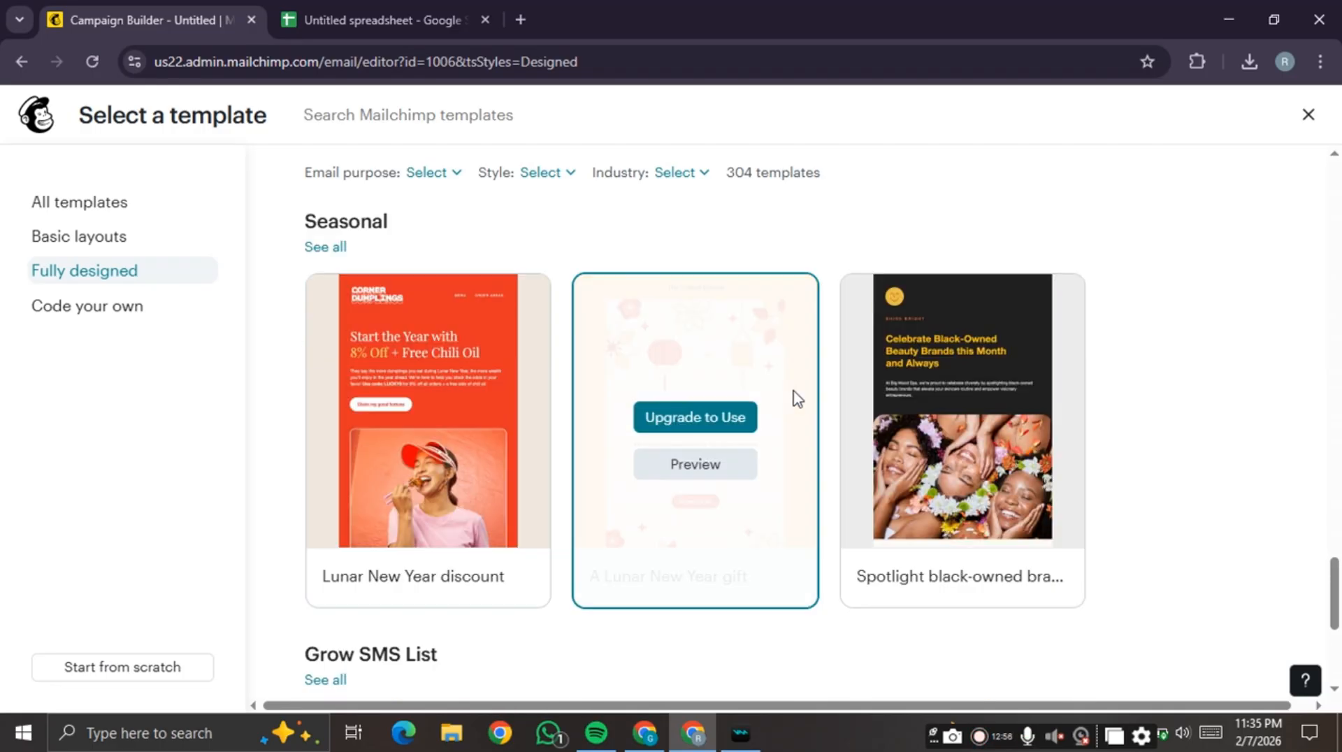
{"action": "scroll", "coordinate": [862, 483], "scroll_direction": "down", "scroll_amount": 5}
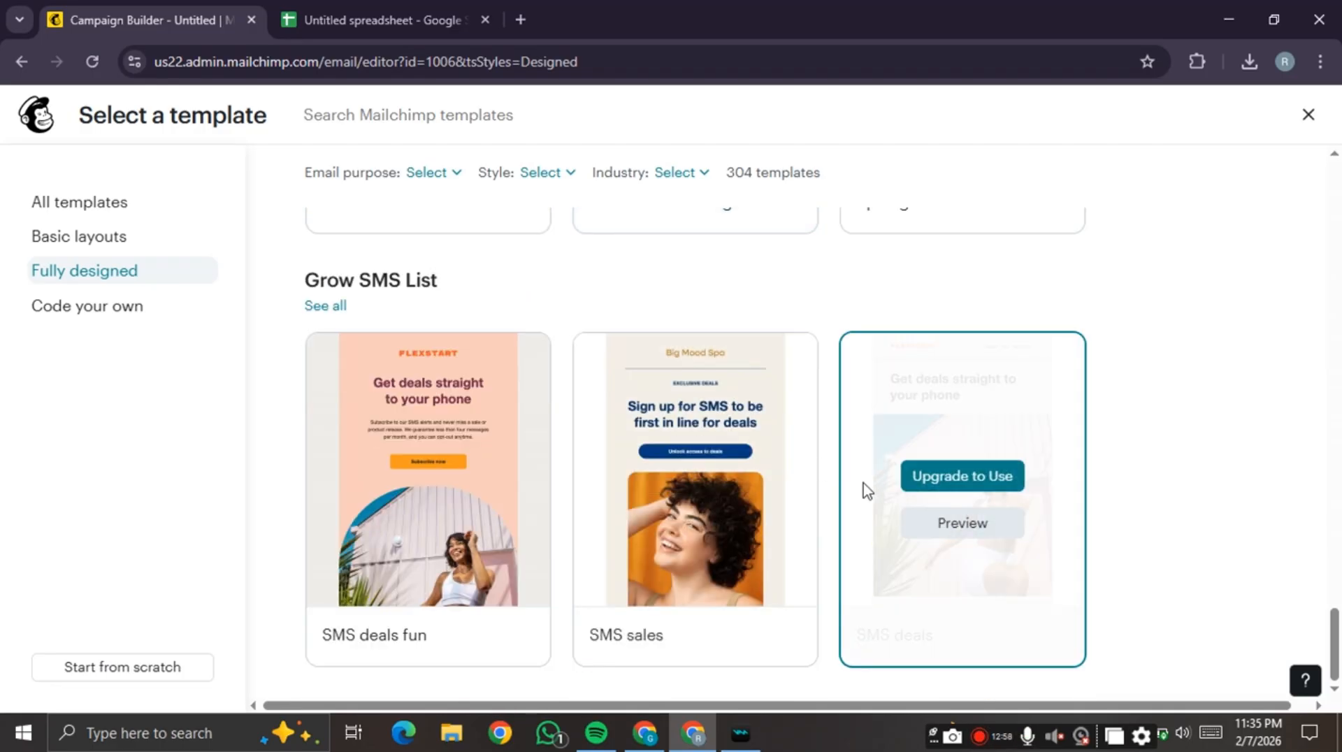
{"action": "scroll", "coordinate": [890, 440], "scroll_direction": "up", "scroll_amount": 4}
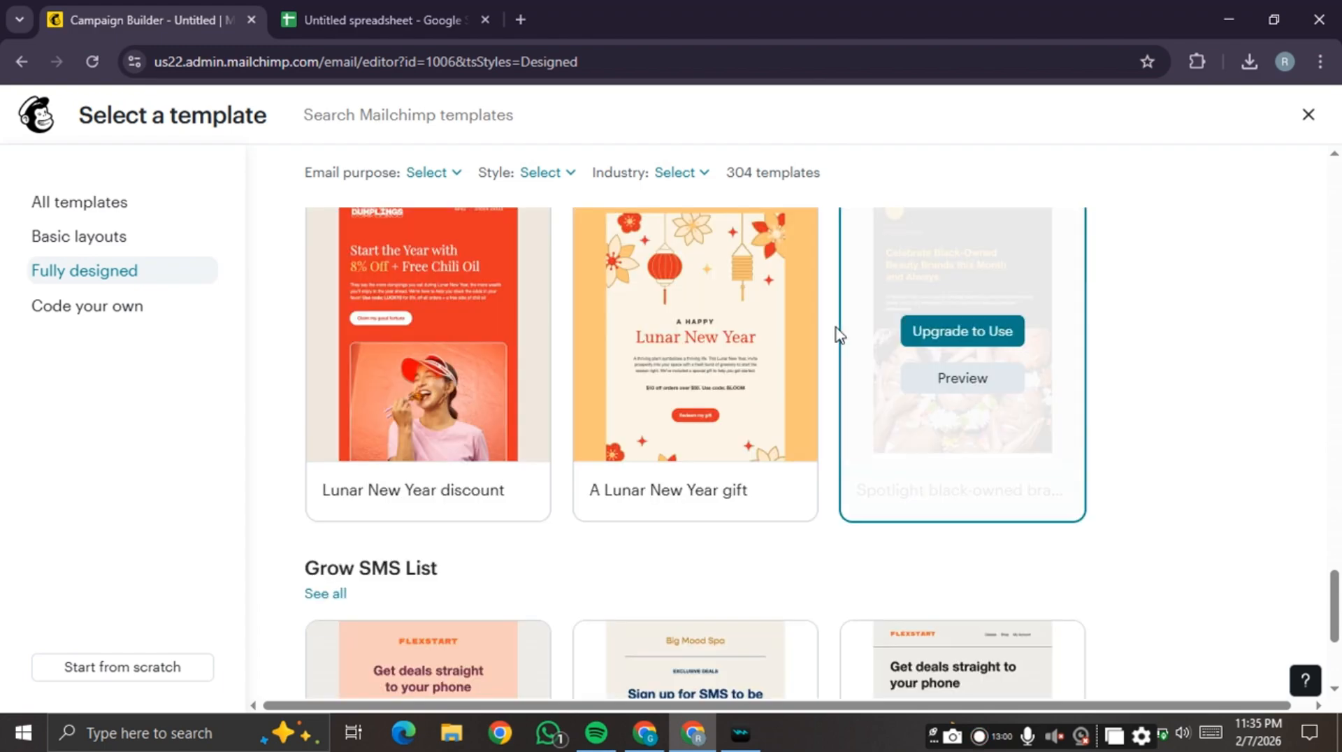
{"action": "scroll", "coordinate": [697, 368], "scroll_direction": "up", "scroll_amount": 8}
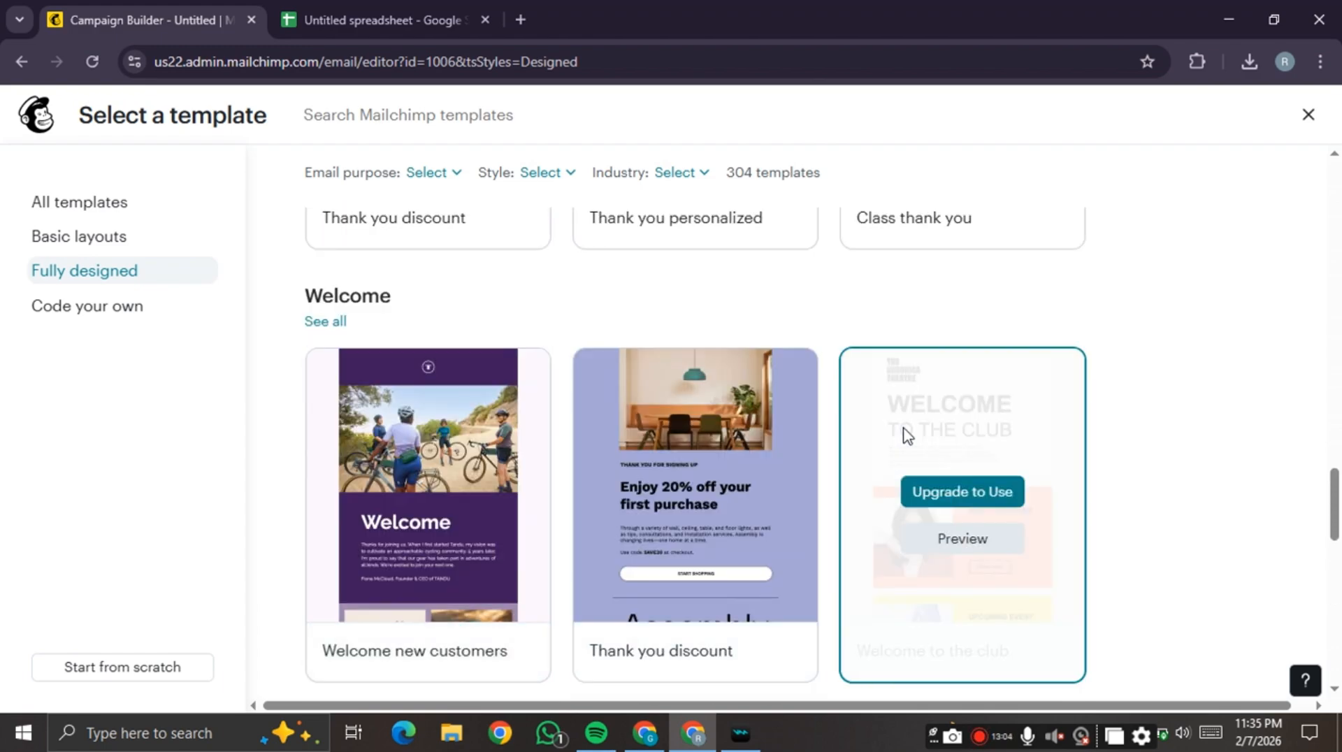
{"action": "scroll", "coordinate": [629, 329], "scroll_direction": "up", "scroll_amount": 3}
{"action": "scroll", "coordinate": [475, 358], "scroll_direction": "up", "scroll_amount": 3}
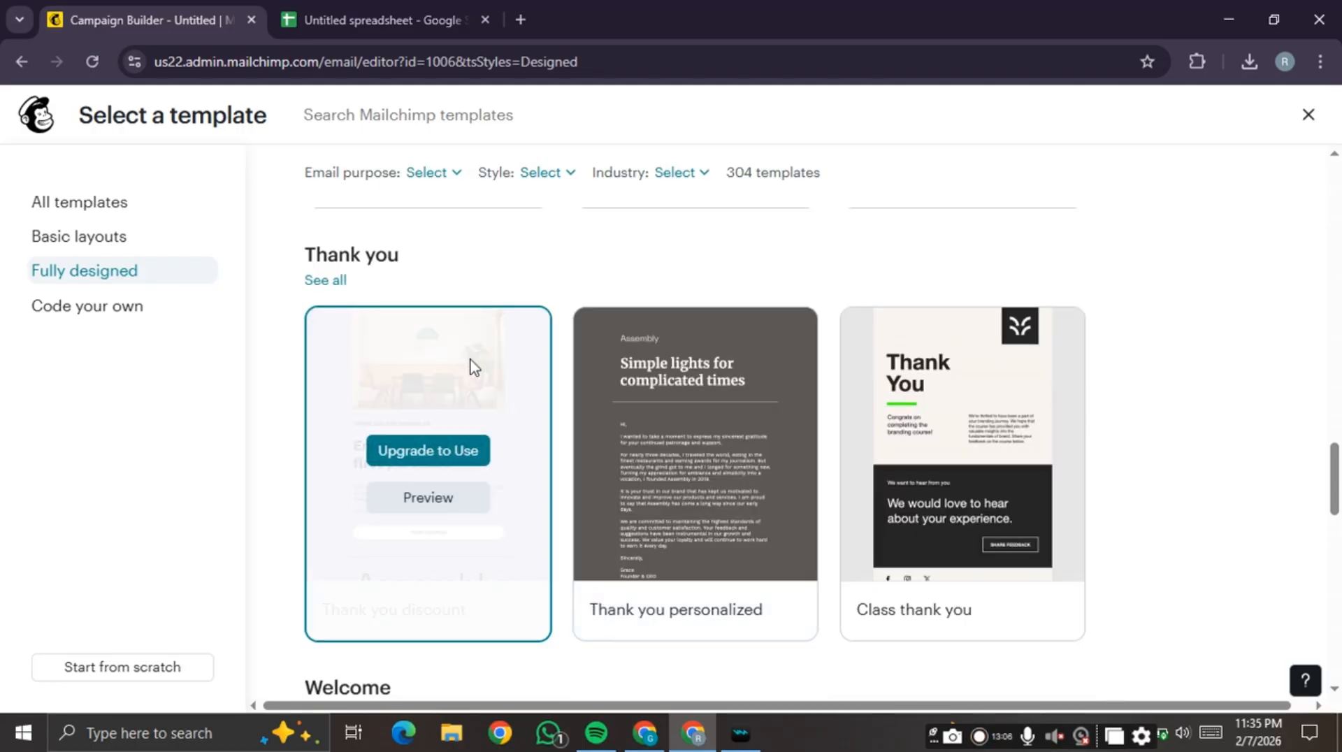
{"action": "scroll", "coordinate": [538, 314], "scroll_direction": "up", "scroll_amount": 6}
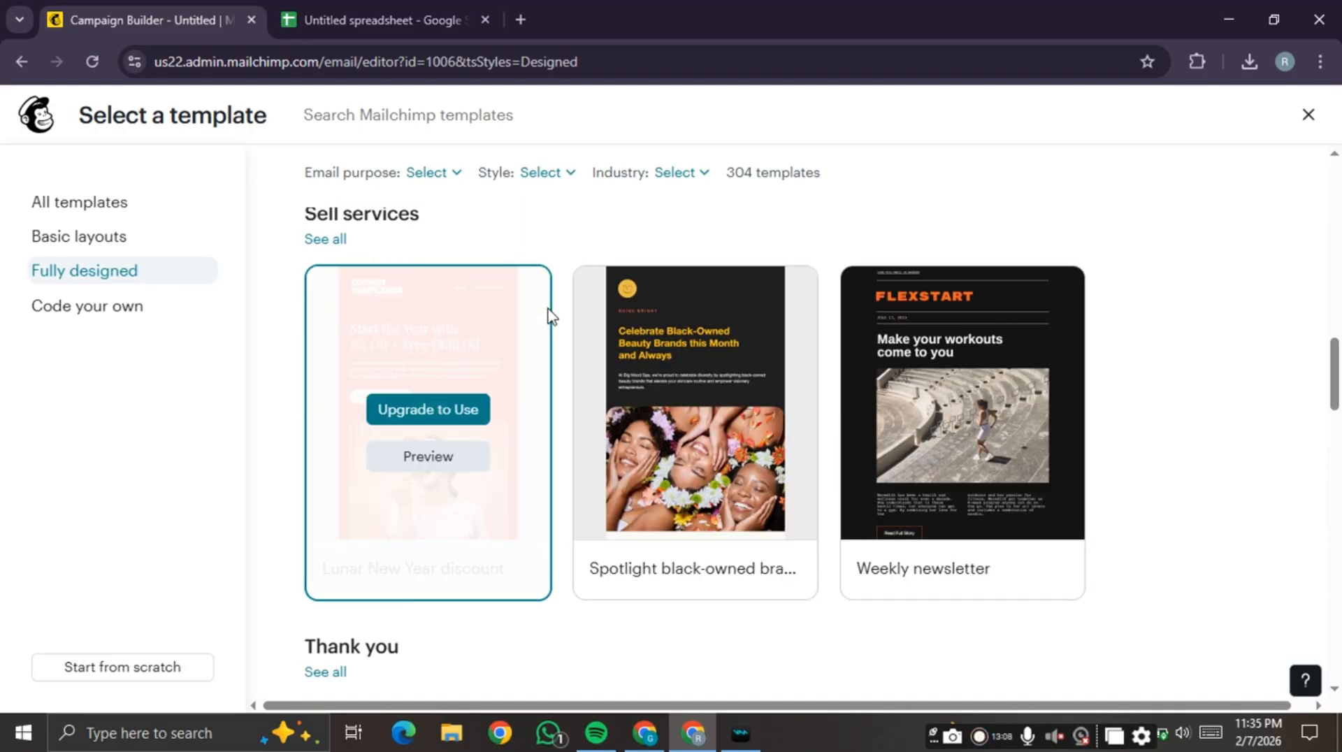
{"action": "scroll", "coordinate": [539, 321], "scroll_direction": "up", "scroll_amount": 7}
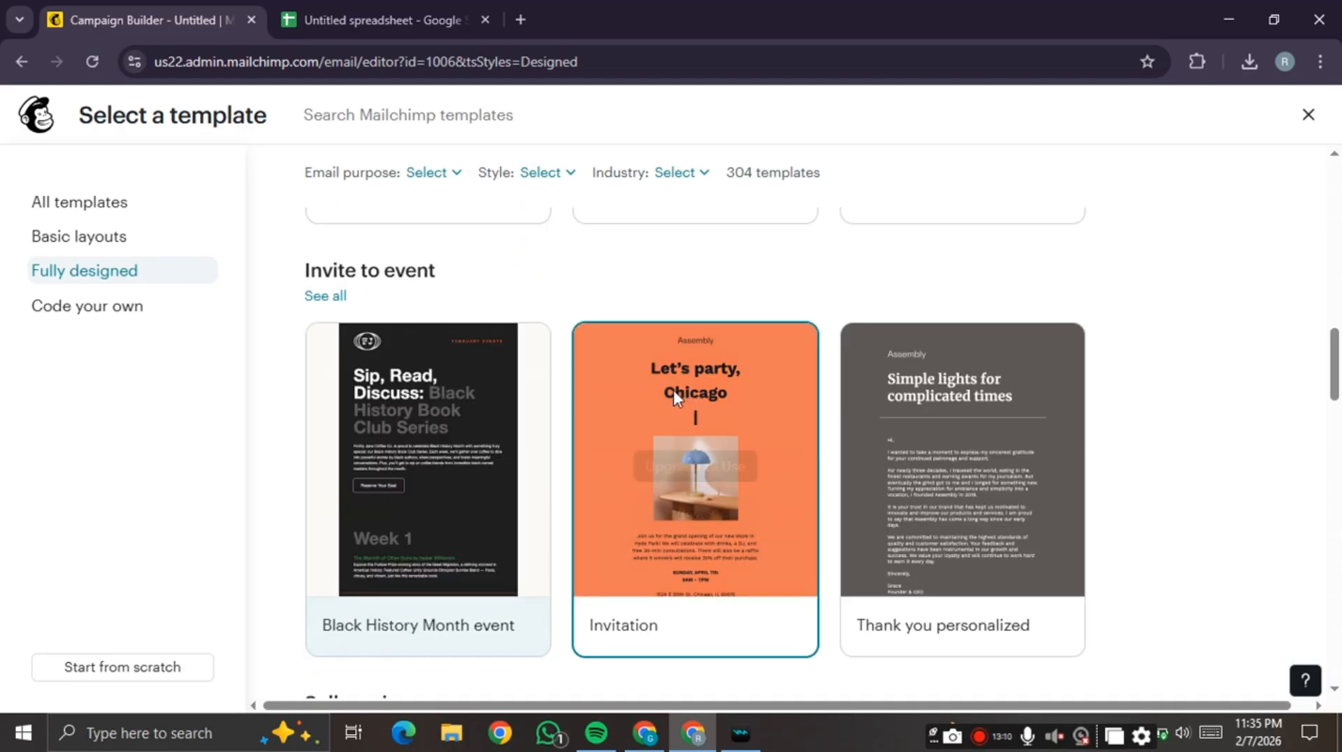
{"action": "scroll", "coordinate": [670, 335], "scroll_direction": "up", "scroll_amount": 4}
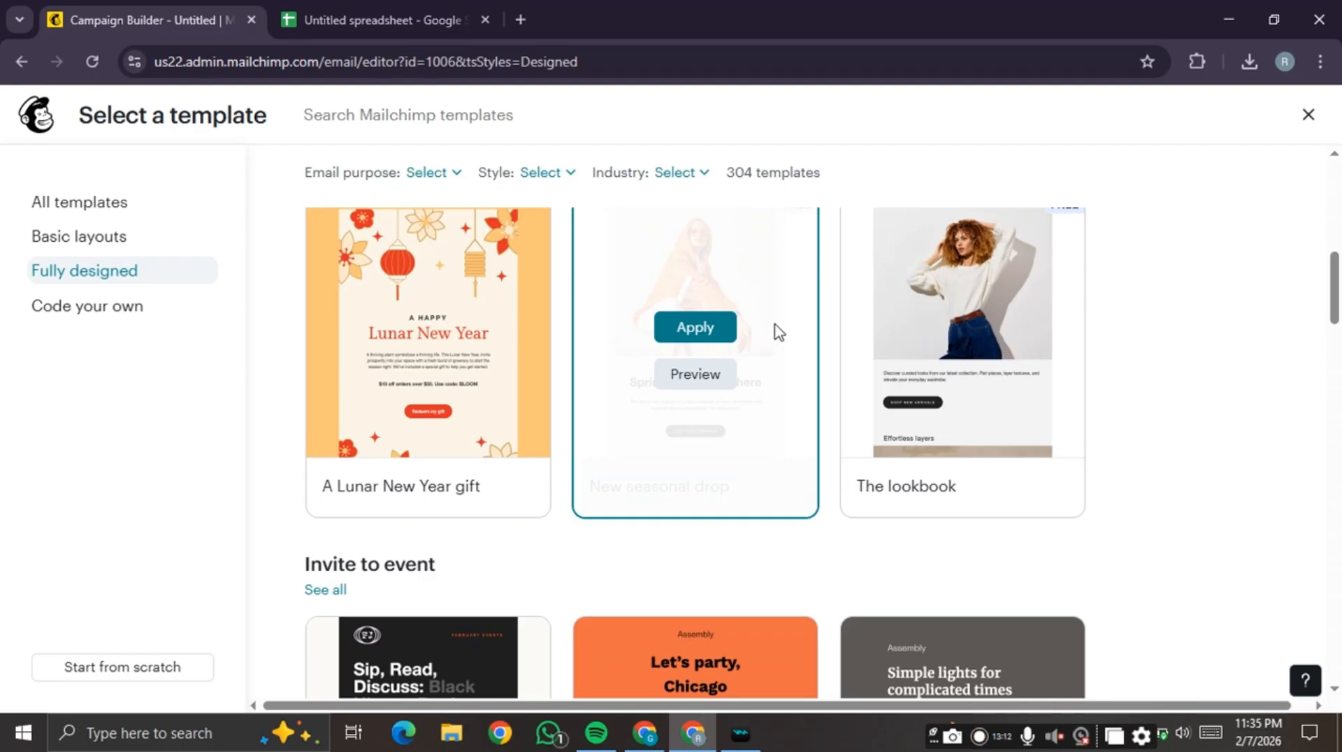
{"action": "scroll", "coordinate": [713, 419], "scroll_direction": "up", "scroll_amount": 4}
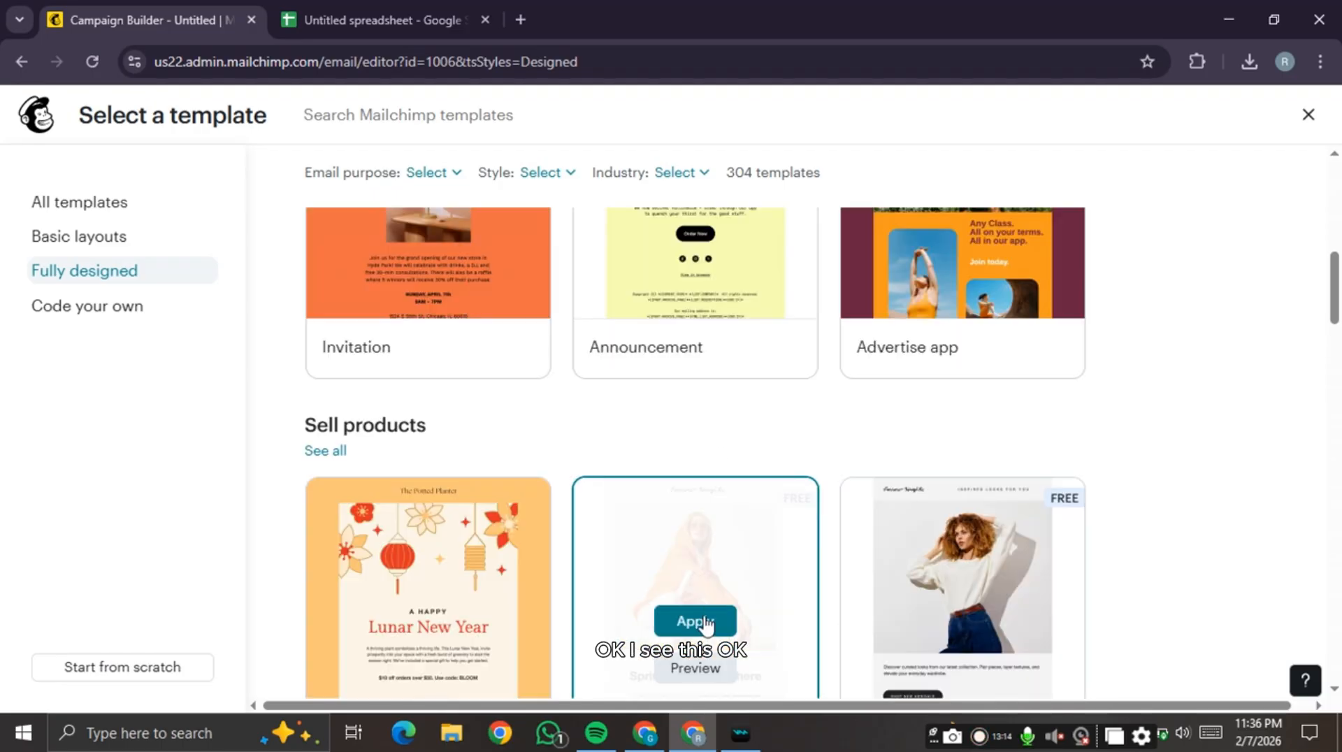
{"action": "left_click", "coordinate": [703, 622]}
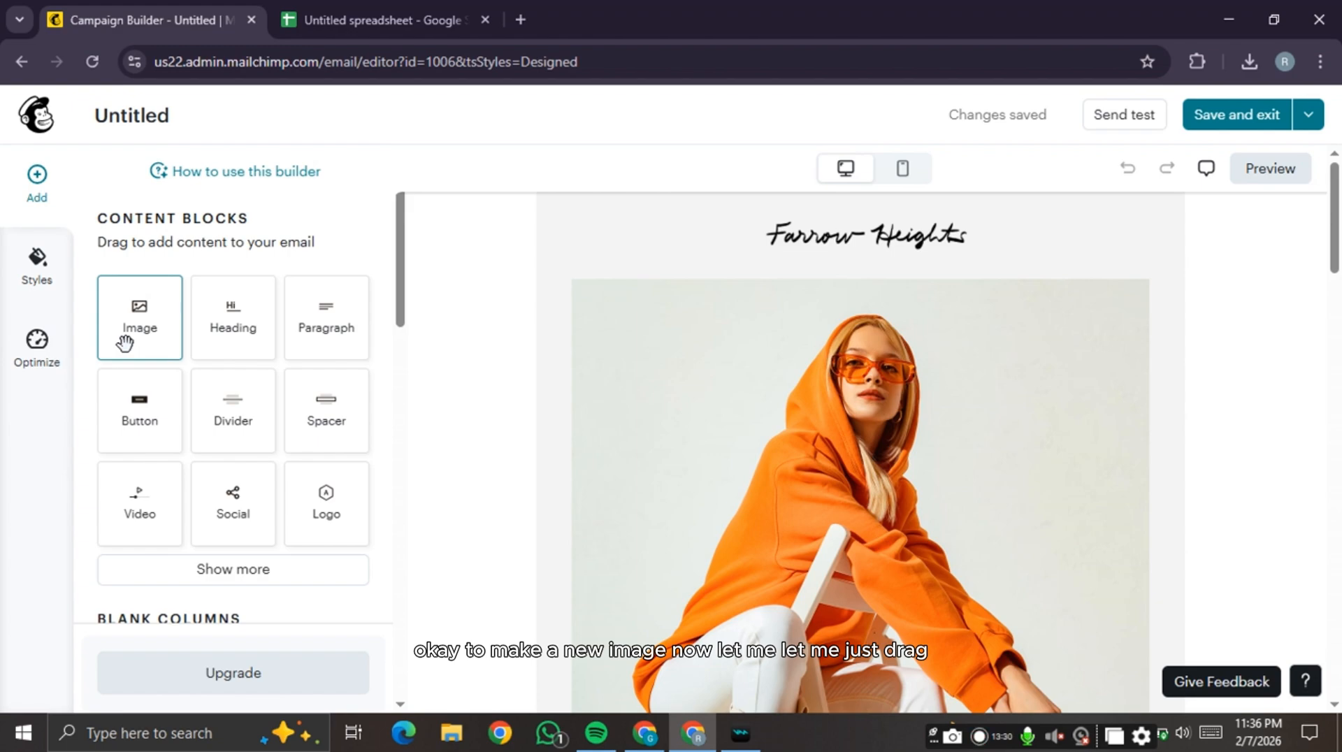
- Drop a new Image block below the Farrow Heights heading and open its add-image options
{"action": "left_click_drag", "start_coordinate": [125, 342], "coordinate": [866, 286]}
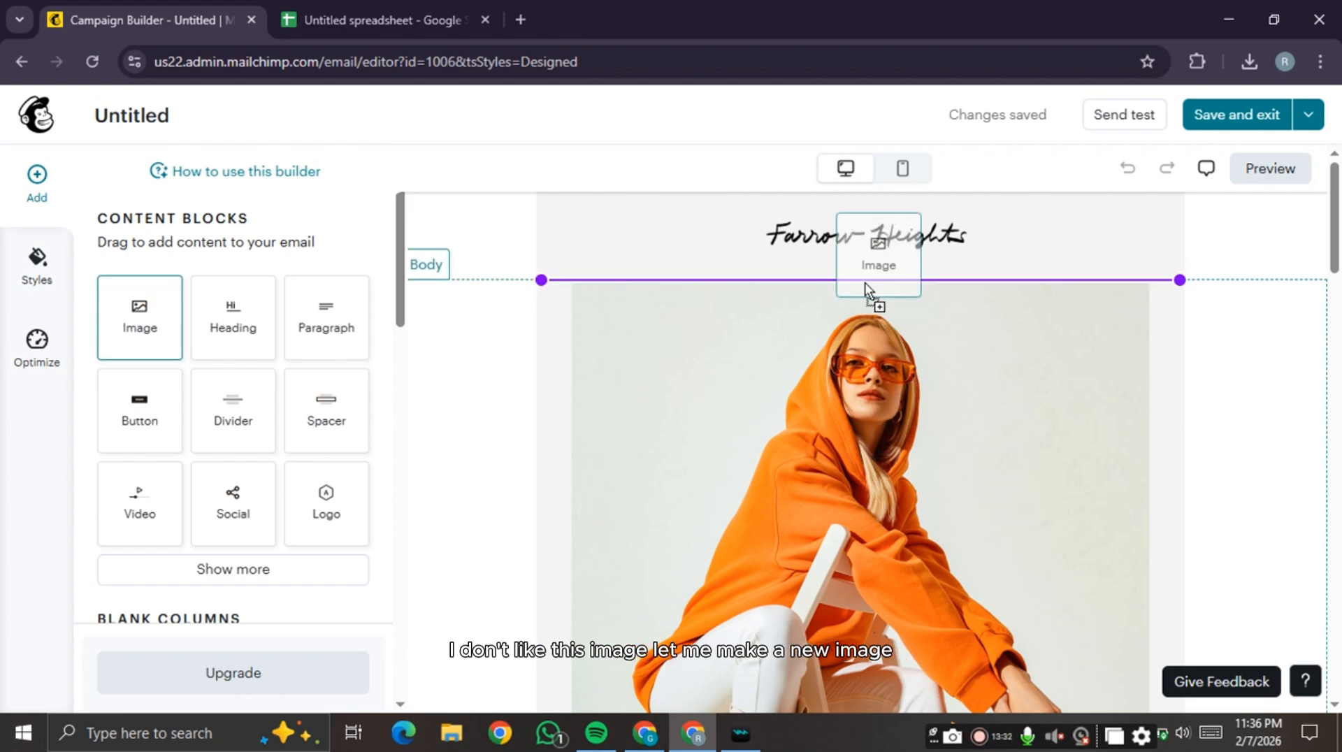
{"action": "left_click_drag", "start_coordinate": [865, 283], "coordinate": [865, 283]}
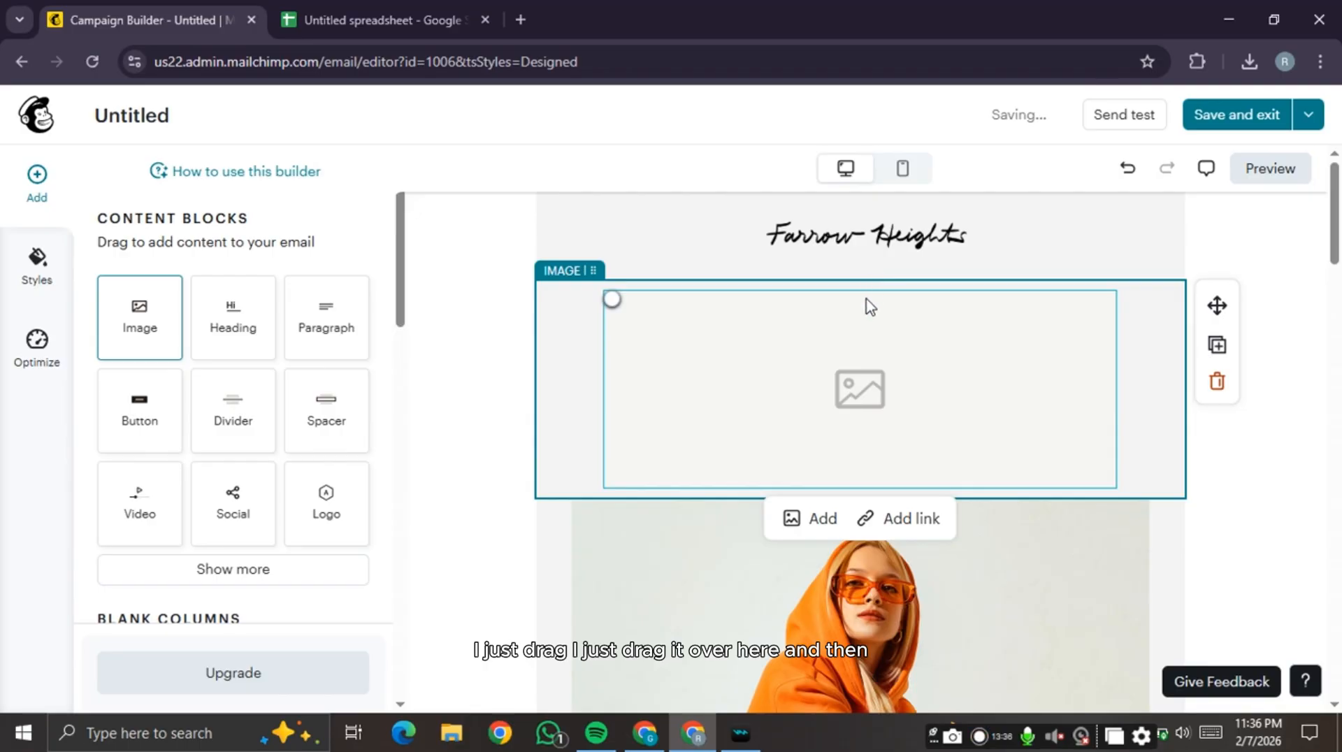
{"action": "left_click", "coordinate": [802, 491]}
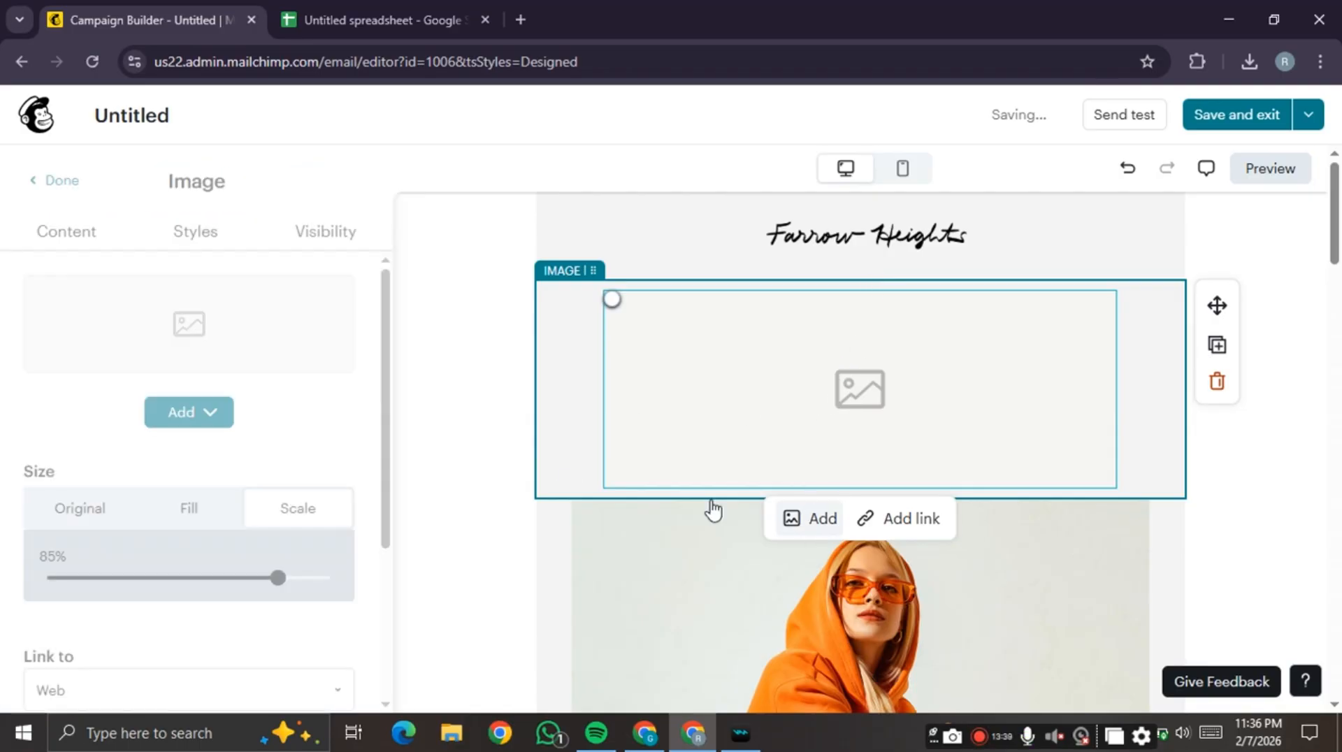
{"action": "left_click", "coordinate": [188, 417]}
- Upload linkedin-quote-design.jpg from the Downloads folder into the new image block
{"action": "left_click", "coordinate": [192, 464]}
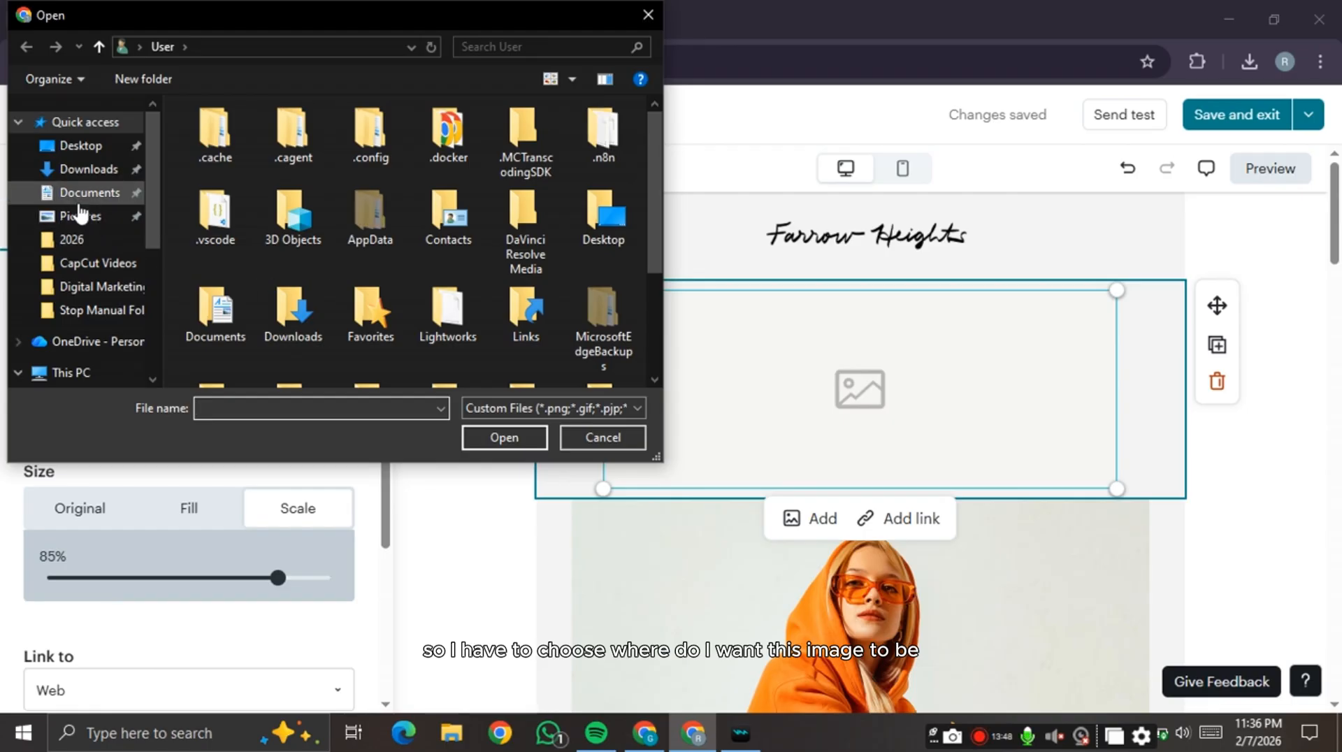
{"action": "left_click", "coordinate": [86, 171]}
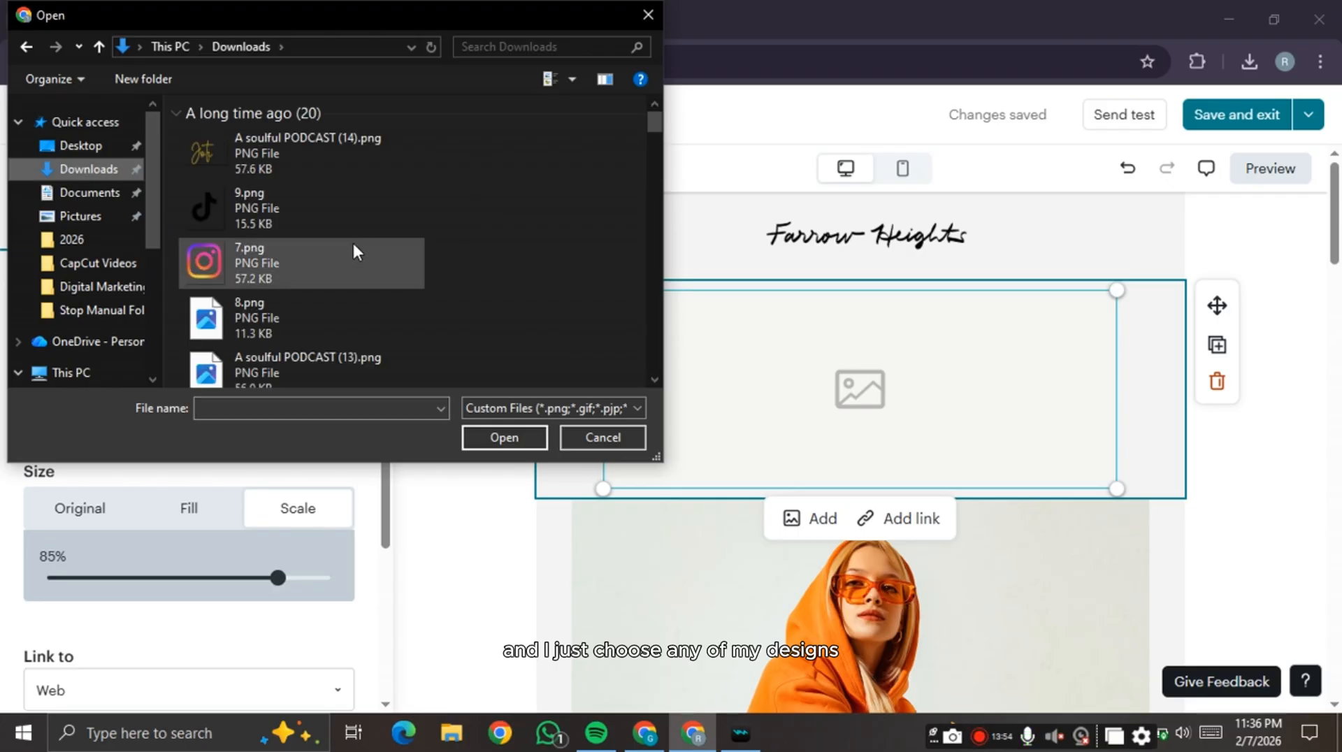
{"action": "scroll", "coordinate": [352, 240], "scroll_direction": "down", "scroll_amount": 5}
{"action": "scroll", "coordinate": [352, 241], "scroll_direction": "down", "scroll_amount": 5}
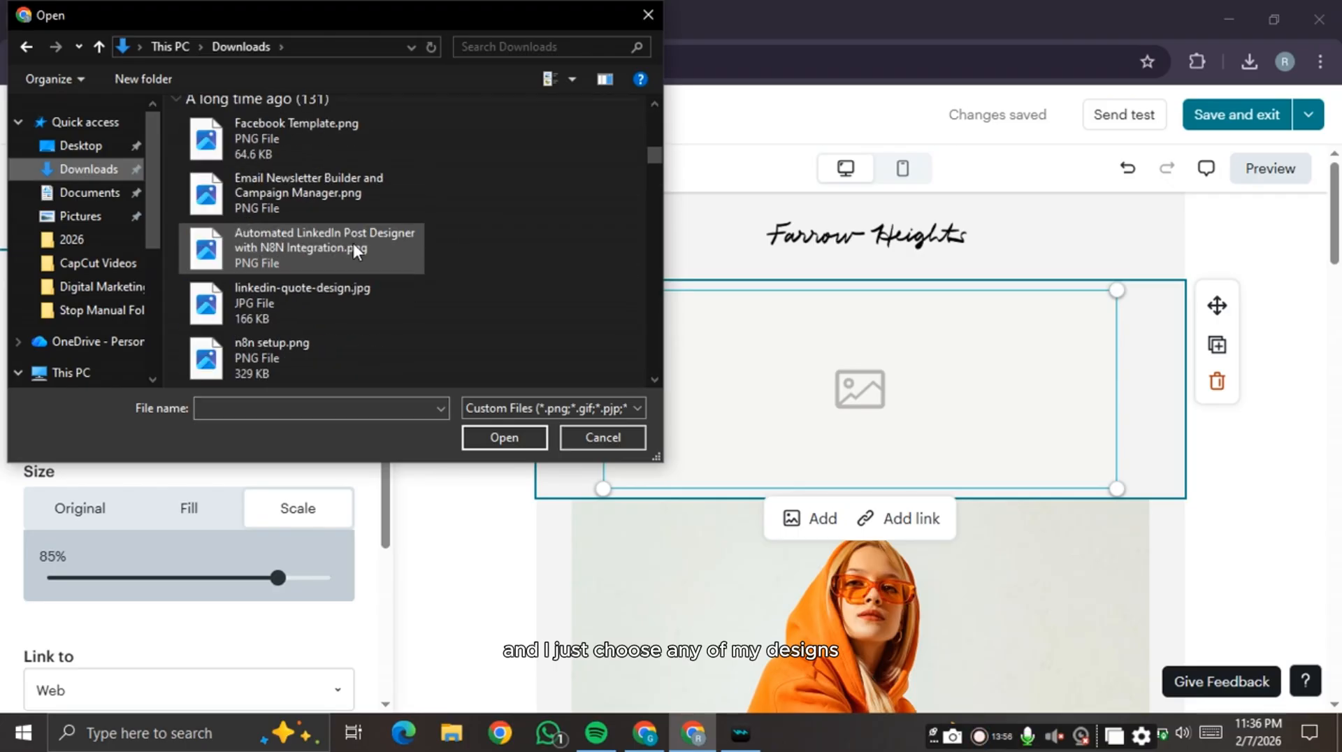
{"action": "left_click", "coordinate": [317, 136]}
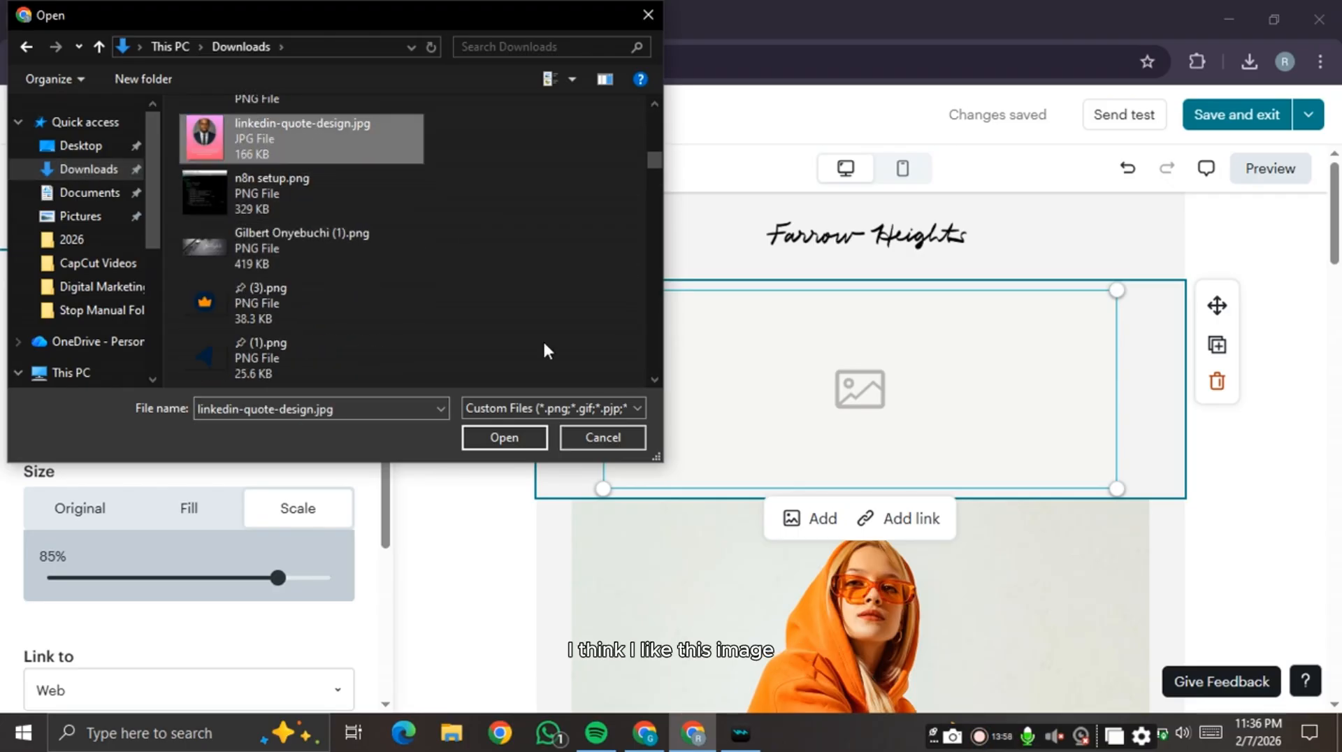
{"action": "left_click", "coordinate": [513, 436]}
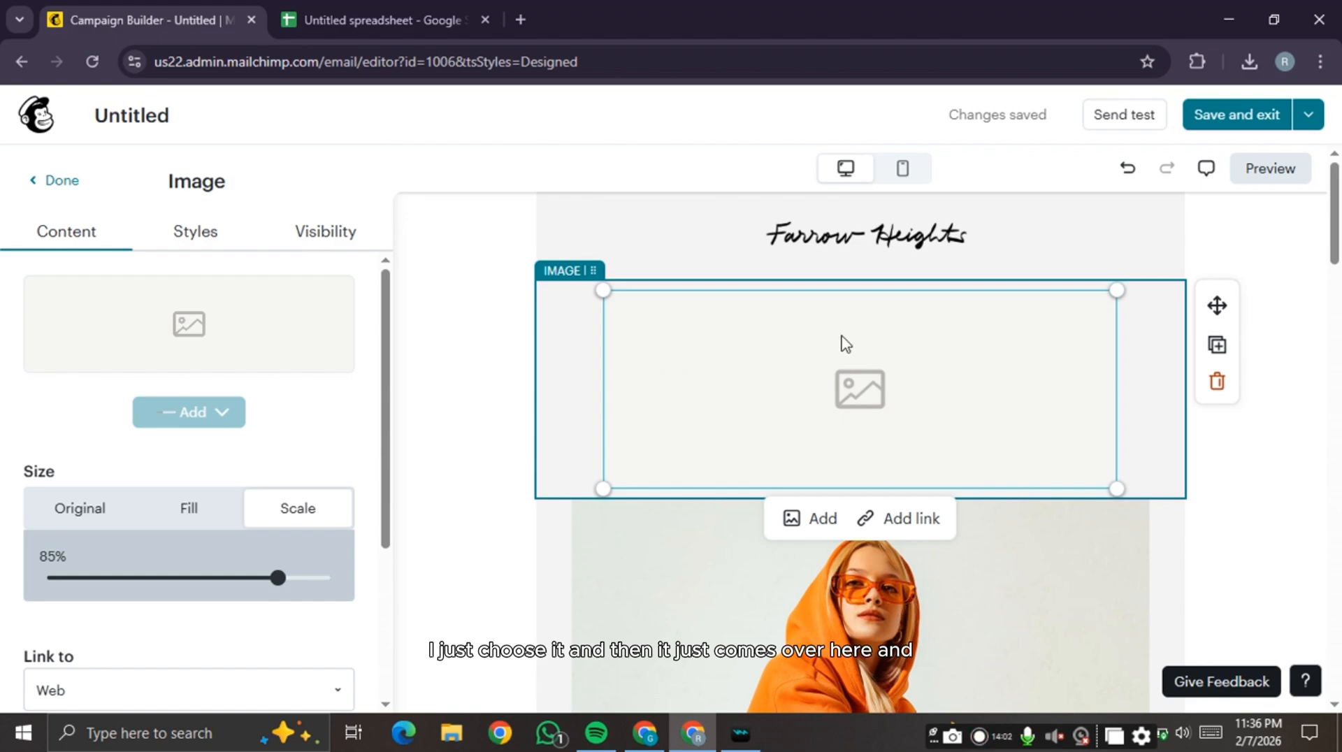
{"action": "scroll", "coordinate": [841, 344], "scroll_direction": "down", "scroll_amount": 5}
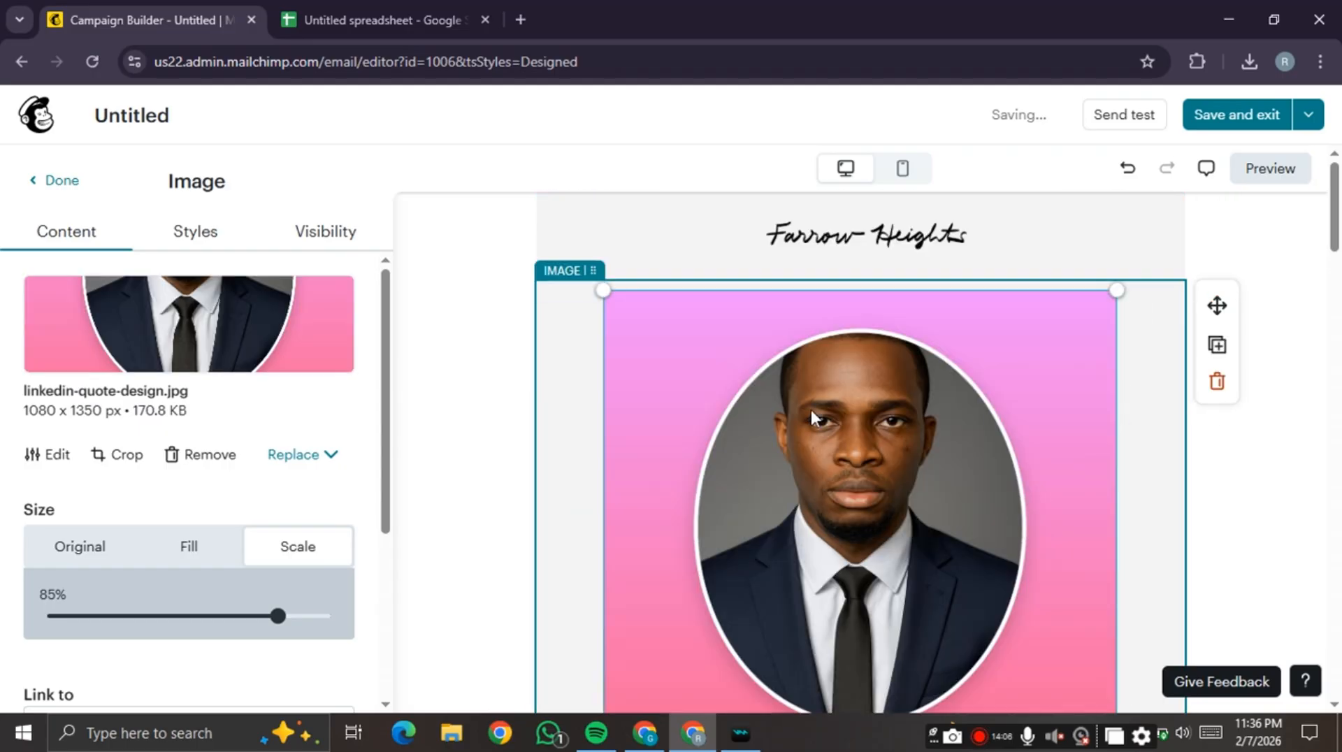
{"action": "scroll", "coordinate": [705, 427], "scroll_direction": "down", "scroll_amount": 3}
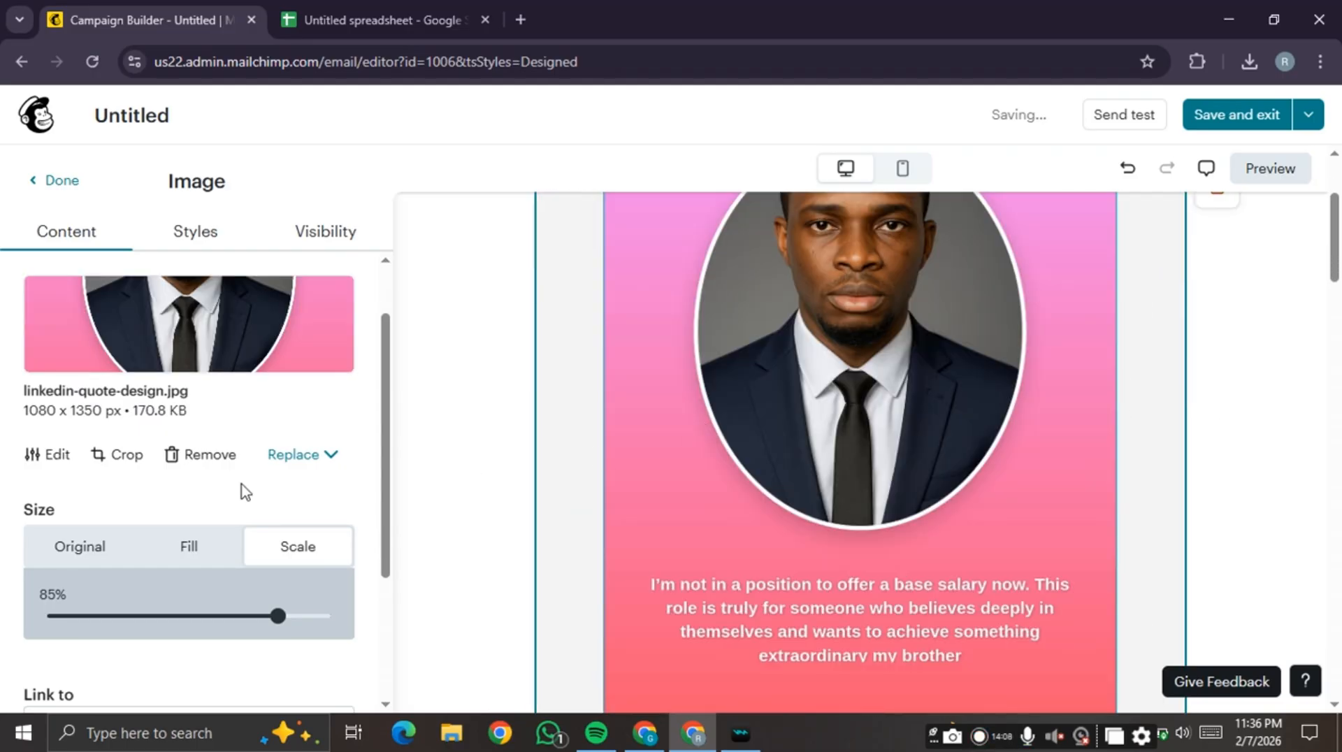
{"action": "scroll", "coordinate": [263, 575], "scroll_direction": "down", "scroll_amount": 2}
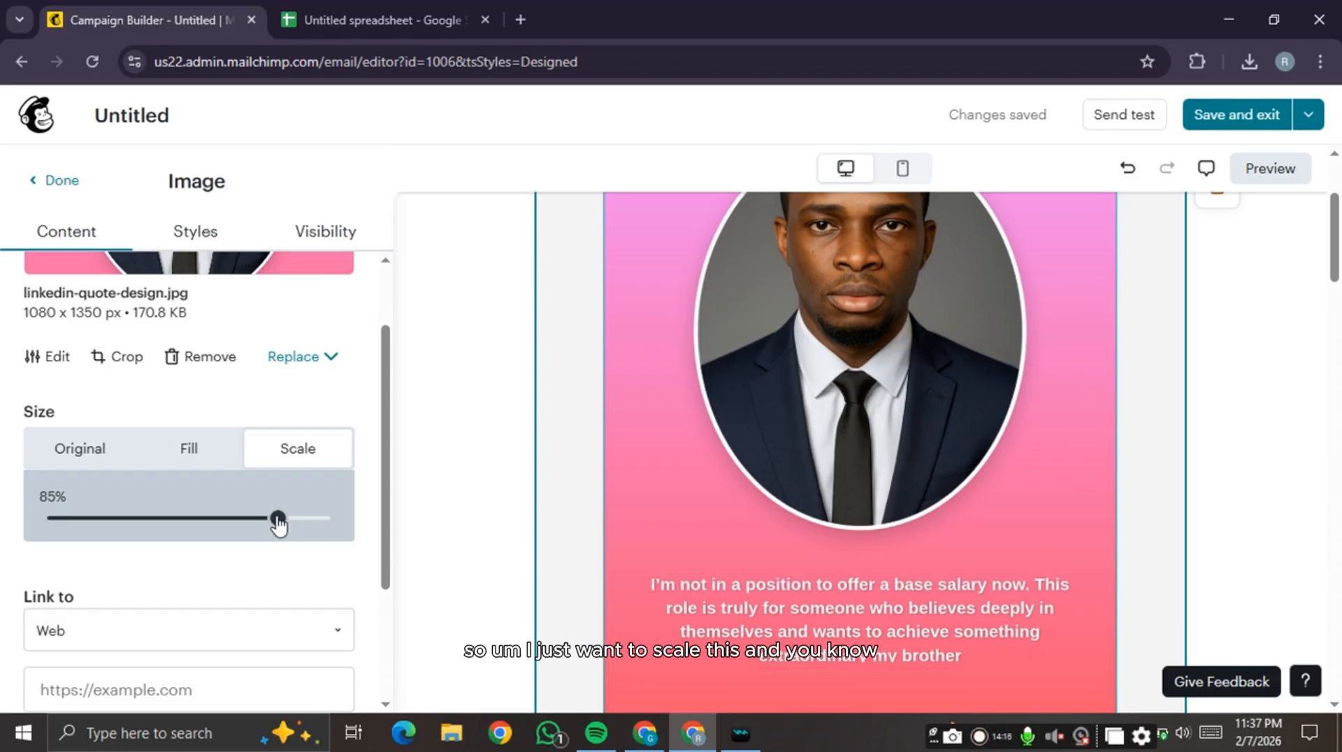
- Scale the quote image to 52% and select the orange-hoodie image block for removal
{"action": "left_click_drag", "start_coordinate": [275, 523], "coordinate": [157, 531]}
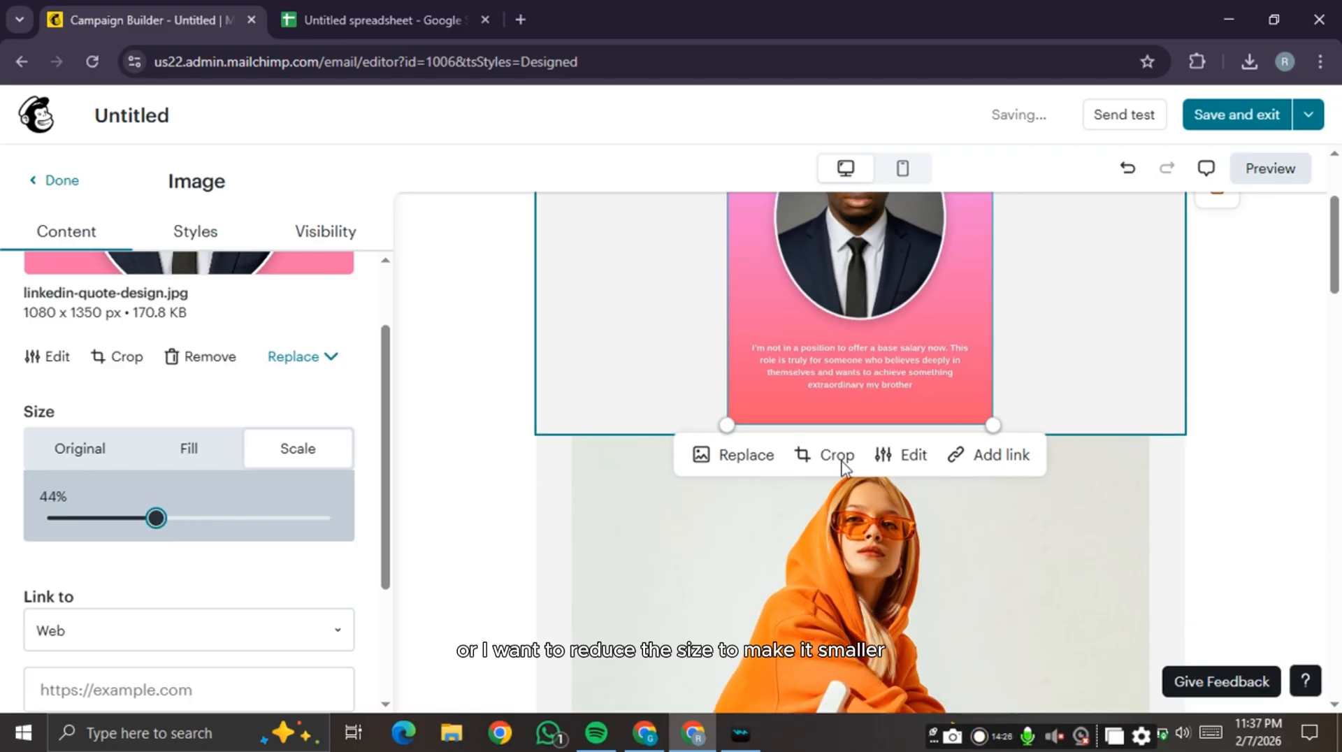
{"action": "left_click_drag", "start_coordinate": [160, 527], "coordinate": [181, 531]}
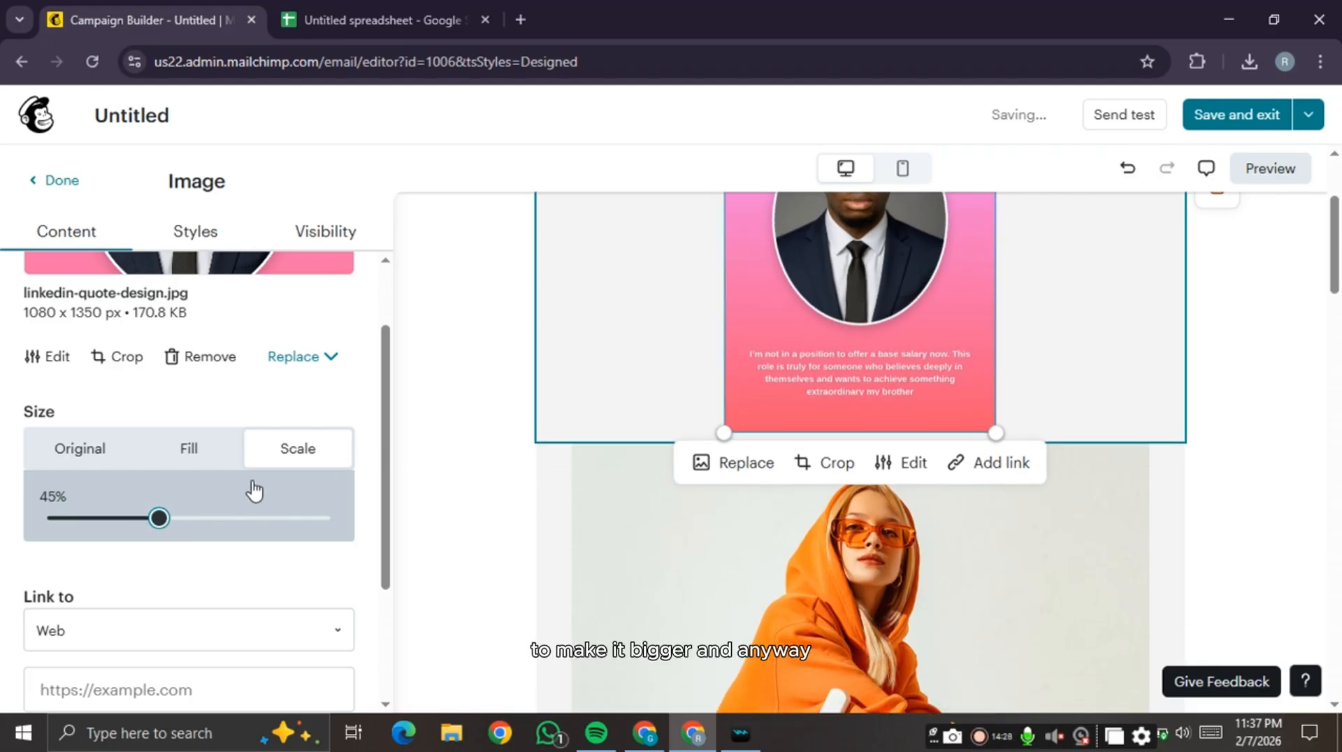
{"action": "scroll", "coordinate": [566, 411], "scroll_direction": "down", "scroll_amount": 5}
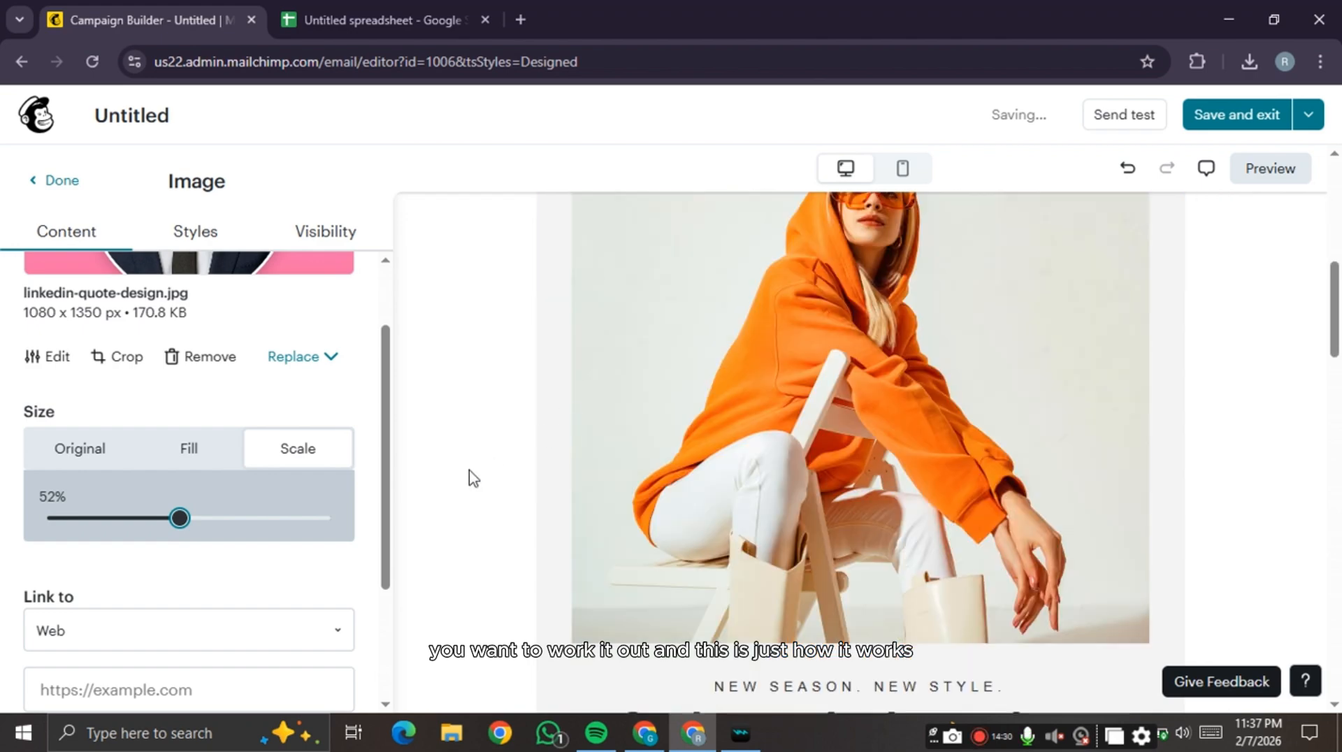
{"action": "scroll", "coordinate": [550, 378], "scroll_direction": "up", "scroll_amount": 1}
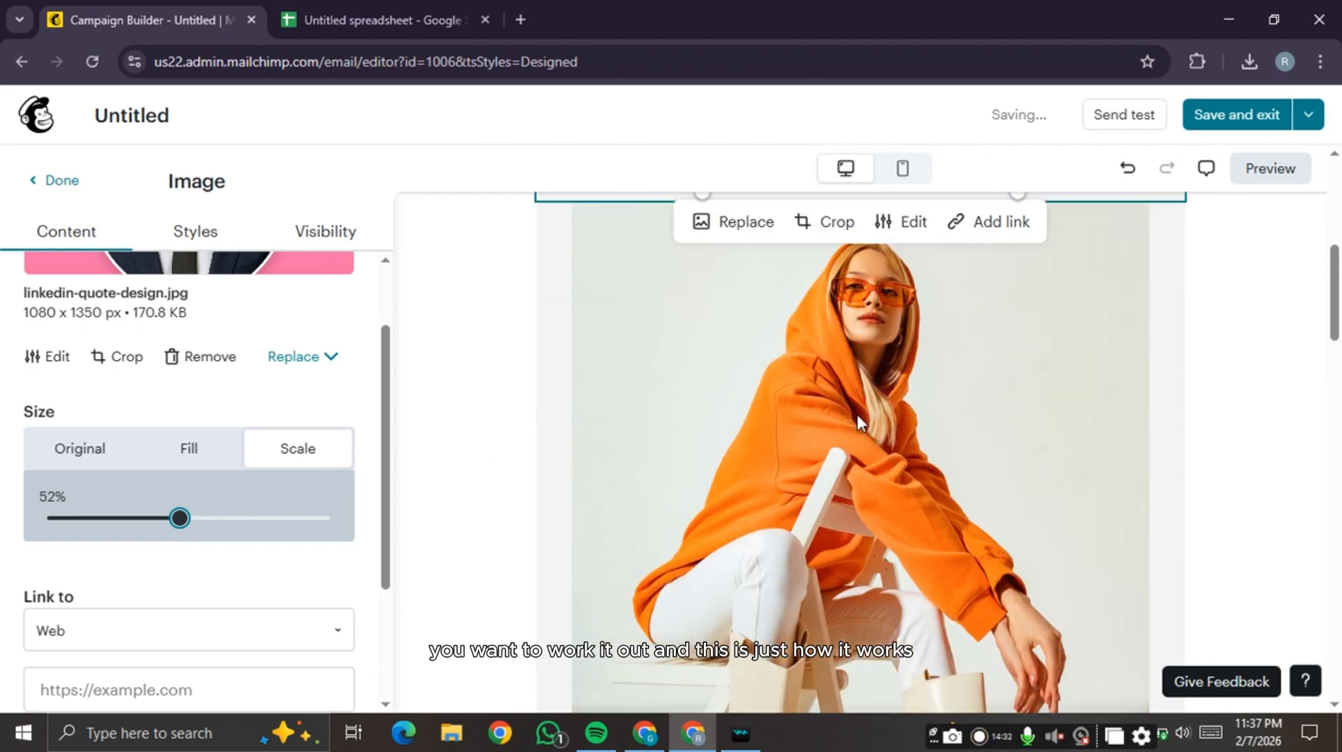
{"action": "left_click", "coordinate": [1183, 406]}
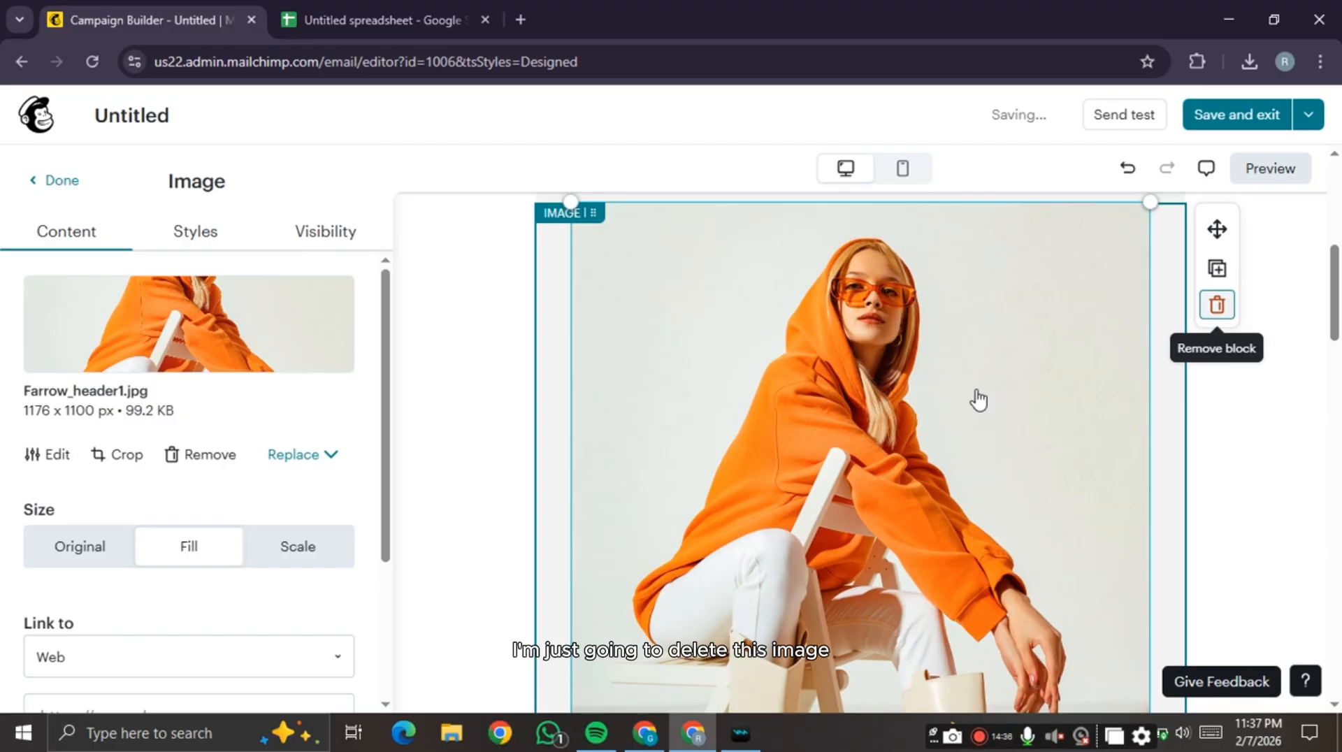
- Place a button block, then drop an empty two-column block below the product photos
{"action": "scroll", "coordinate": [665, 366], "scroll_direction": "down", "scroll_amount": 4}
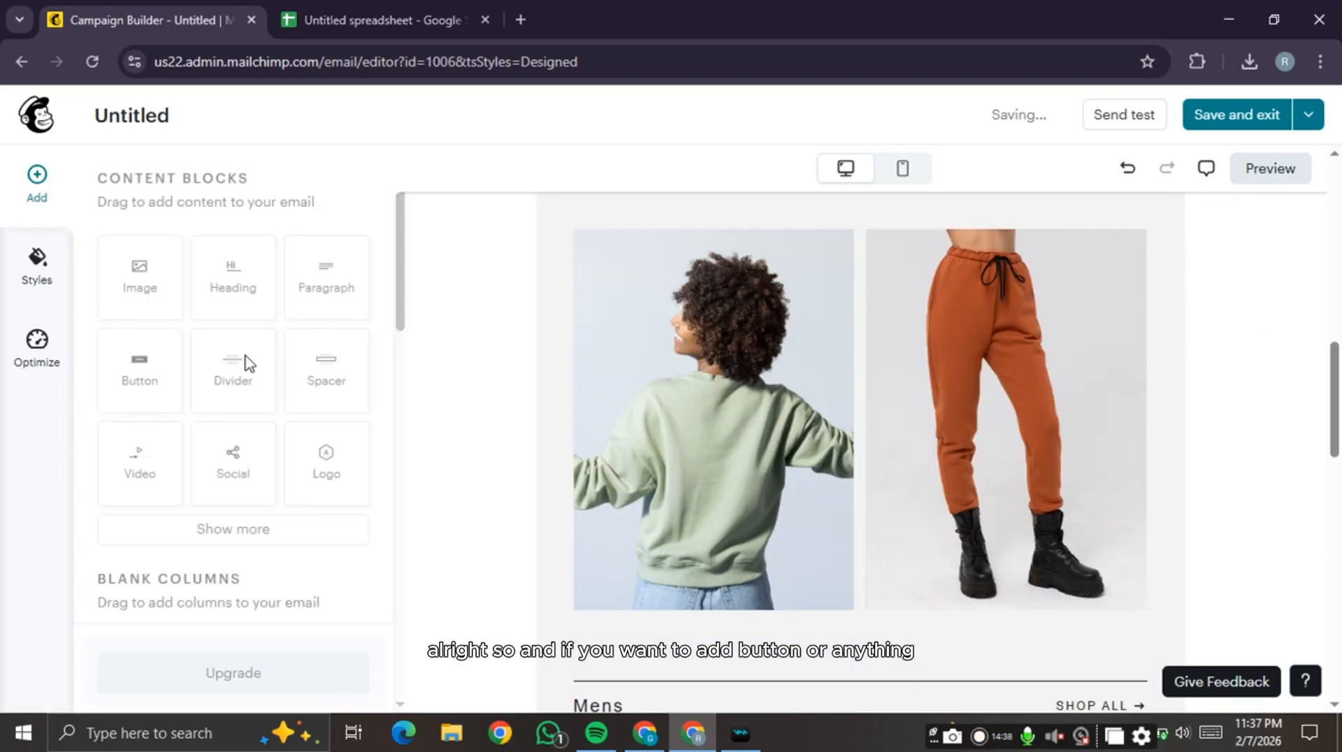
{"action": "left_click_drag", "start_coordinate": [126, 417], "coordinate": [860, 666]}
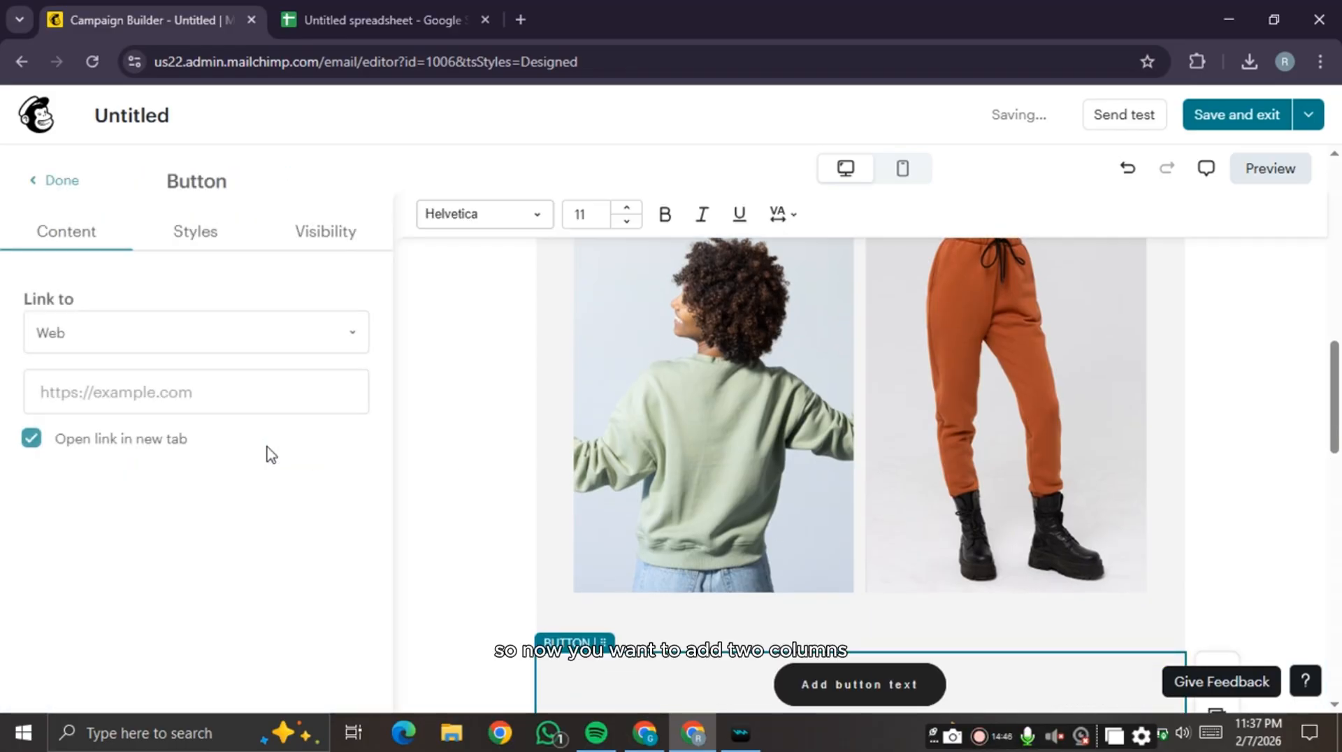
{"action": "left_click", "coordinate": [44, 183]}
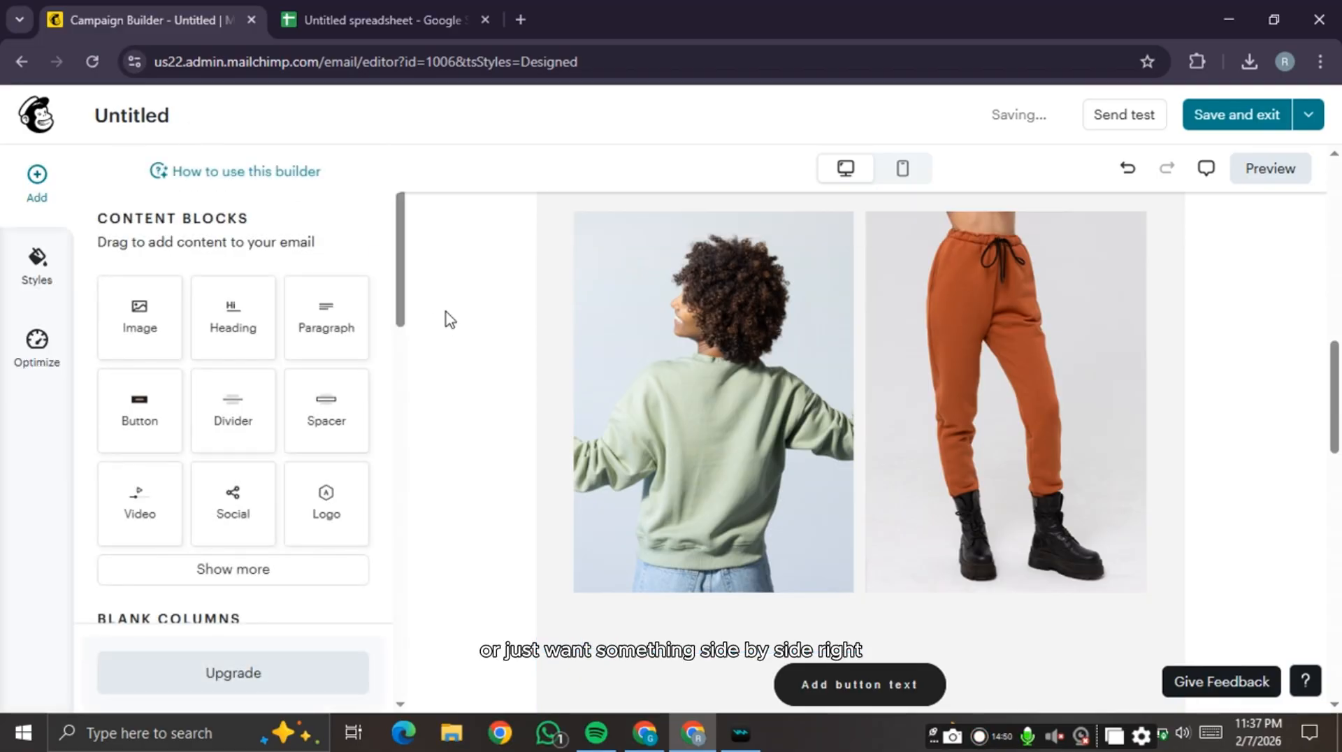
{"action": "scroll", "coordinate": [252, 404], "scroll_direction": "down", "scroll_amount": 5}
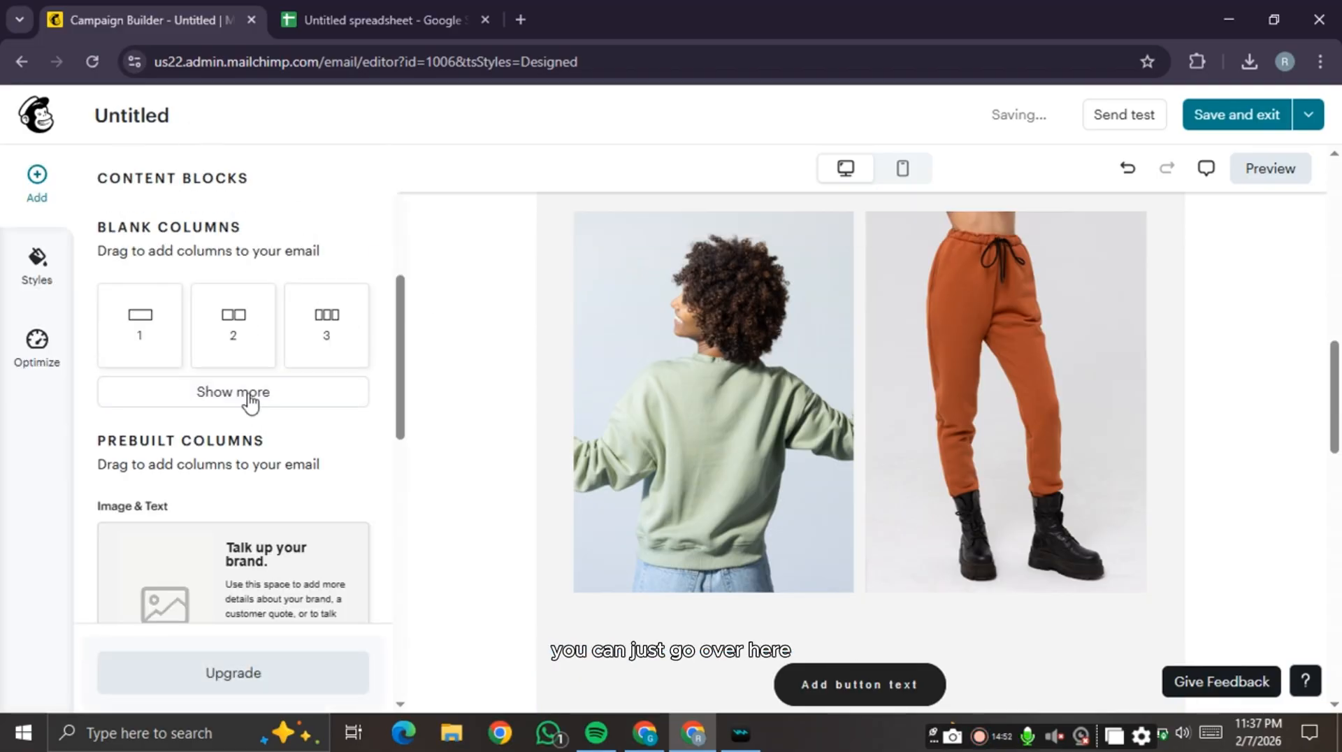
{"action": "left_click_drag", "start_coordinate": [233, 309], "coordinate": [815, 593]}
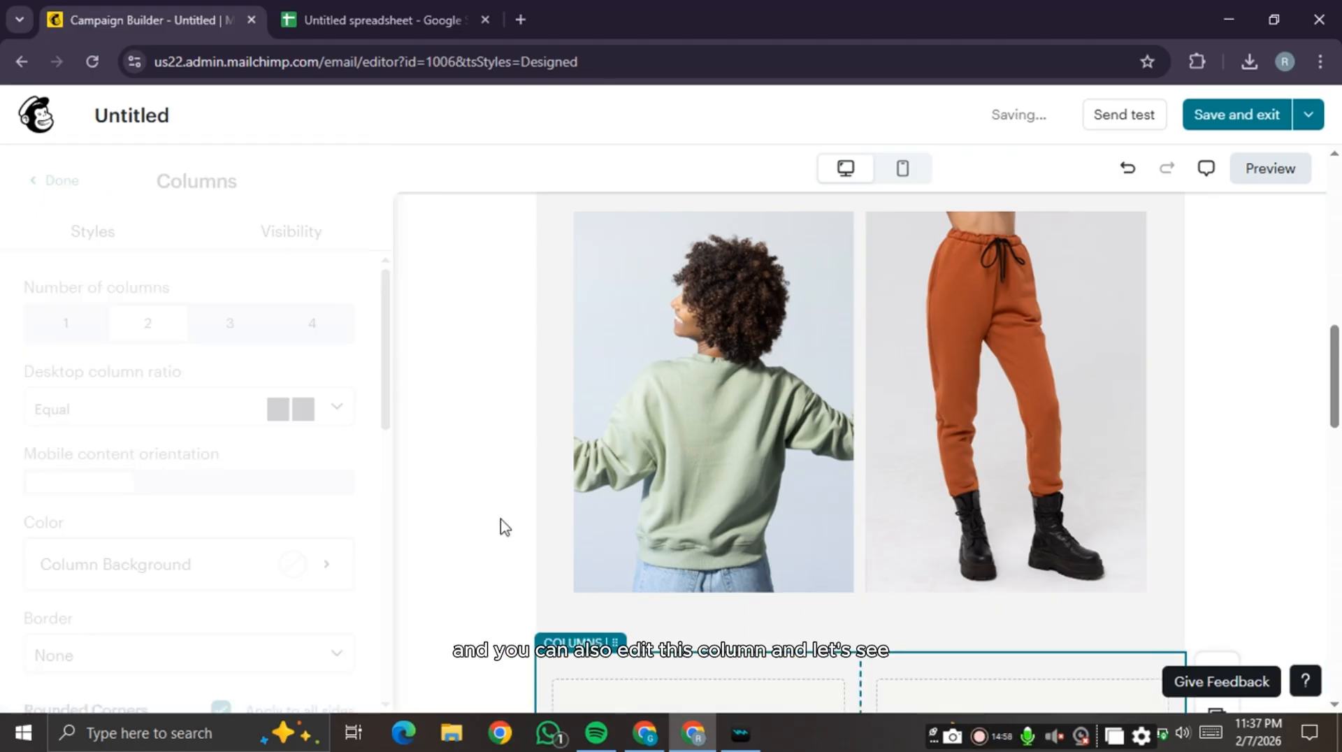
- Switch the column block to 3 columns with a 2:1:1 desktop column ratio
{"action": "scroll", "coordinate": [580, 500], "scroll_direction": "down", "scroll_amount": 4}
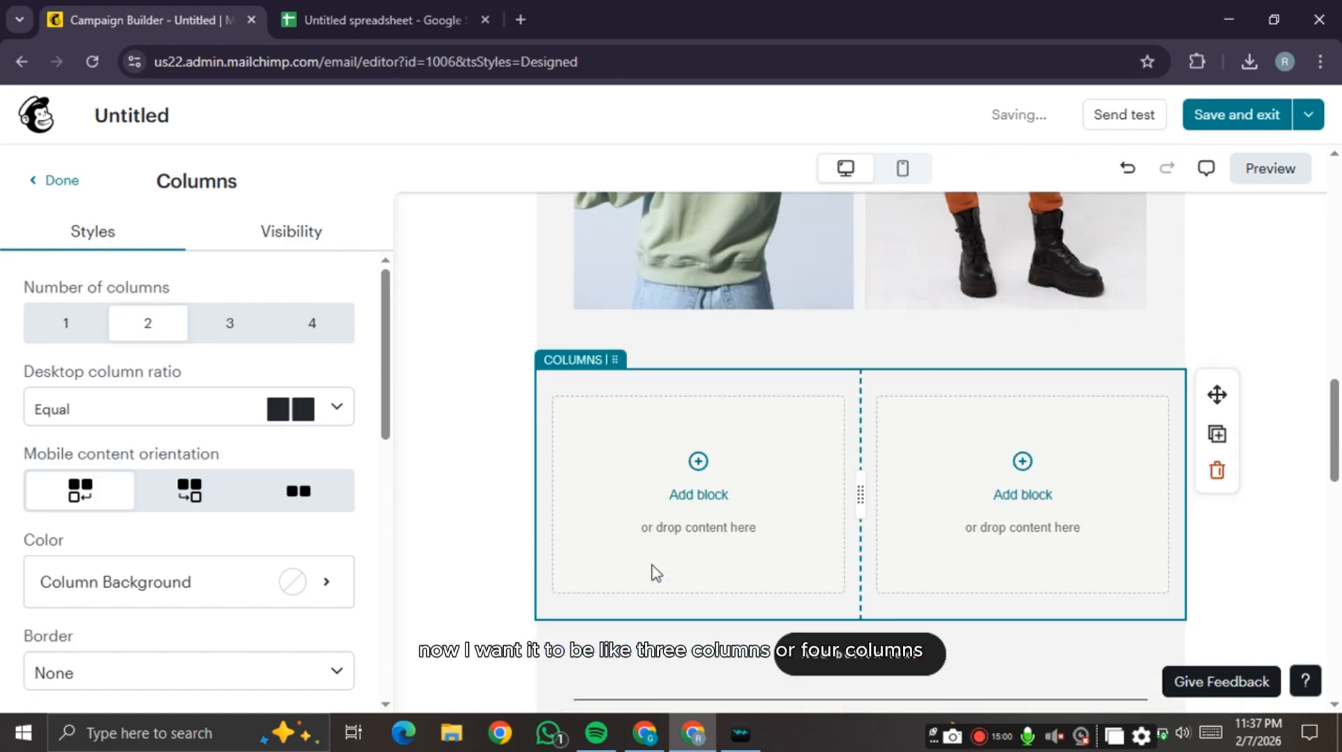
{"action": "left_click", "coordinate": [229, 325]}
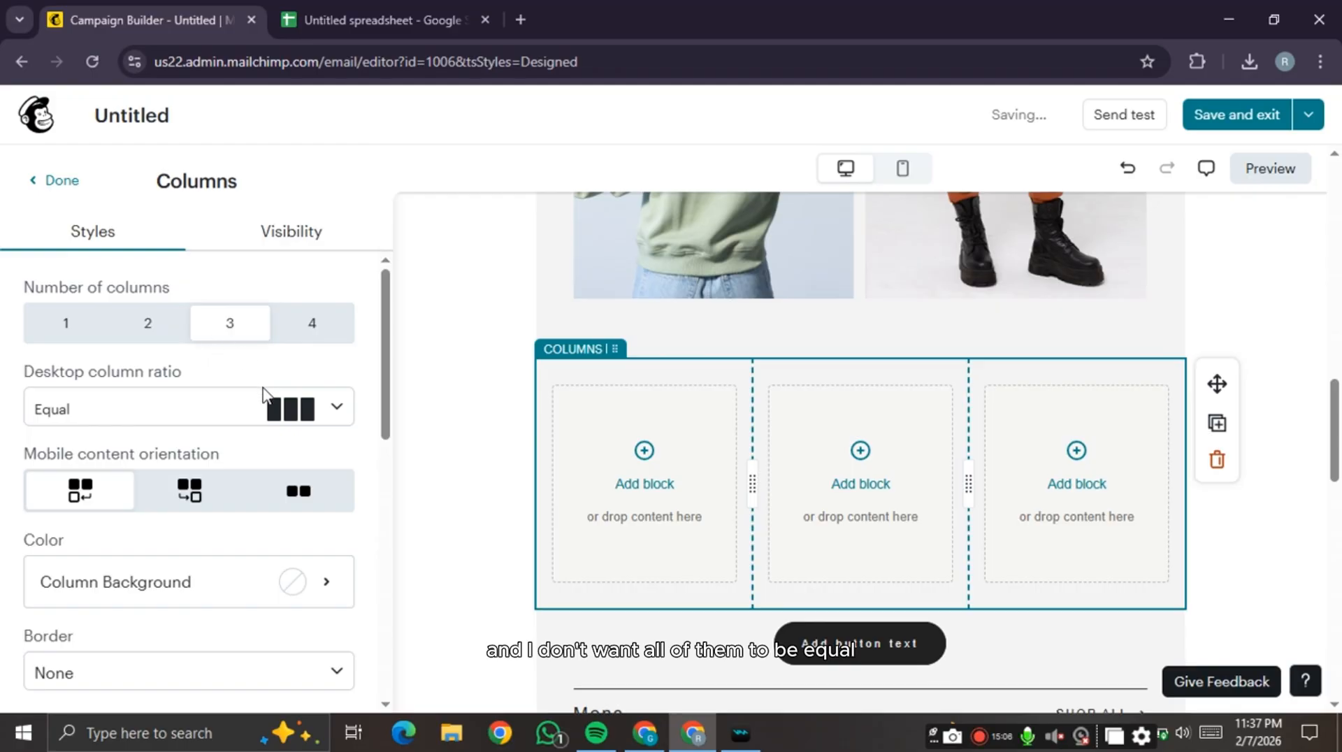
{"action": "left_click", "coordinate": [352, 421]}
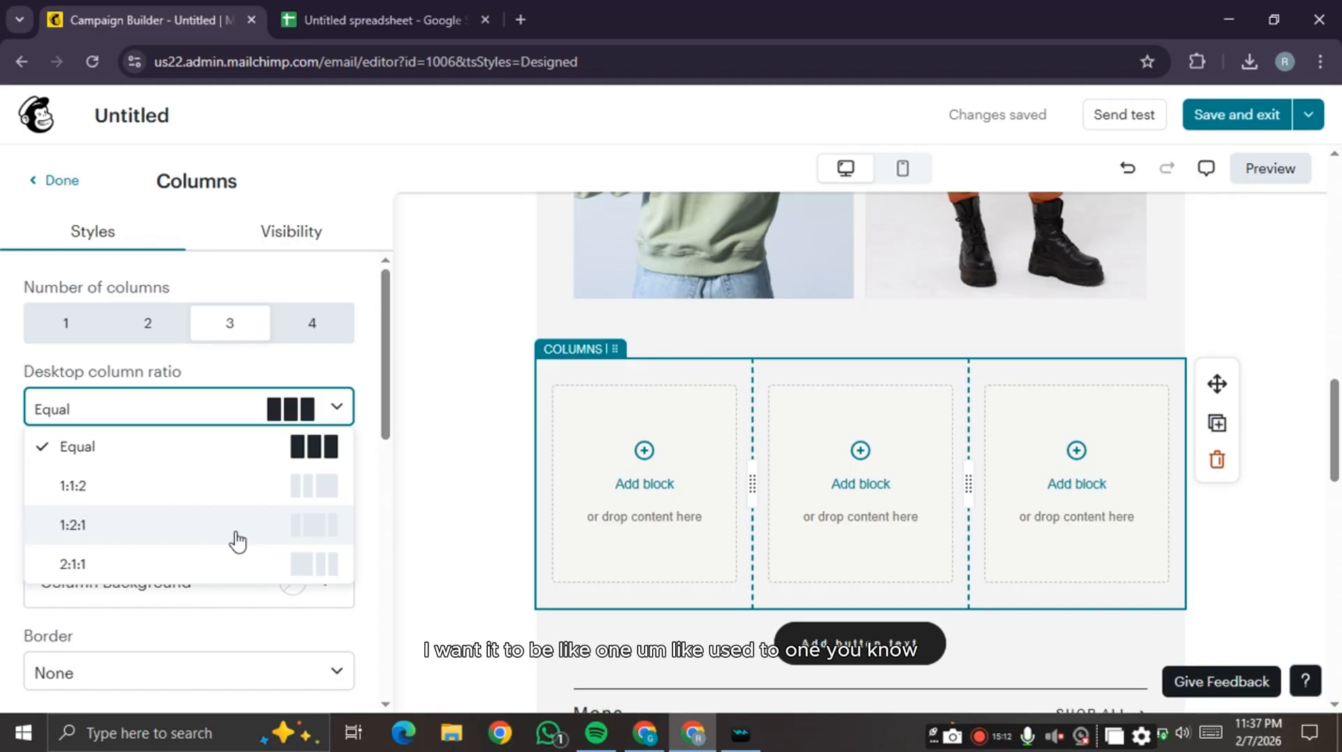
{"action": "left_click", "coordinate": [237, 575]}
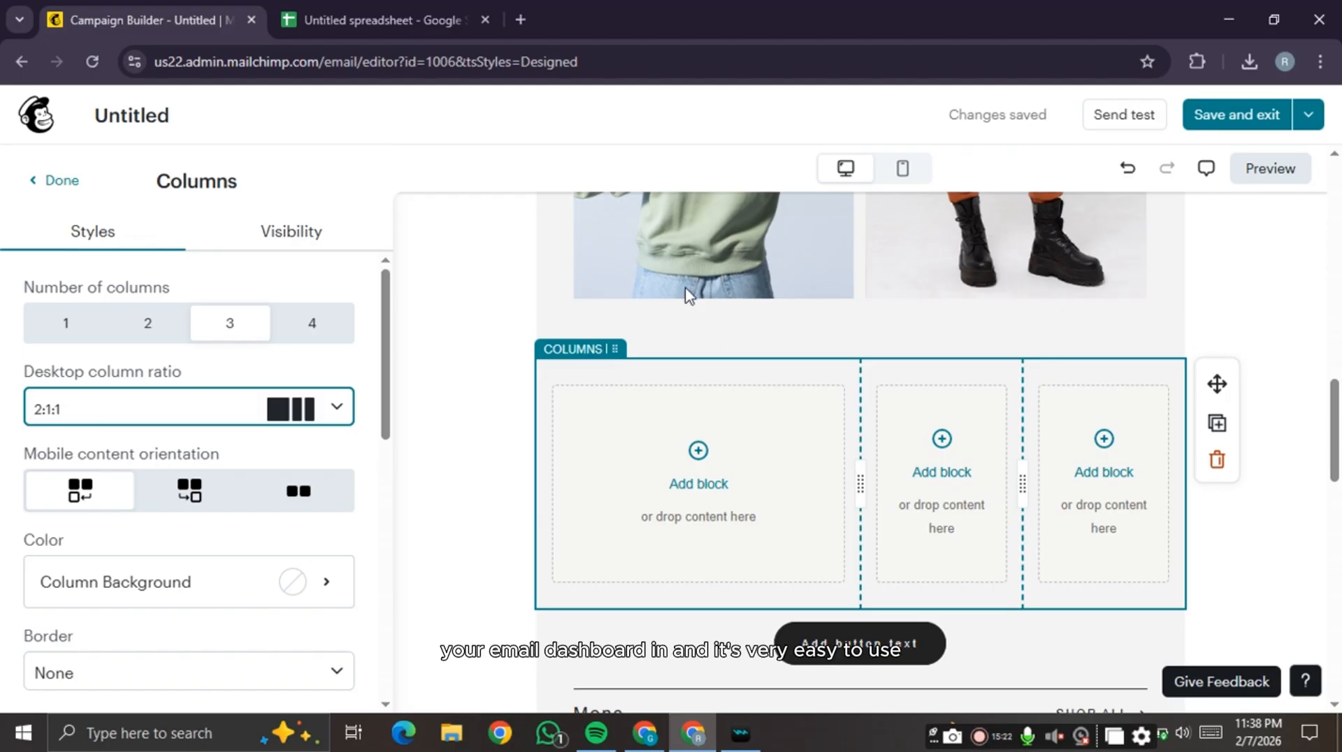
{"action": "scroll", "coordinate": [1106, 376], "scroll_direction": "up", "scroll_amount": 10}
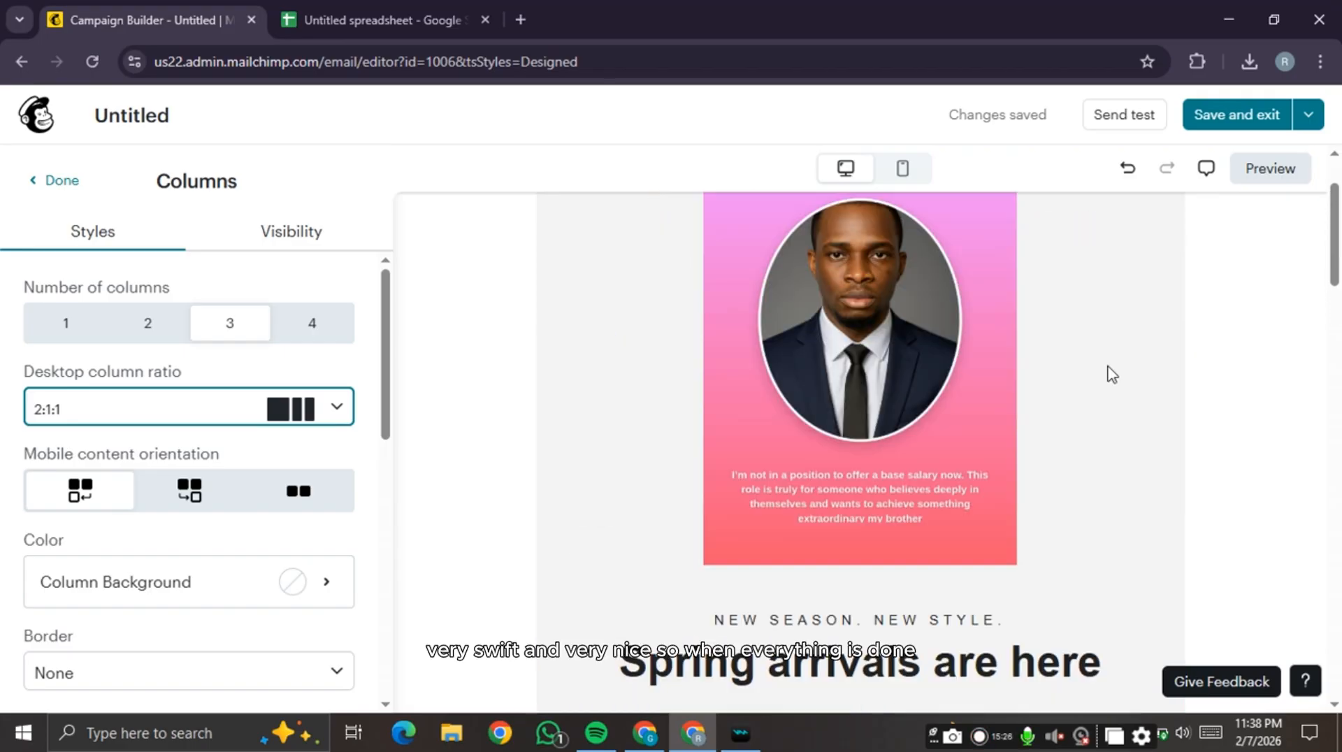
- In the mobile layout, delete the empty three-column Columns block and confirm Delete columns
{"action": "scroll", "coordinate": [1153, 349], "scroll_direction": "up", "scroll_amount": 2}
{"action": "scroll", "coordinate": [1154, 350], "scroll_direction": "down", "scroll_amount": 10}
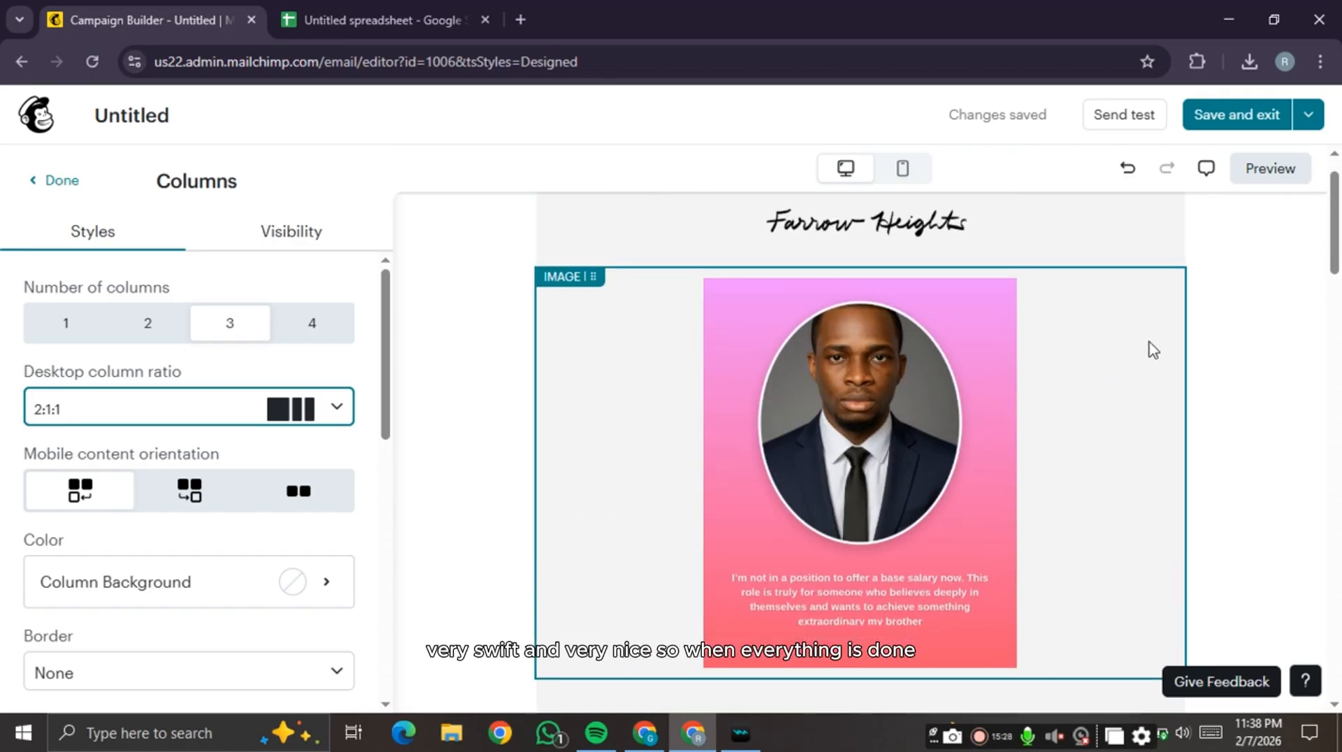
{"action": "scroll", "coordinate": [1153, 350], "scroll_direction": "down", "scroll_amount": 1}
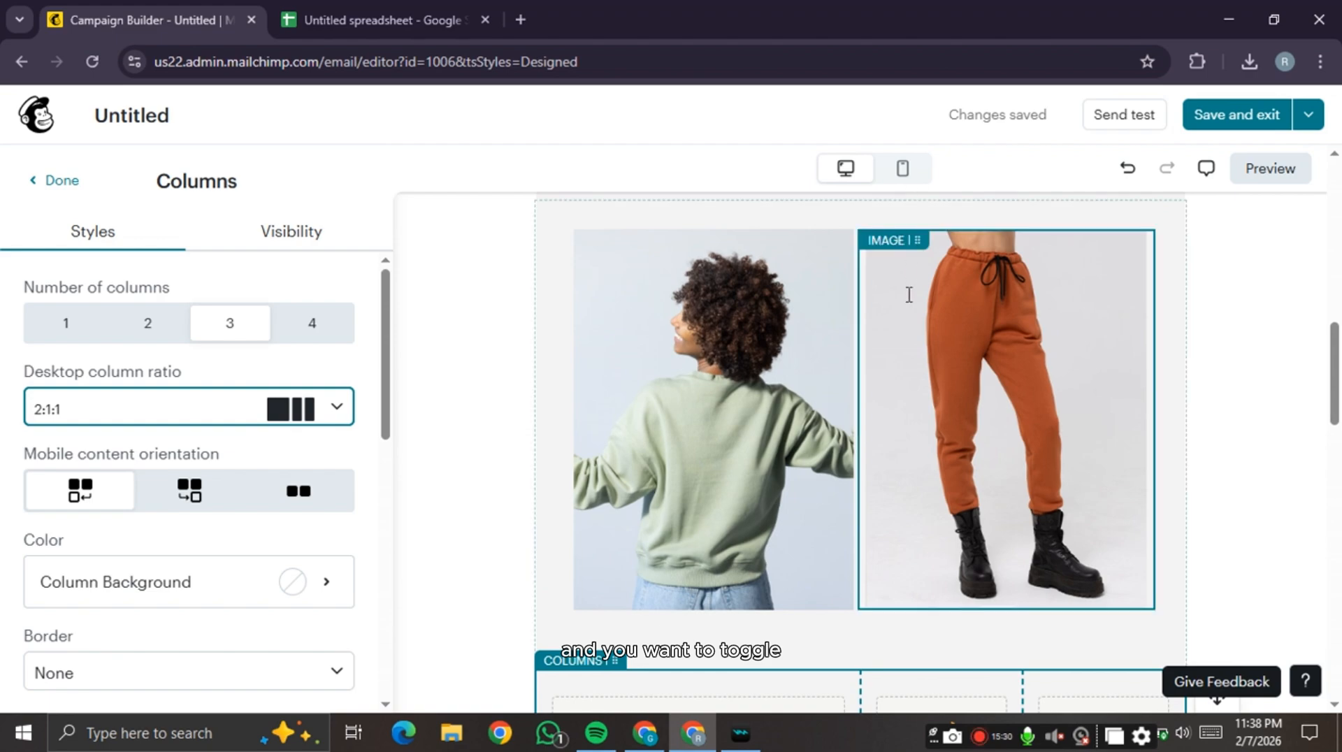
{"action": "left_click", "coordinate": [900, 170]}
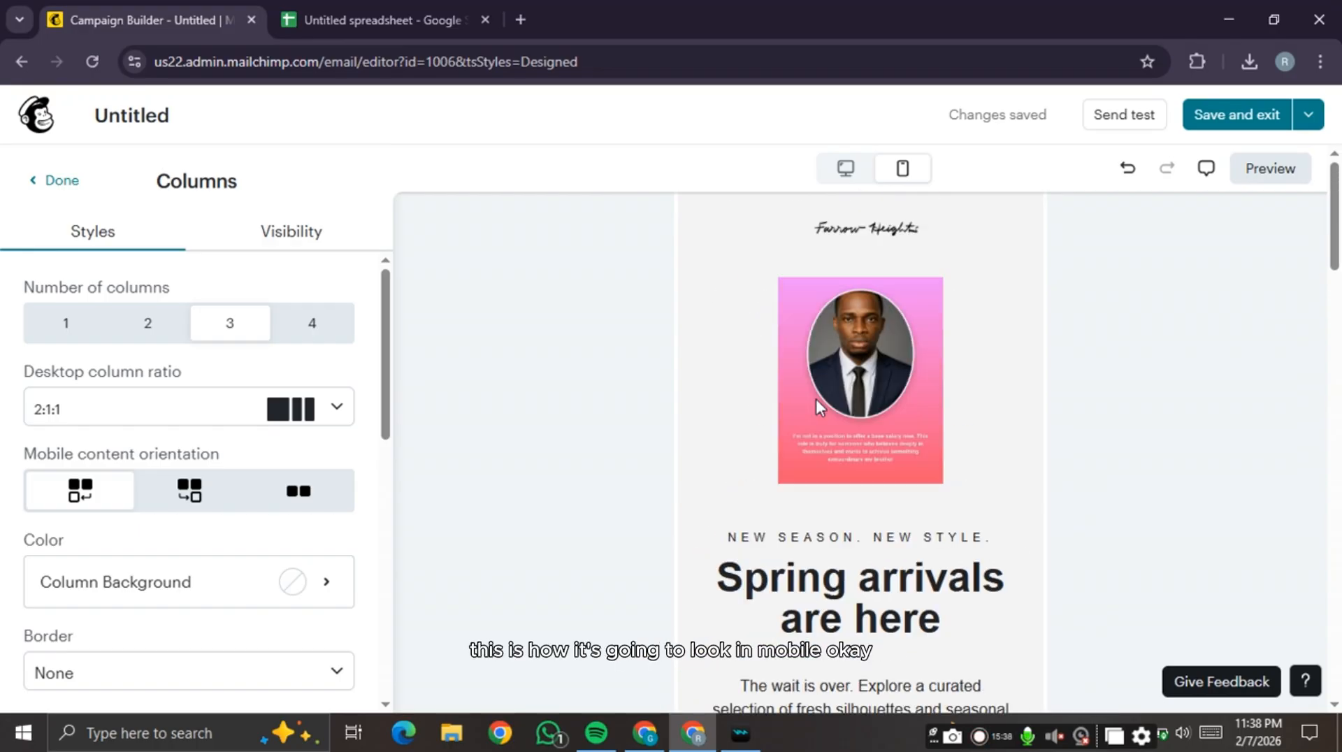
{"action": "scroll", "coordinate": [819, 406], "scroll_direction": "down", "scroll_amount": 15}
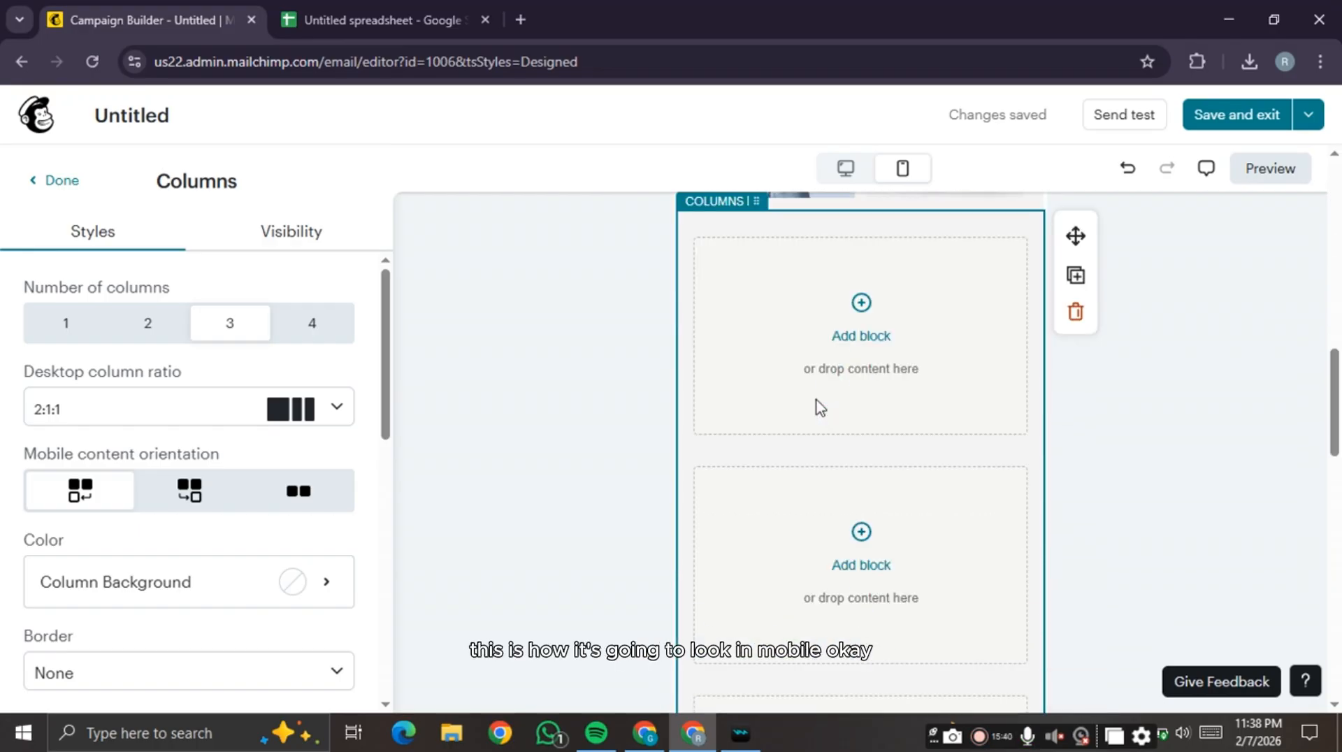
{"action": "scroll", "coordinate": [819, 406], "scroll_direction": "up", "scroll_amount": 5}
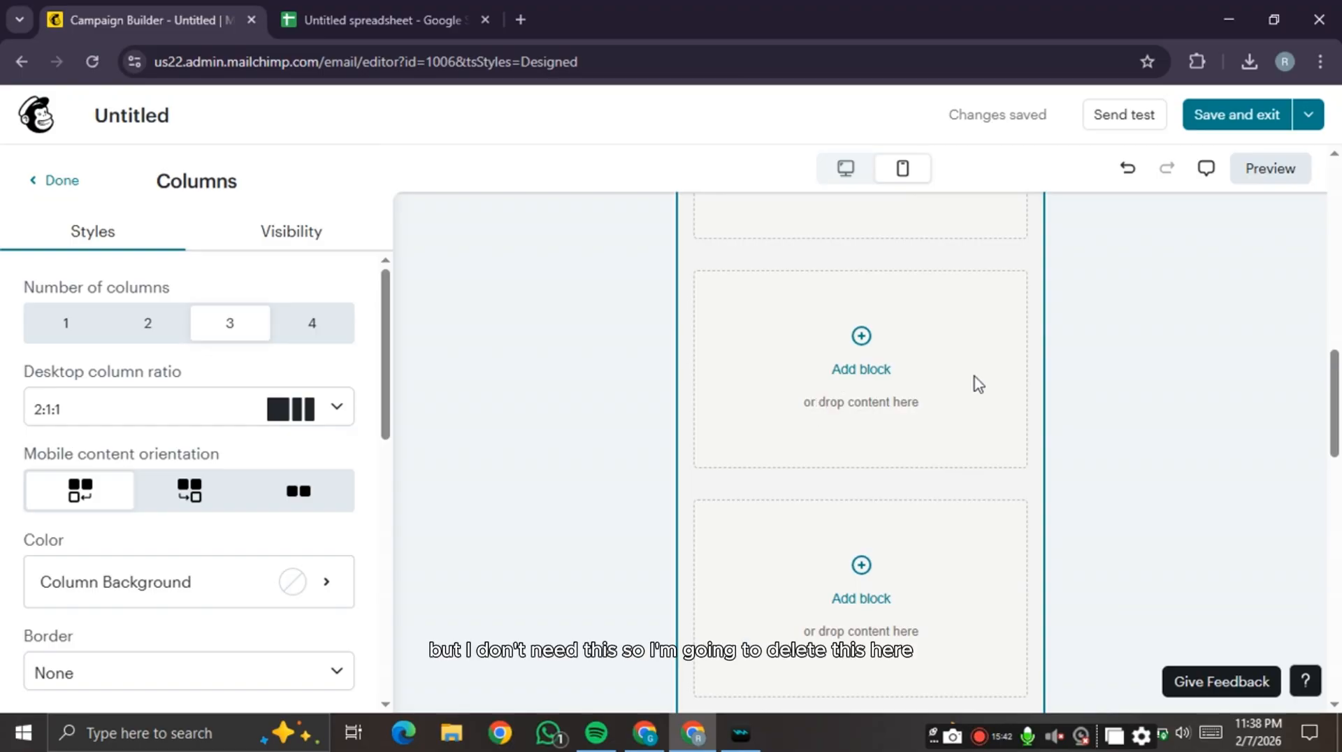
{"action": "scroll", "coordinate": [973, 384], "scroll_direction": "up", "scroll_amount": 4}
{"action": "scroll", "coordinate": [1093, 367], "scroll_direction": "up", "scroll_amount": 2}
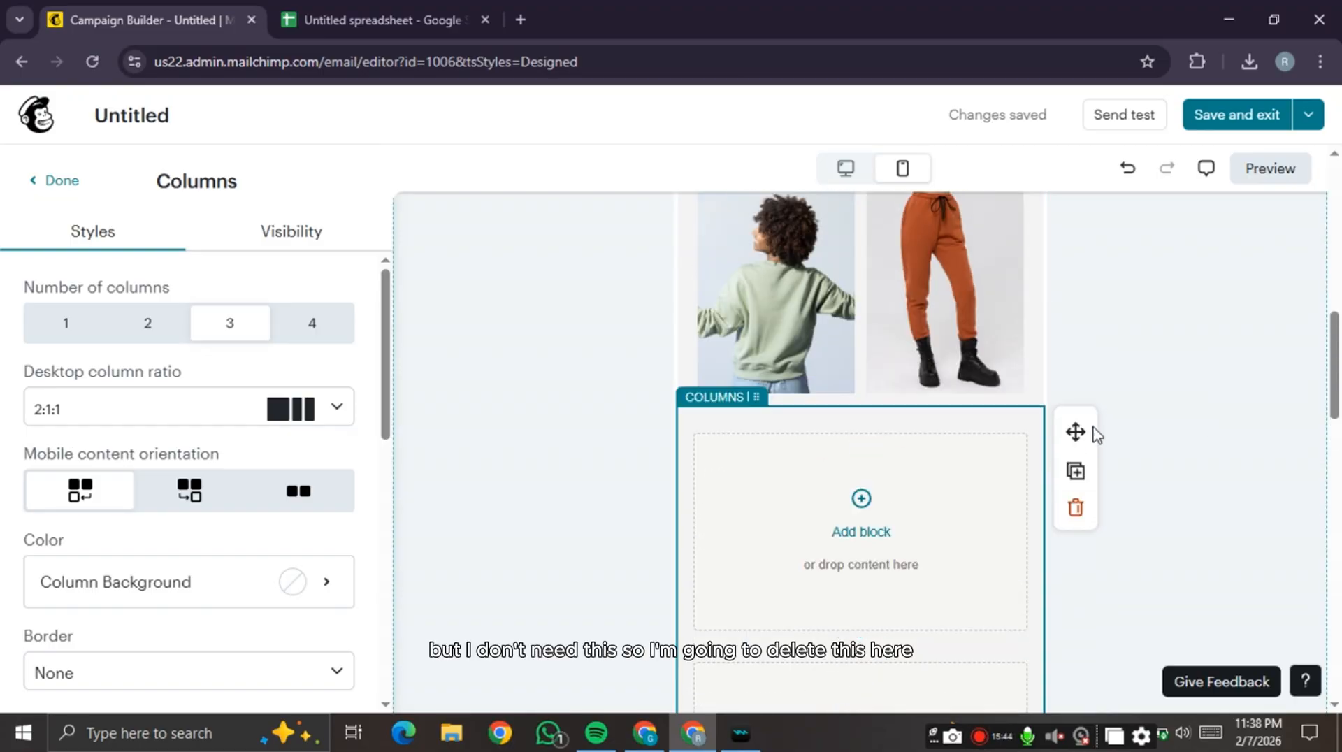
{"action": "left_click", "coordinate": [1076, 509]}
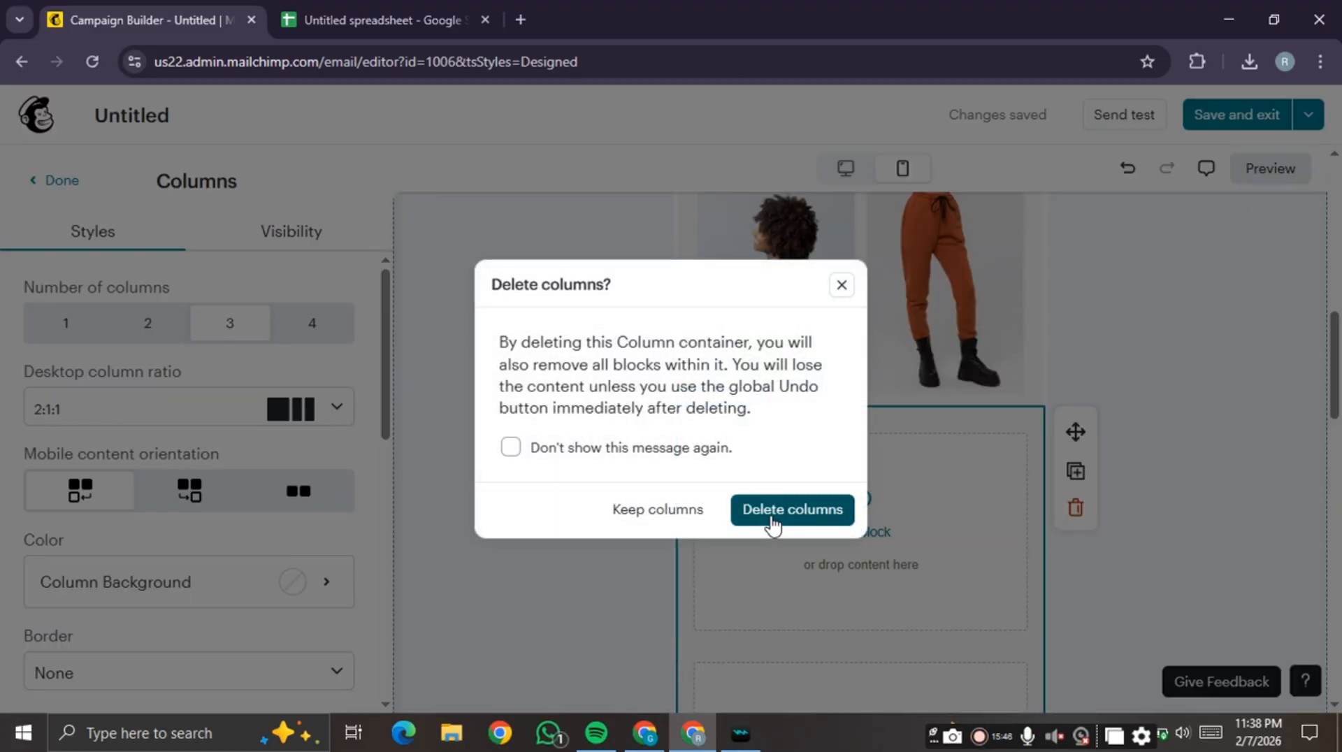
{"action": "left_click", "coordinate": [821, 504]}
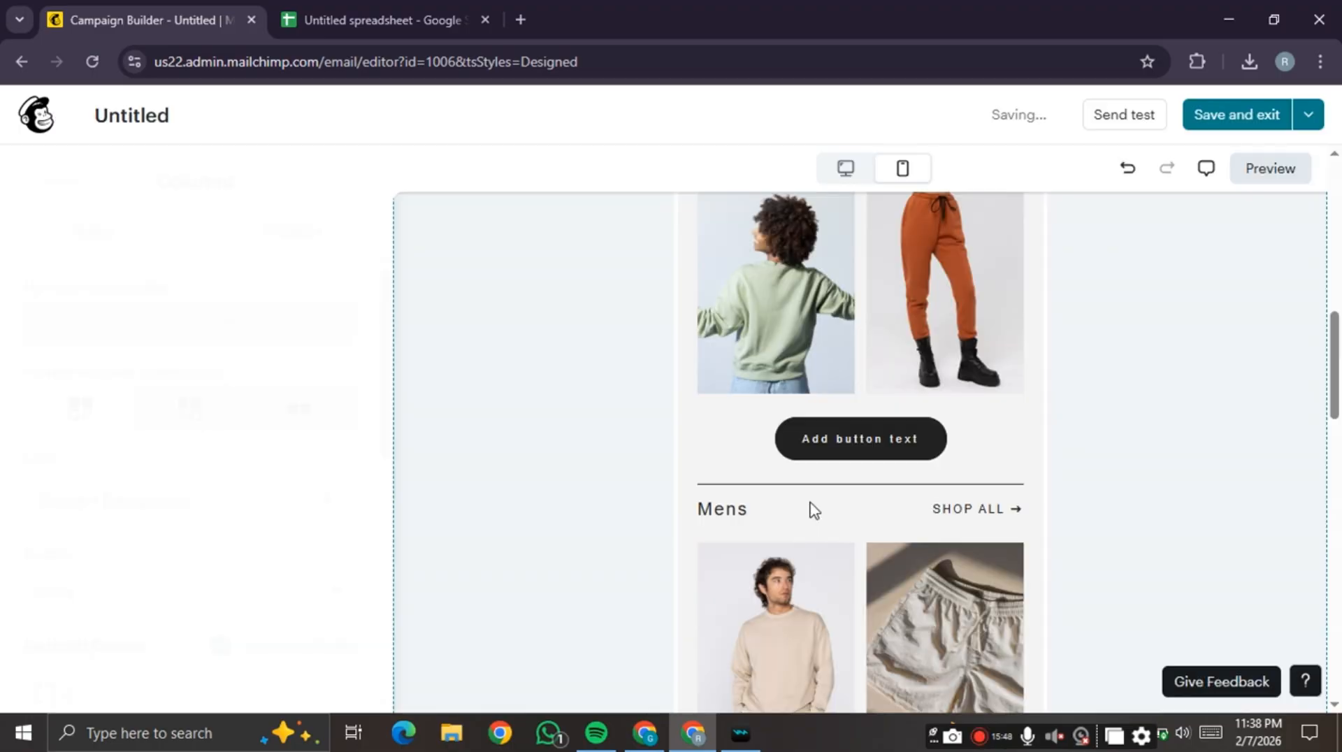
{"action": "scroll", "coordinate": [985, 454], "scroll_direction": "down", "scroll_amount": 5}
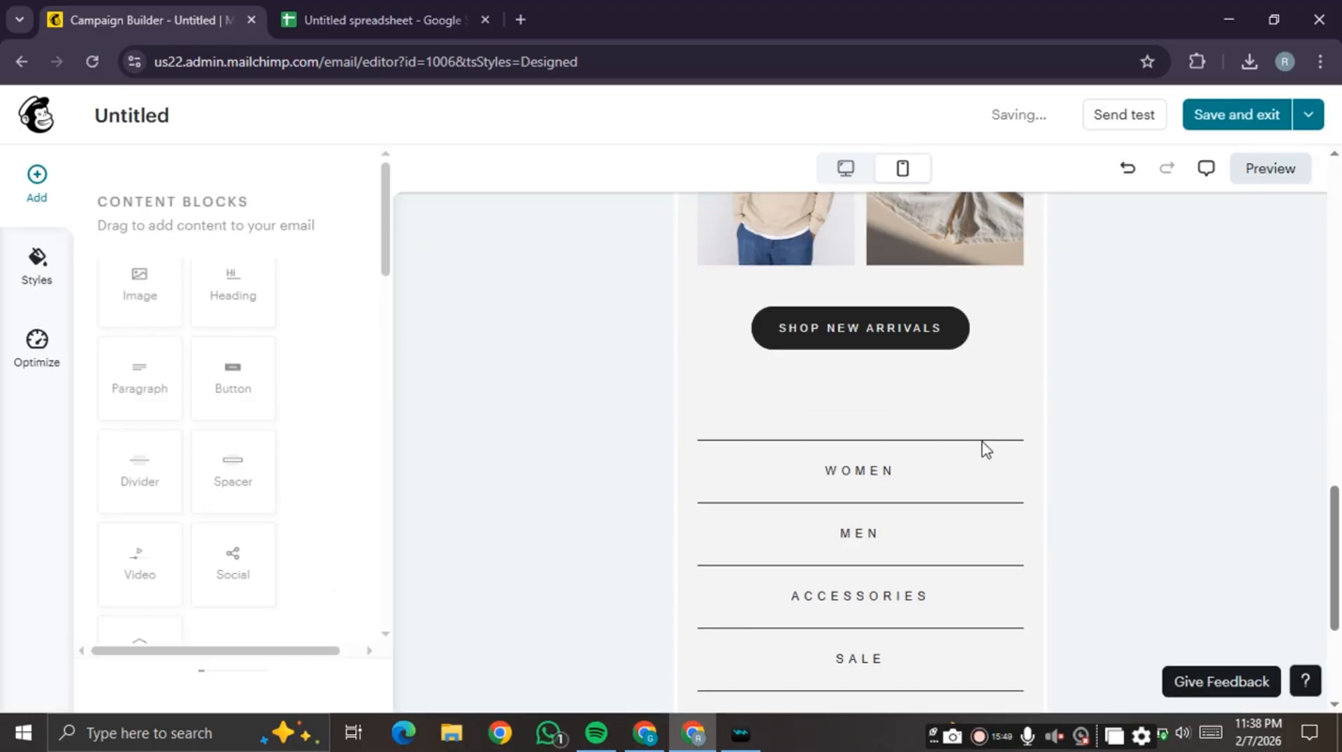
- Return to the desktop layout and close the Send test window without sending
{"action": "left_click", "coordinate": [846, 168]}
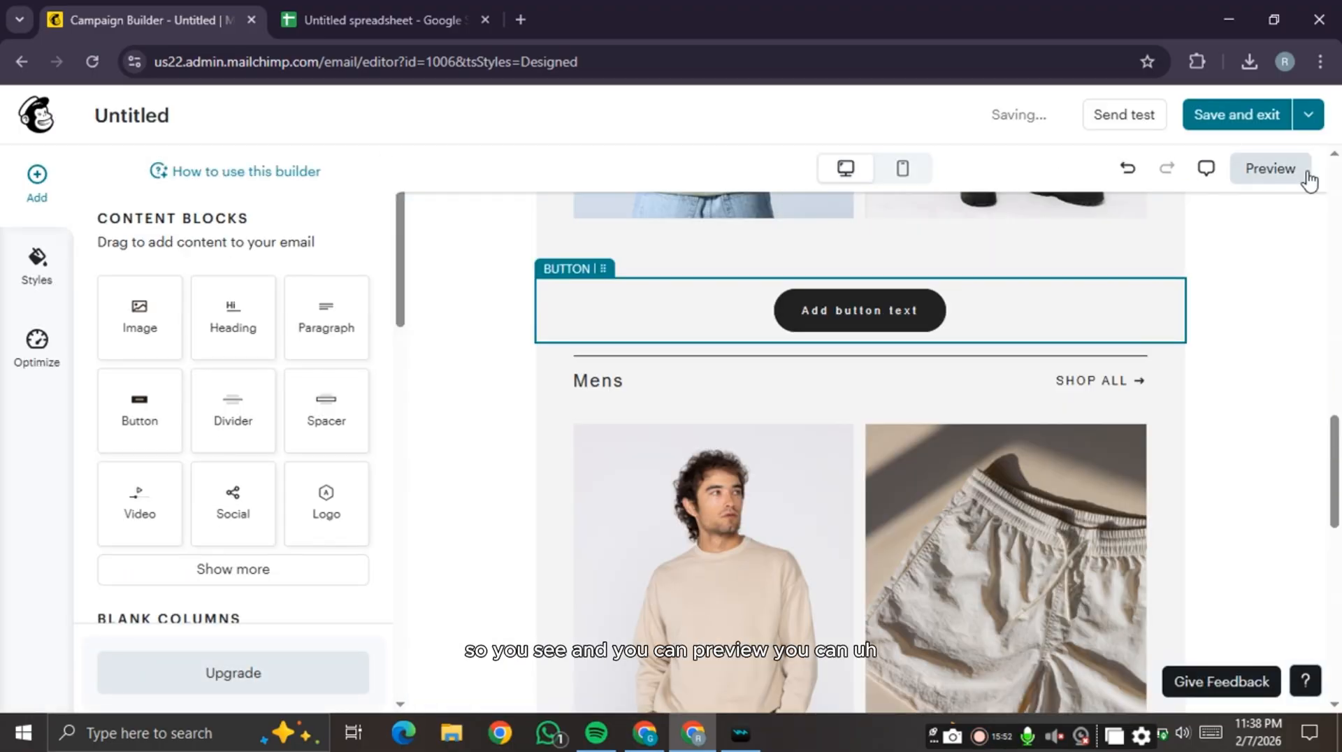
{"action": "left_click", "coordinate": [1243, 360]}
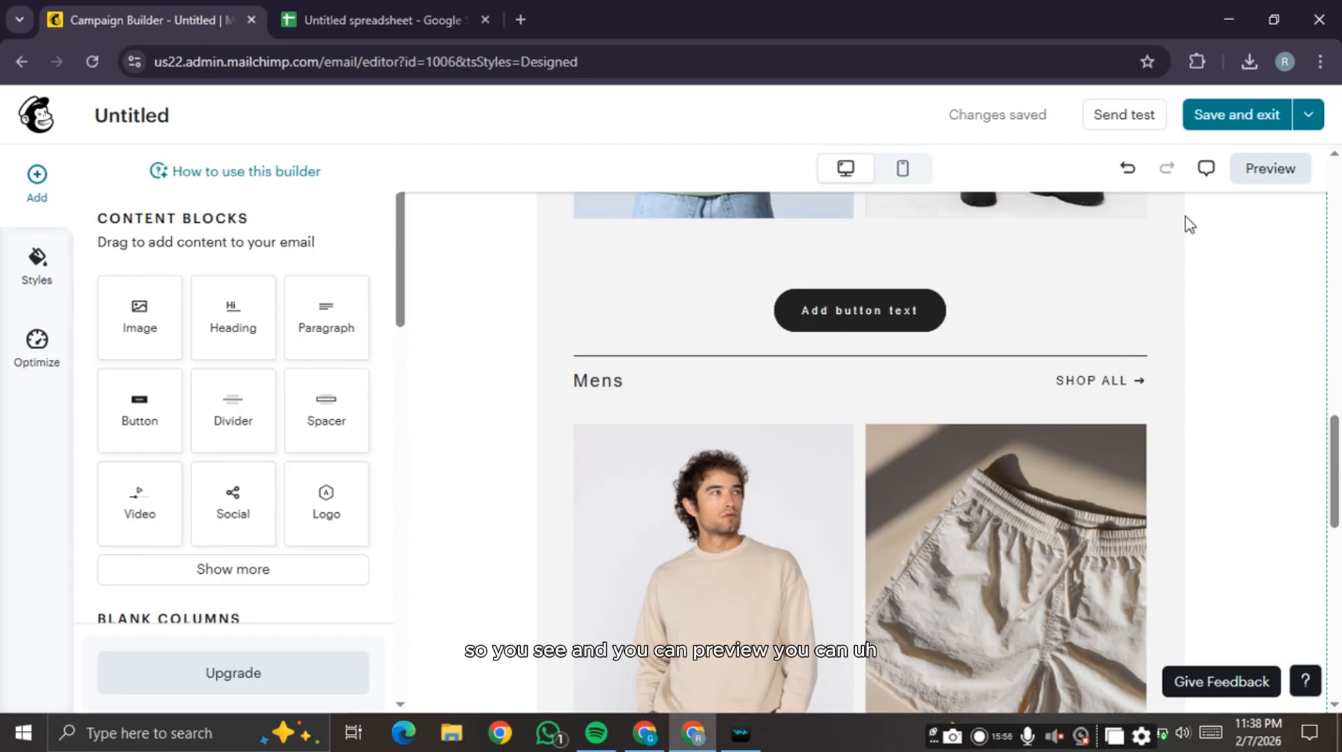
{"action": "left_click", "coordinate": [1116, 116]}
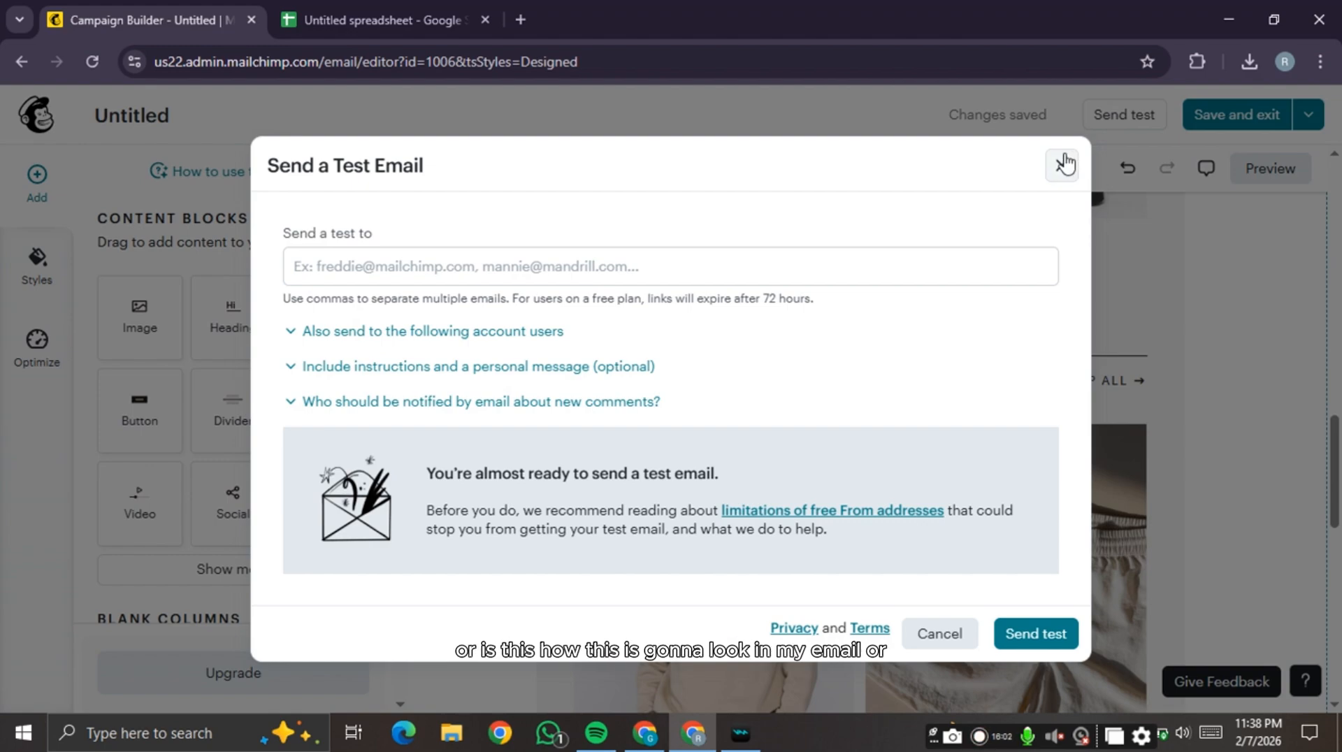
{"action": "left_click", "coordinate": [764, 263]}
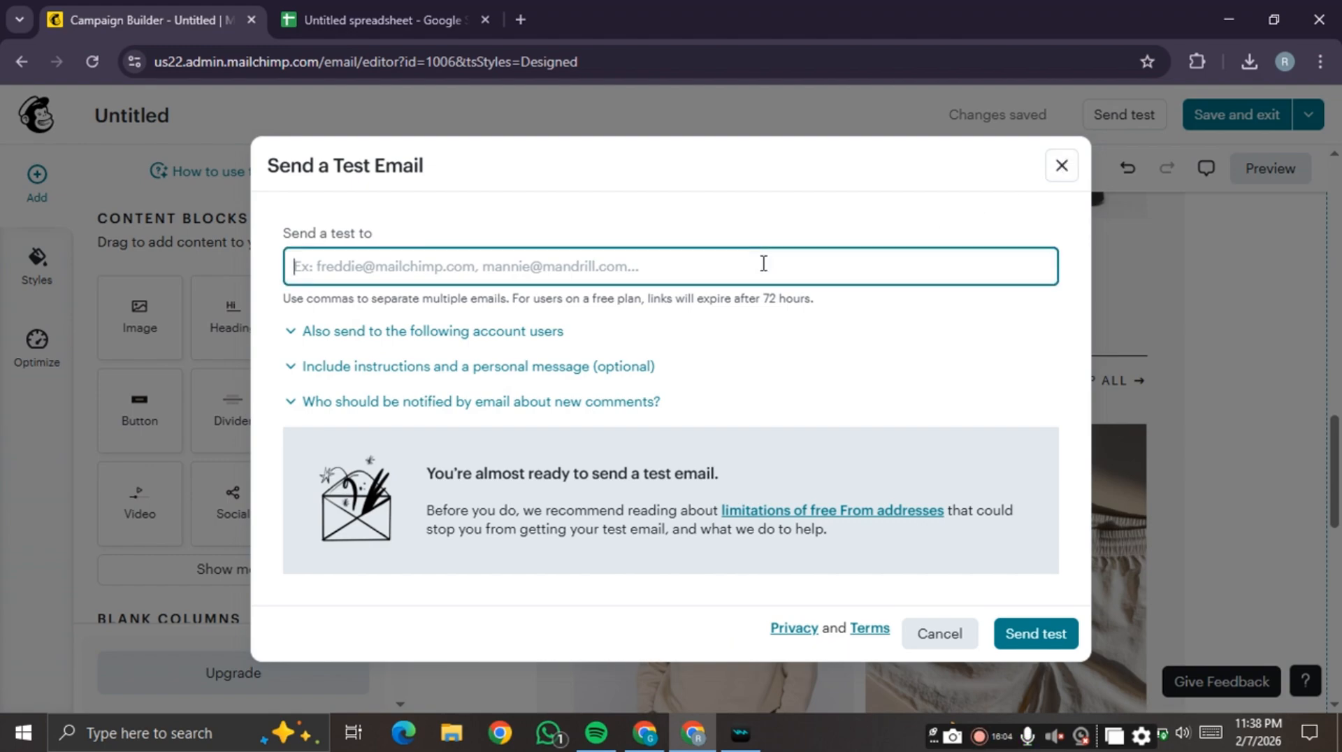
{"action": "left_click", "coordinate": [1060, 167]}
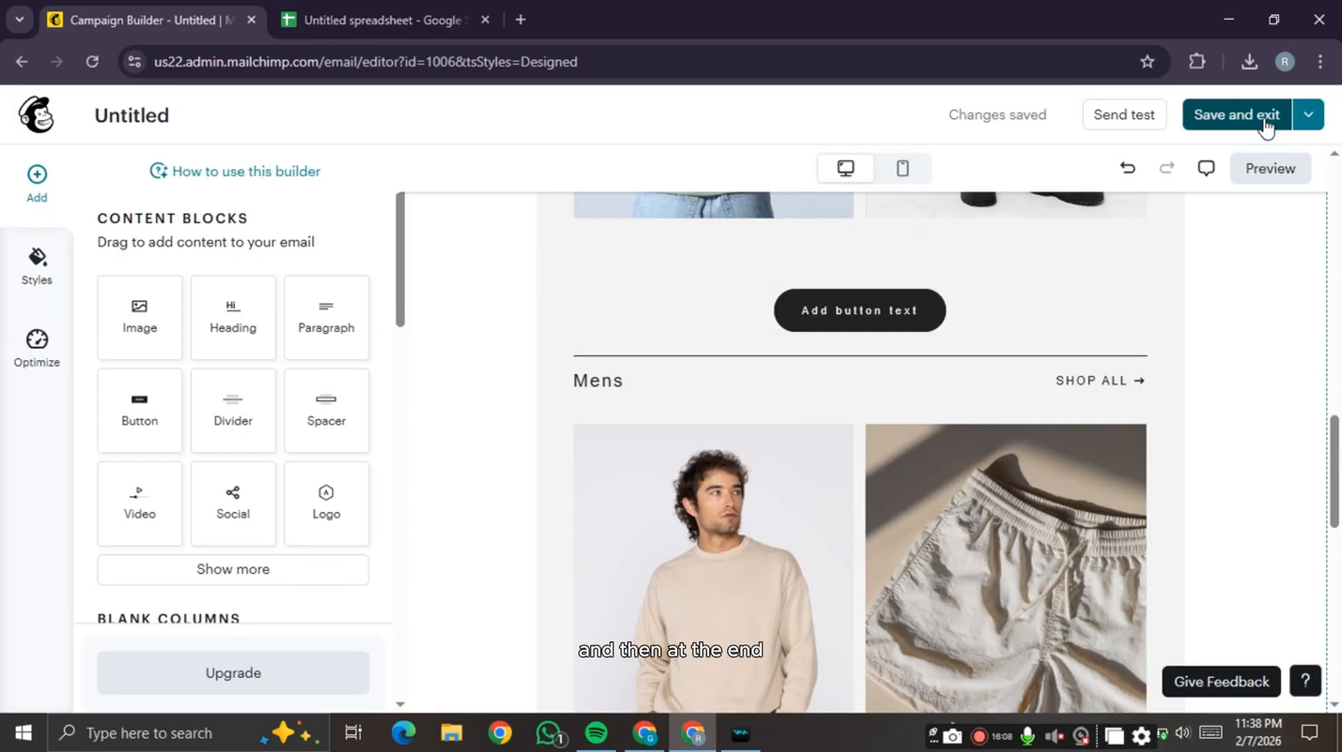
- Attempt Save and exit, dismiss the 'Add button text' error, and select that button block
{"action": "left_click", "coordinate": [1266, 116]}
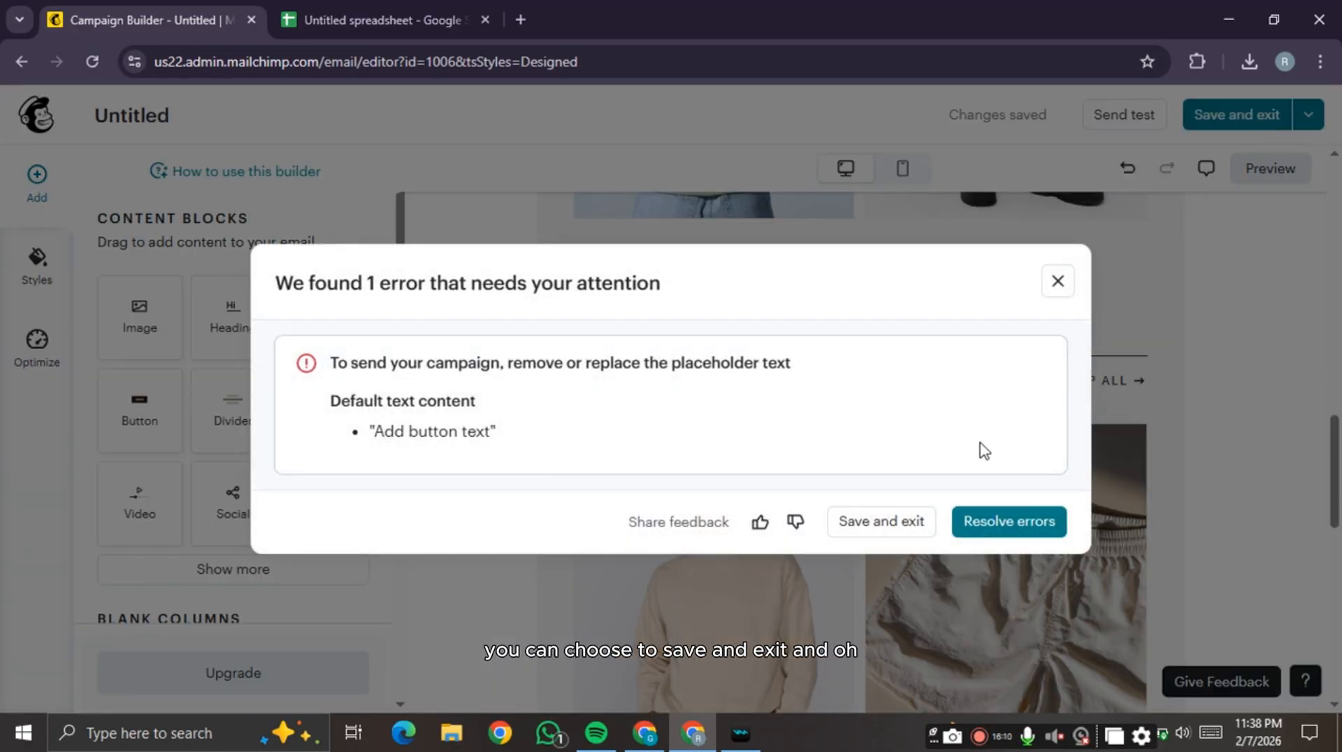
{"action": "left_click", "coordinate": [1059, 292]}
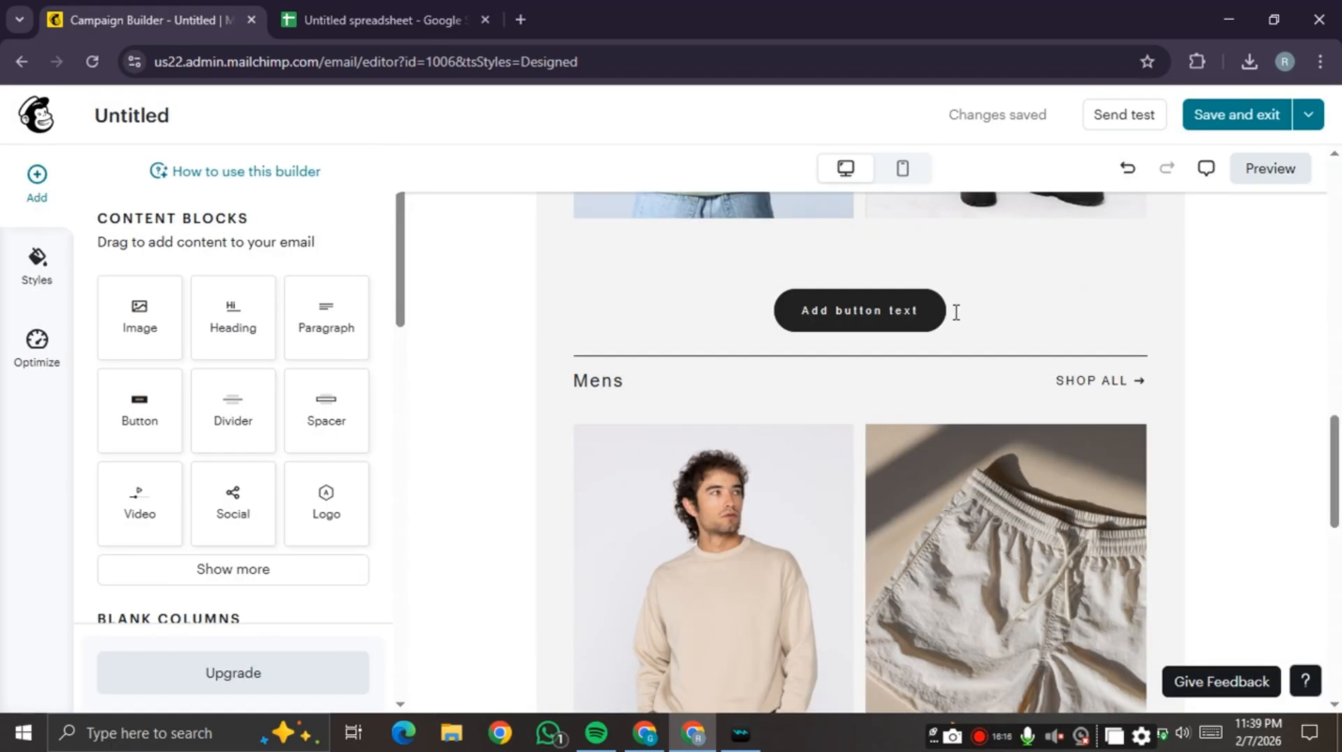
{"action": "left_click", "coordinate": [1033, 319]}
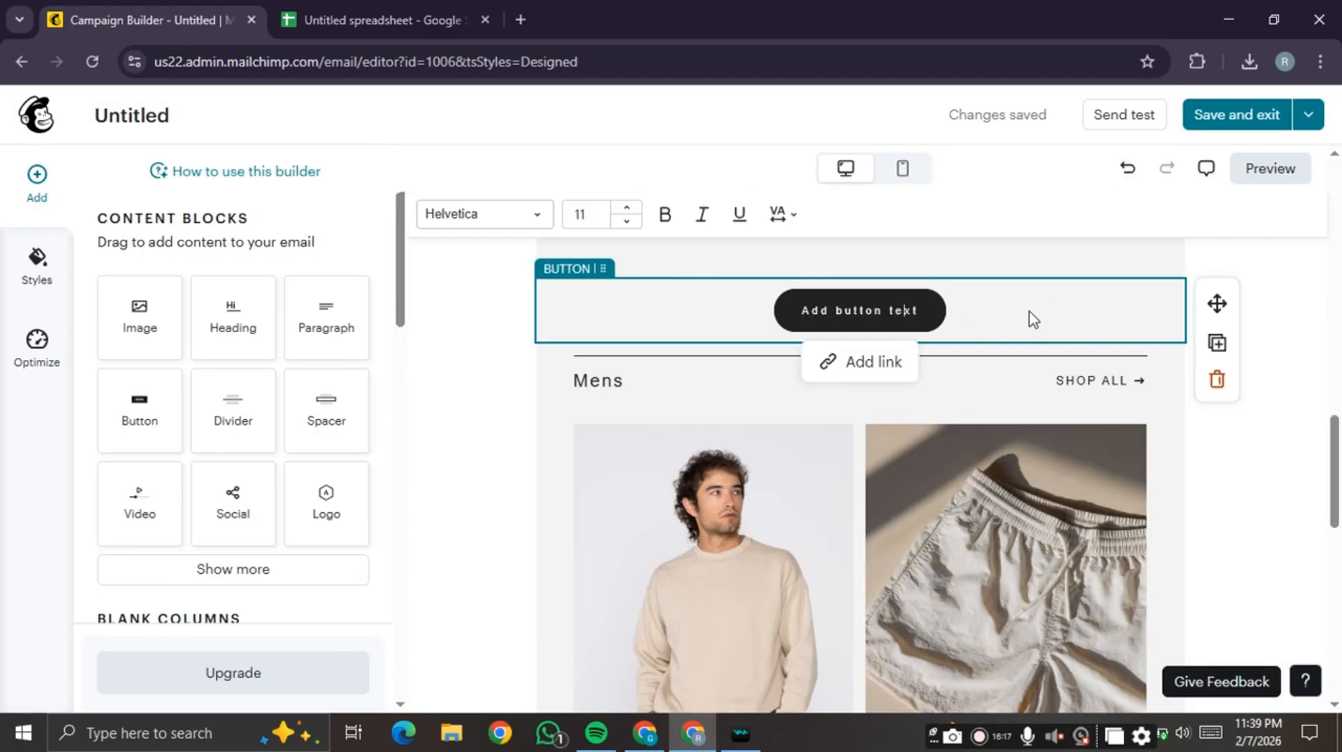
- Remove the placeholder 'Add button text' button block with its trash icon
{"action": "left_click", "coordinate": [1216, 379]}
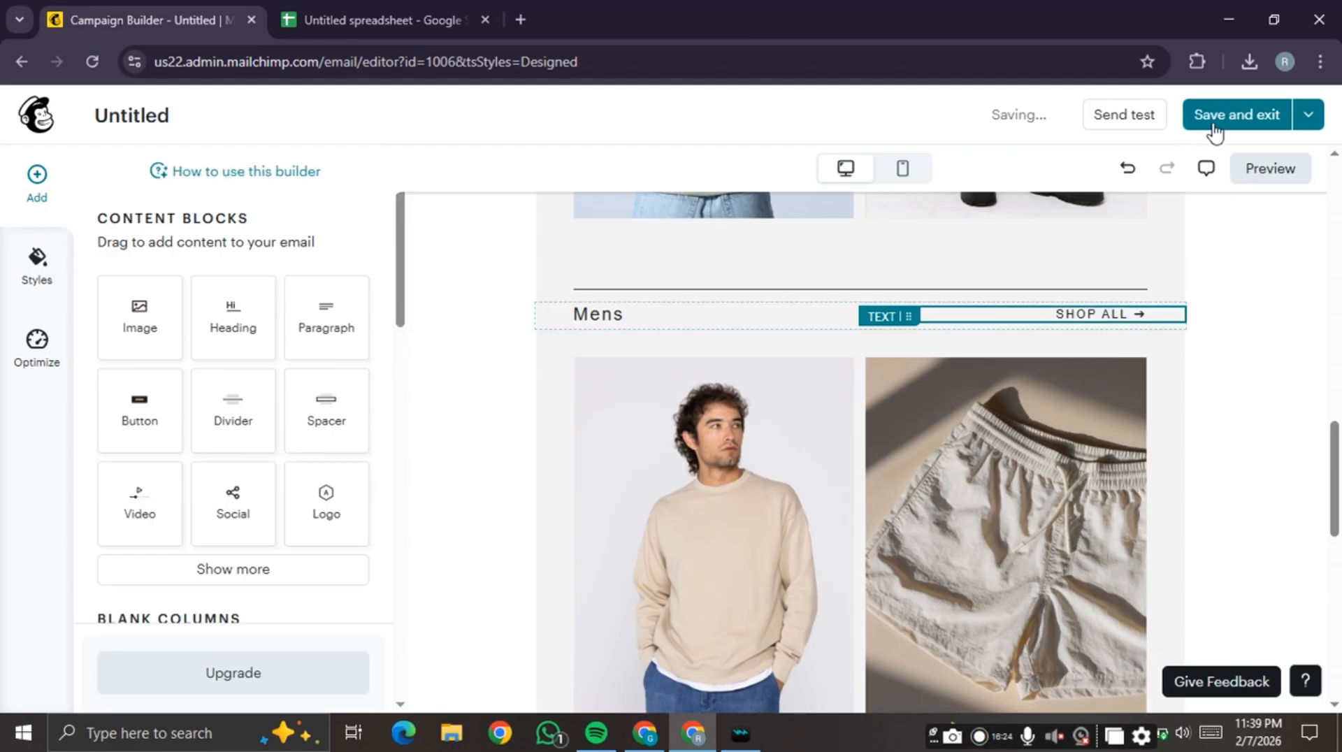
- Save and exit the design, then open the To section's Send to recipient choices
{"action": "left_click", "coordinate": [1255, 116]}
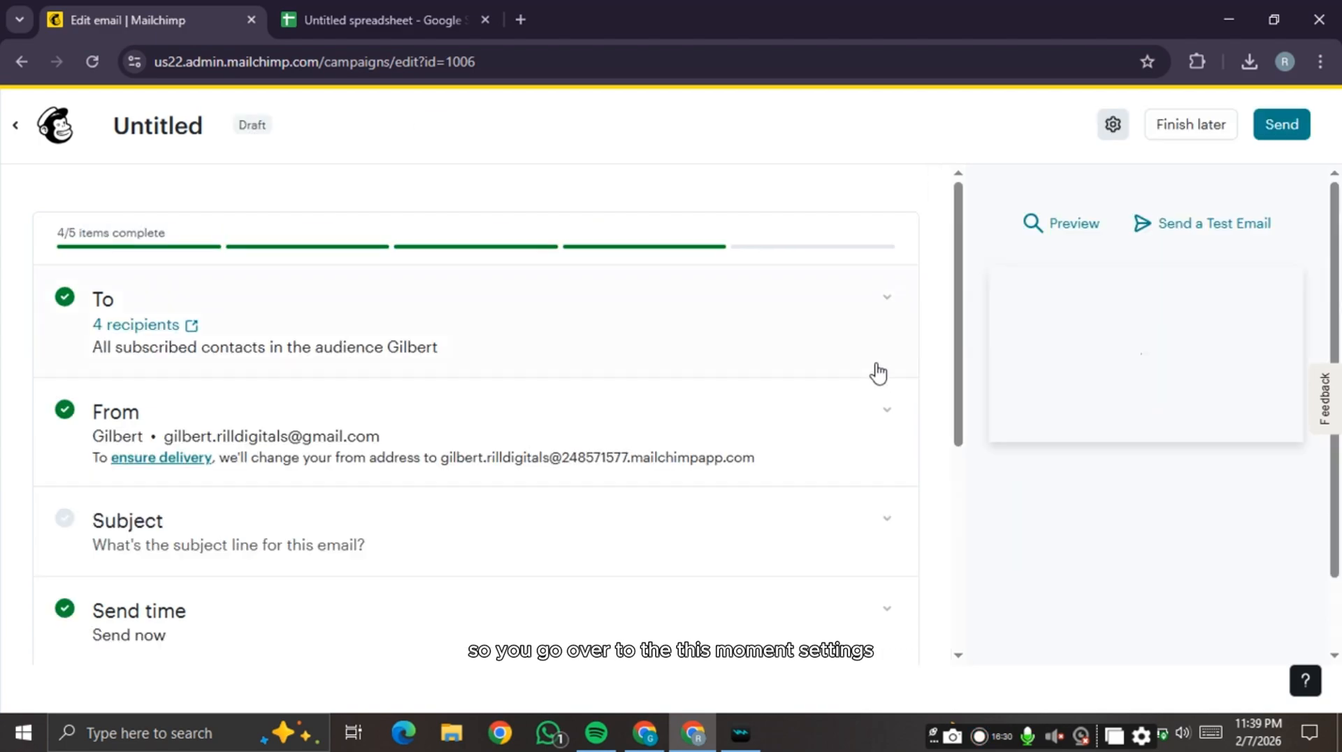
{"action": "left_click", "coordinate": [572, 314]}
{"action": "scroll", "coordinate": [455, 320], "scroll_direction": "down", "scroll_amount": 1}
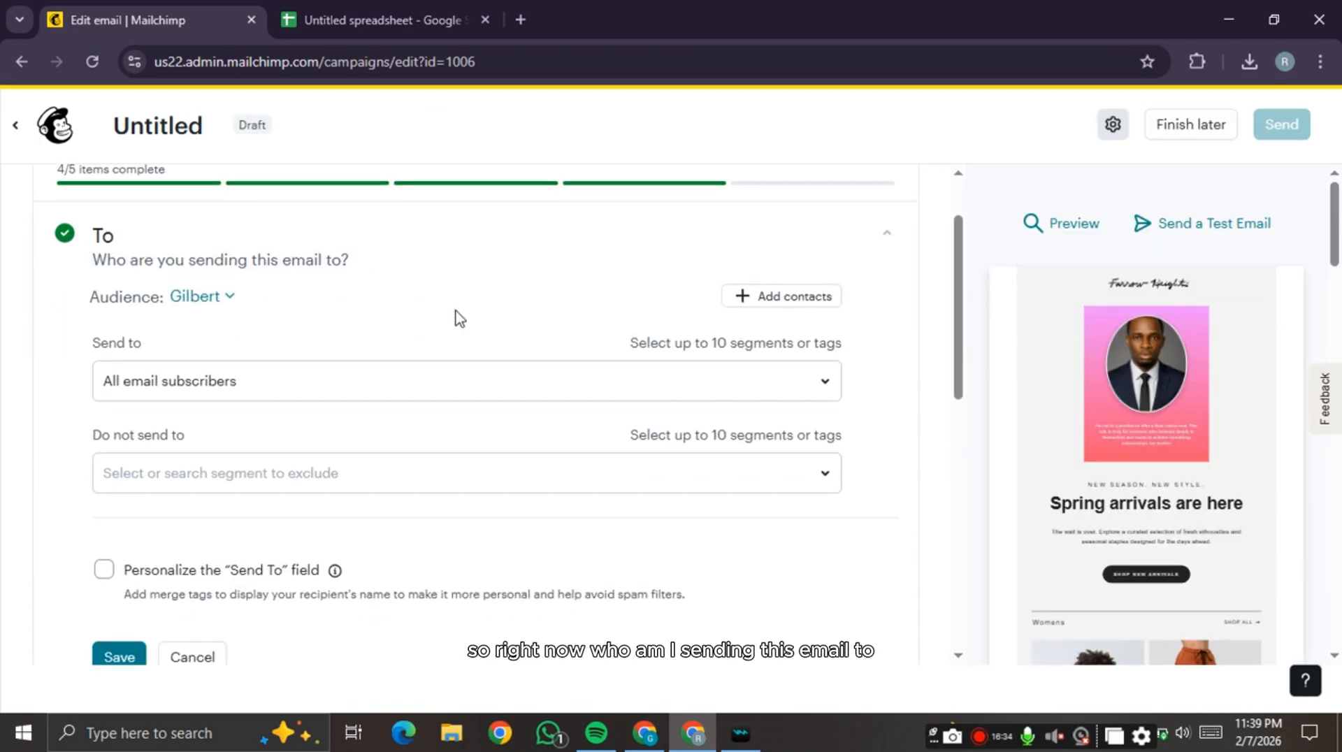
{"action": "scroll", "coordinate": [458, 318], "scroll_direction": "down", "scroll_amount": 1}
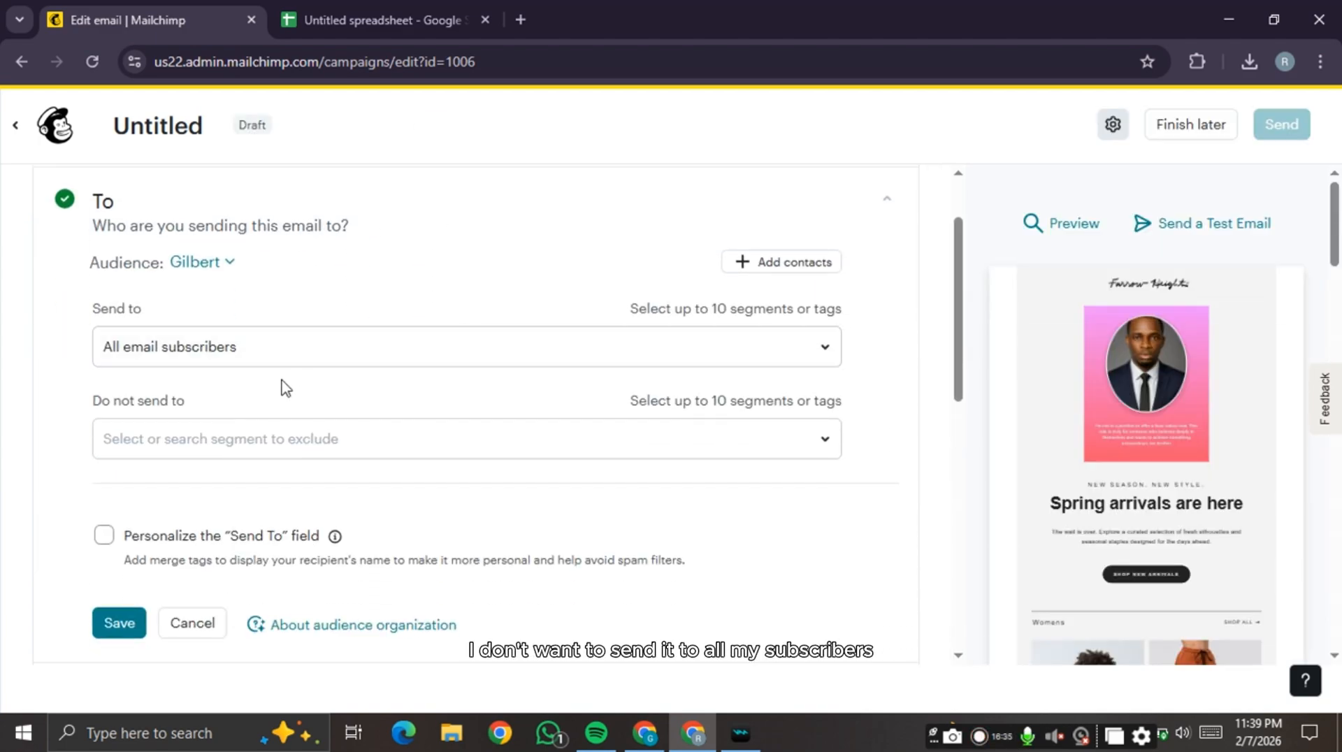
{"action": "left_click", "coordinate": [519, 356]}
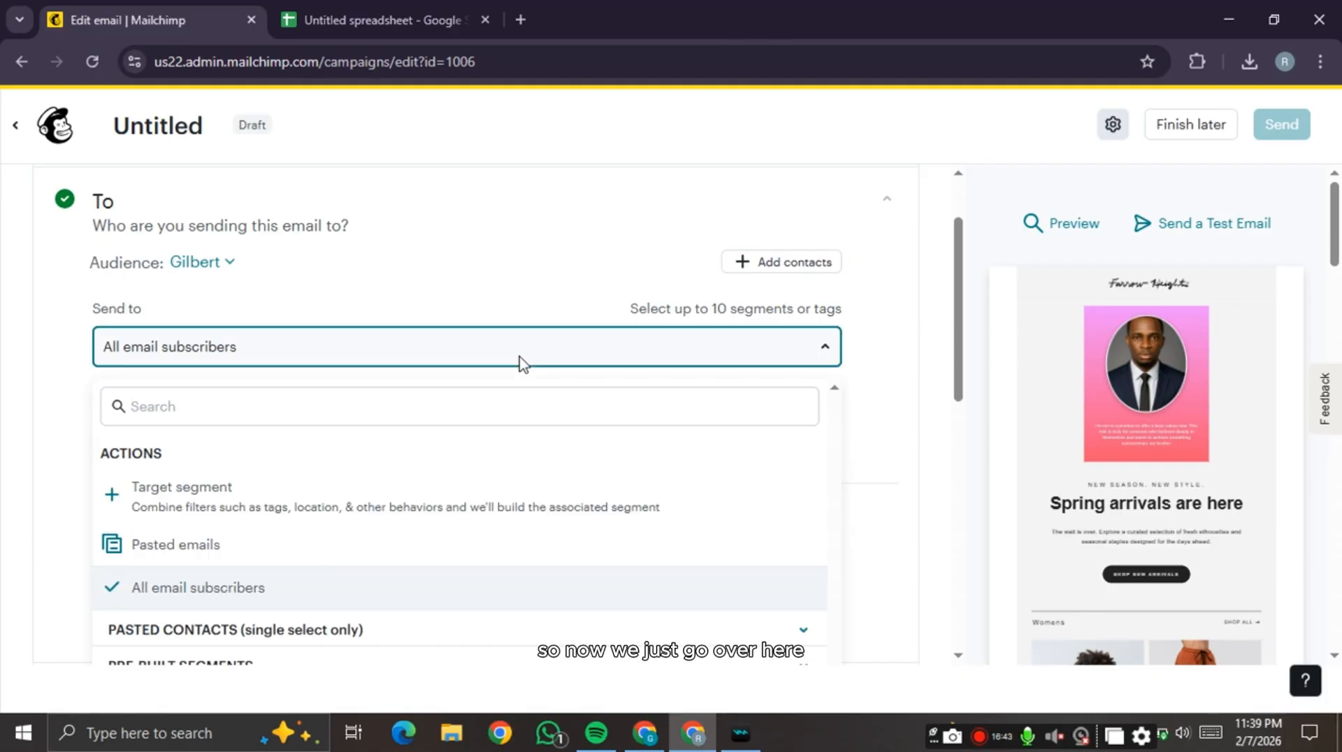
- Send to a targeted segment filtered by the Course student tag
{"action": "left_click", "coordinate": [302, 501]}
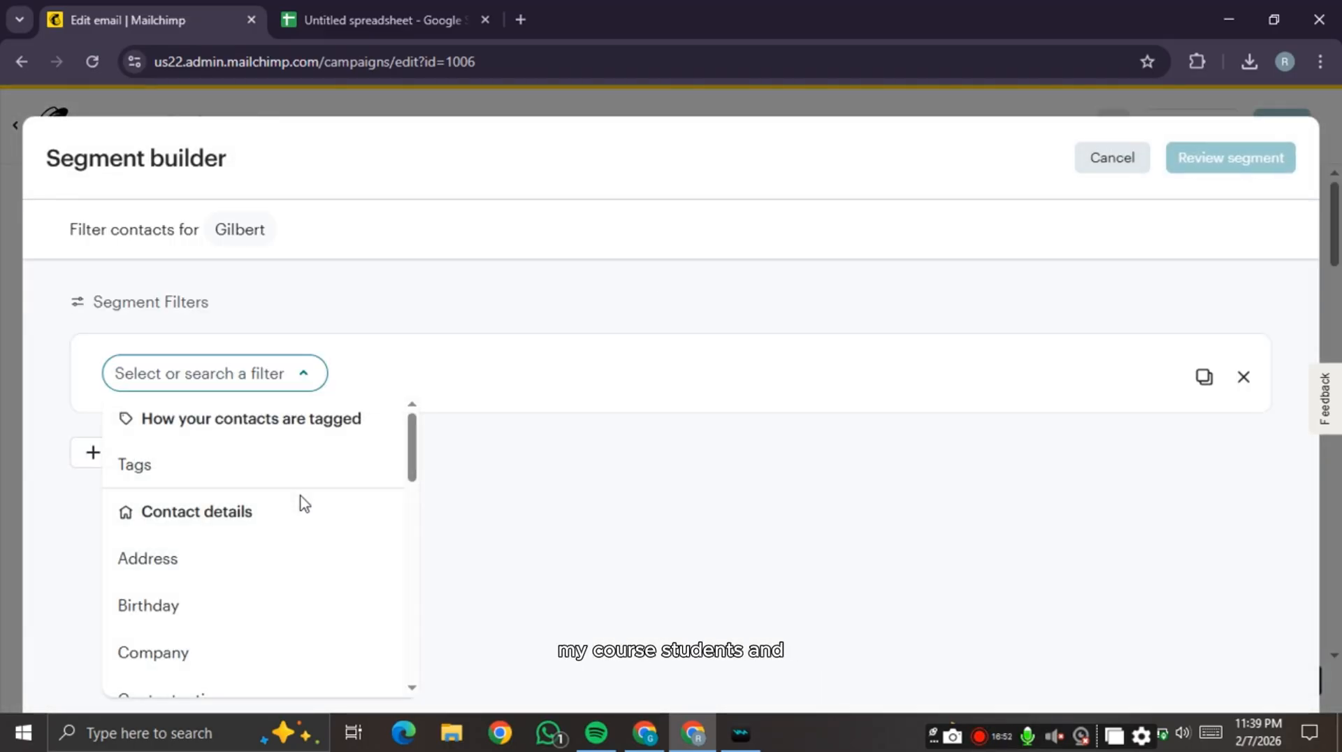
{"action": "left_click", "coordinate": [181, 465]}
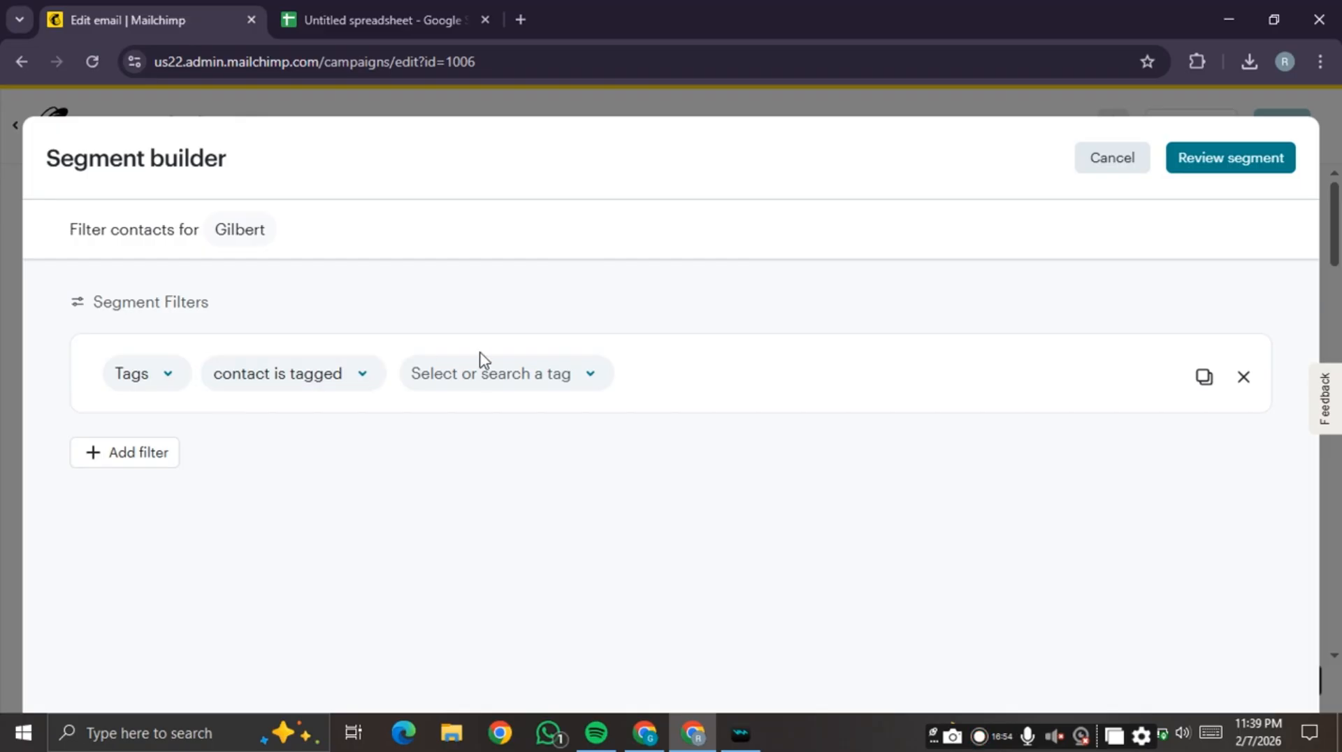
{"action": "left_click", "coordinate": [487, 374]}
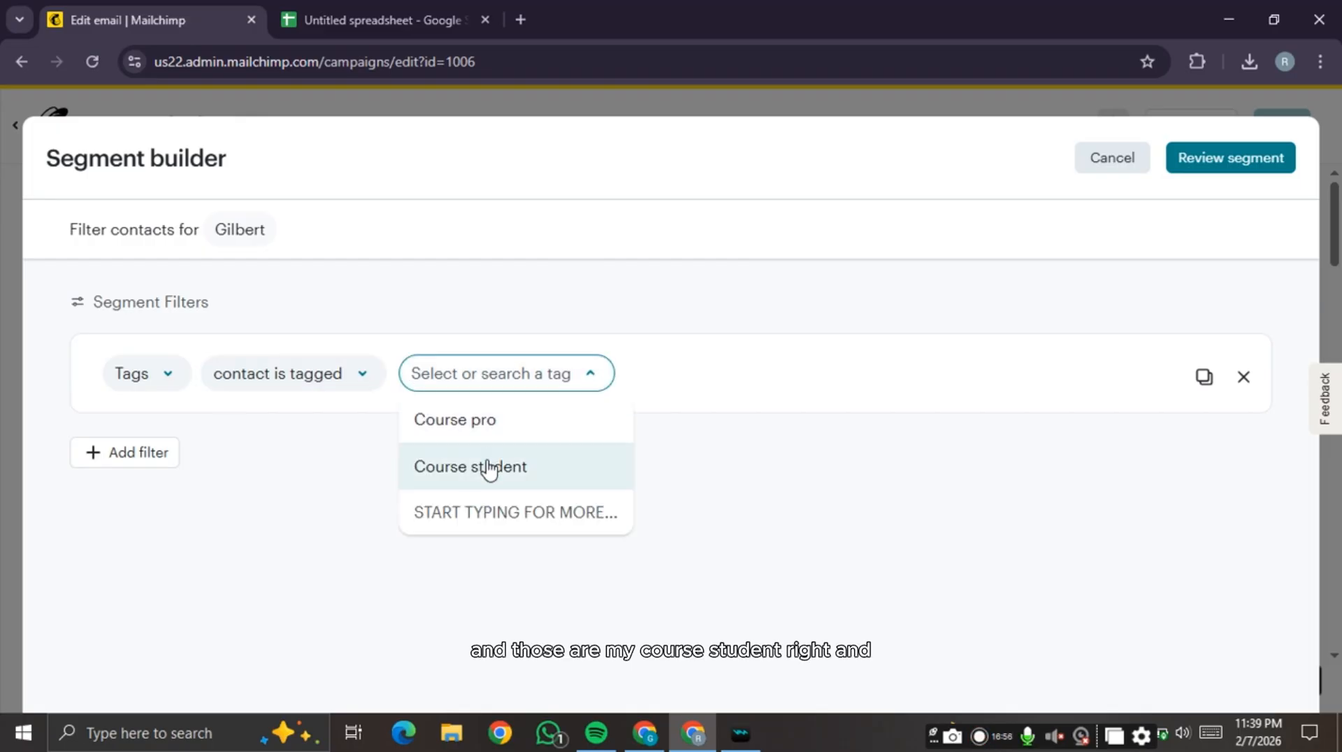
{"action": "left_click", "coordinate": [494, 465]}
- Add an Address contains 'Lagos' condition and review the 2 matching subscribers
{"action": "left_click", "coordinate": [150, 474]}
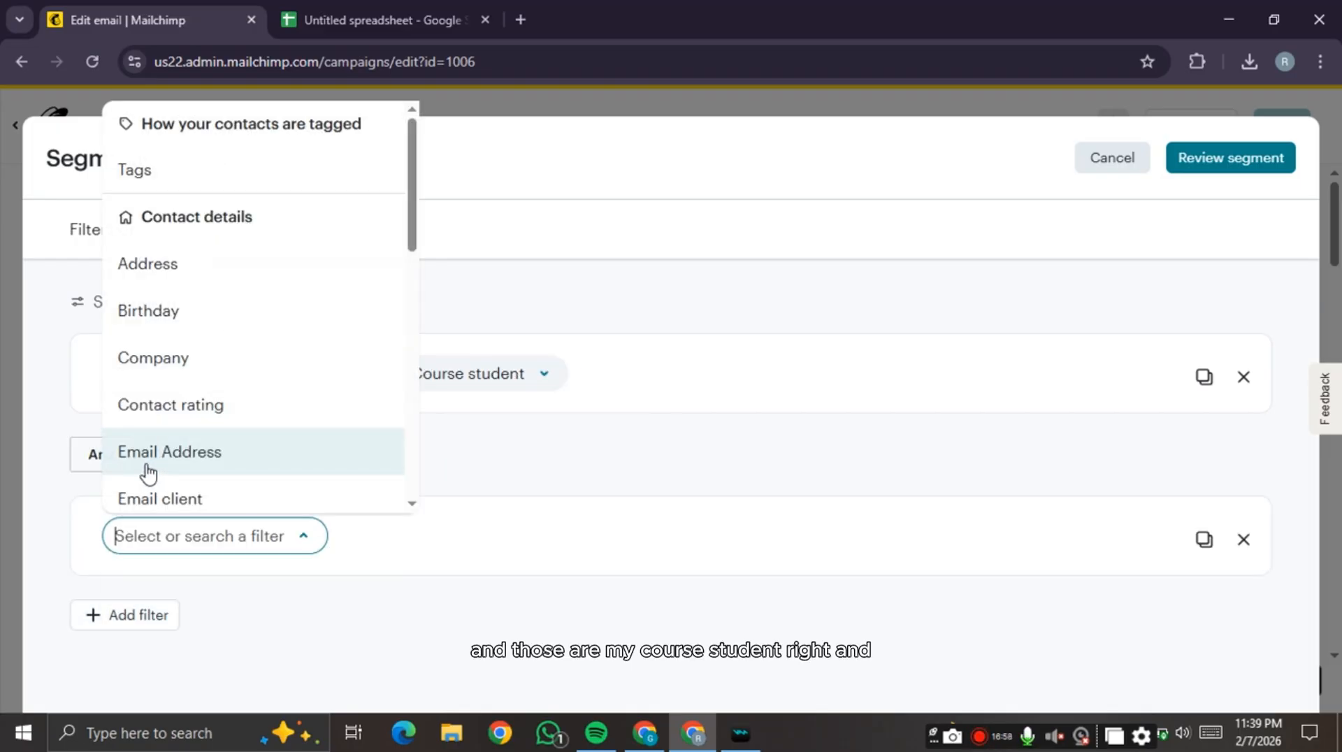
{"action": "left_click", "coordinate": [86, 470]}
{"action": "left_click", "coordinate": [224, 550]}
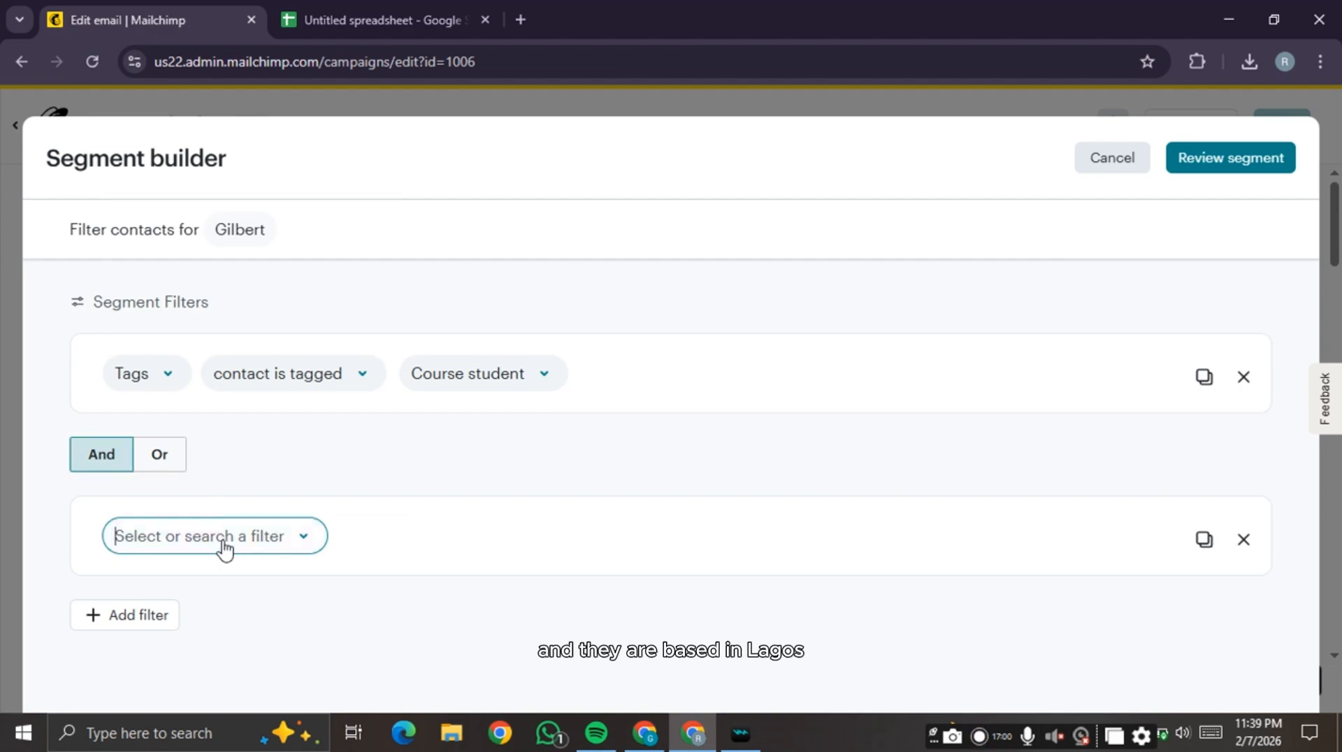
{"action": "left_click", "coordinate": [207, 271]}
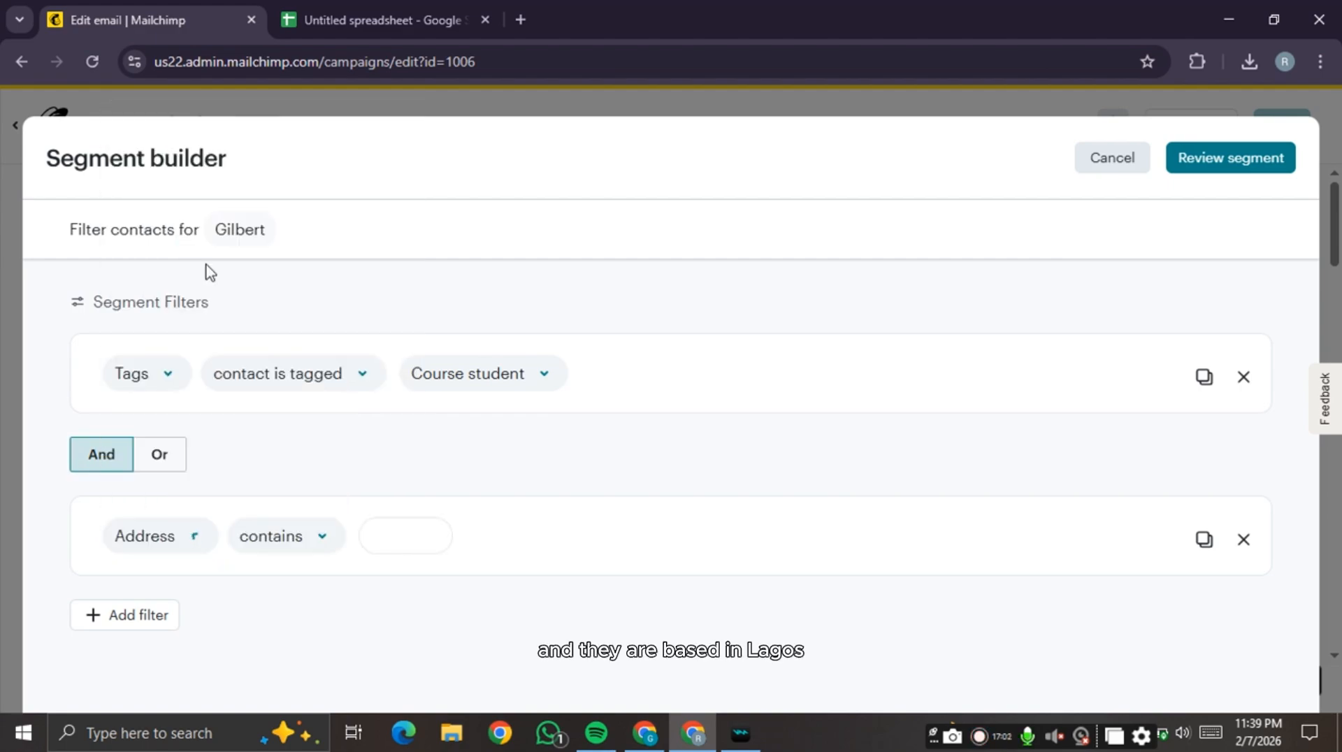
{"action": "left_click", "coordinate": [405, 552]}
{"action": "type", "text": "Lagos"}
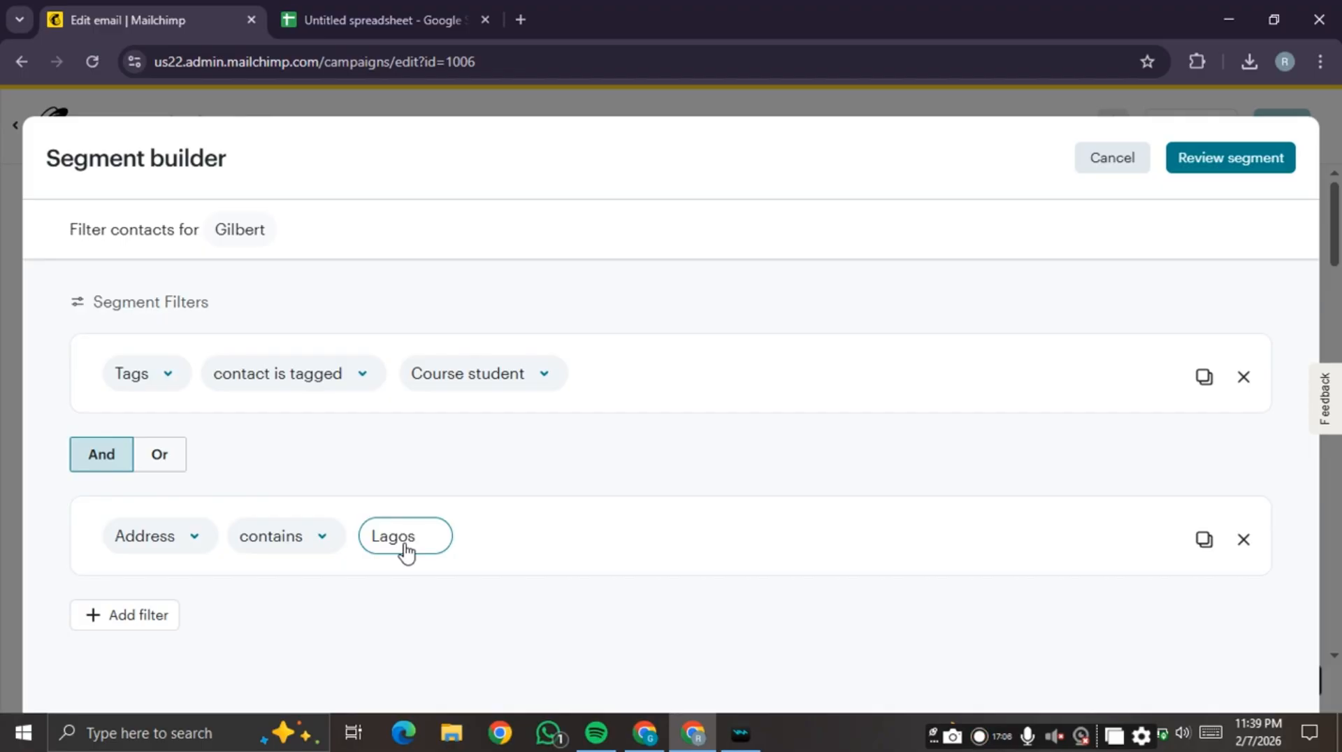
{"action": "left_click", "coordinate": [1237, 165]}
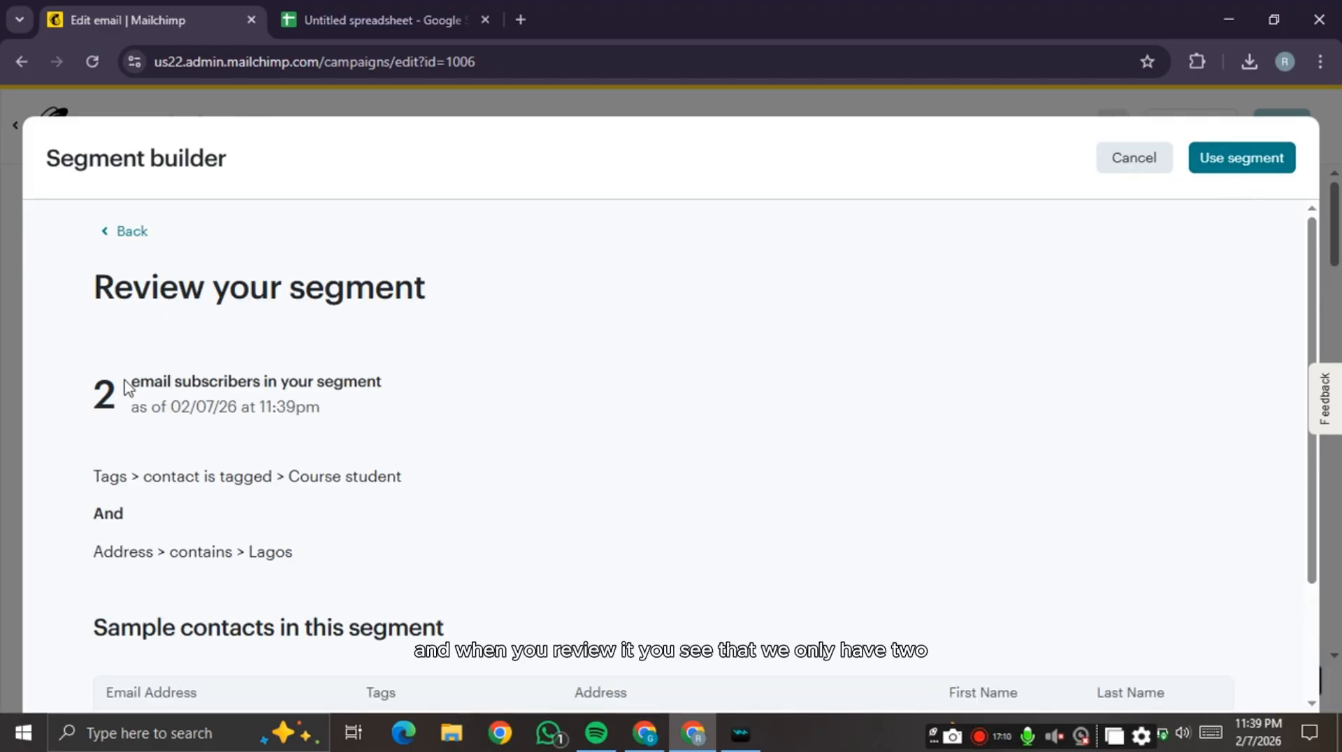
{"action": "scroll", "coordinate": [601, 503], "scroll_direction": "down", "scroll_amount": 2}
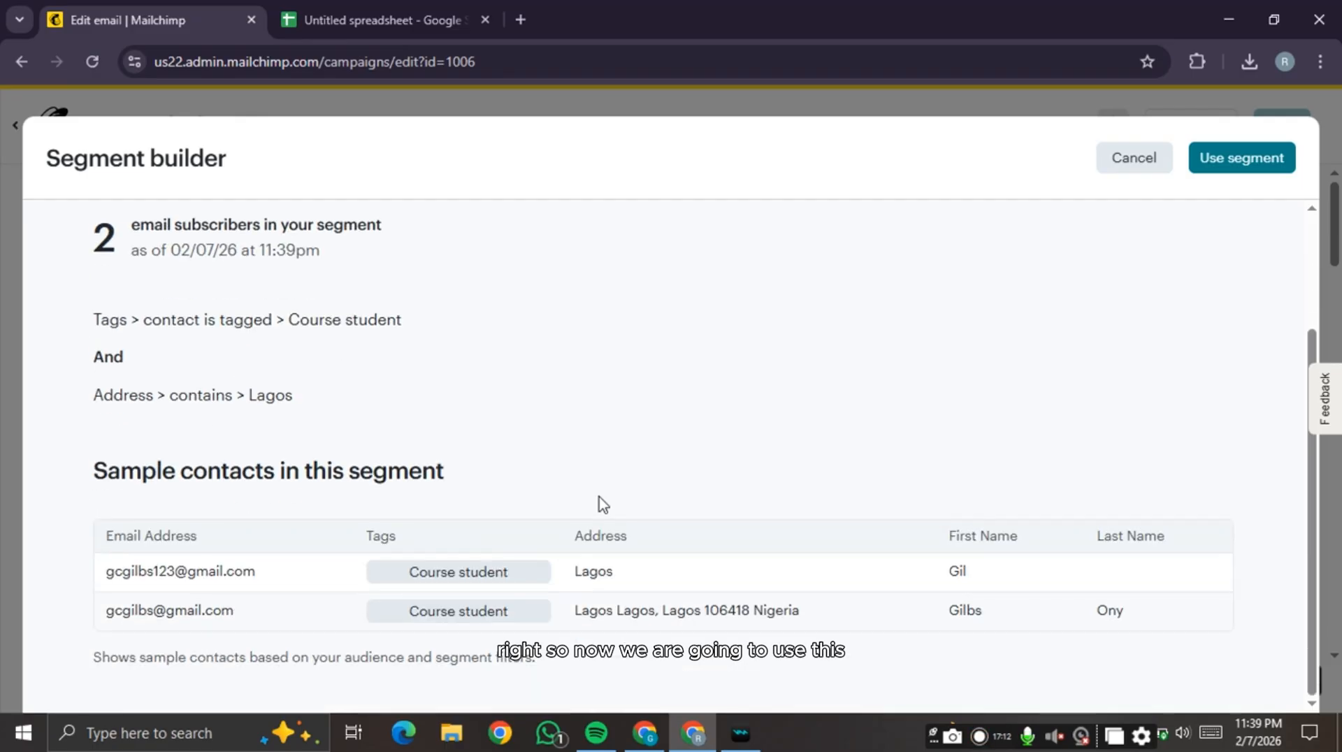
- Use the segment, personalize the To field with the *|FNAME|* merge tag, and save
{"action": "left_click", "coordinate": [1263, 170]}
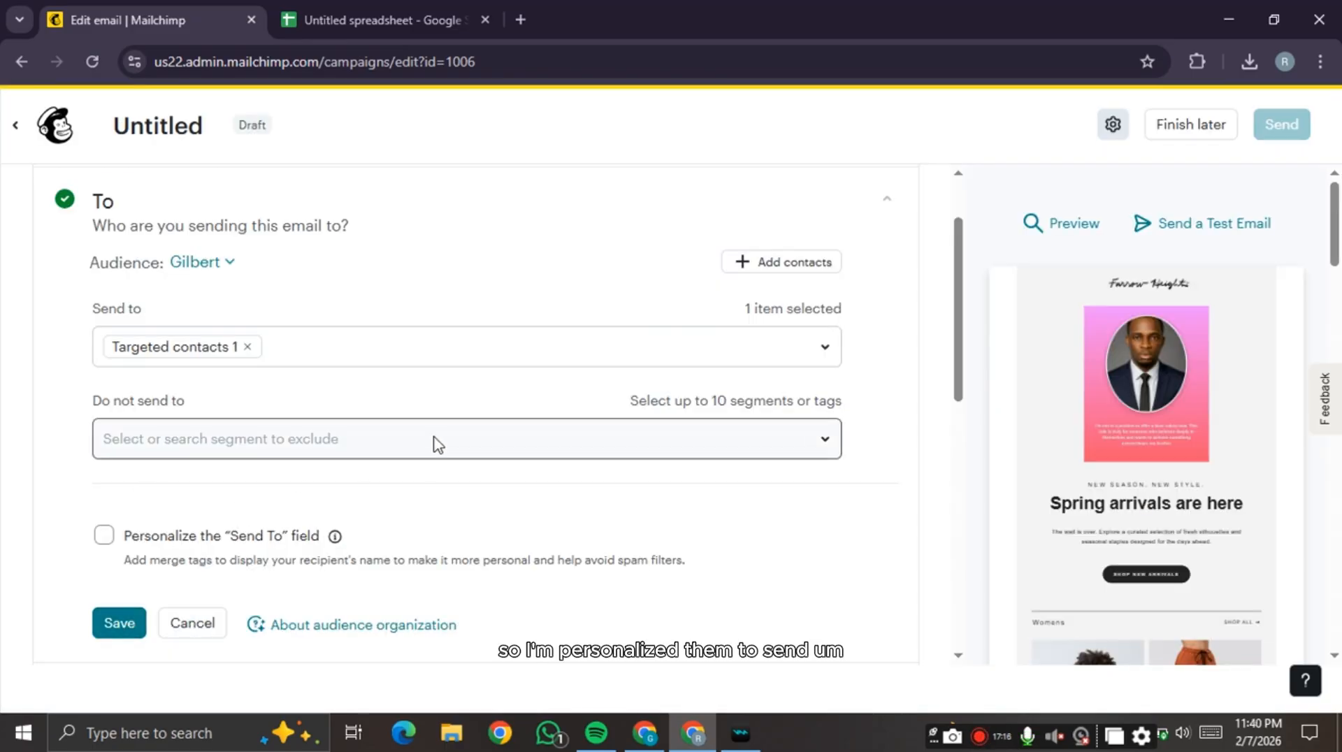
{"action": "left_click", "coordinate": [103, 535]}
{"action": "scroll", "coordinate": [375, 434], "scroll_direction": "down", "scroll_amount": 4}
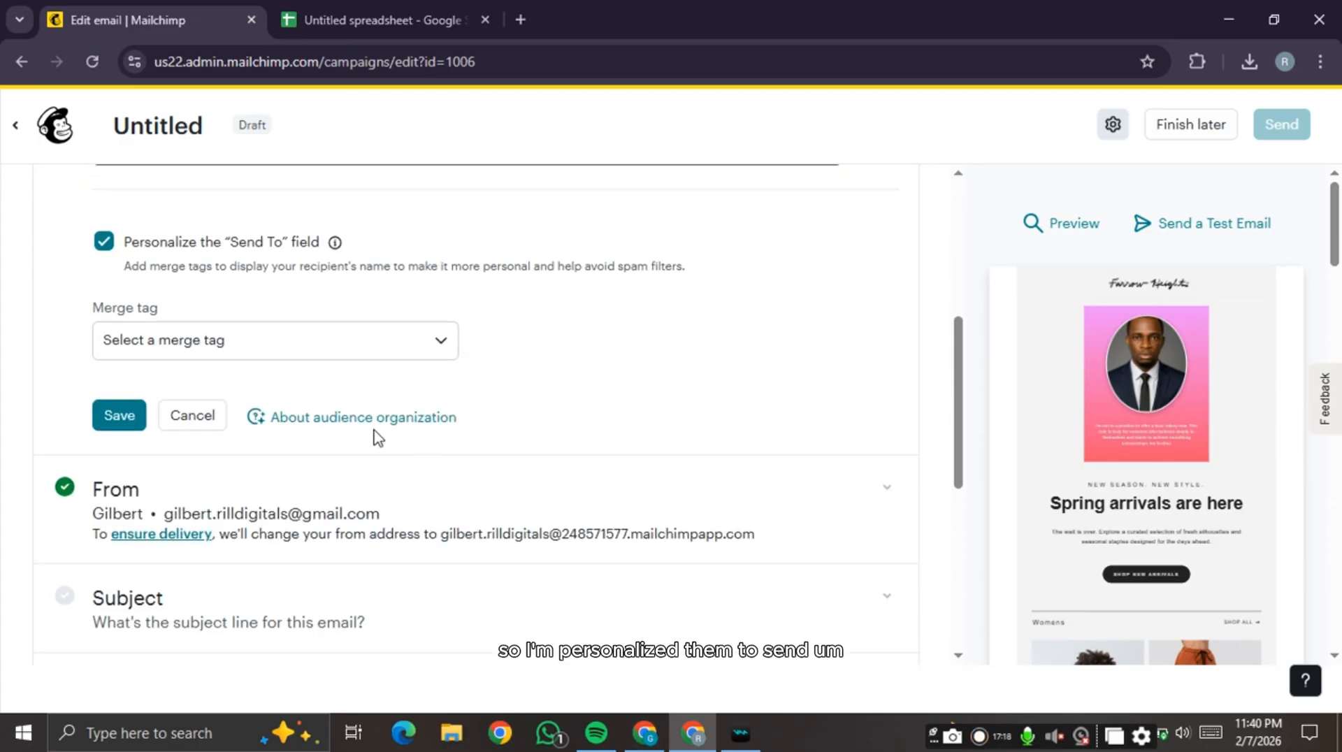
{"action": "left_click", "coordinate": [272, 343]}
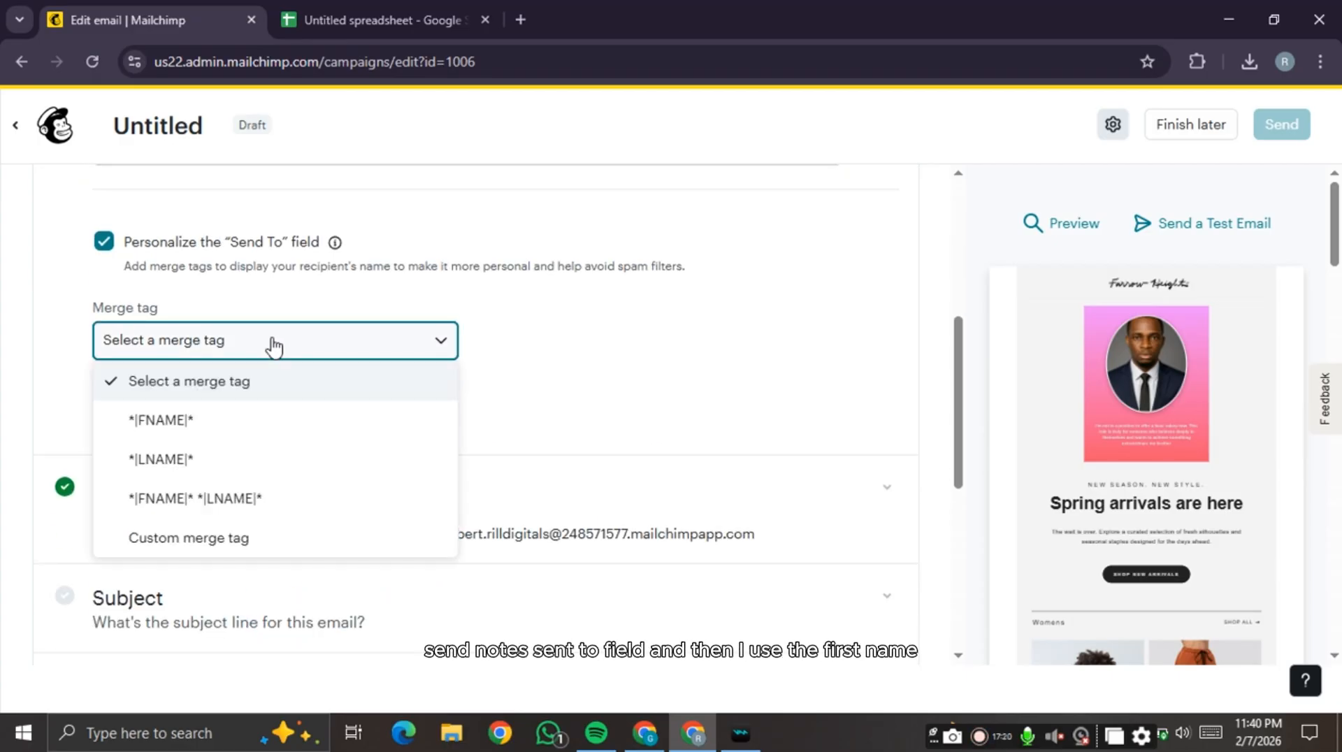
{"action": "left_click", "coordinate": [268, 425]}
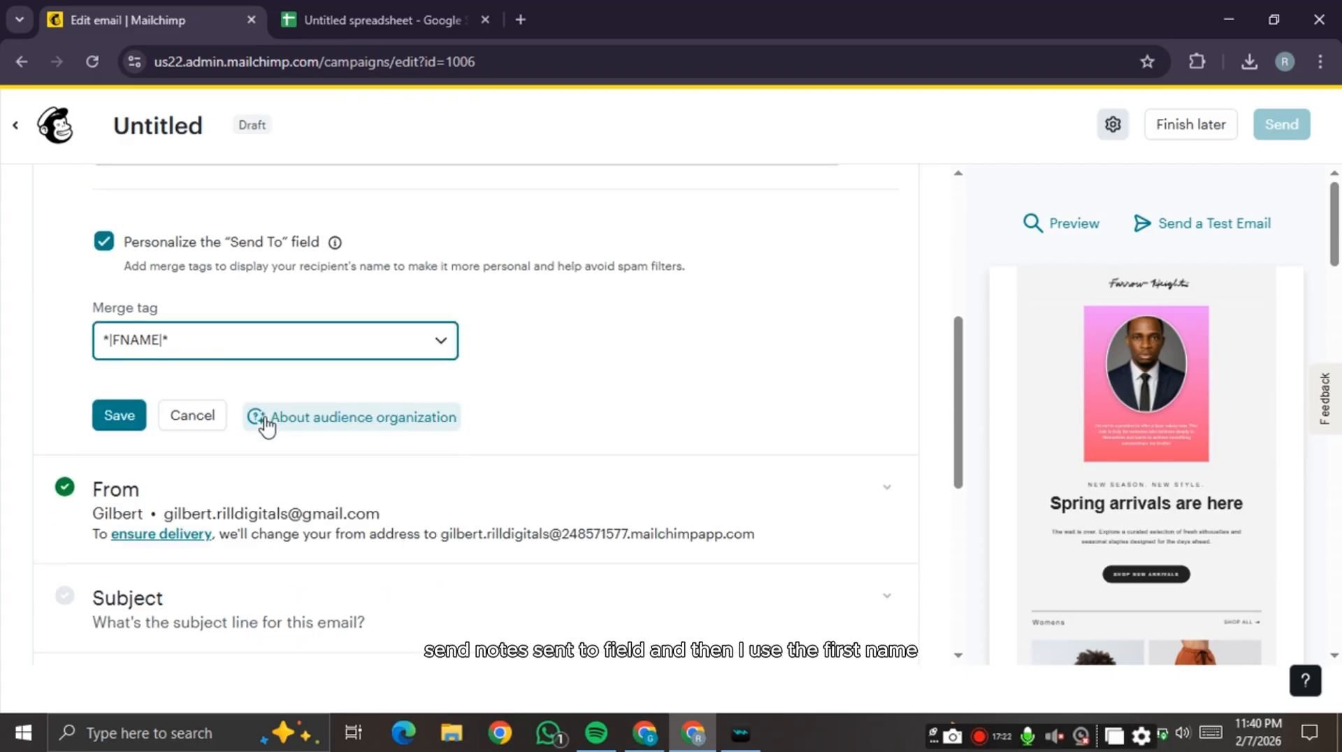
{"action": "scroll", "coordinate": [266, 422], "scroll_direction": "down", "scroll_amount": 2}
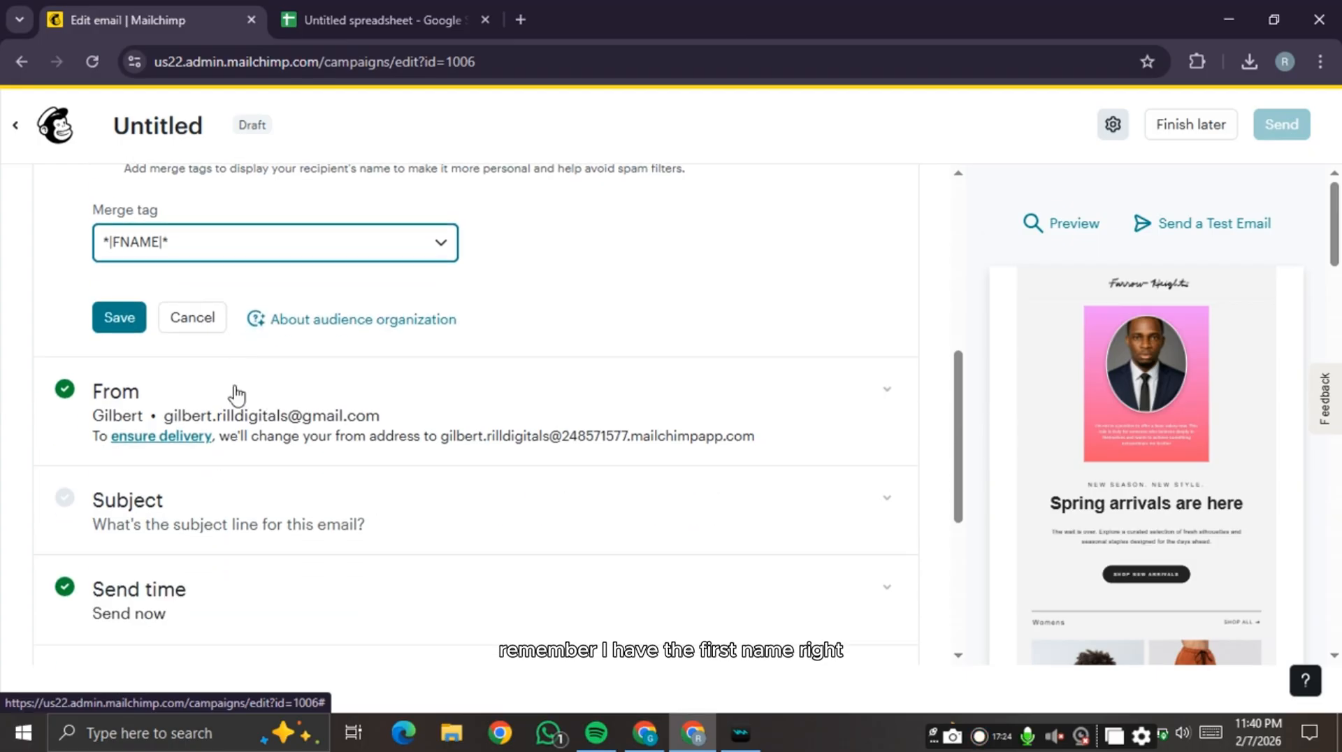
{"action": "left_click", "coordinate": [111, 319]}
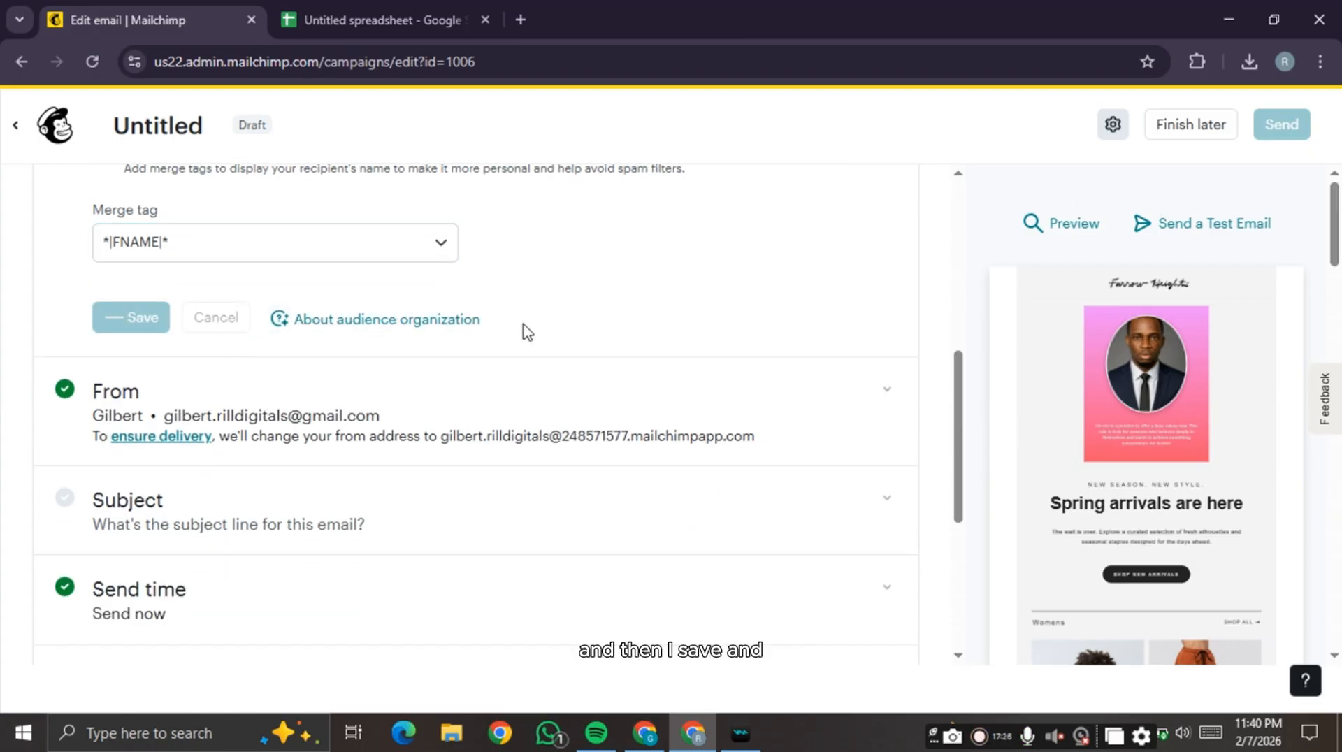
{"action": "scroll", "coordinate": [649, 341], "scroll_direction": "up", "scroll_amount": 5}
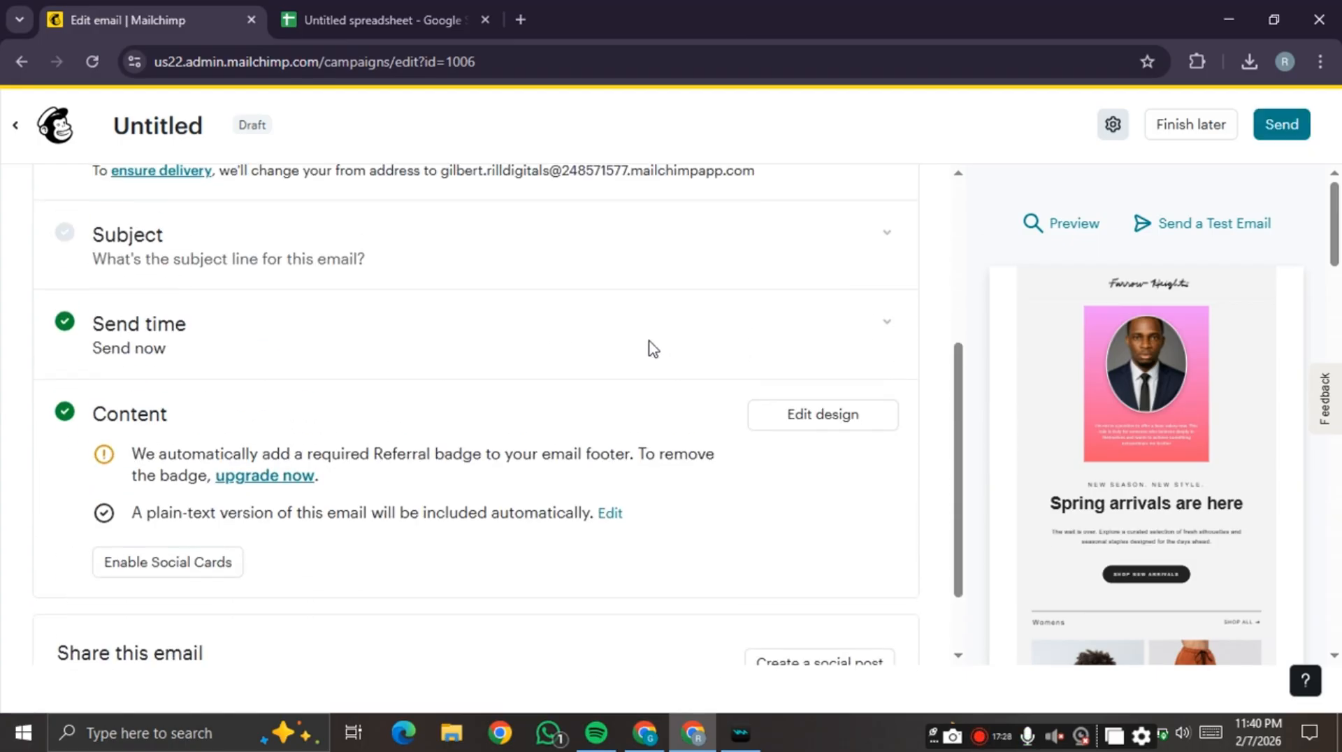
- Set the subject line to 'The audit event is coming up soon'
{"action": "left_click", "coordinate": [86, 531]}
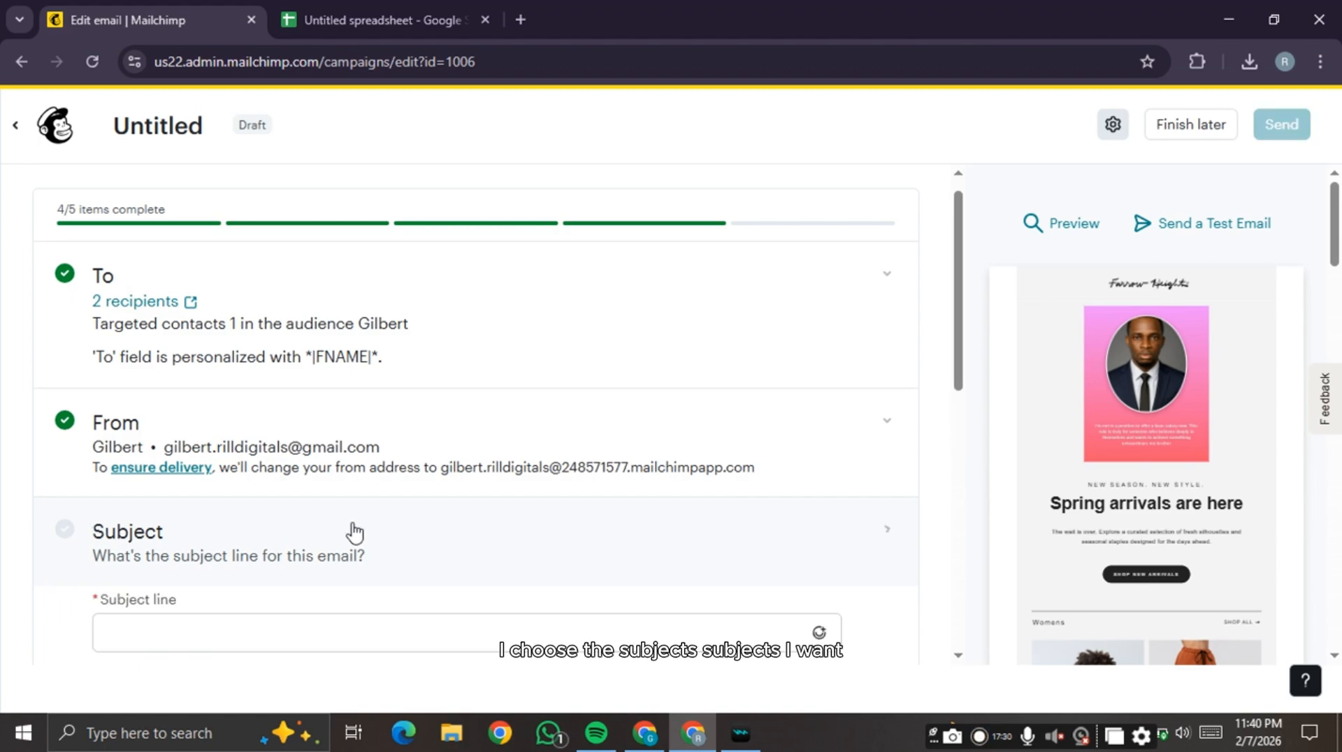
{"action": "scroll", "coordinate": [354, 530], "scroll_direction": "down", "scroll_amount": 4}
{"action": "left_click", "coordinate": [342, 341]}
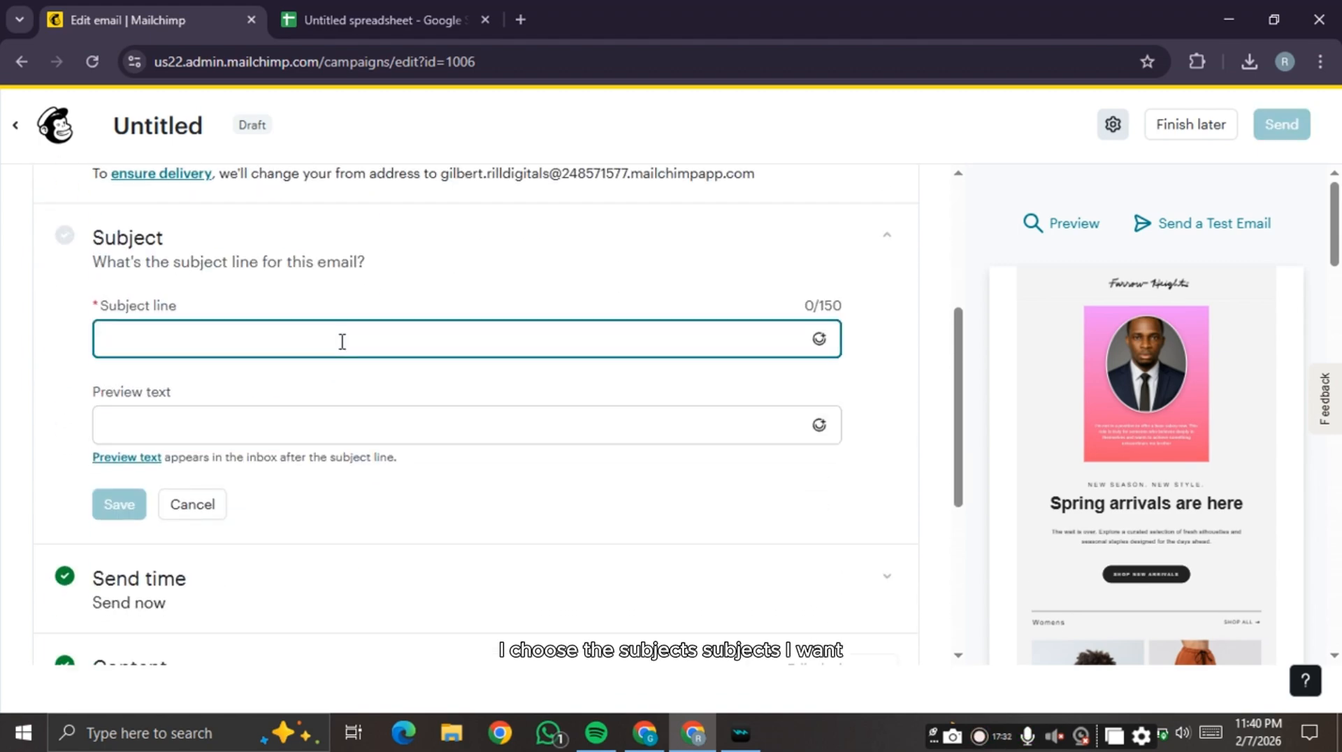
{"action": "type", "text": "The I"}
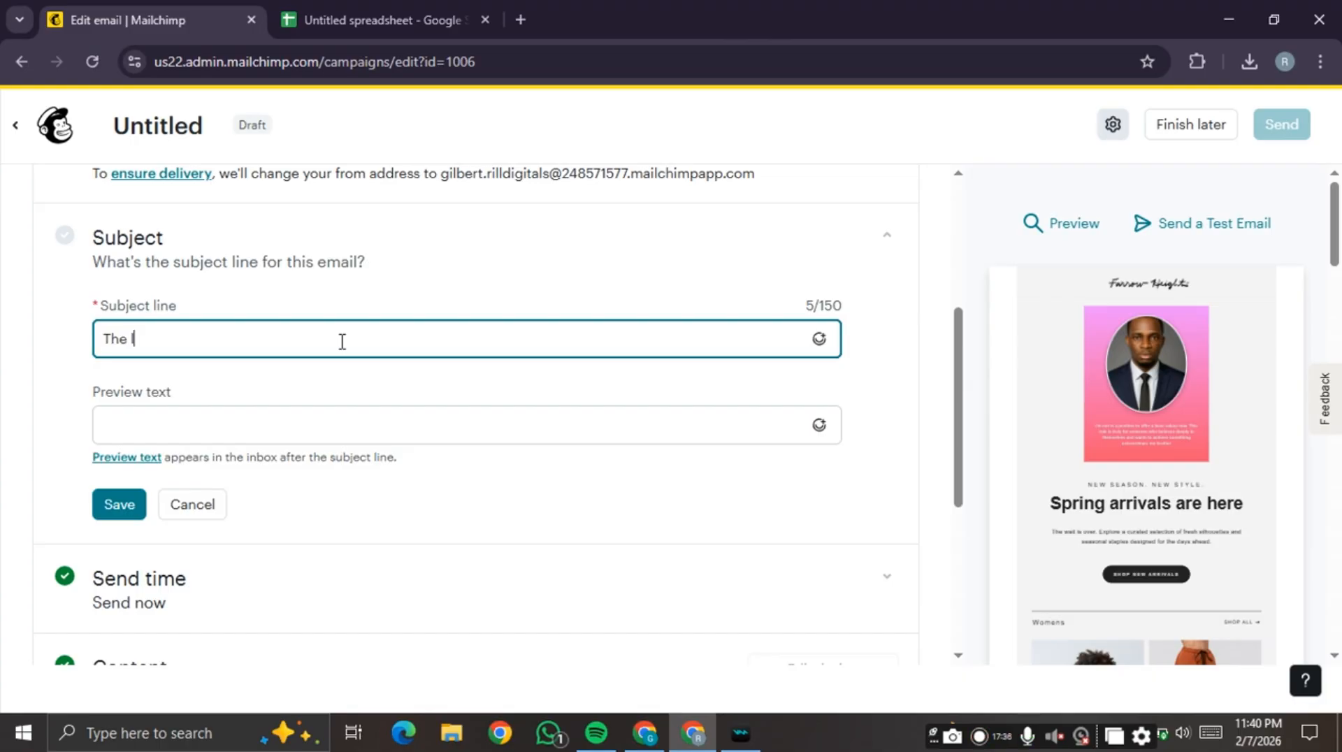
{"action": "key", "text": "BackSpace"}
{"action": "type", "text": "audit eve"}
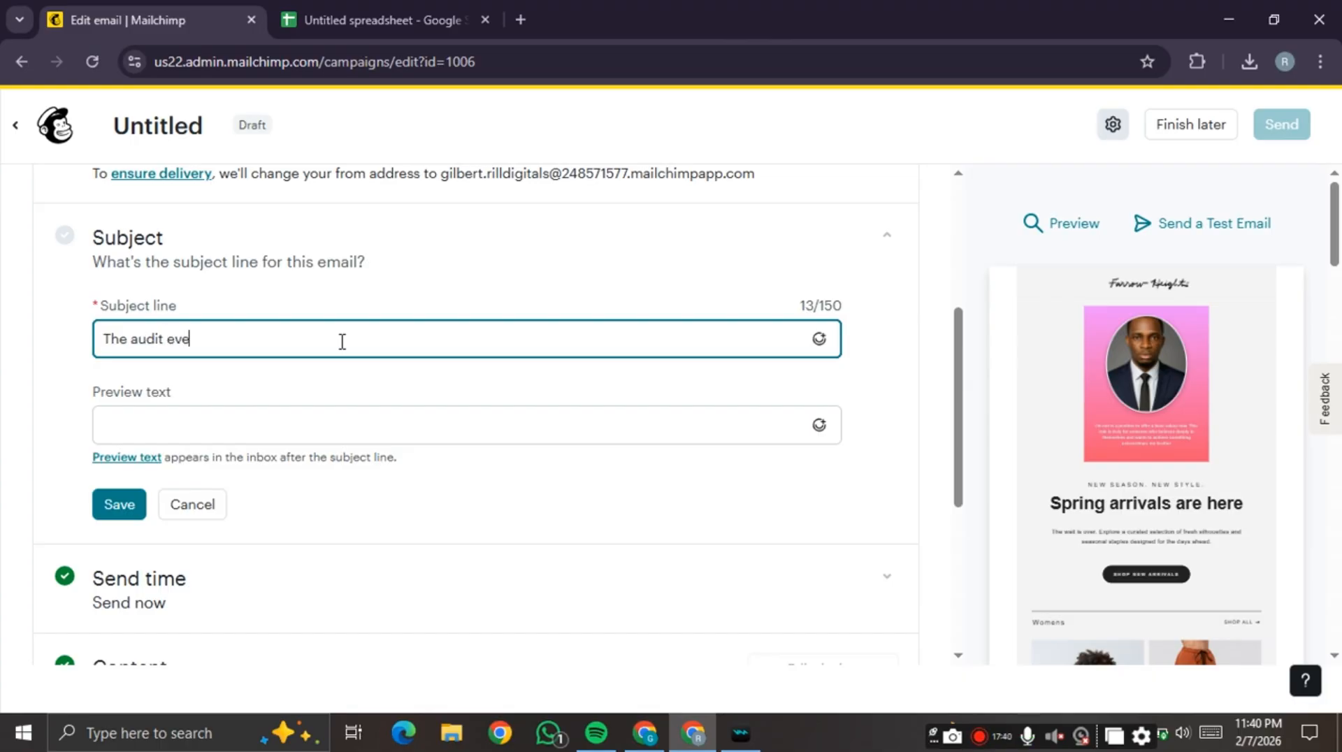
{"action": "type", "text": "nt is co"}
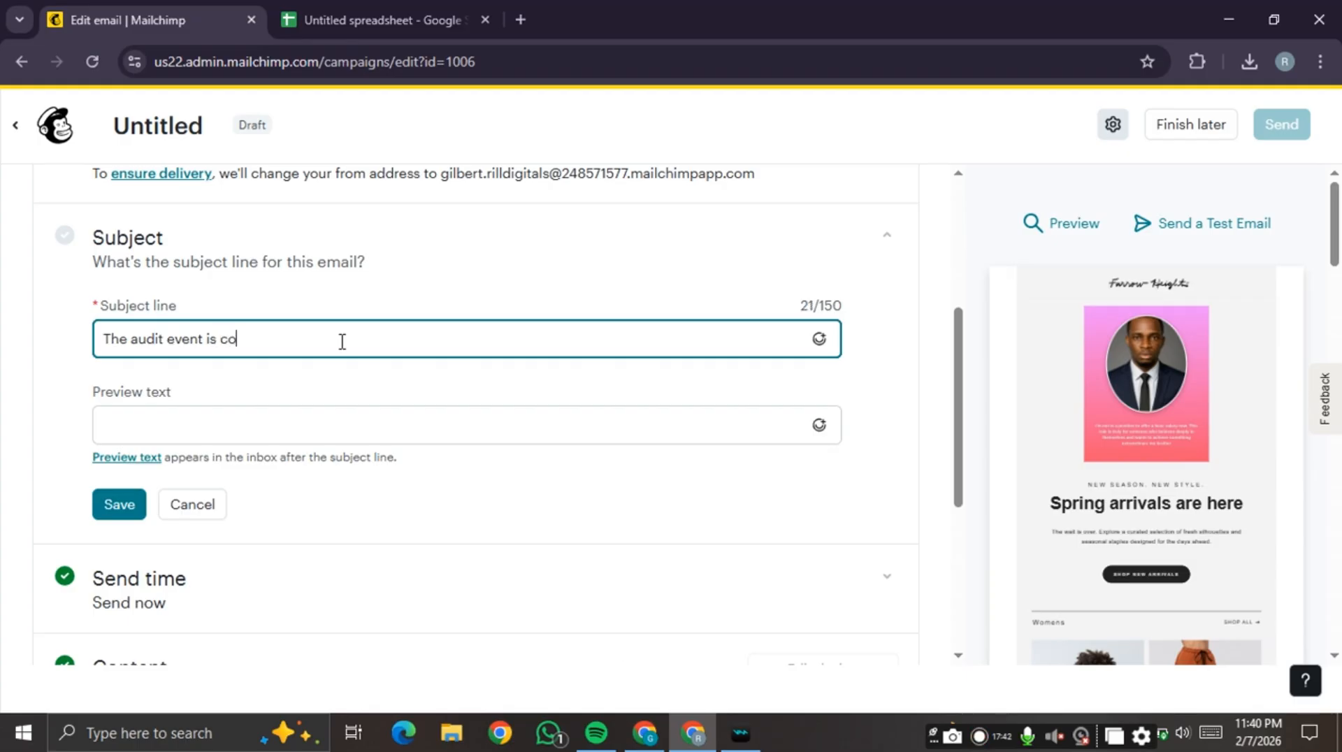
{"action": "type", "text": "ming up soon"}
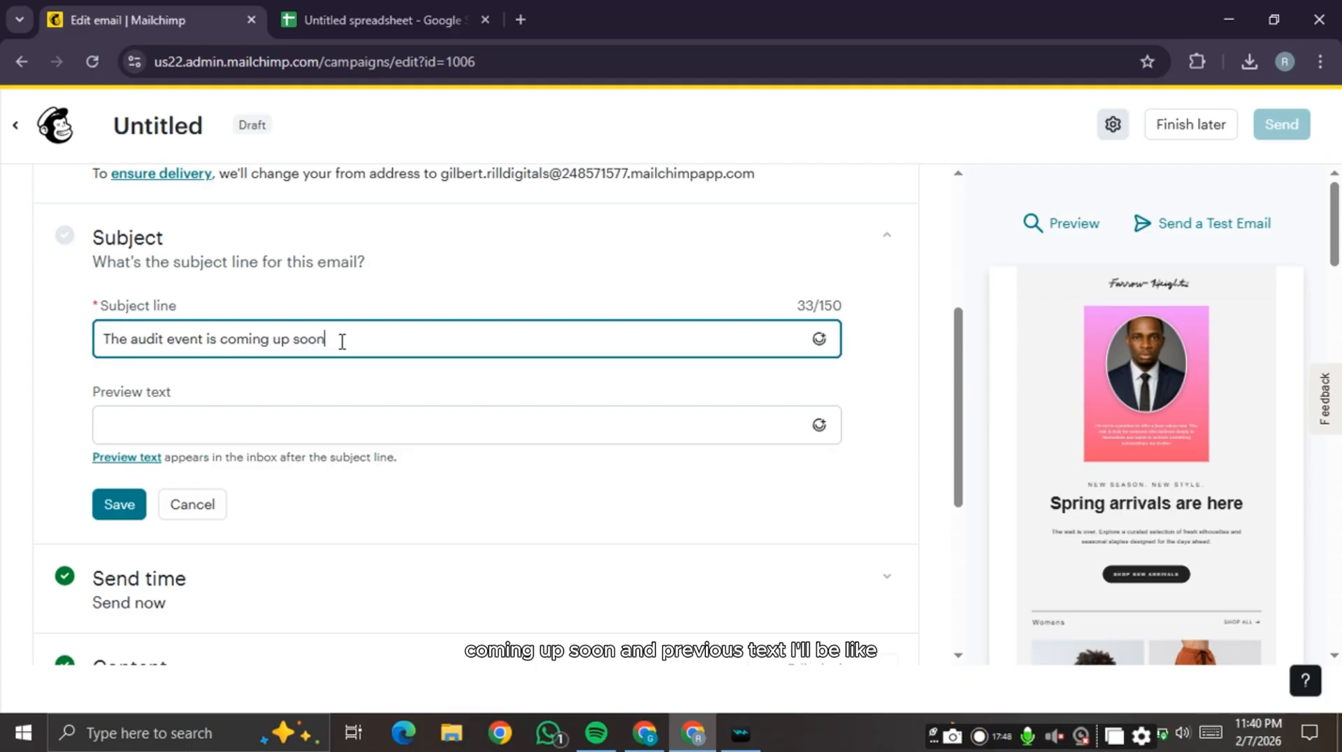
- Enter the preview text 'Are you willing to participate' and save the subject settings
{"action": "left_click", "coordinate": [312, 417]}
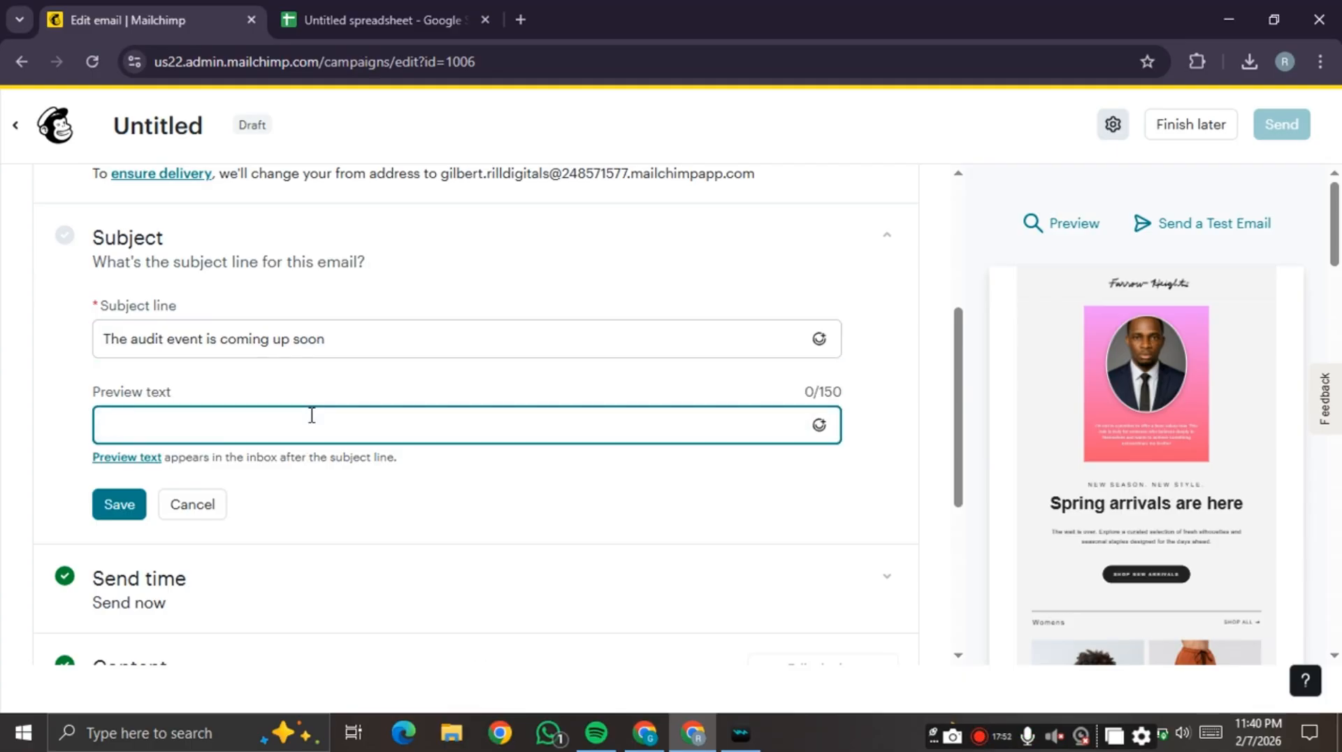
{"action": "type", "text": "Are you wi"}
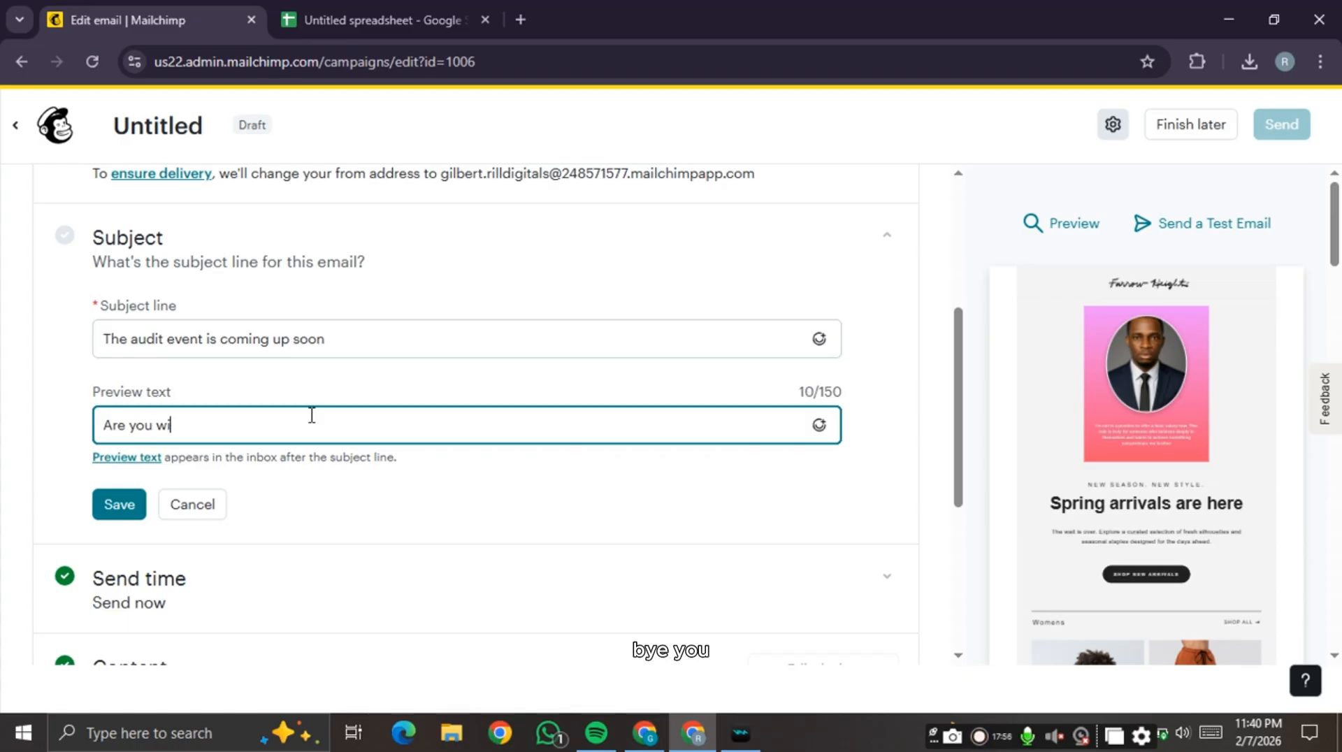
{"action": "type", "text": "lling to"}
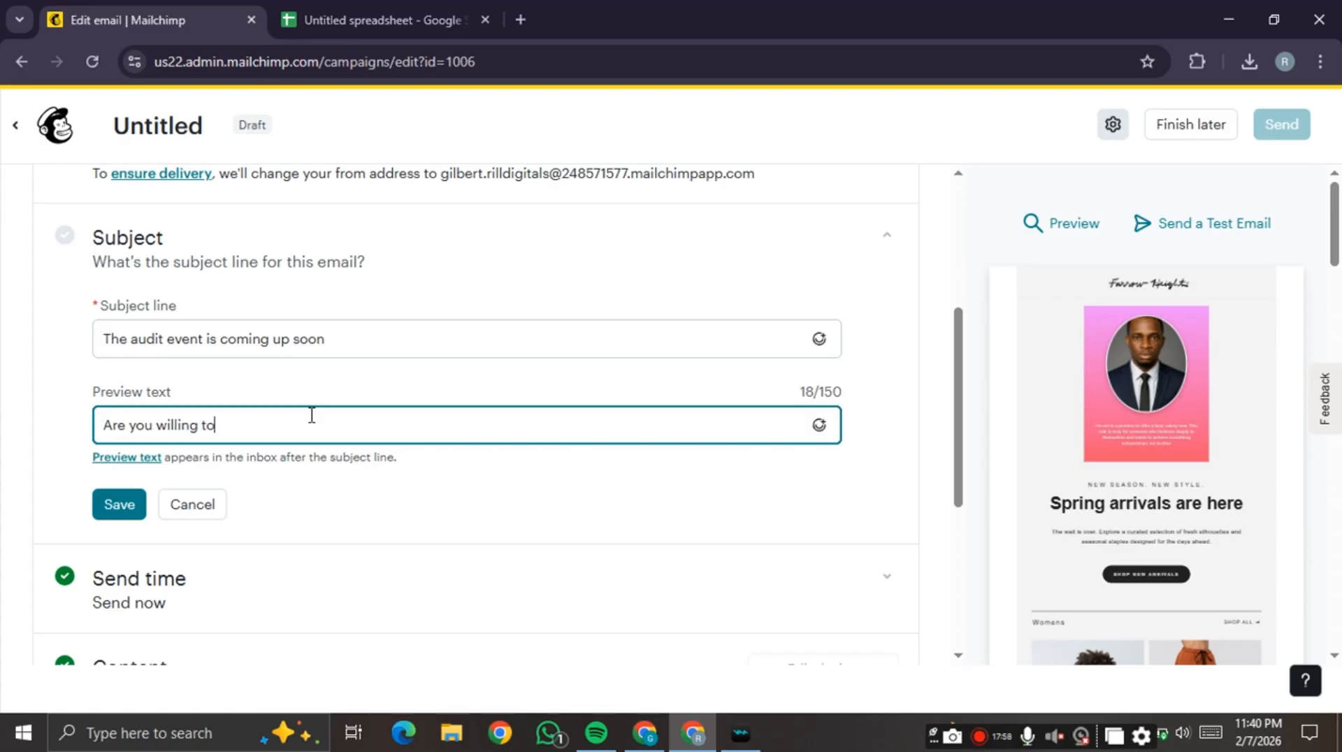
{"action": "type", "text": " participat"}
{"action": "key", "text": "BackSpace"}
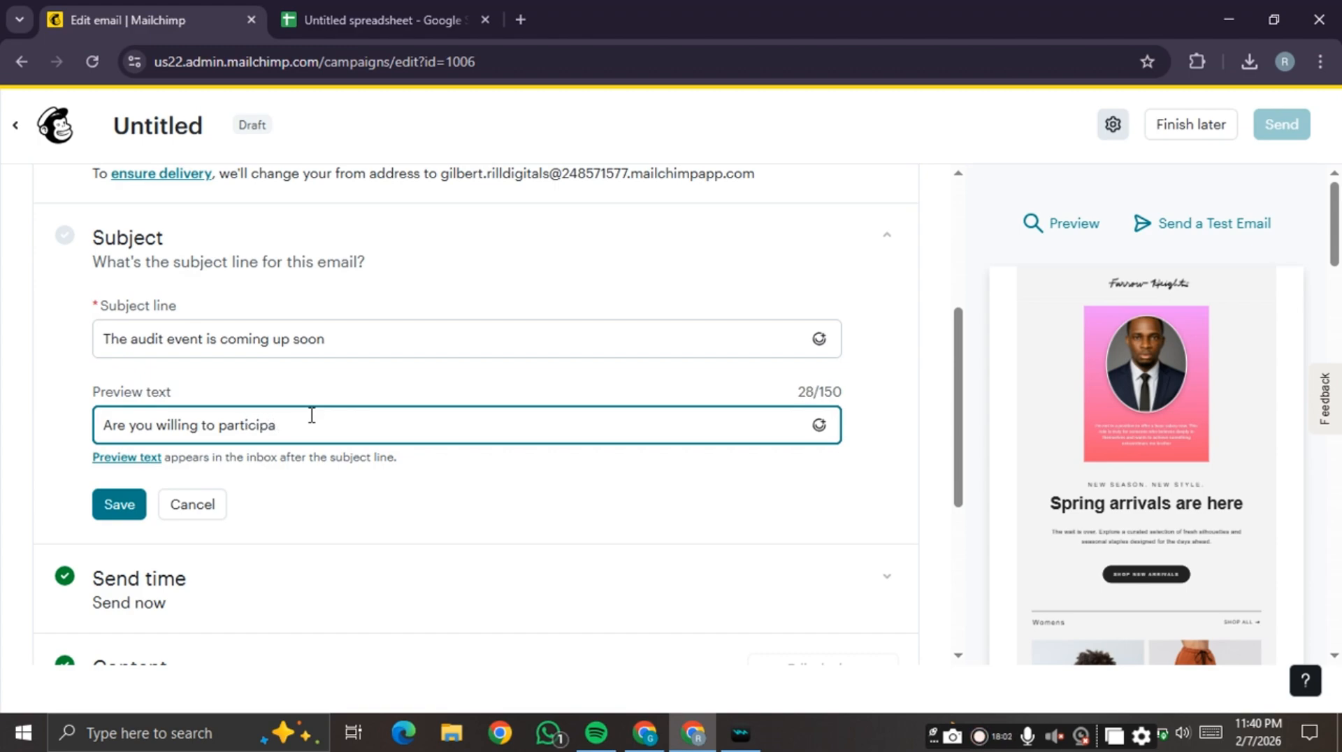
{"action": "type", "text": "te"}
{"action": "key", "text": "BackSpace"}
{"action": "key", "text": "BackSpace"}
{"action": "type", "text": "te"}
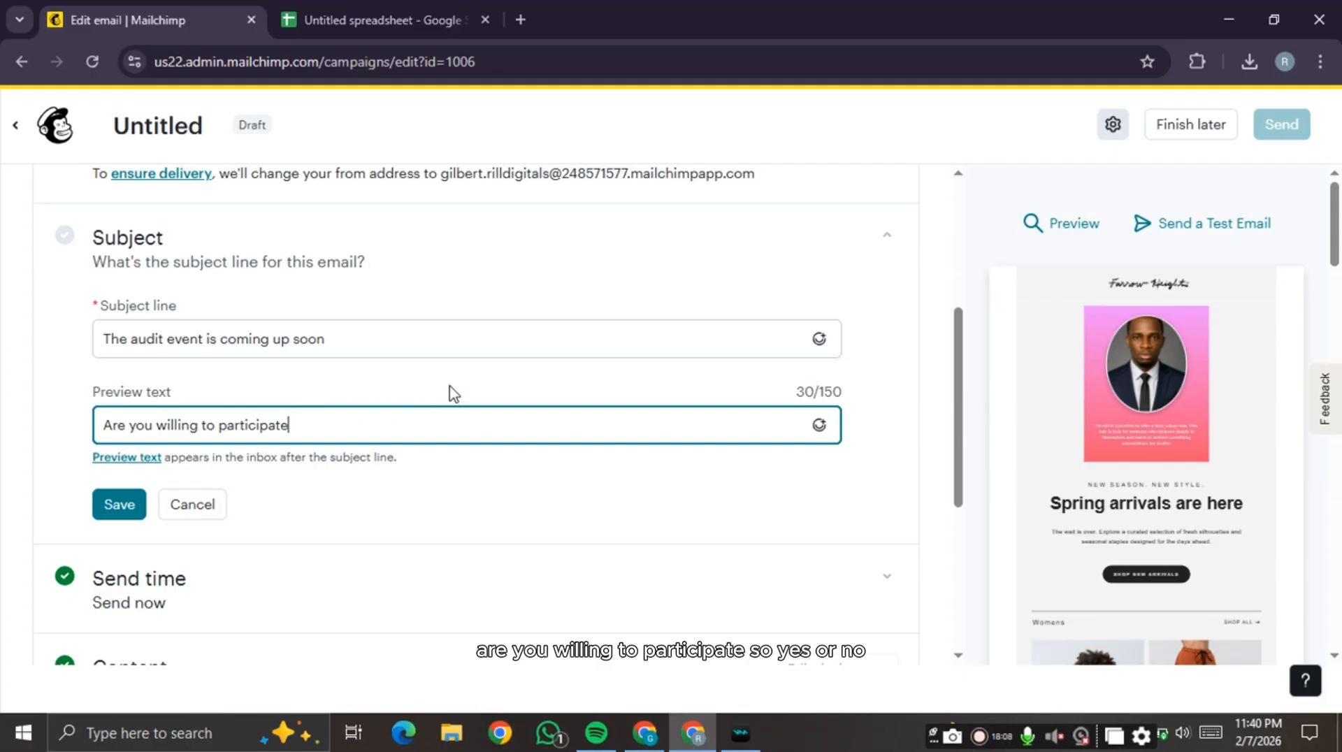
{"action": "left_click", "coordinate": [123, 509]}
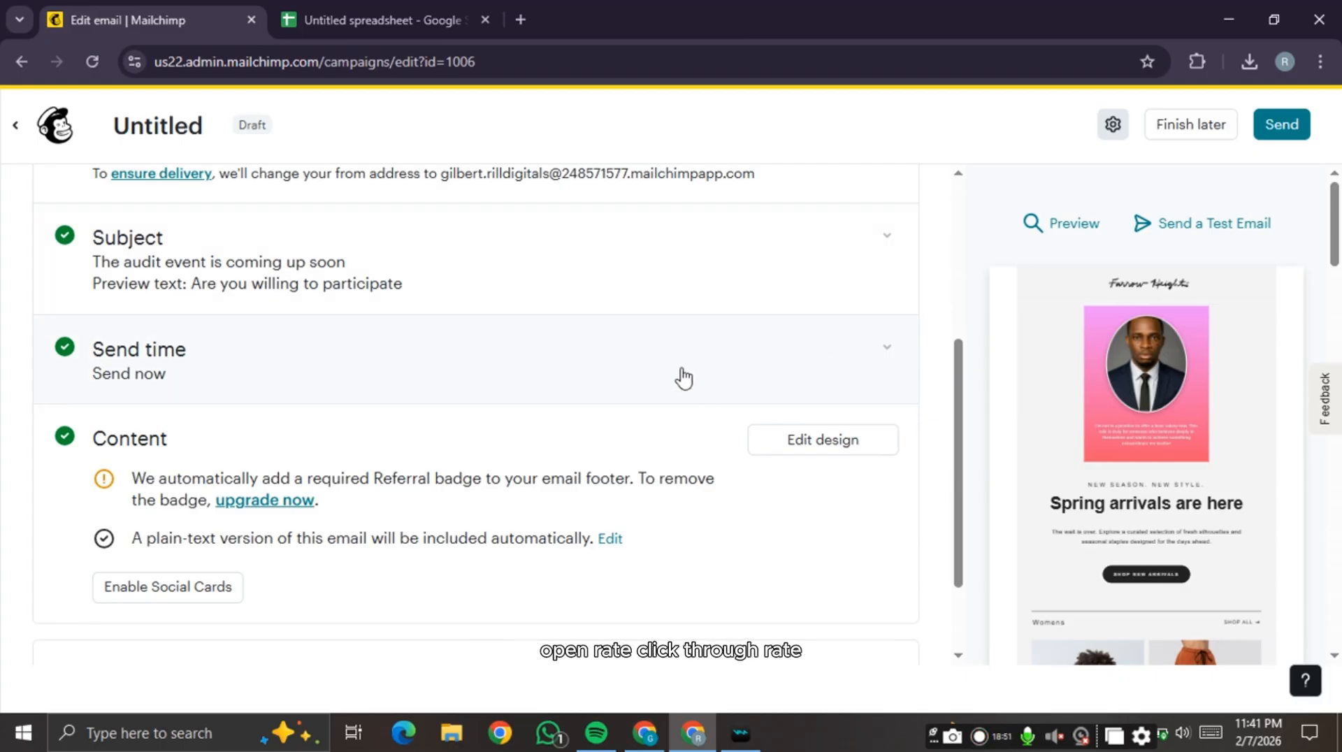
{"action": "scroll", "coordinate": [683, 377], "scroll_direction": "down", "scroll_amount": 2}
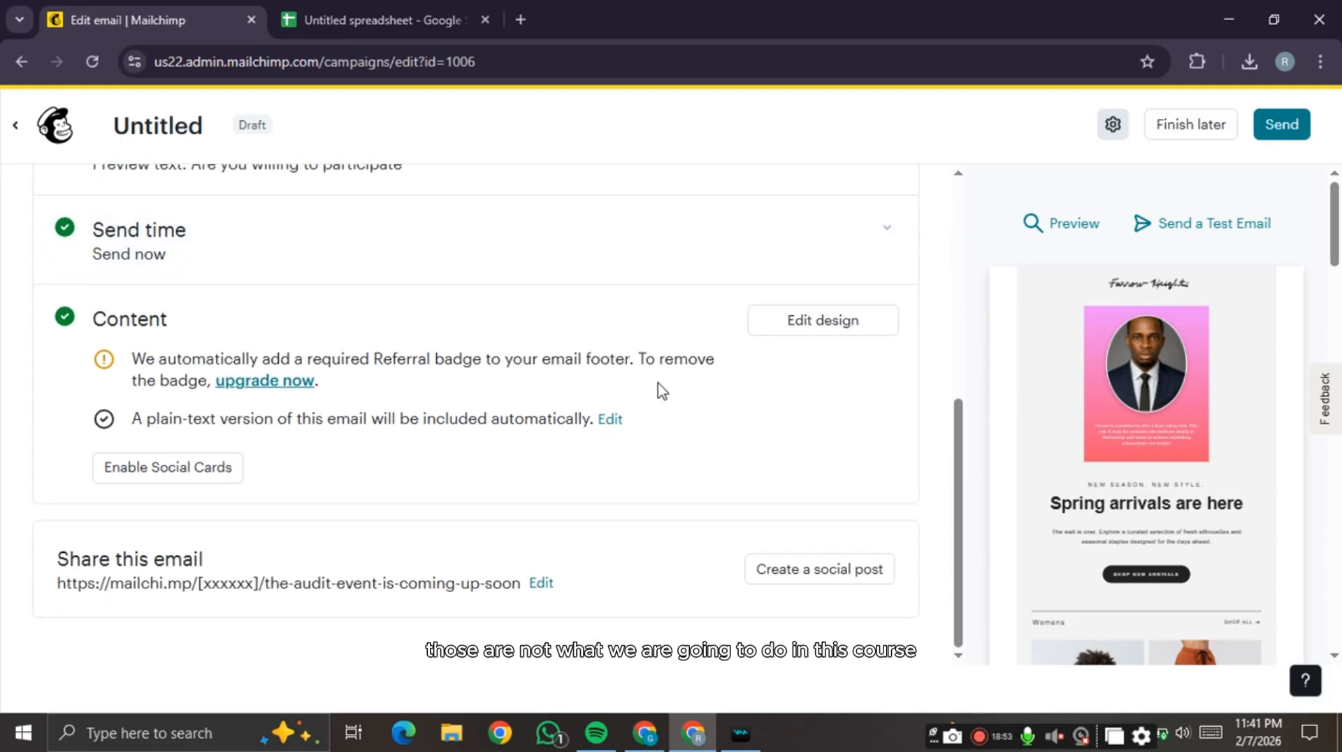
{"action": "scroll", "coordinate": [652, 396], "scroll_direction": "up", "scroll_amount": 7}
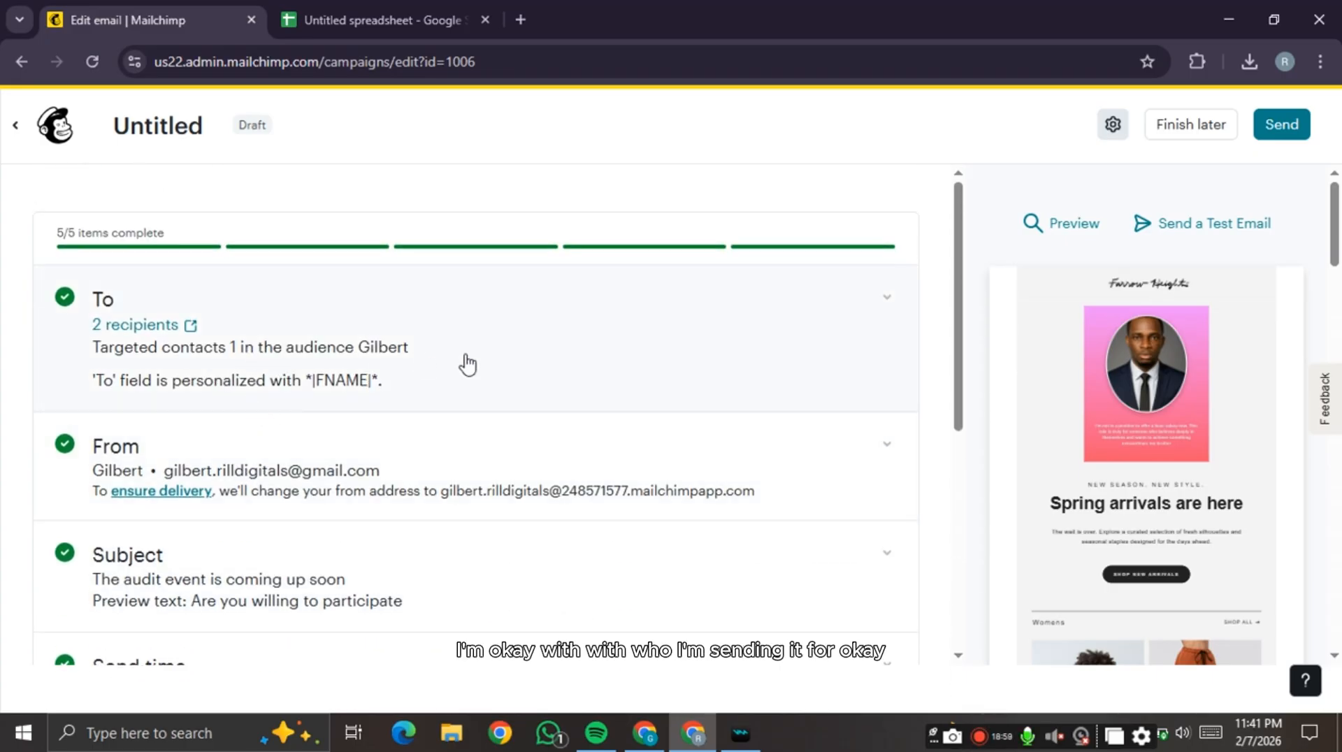
{"action": "scroll", "coordinate": [524, 362], "scroll_direction": "down", "scroll_amount": 2}
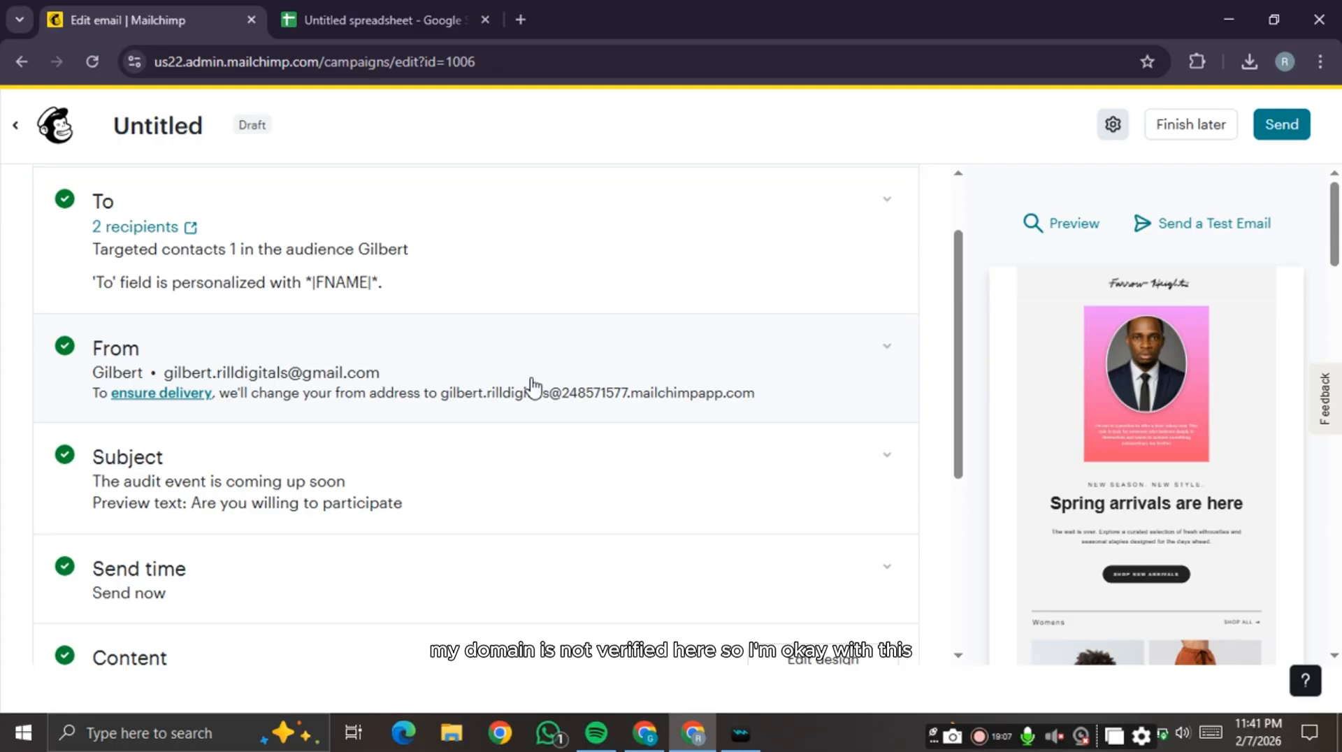
{"action": "scroll", "coordinate": [534, 387], "scroll_direction": "down", "scroll_amount": 2}
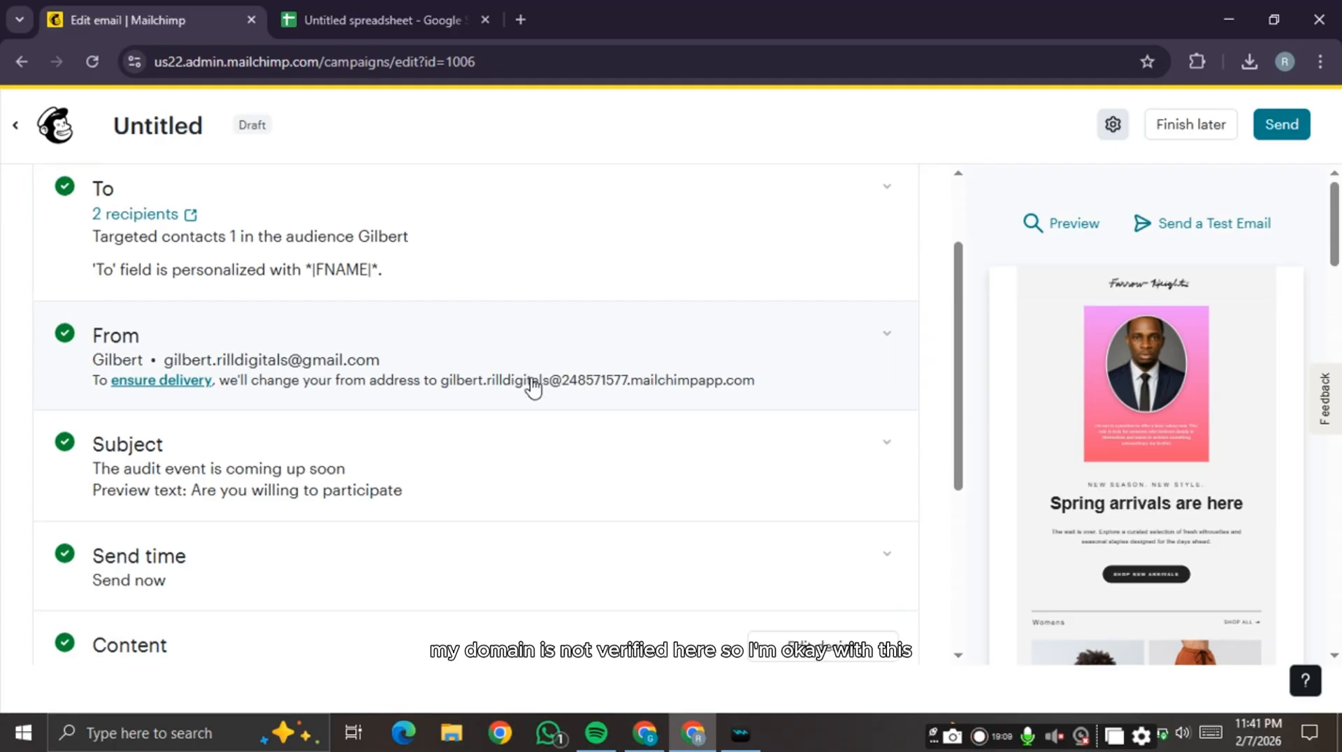
{"action": "scroll", "coordinate": [535, 392], "scroll_direction": "down", "scroll_amount": 2}
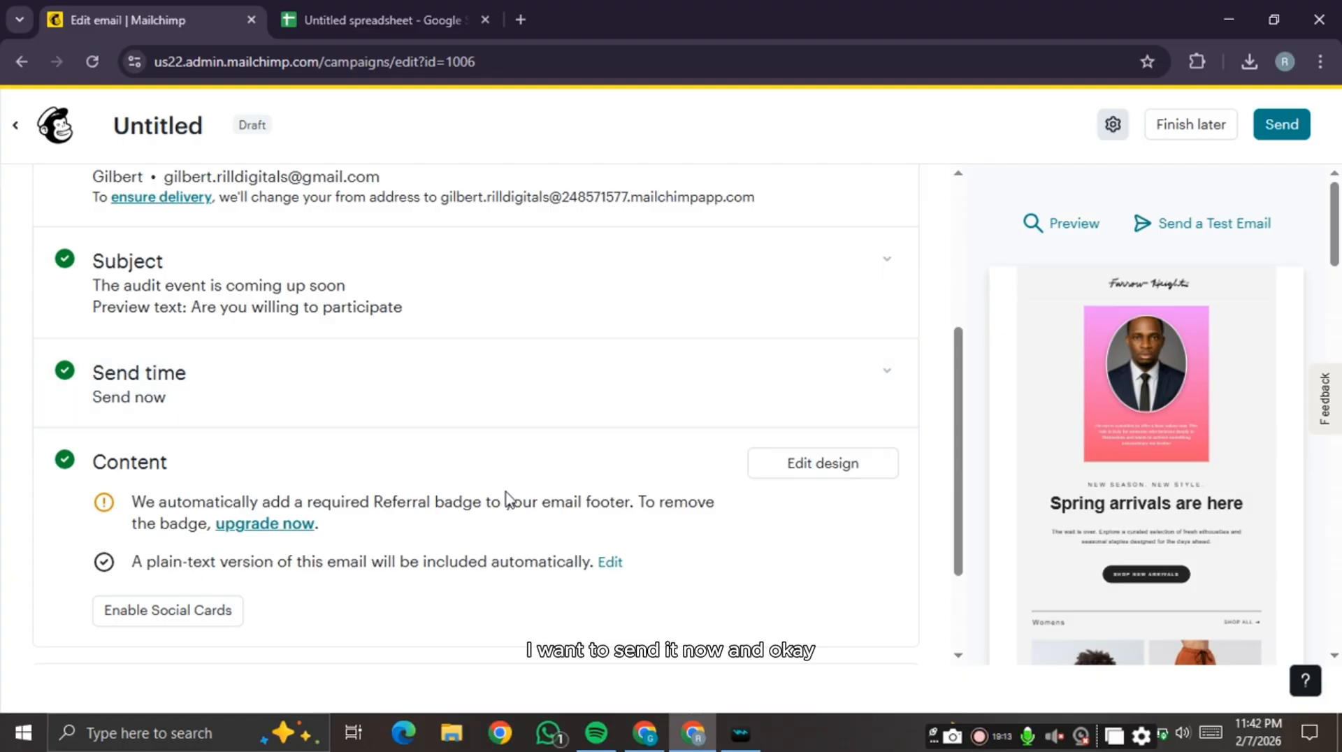
{"action": "scroll", "coordinate": [510, 501], "scroll_direction": "down", "scroll_amount": 3}
{"action": "scroll", "coordinate": [869, 462], "scroll_direction": "up", "scroll_amount": 9}
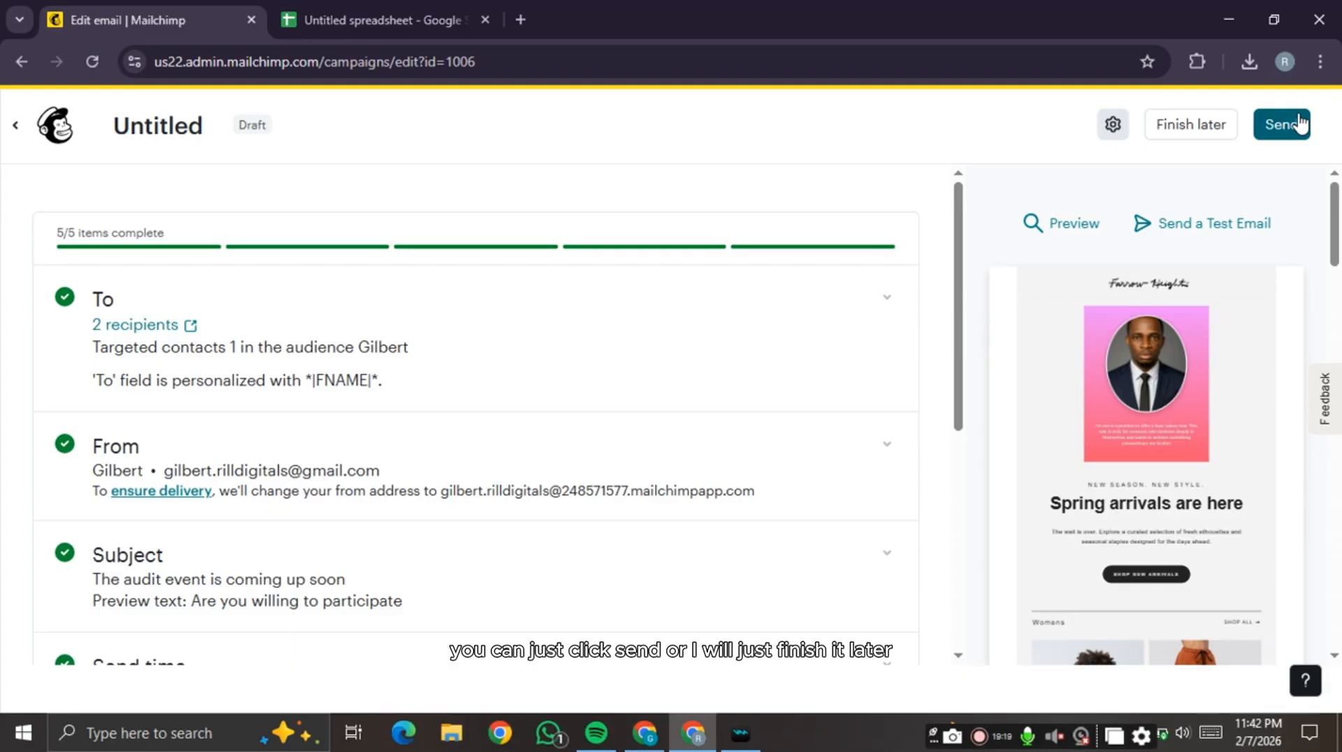
- Choose Finish later to keep the campaign as a draft and exit
{"action": "left_click", "coordinate": [1190, 124]}
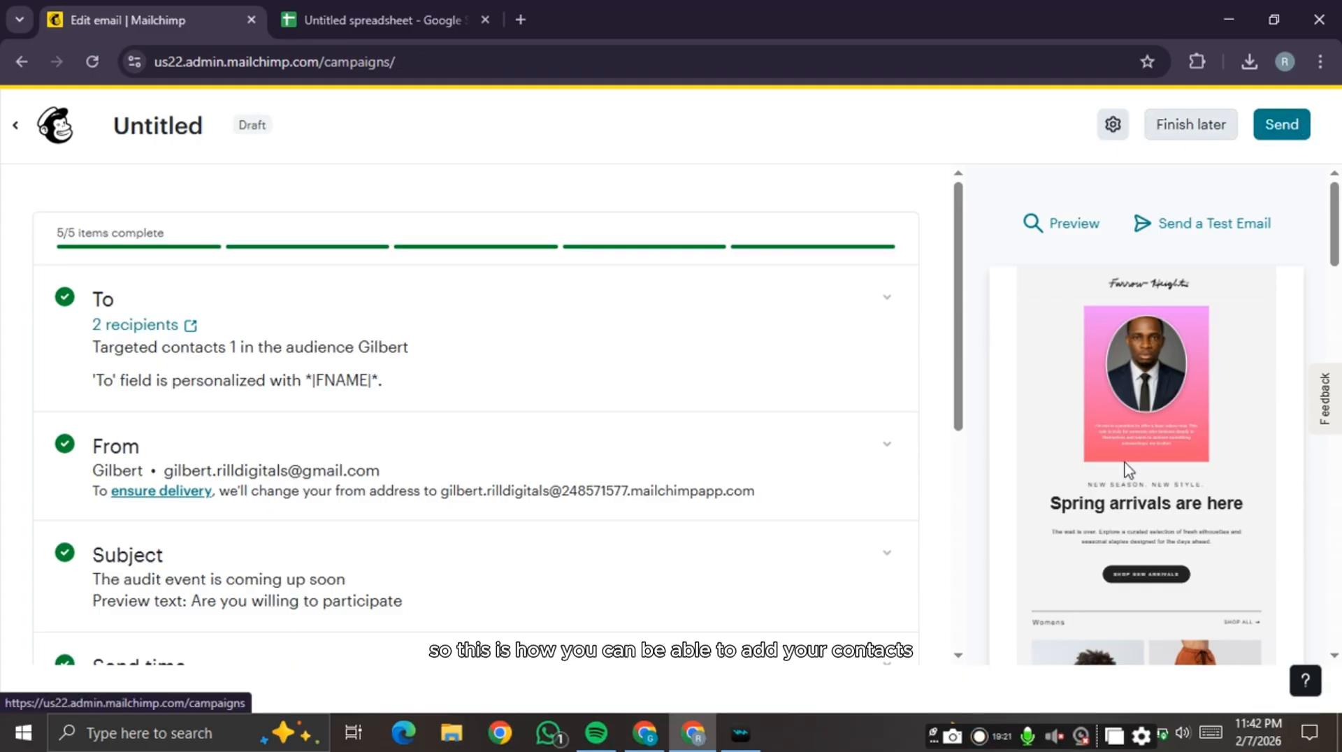